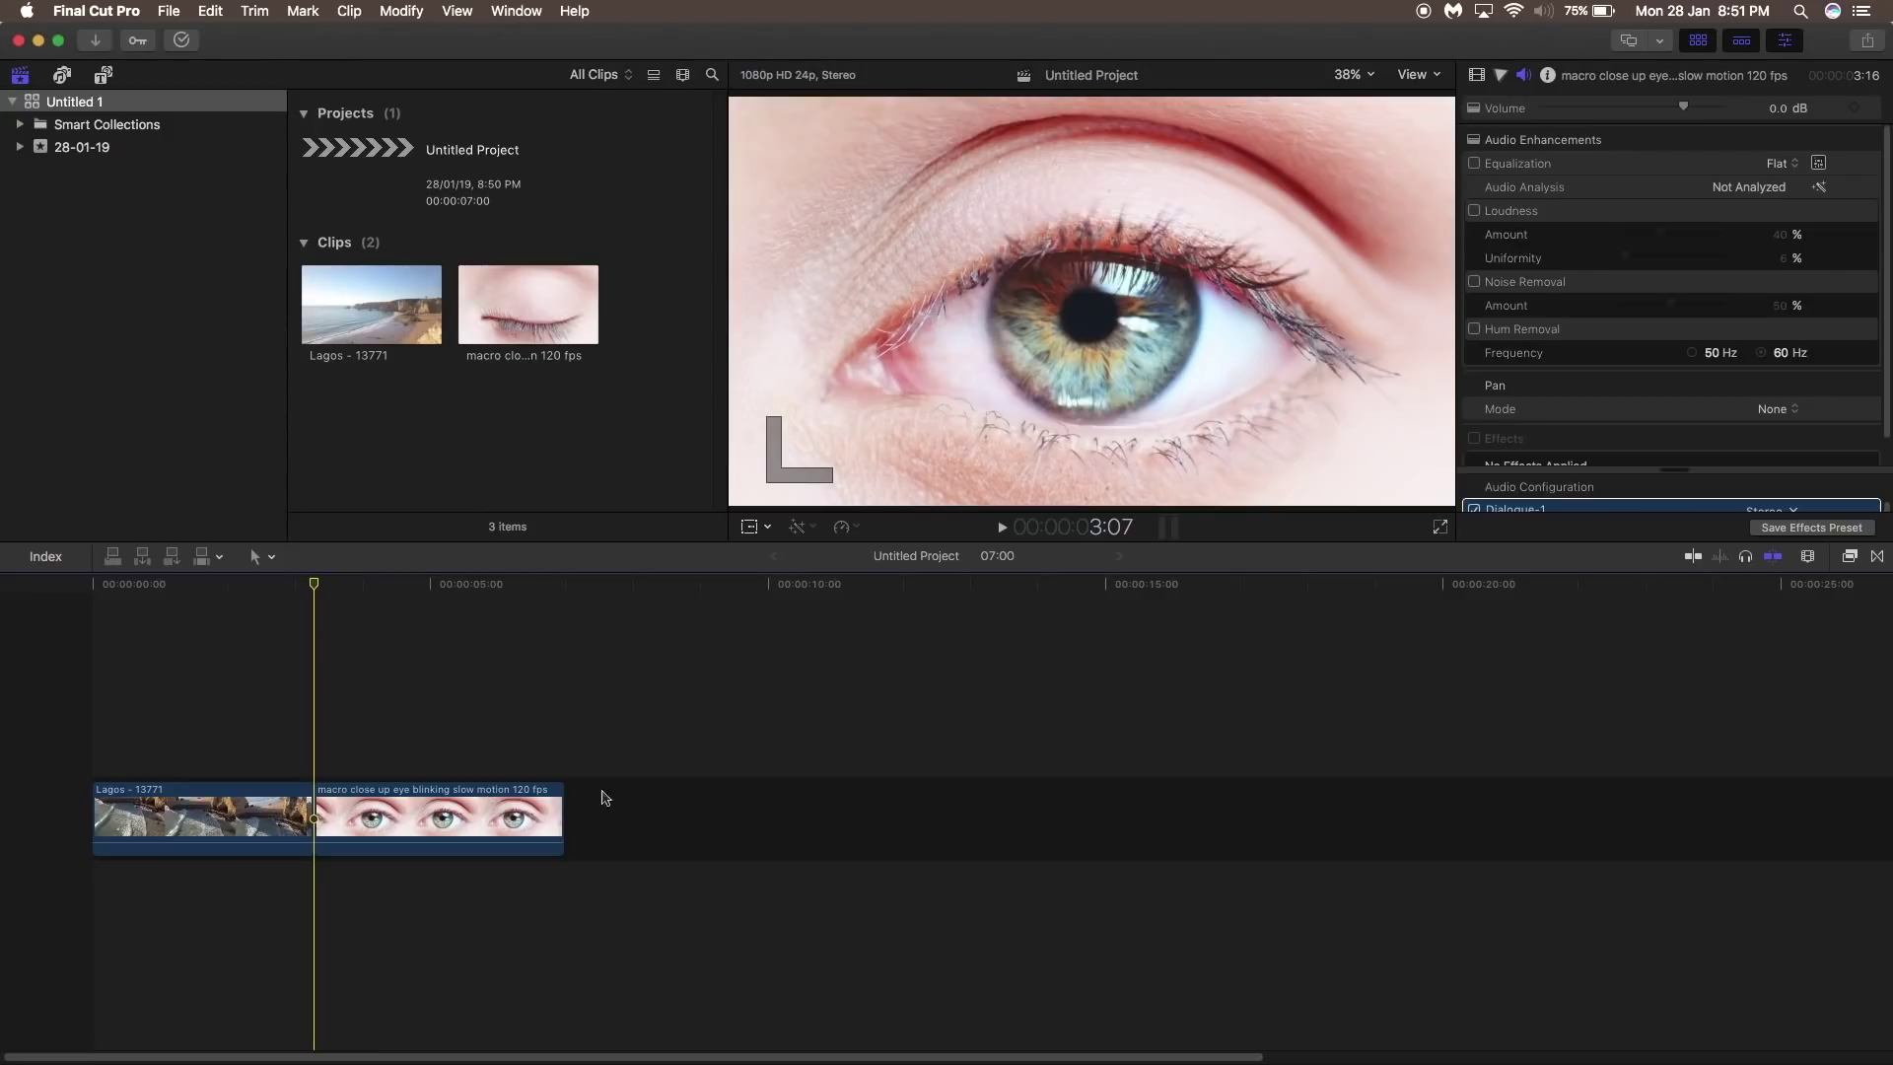
# Step: Add a hold frame at the start of the eye clip and lift the clip above the end of the Lagos clip
pyautogui.click(381, 800)
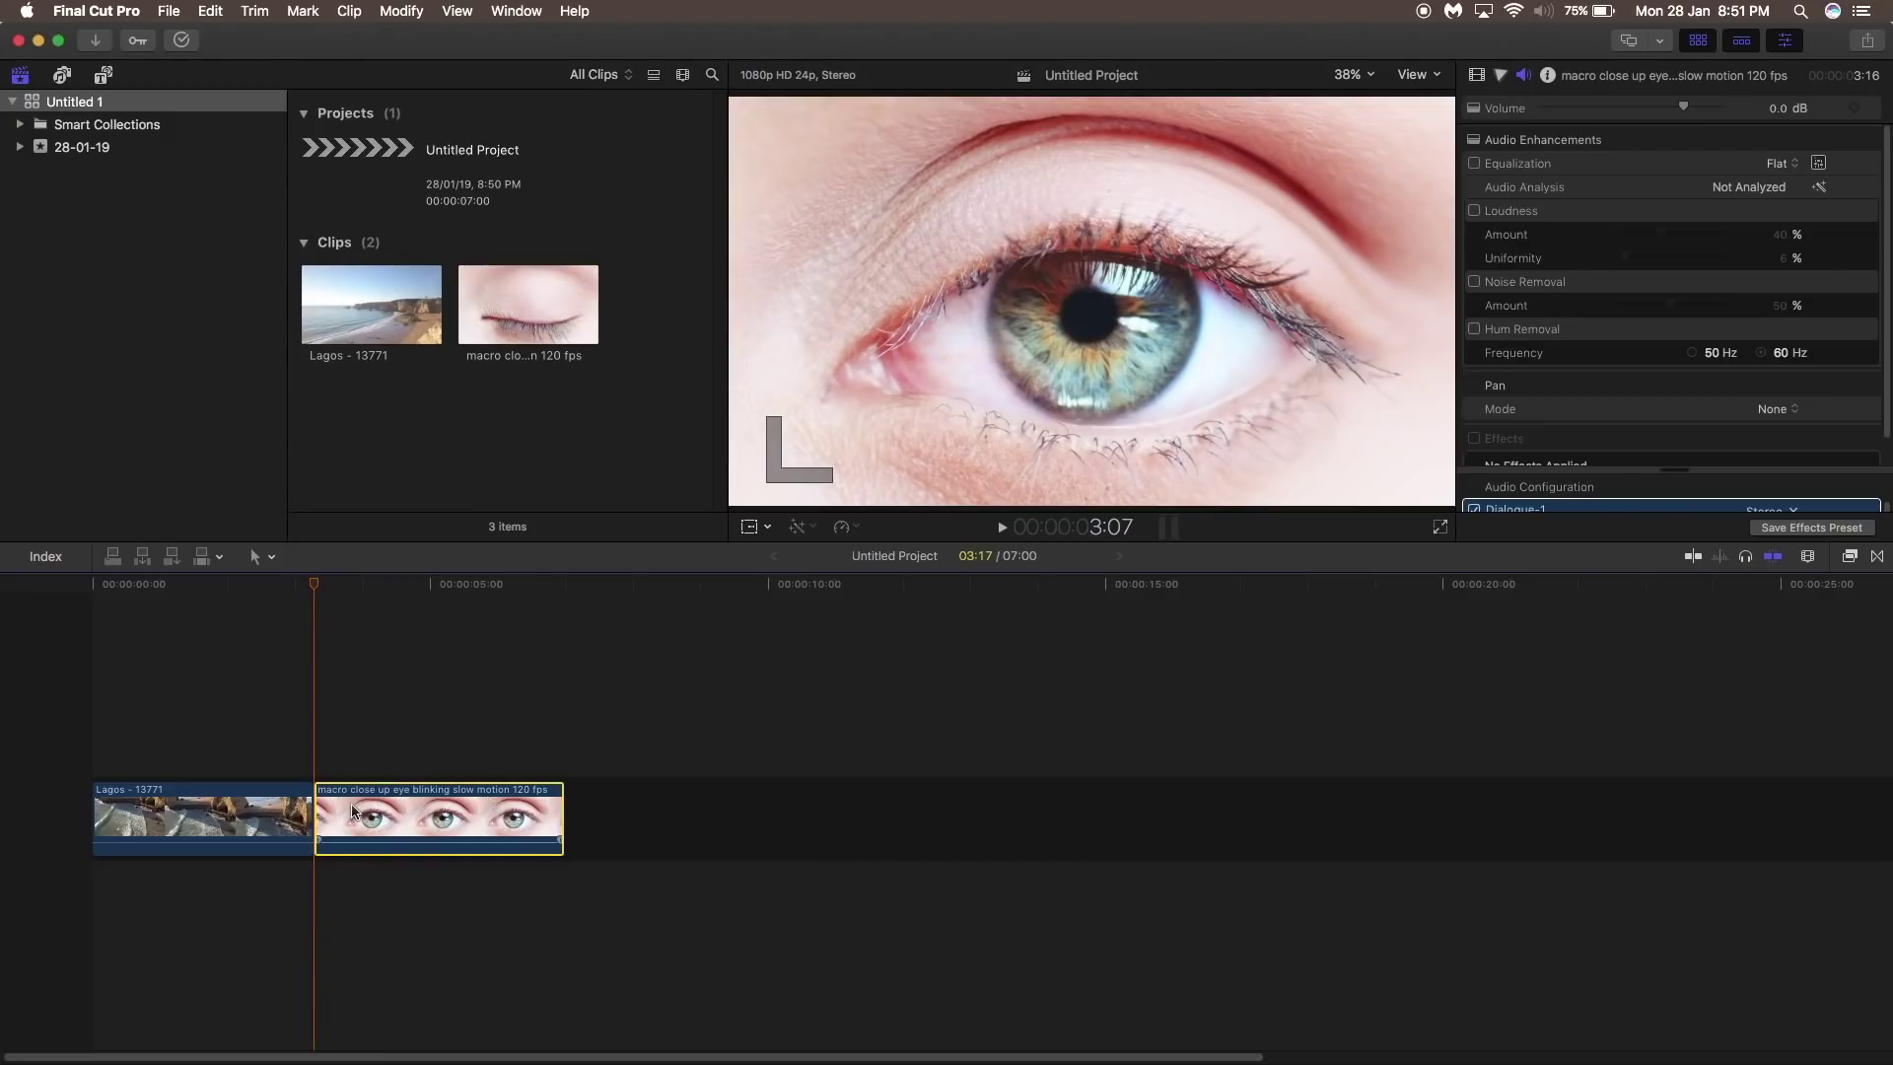
pyautogui.hotkey('shift', 'h')
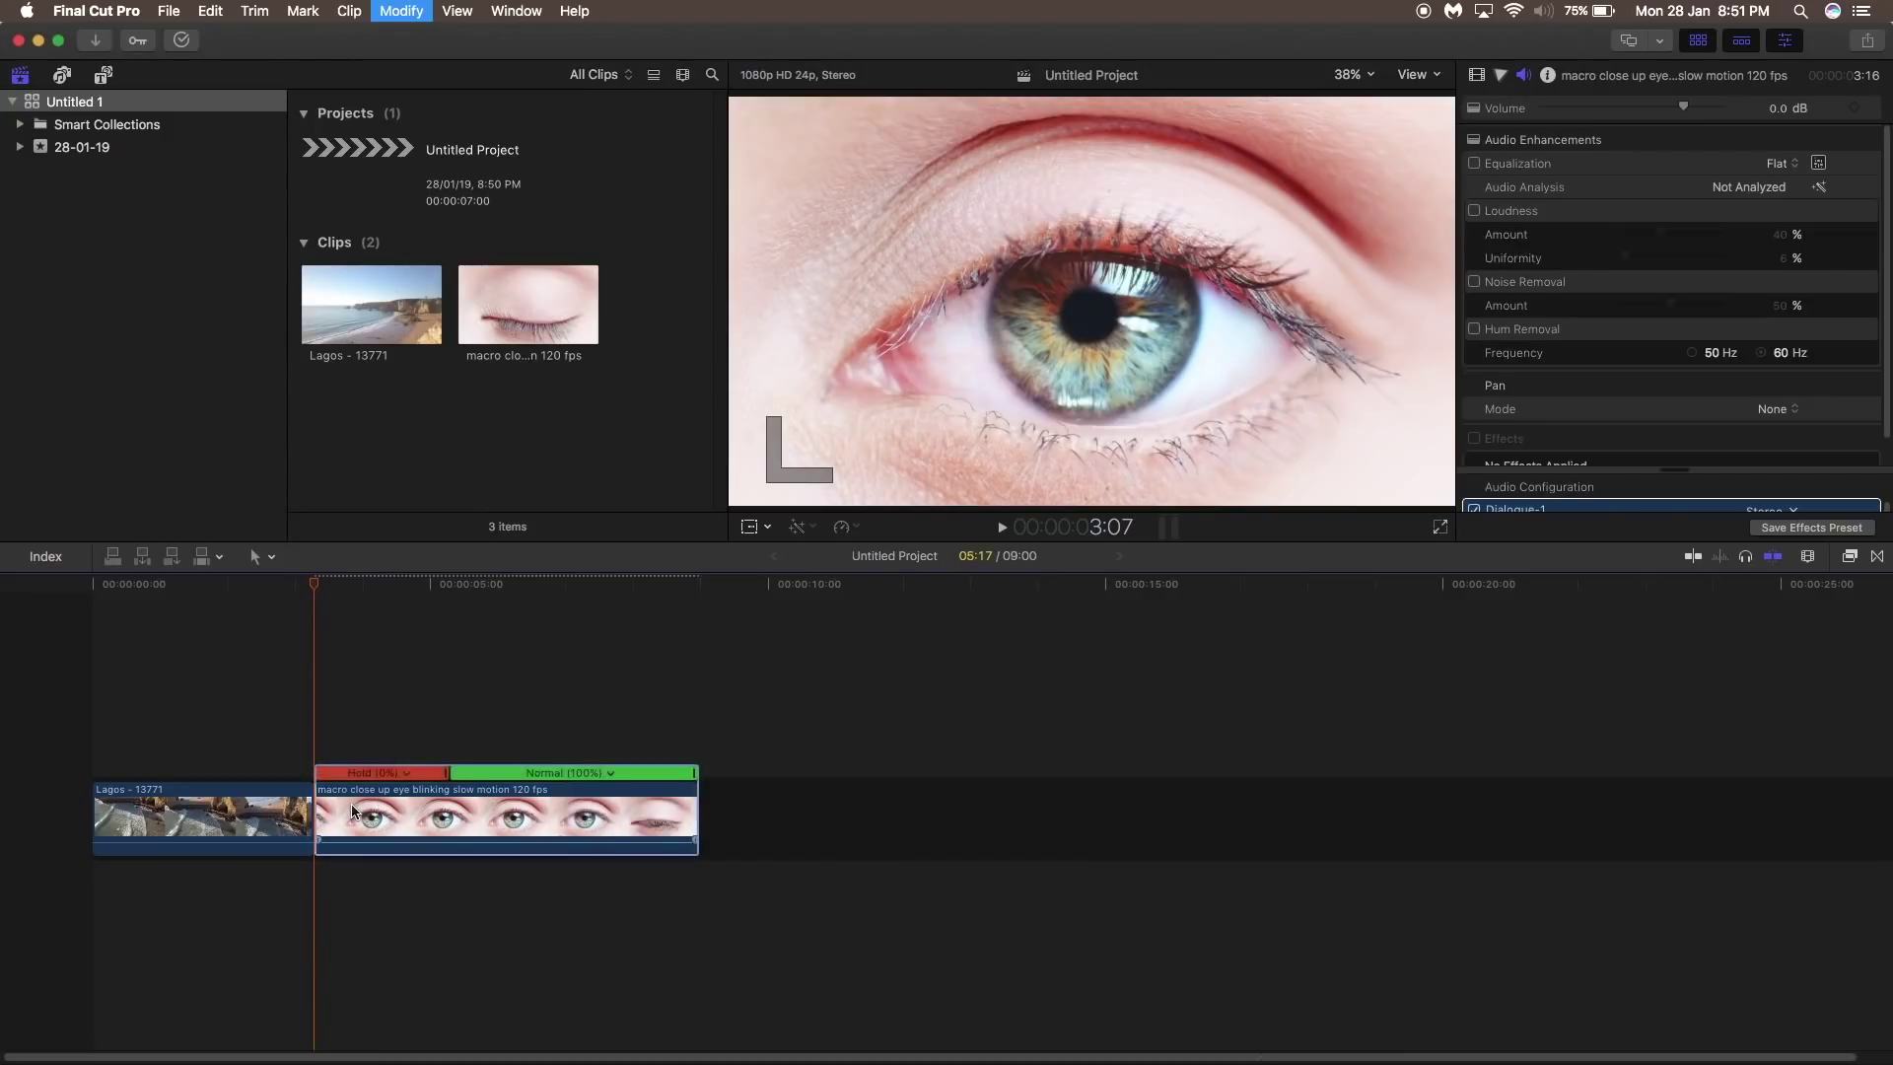
pyautogui.moveTo(372, 826); pyautogui.dragTo(308, 730)
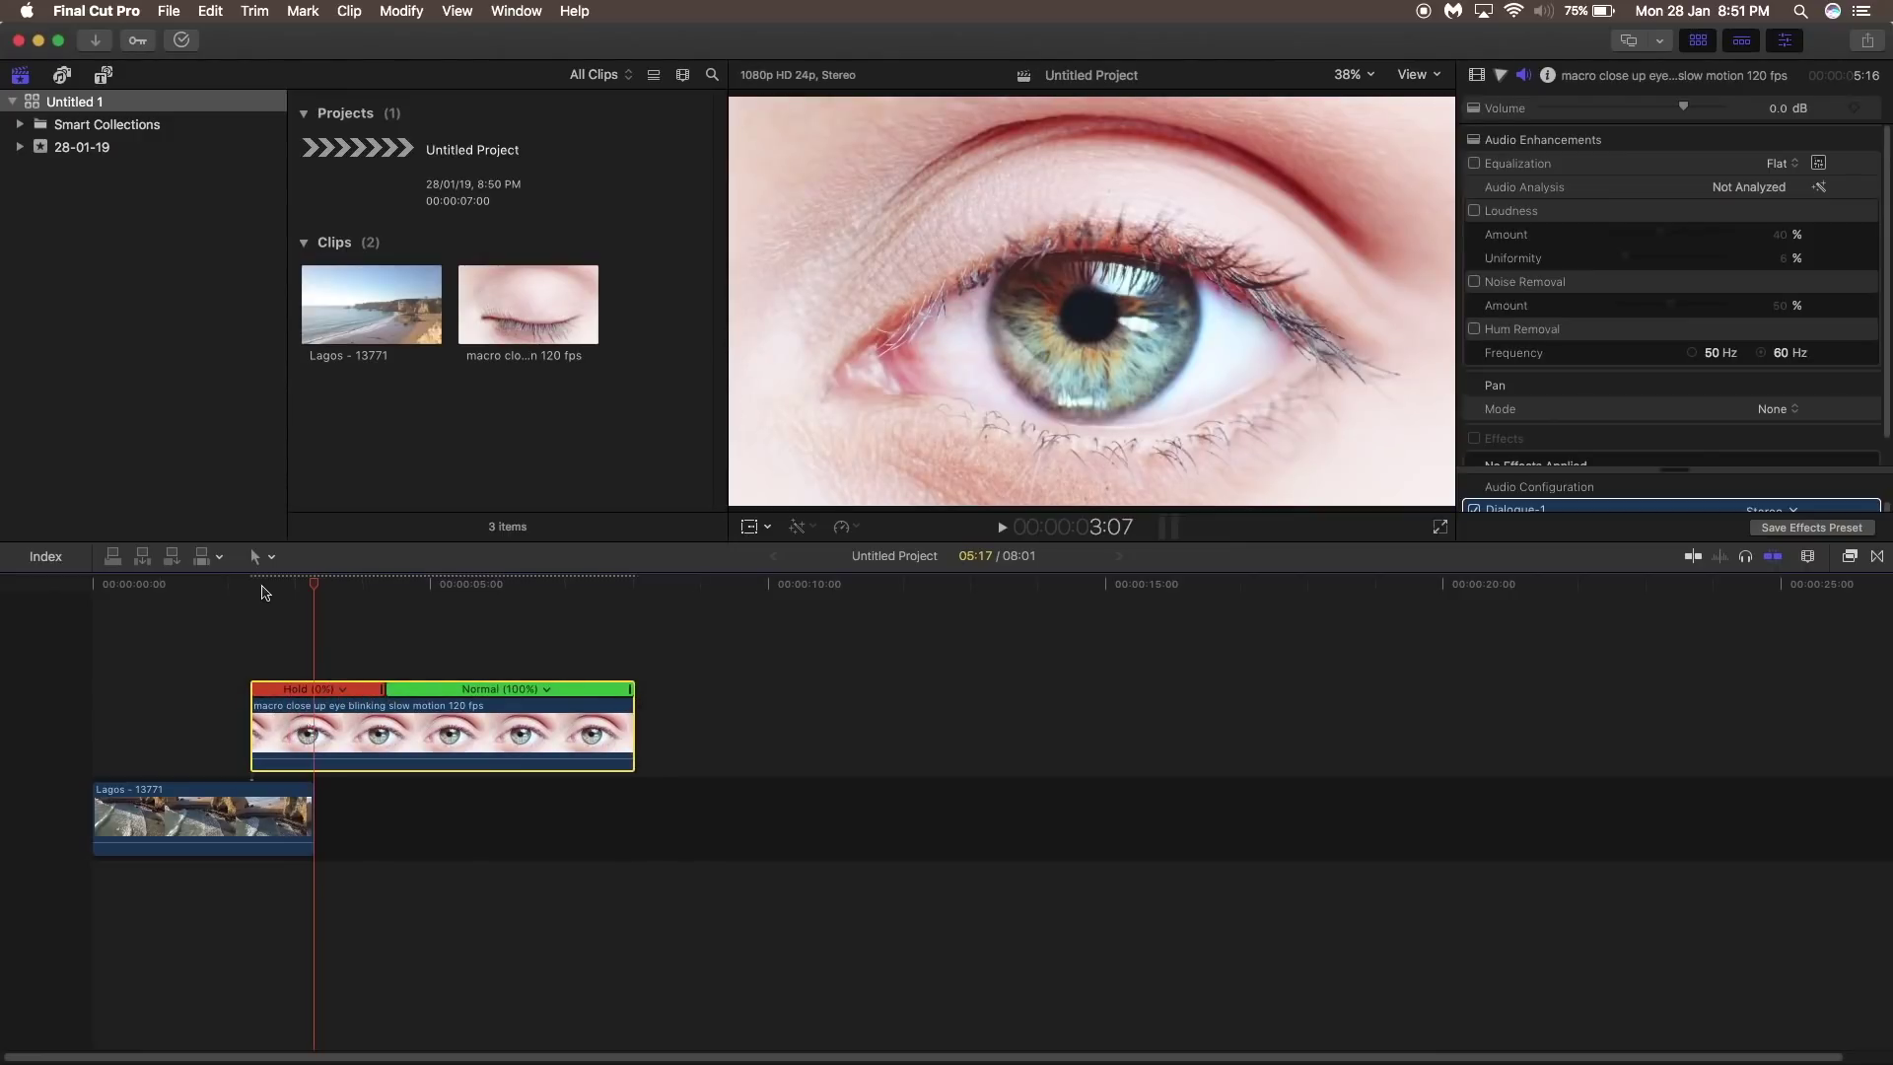
# Step: Place the playhead a few frames past the start of the raised eye clip
pyautogui.click(261, 586)
pyautogui.press('super+equal')
pyautogui.press('super+equal')
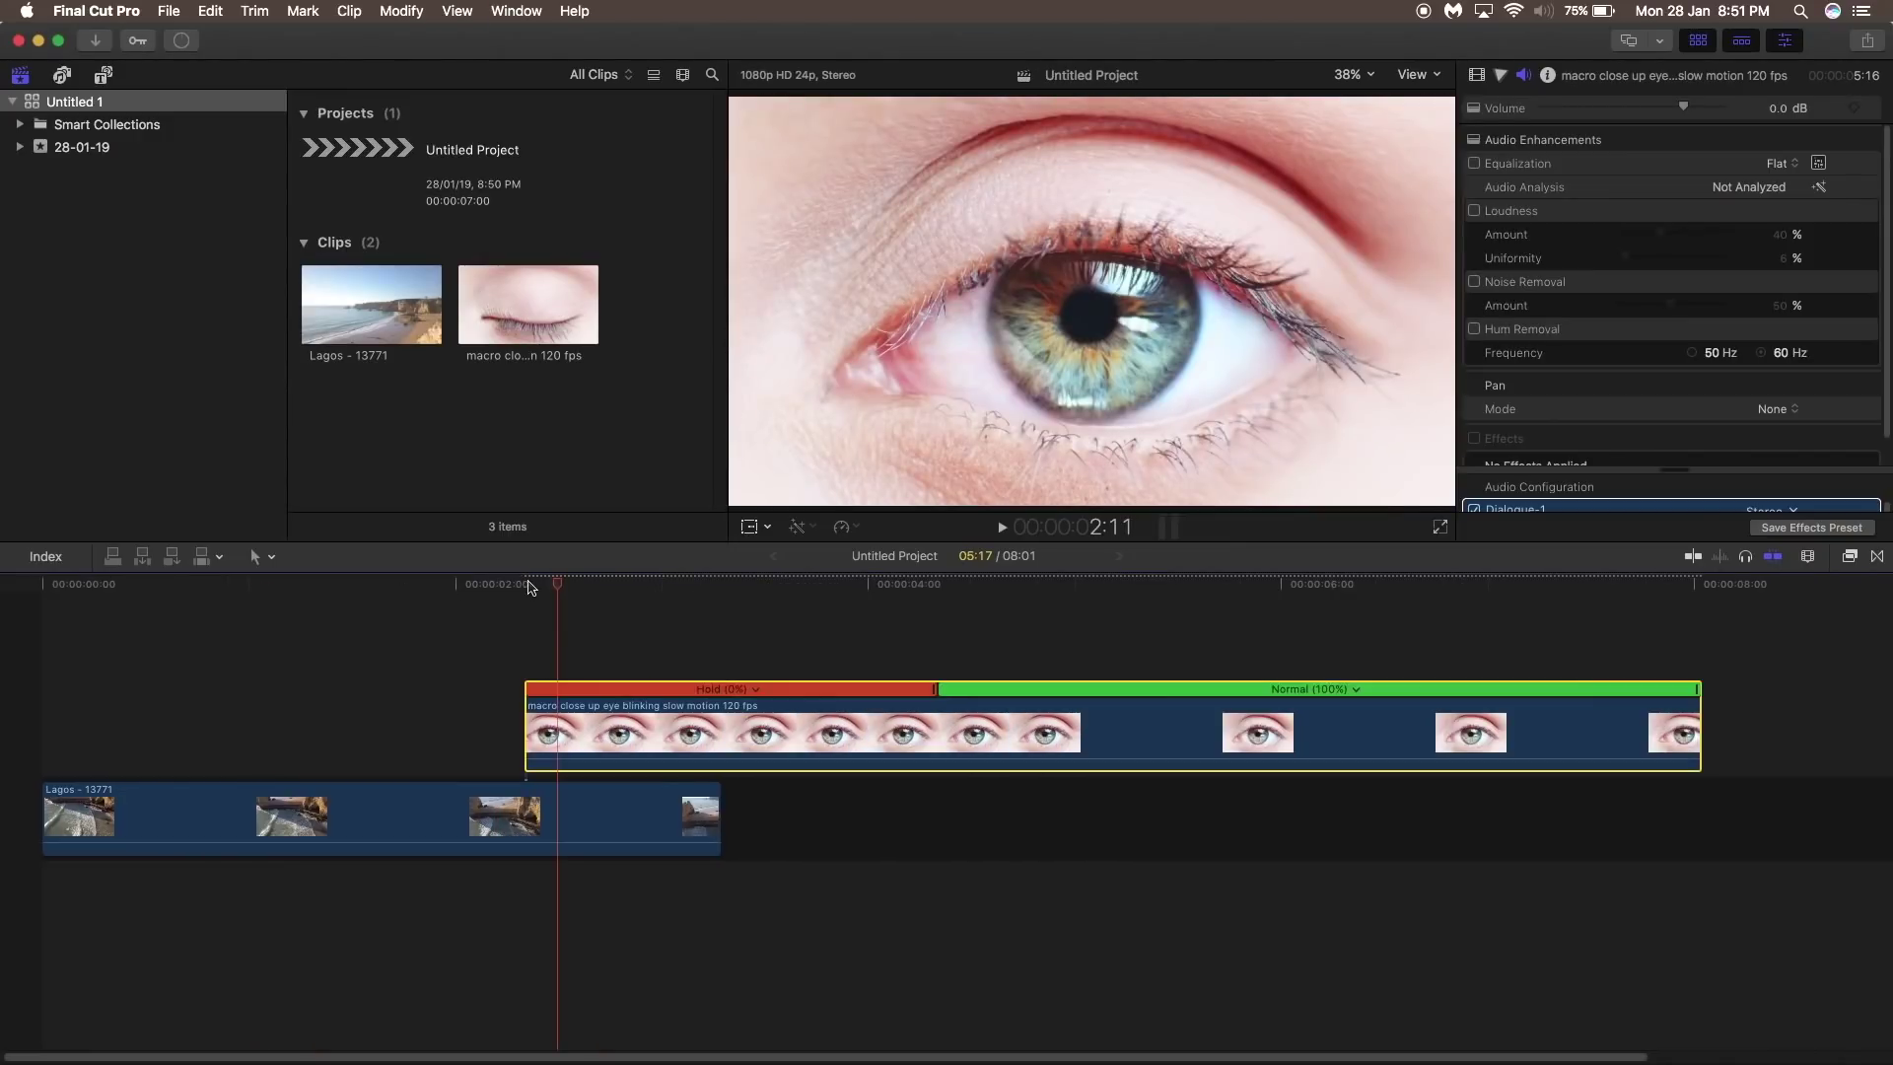
pyautogui.click(525, 583)
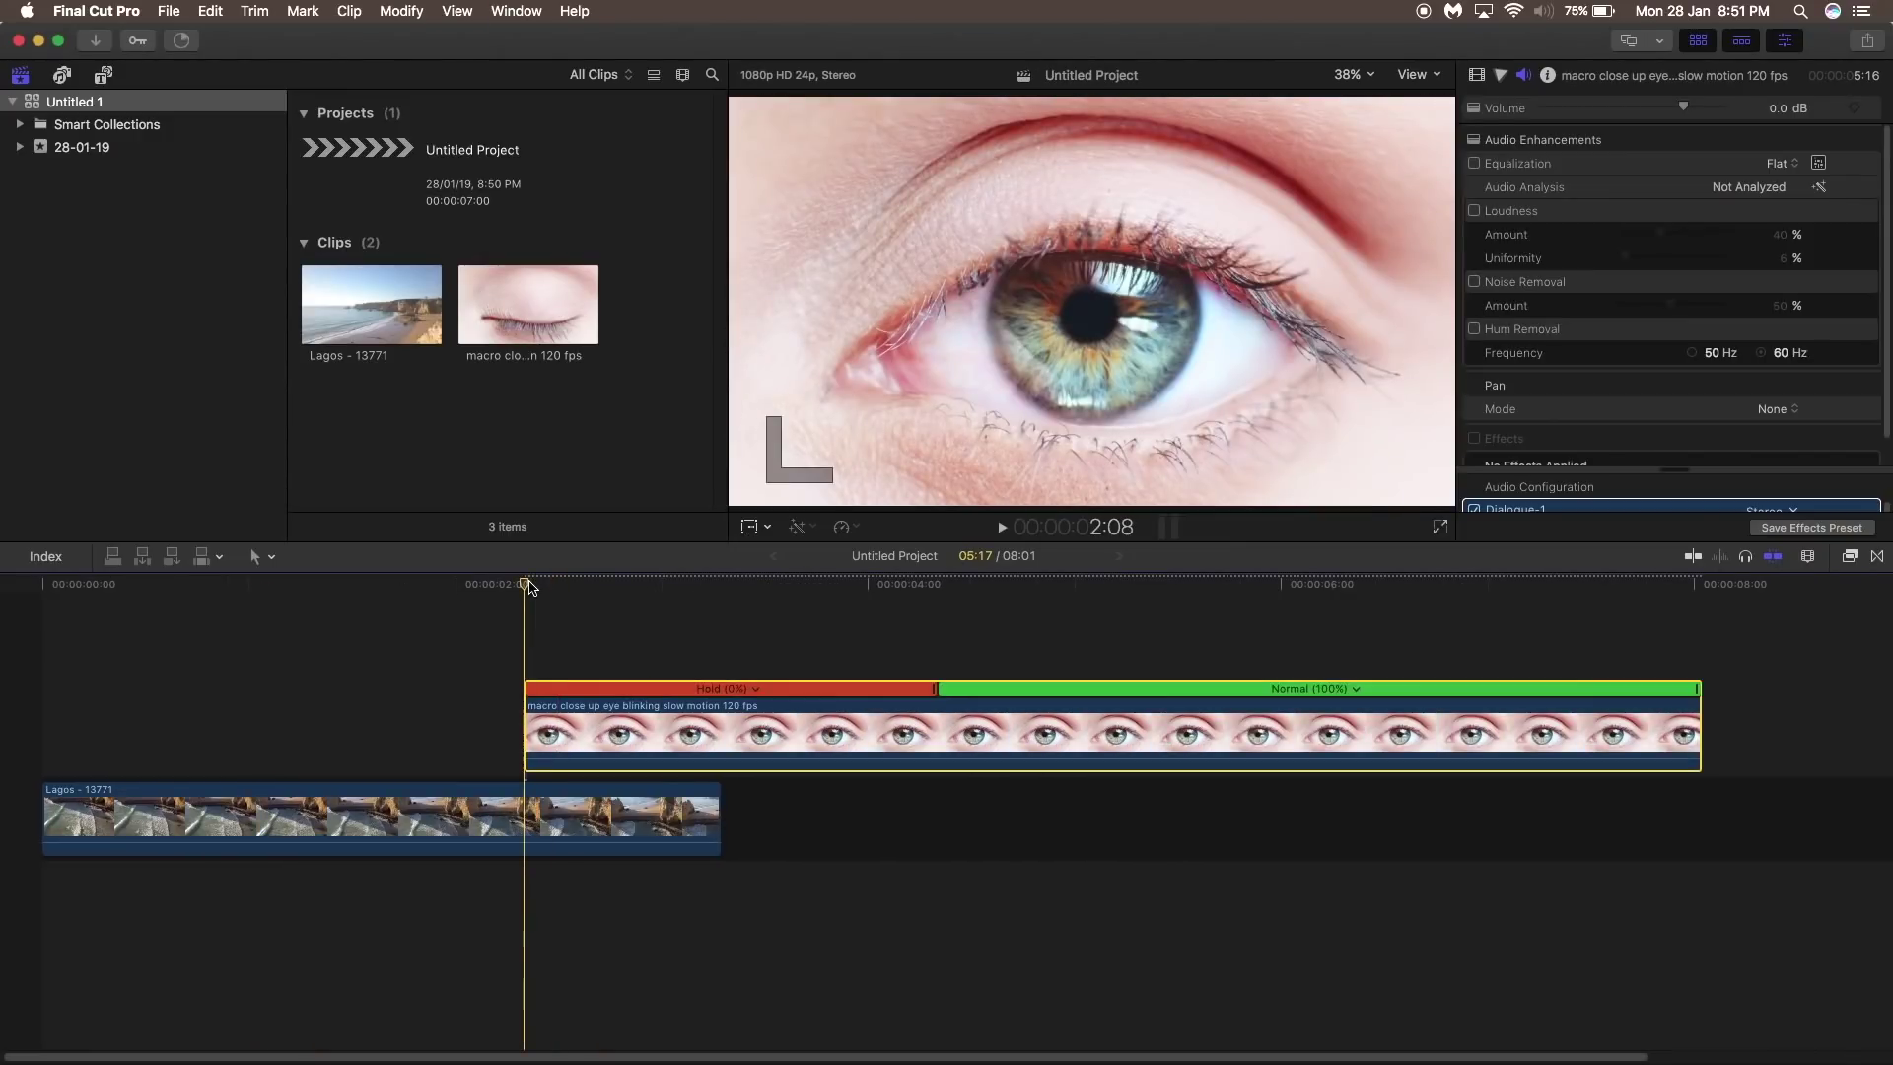
pyautogui.press('Right')
pyautogui.press('Right')
pyautogui.press('Right')
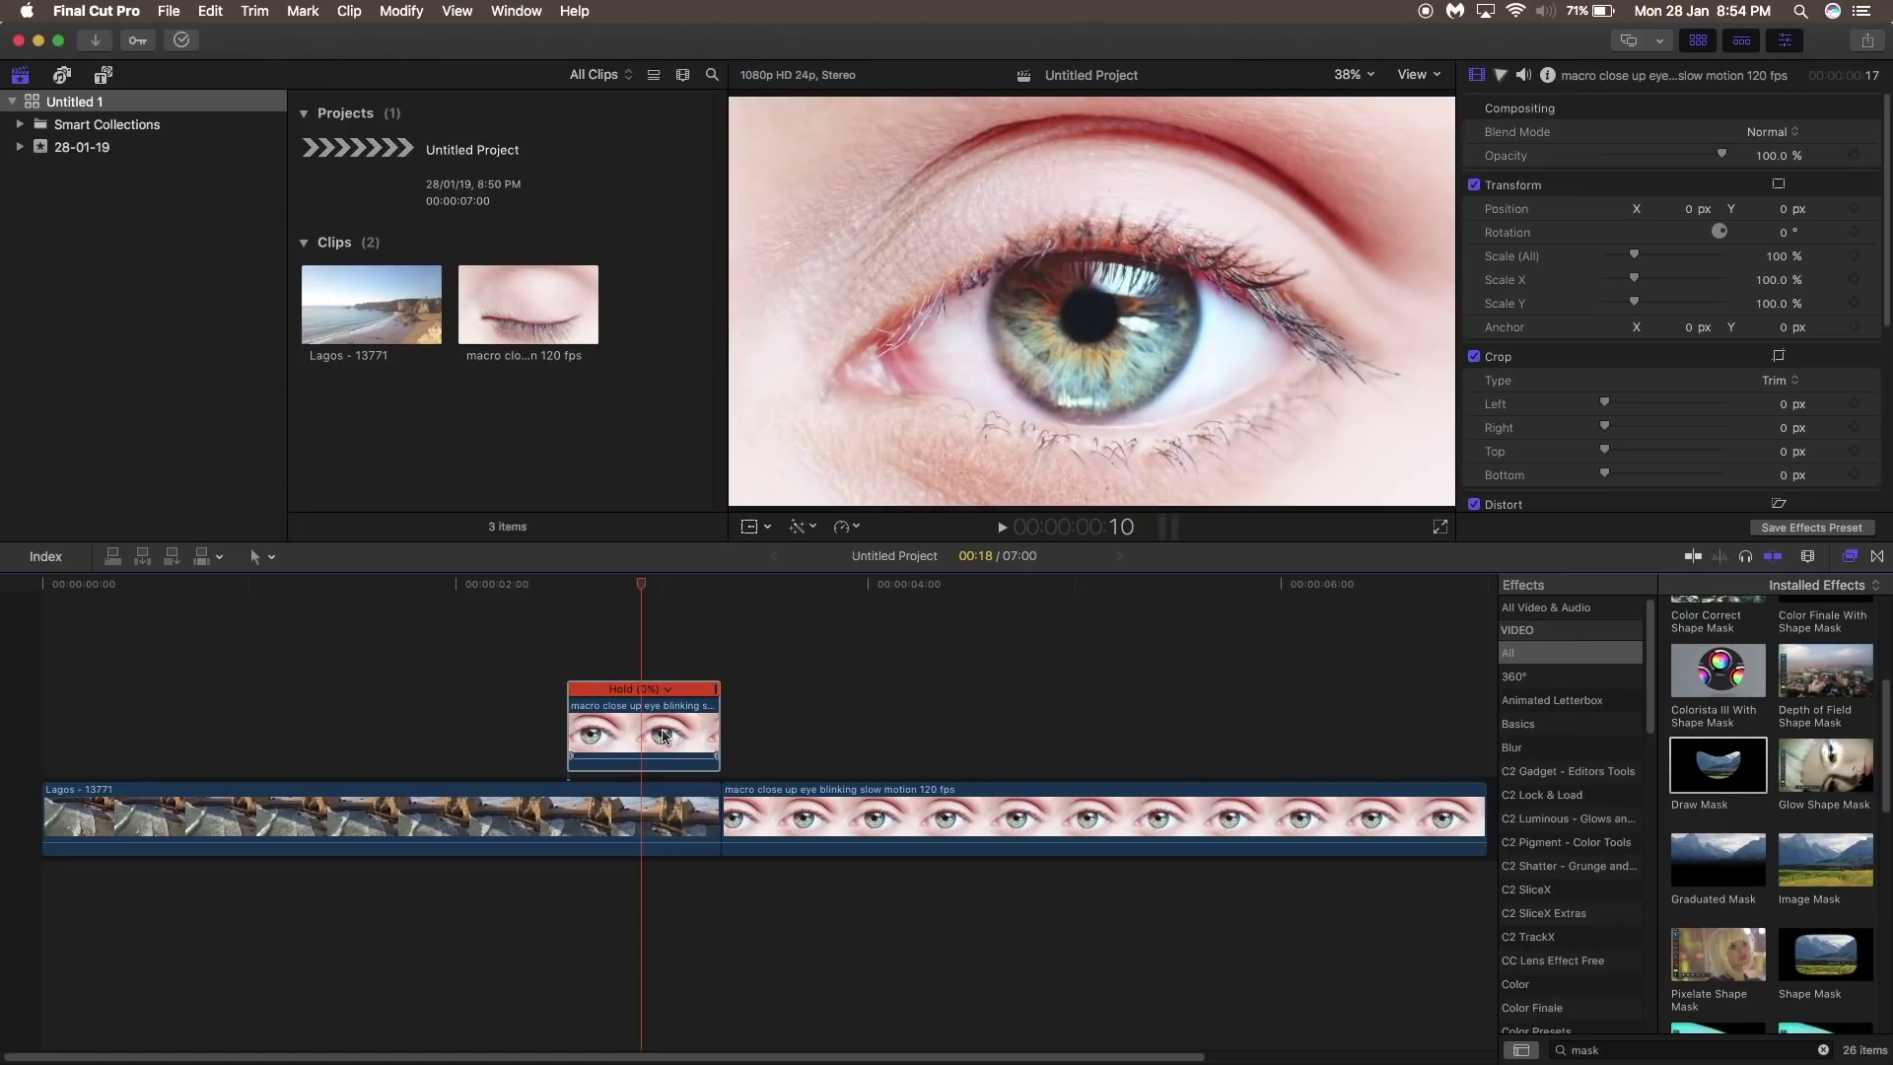
# Step: Stack two copies of the short hold clip above it and give the top copy a Shape Mask, with its Draw Mask disabled
pyautogui.moveTo(661, 734); pyautogui.dragTo(643, 598)
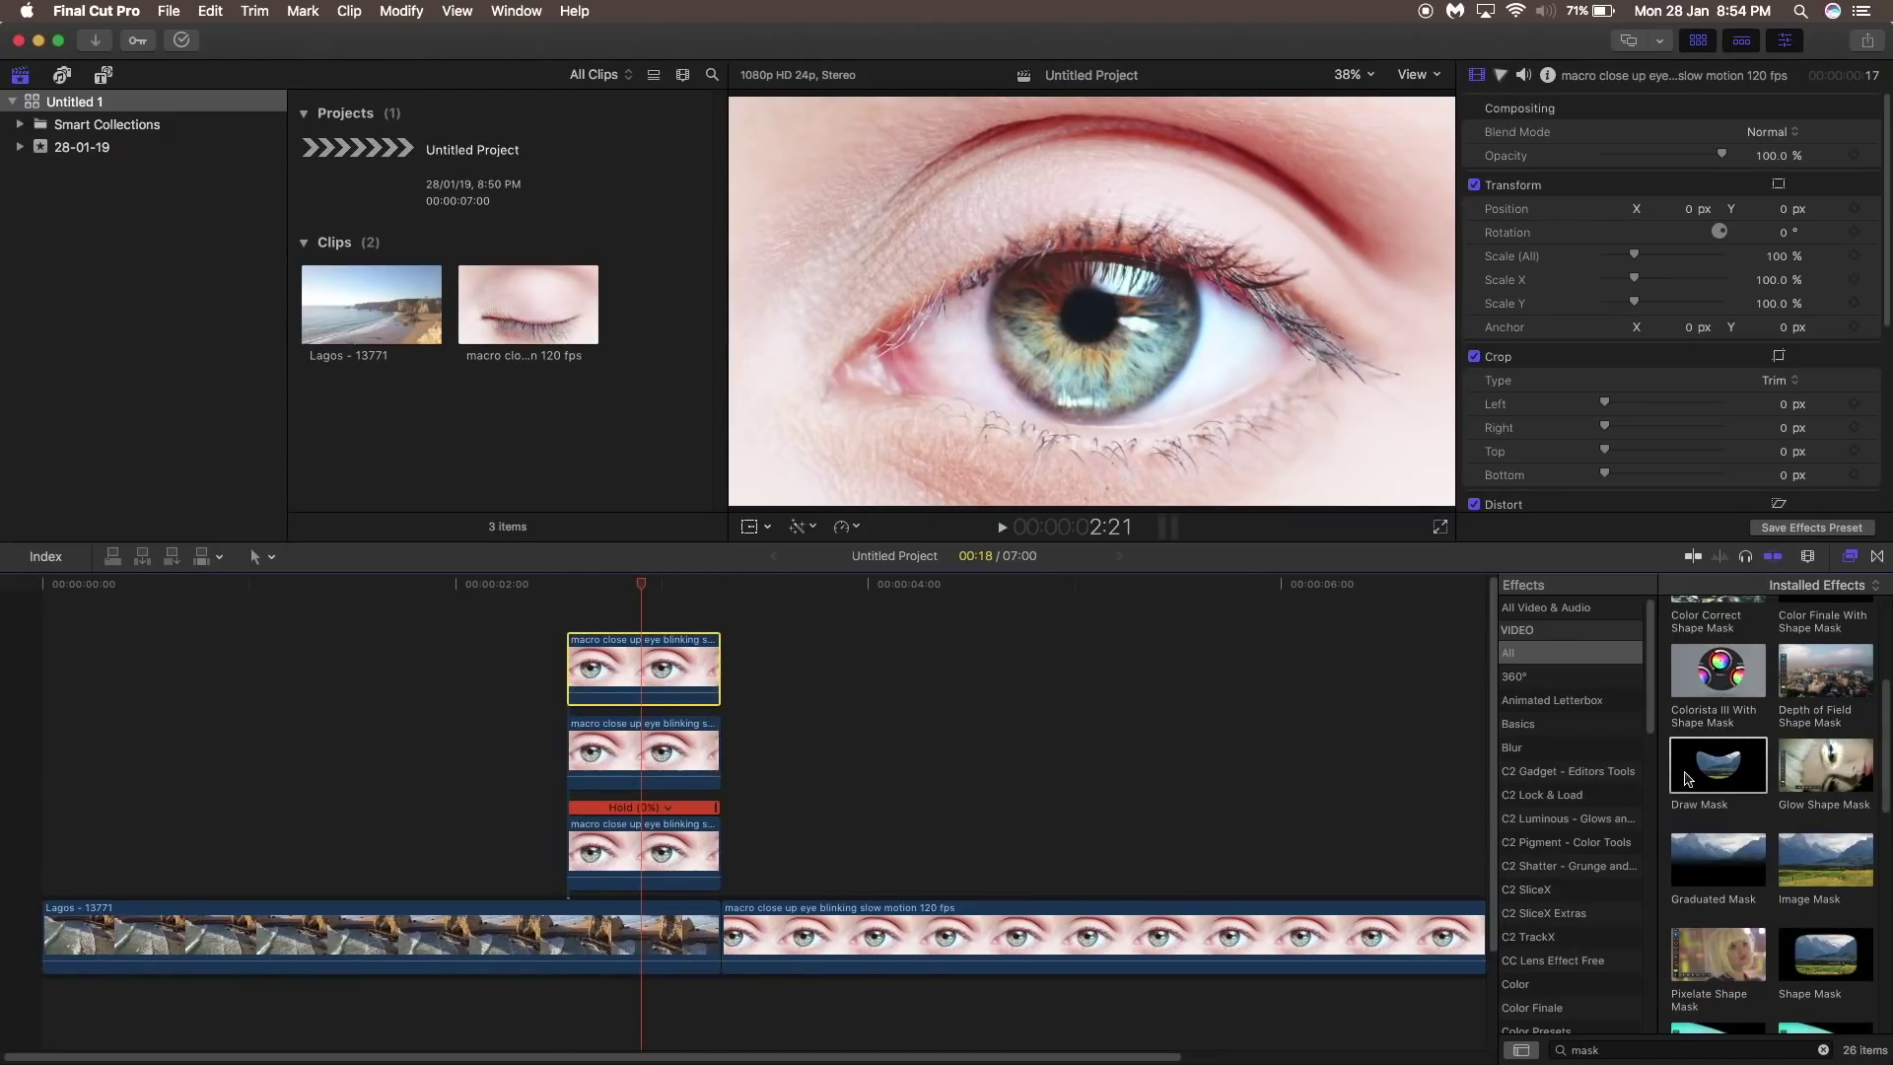
pyautogui.moveTo(1695, 779); pyautogui.dragTo(643, 670)
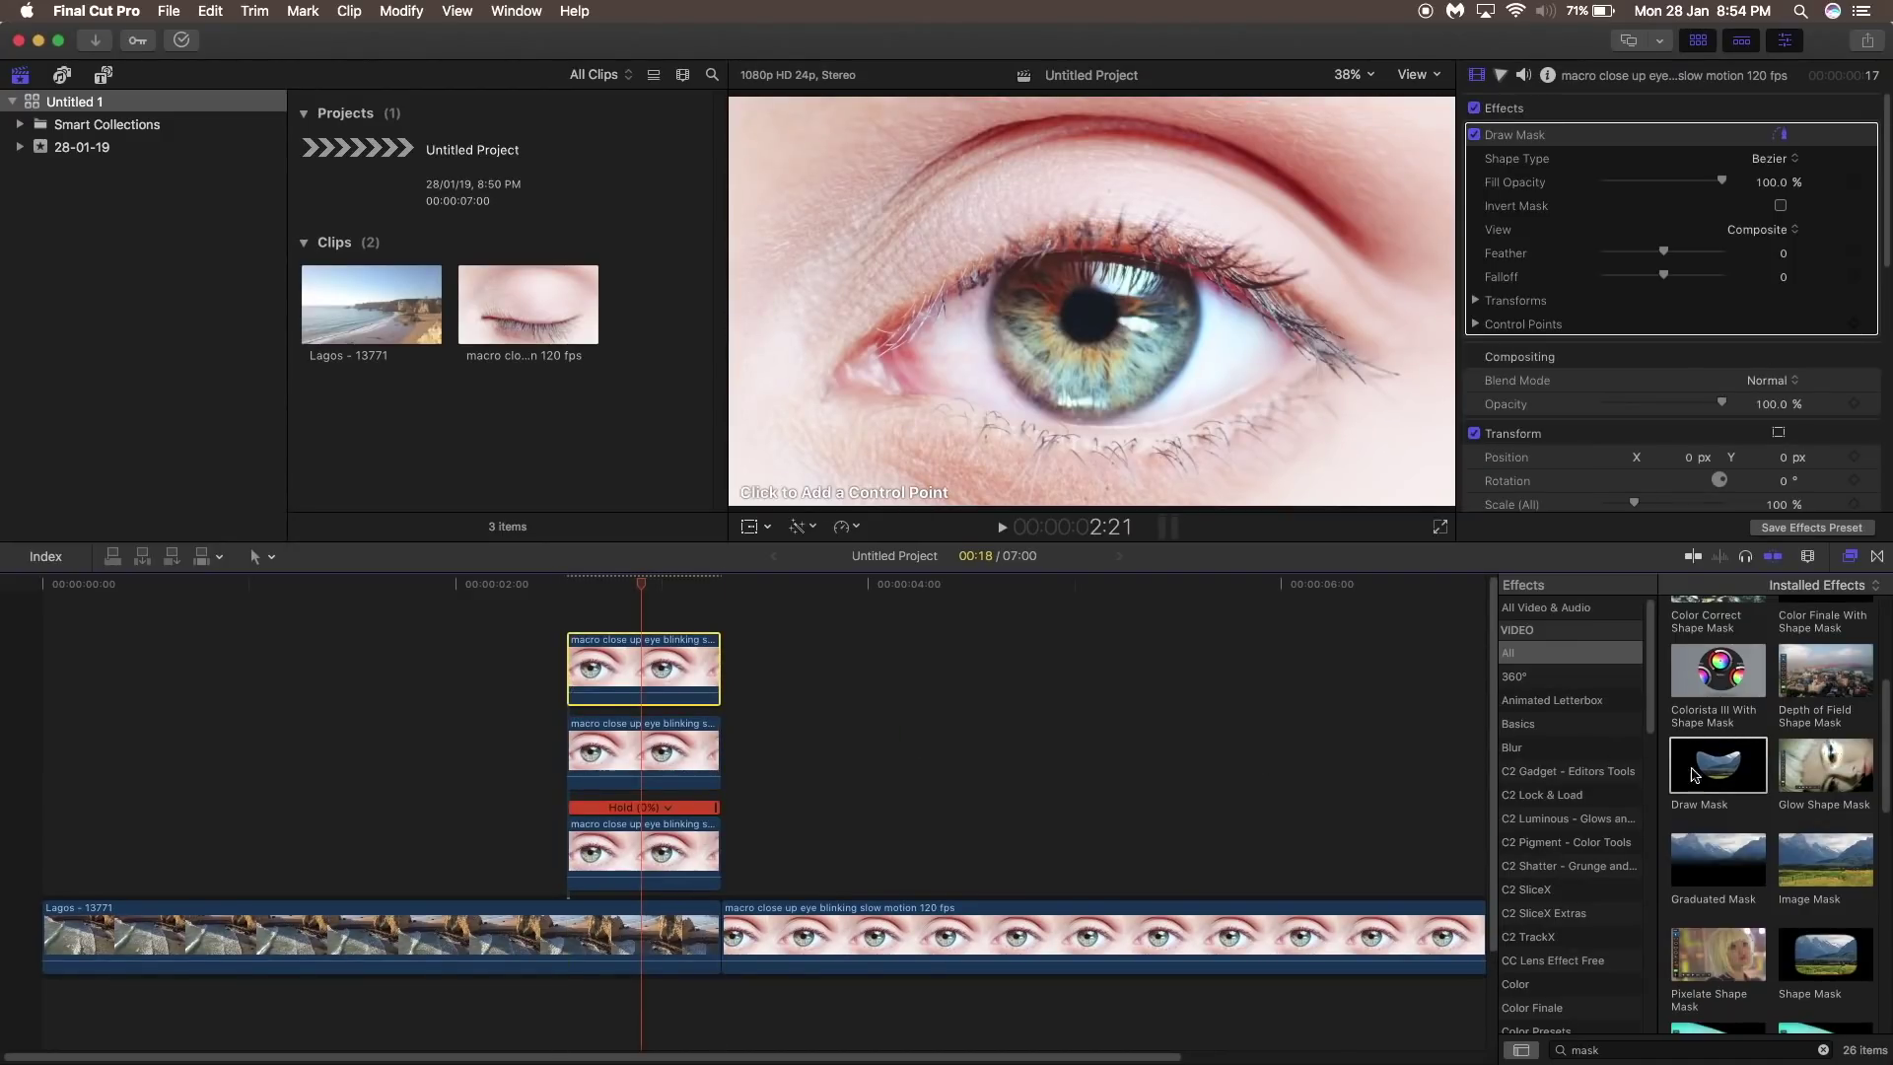
pyautogui.scroll(-3, 1748, 785)
pyautogui.moveTo(1829, 838); pyautogui.dragTo(690, 668)
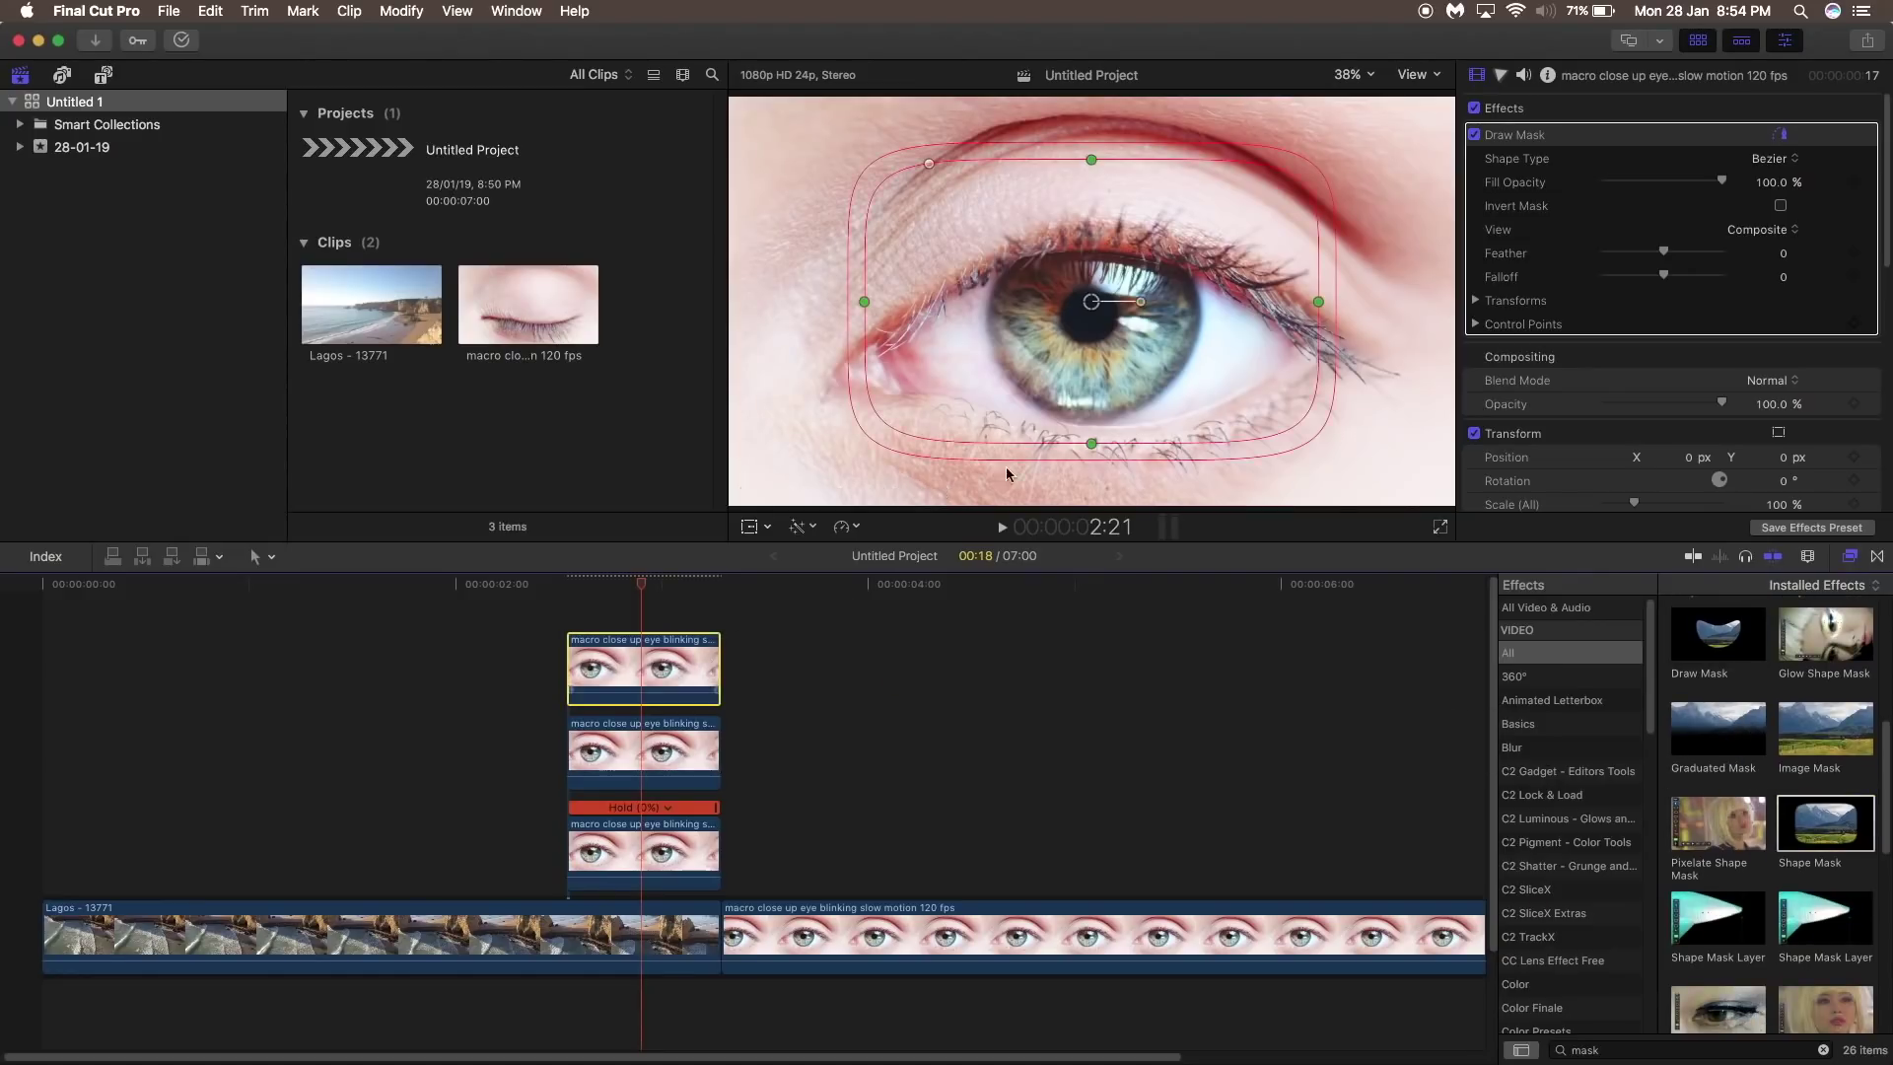
pyautogui.click(1474, 134)
# Step: Disable the middle eye copy, the hold clip beneath it and the Lagos clip
pyautogui.click(661, 754)
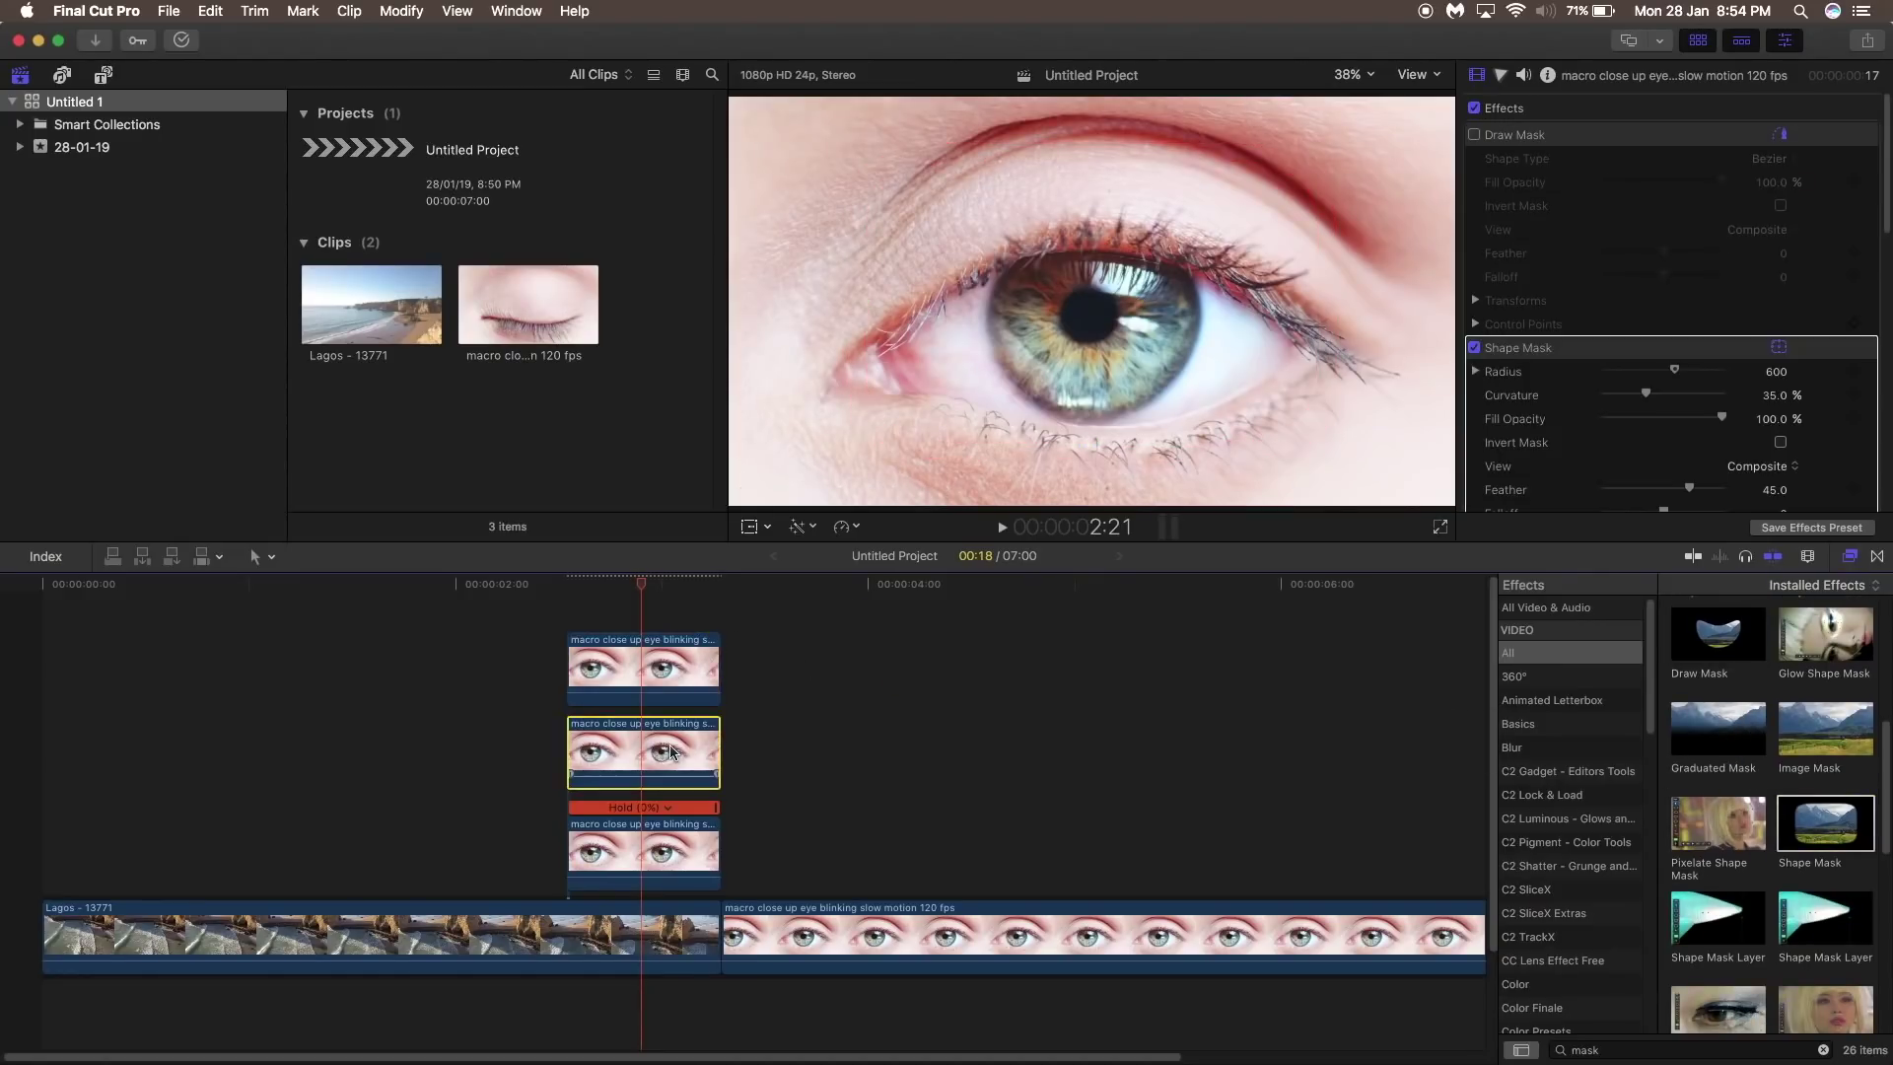
pyautogui.press('v')
pyautogui.click(663, 862)
pyautogui.press('v')
pyautogui.click(670, 923)
pyautogui.press('v')
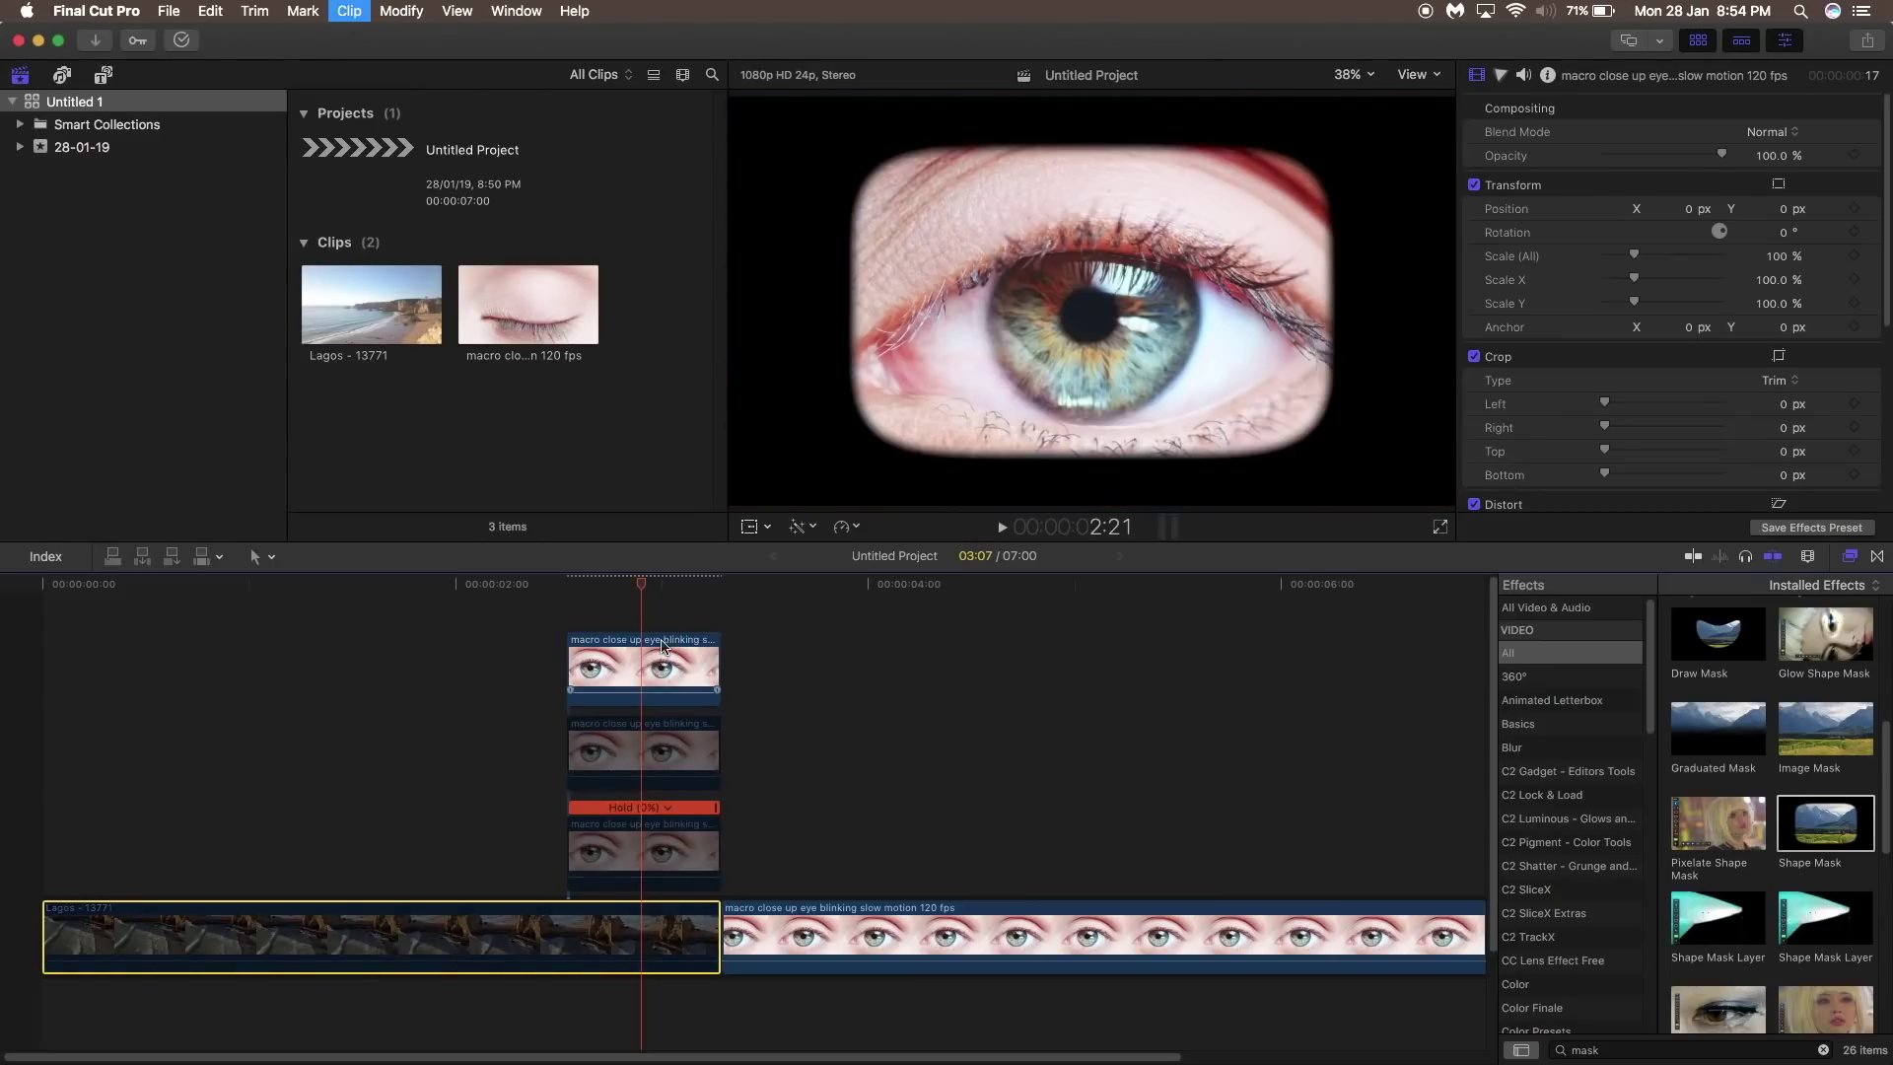
# Step: Set the top copy's Shape Mask to 100% curvature and a radius of 29, circular and centred on the pupil
pyautogui.click(659, 659)
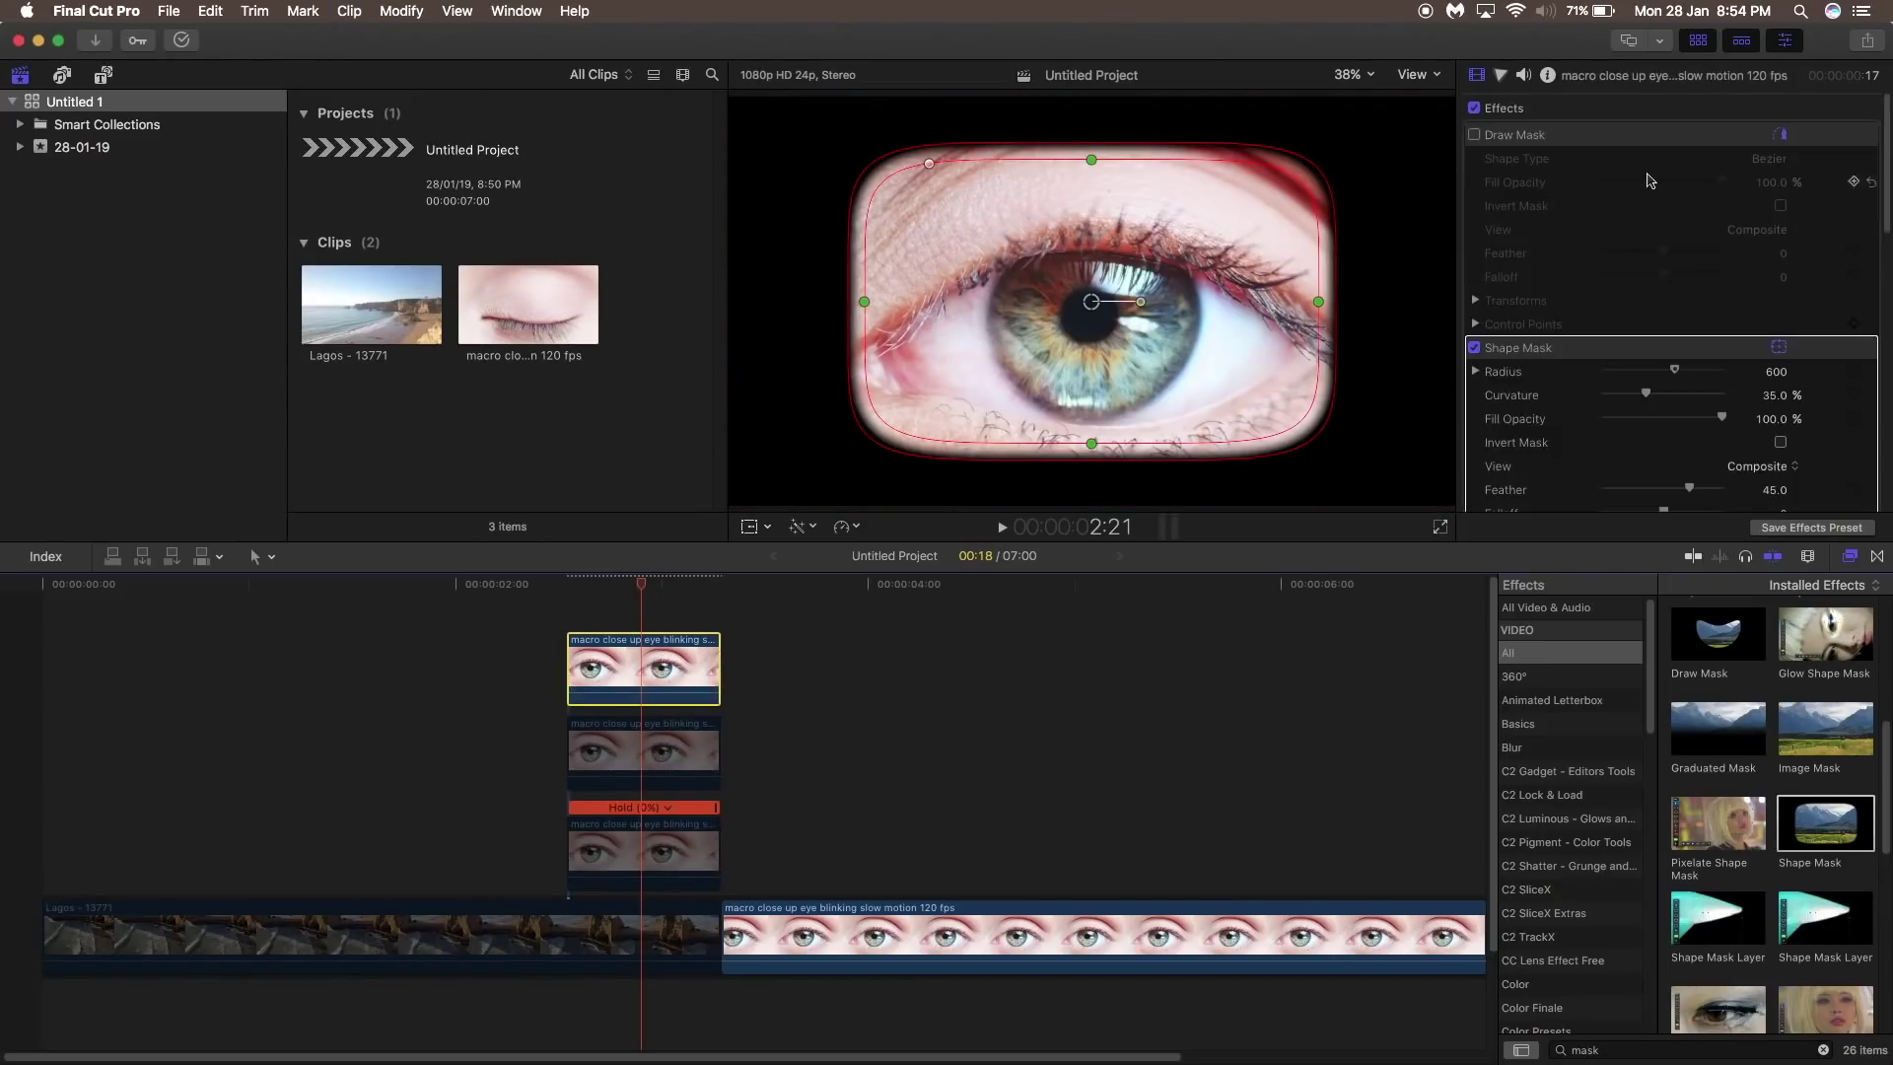
pyautogui.scroll(-3, 1656, 226)
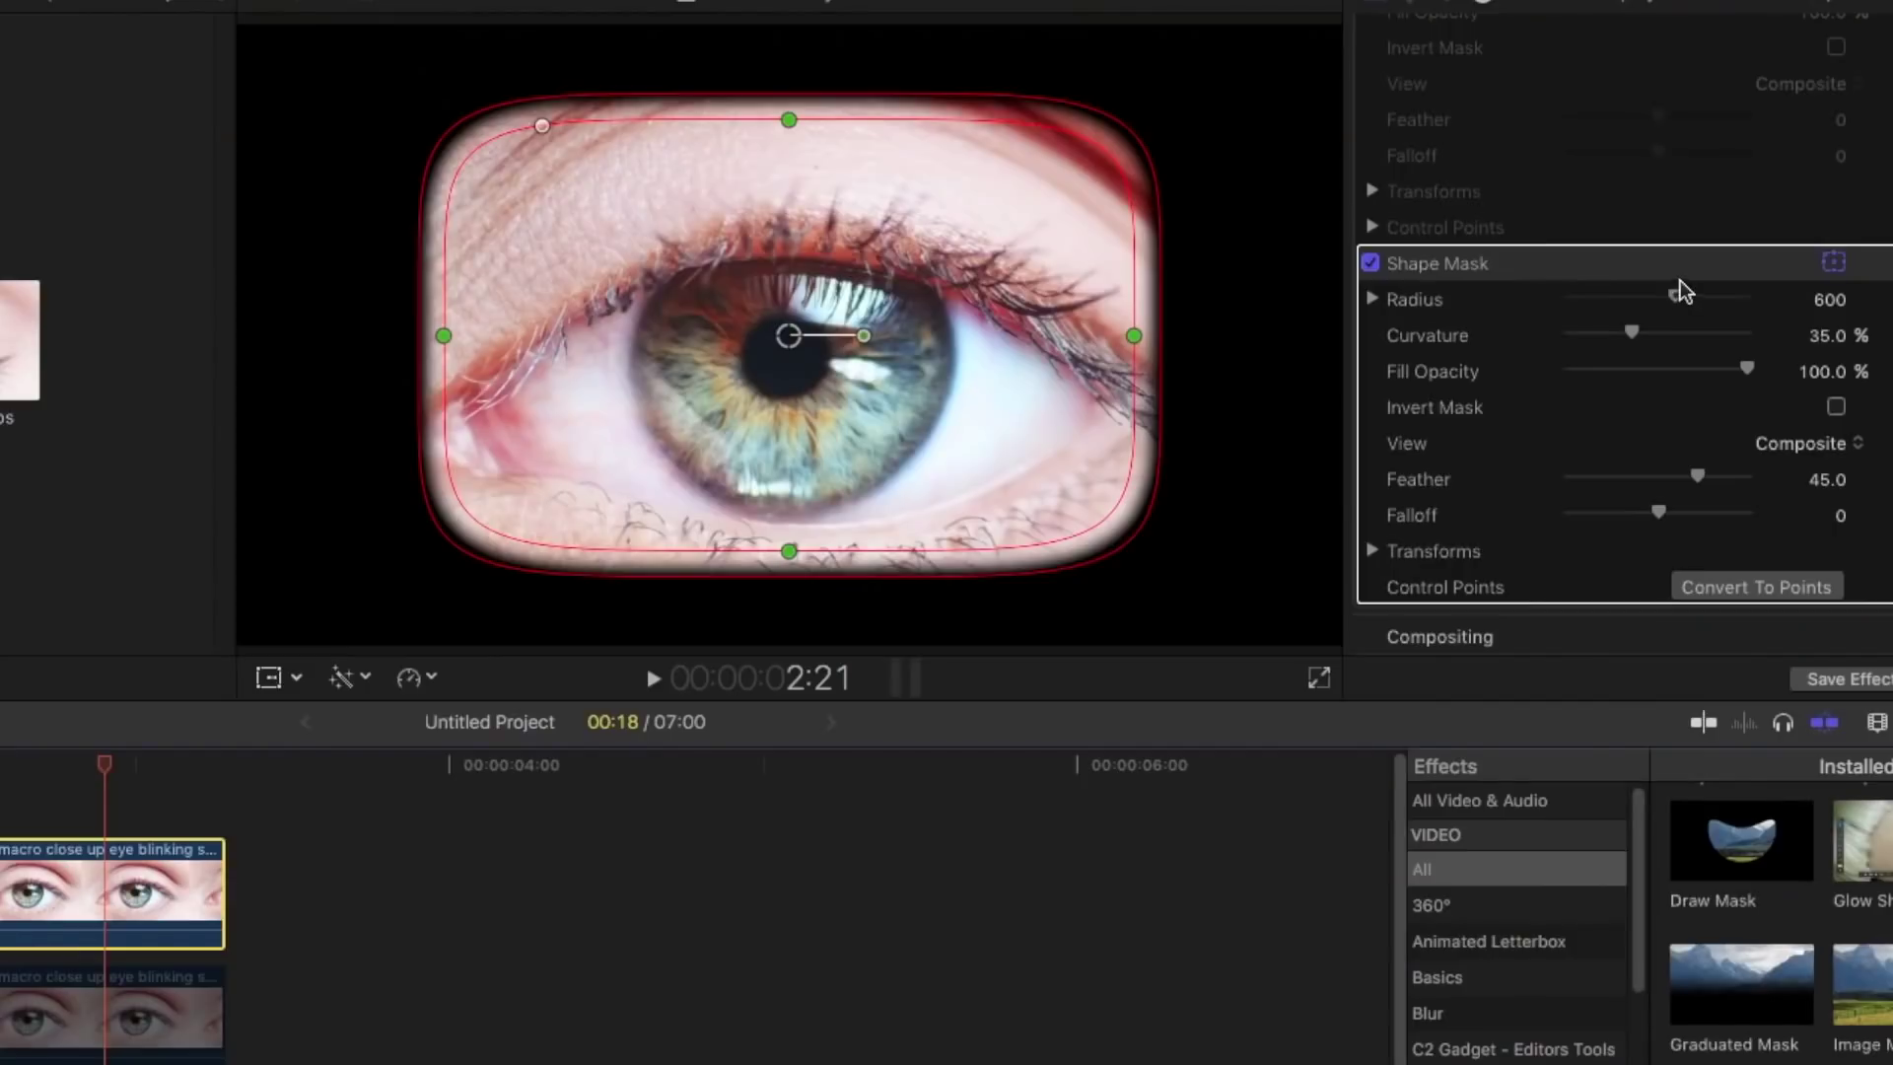
pyautogui.moveTo(1680, 280); pyautogui.dragTo(1813, 339)
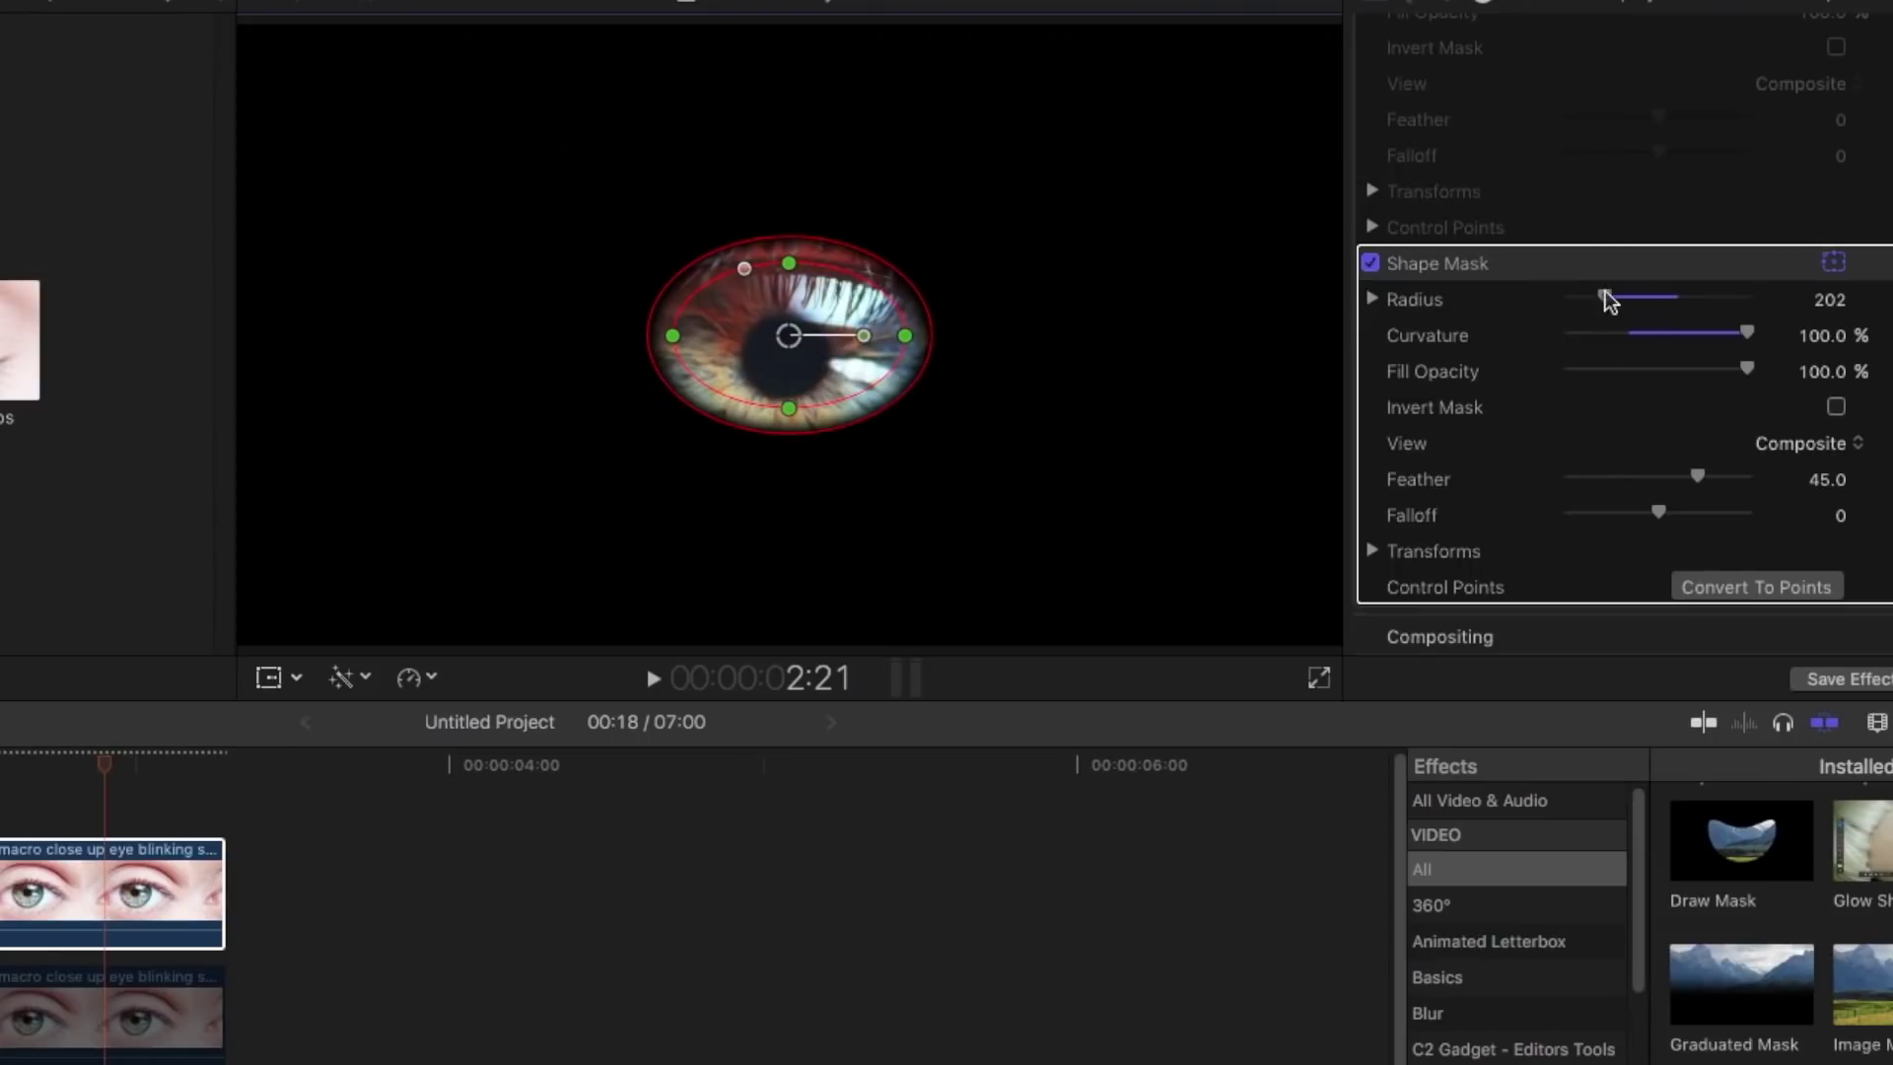
pyautogui.moveTo(1604, 295)
pyautogui.mouseDown()
pyautogui.moveTo(1571, 292)
pyautogui.moveTo(1594, 294)
pyautogui.mouseUp()
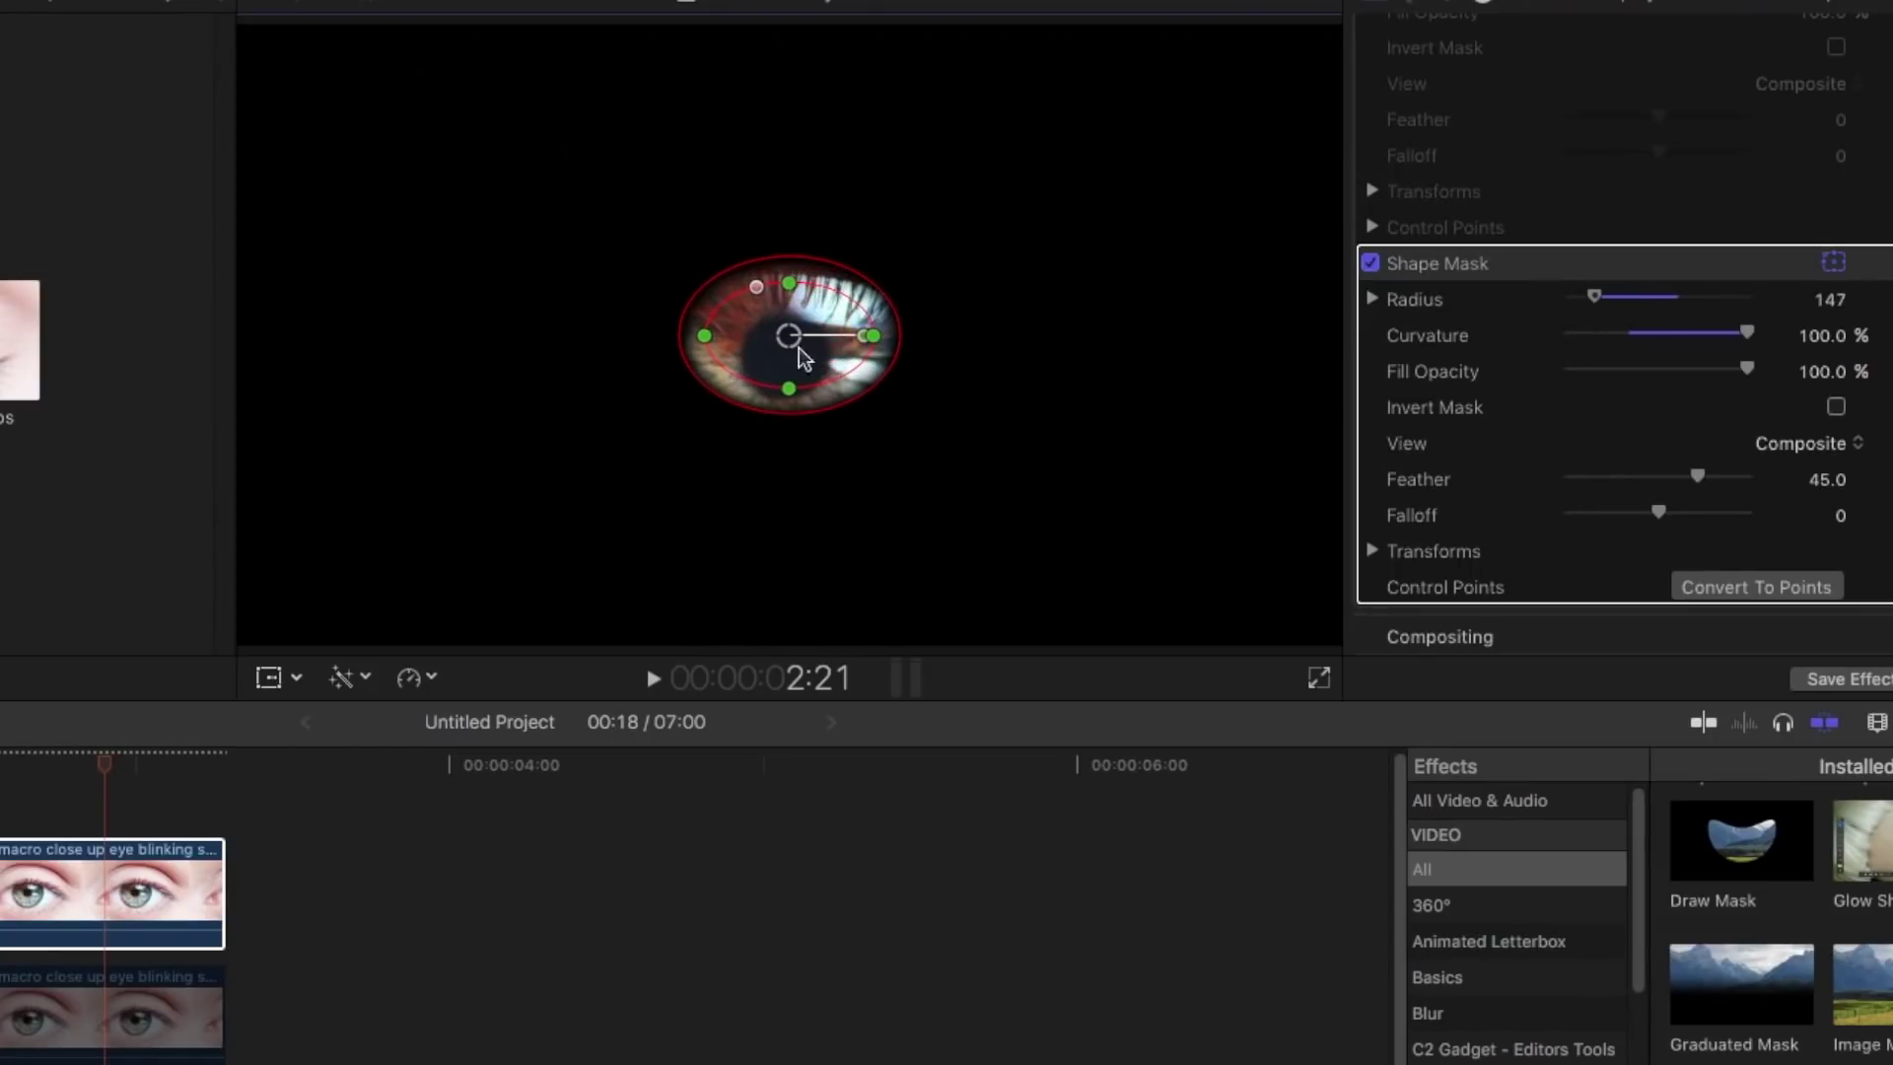
pyautogui.moveTo(800, 348)
pyautogui.mouseDown()
pyautogui.moveTo(739, 353)
pyautogui.moveTo(789, 316)
pyautogui.mouseUp()
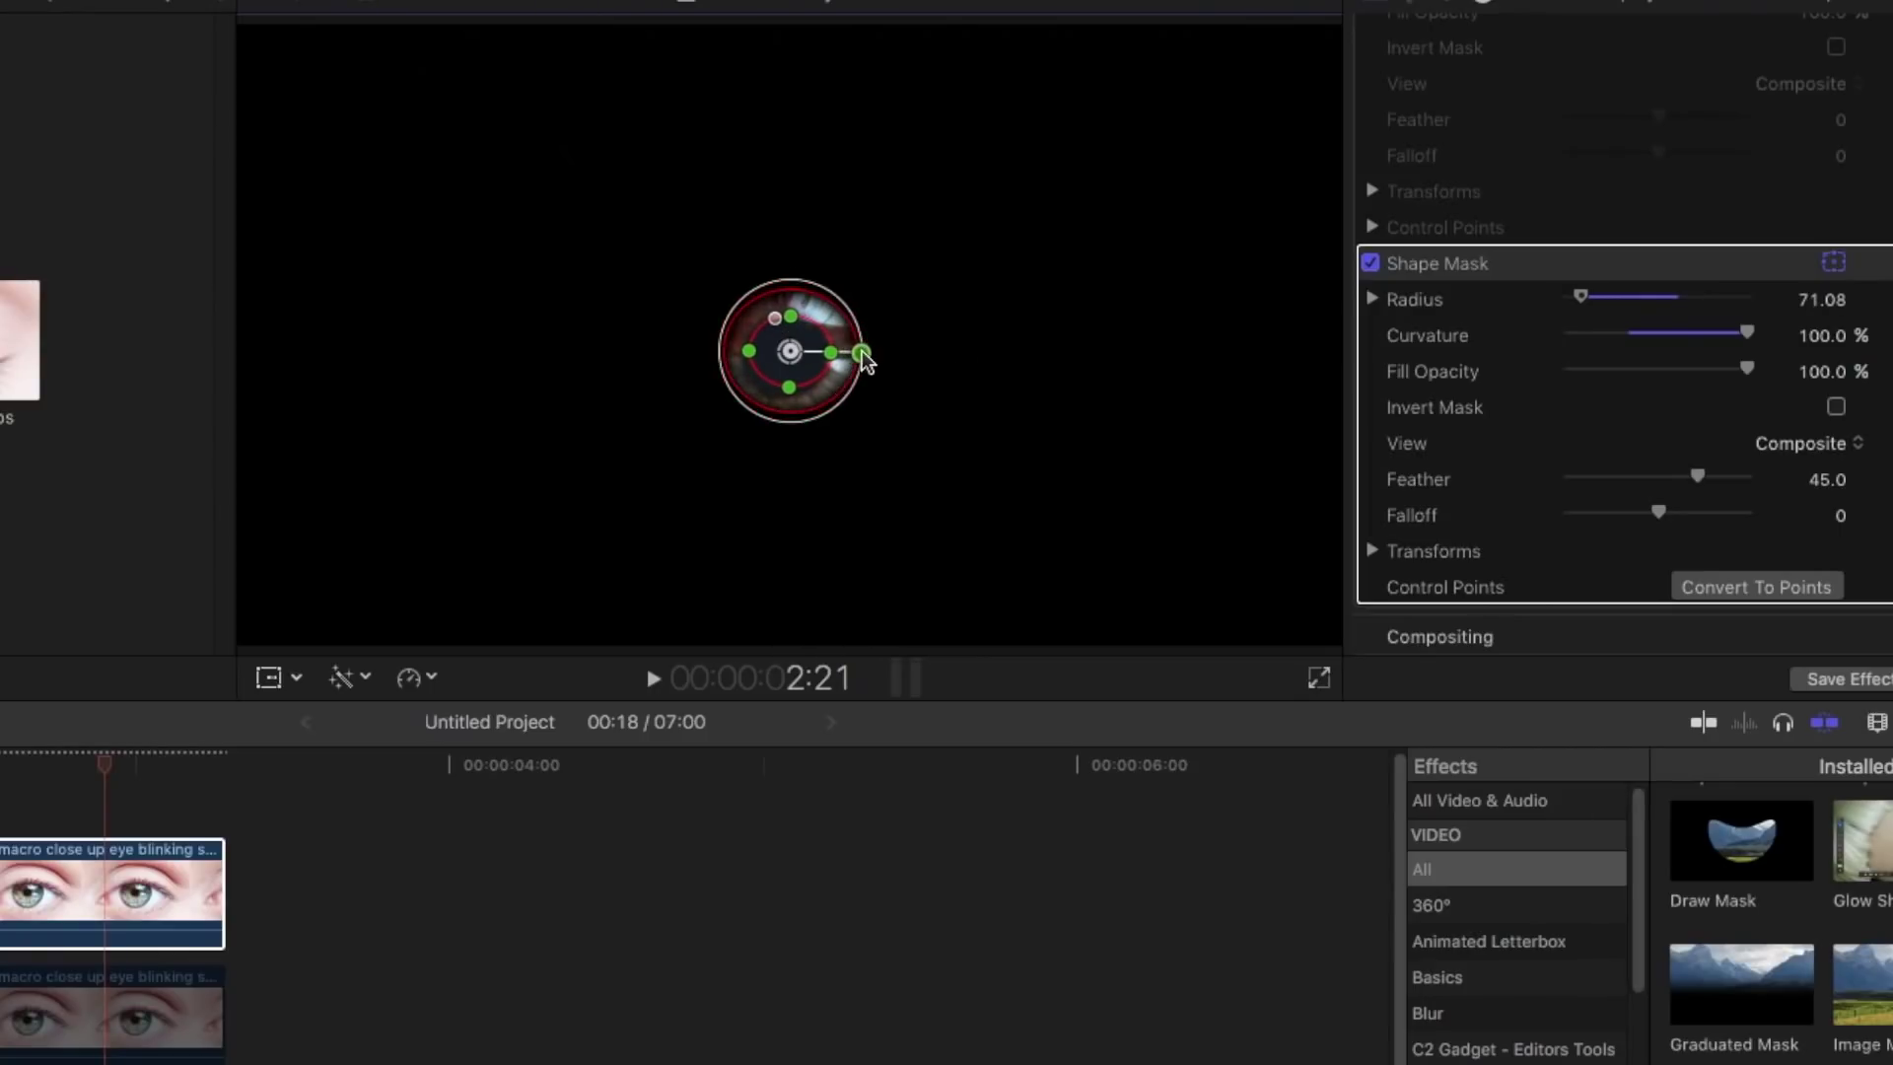
pyautogui.moveTo(1580, 296); pyautogui.dragTo(1572, 300)
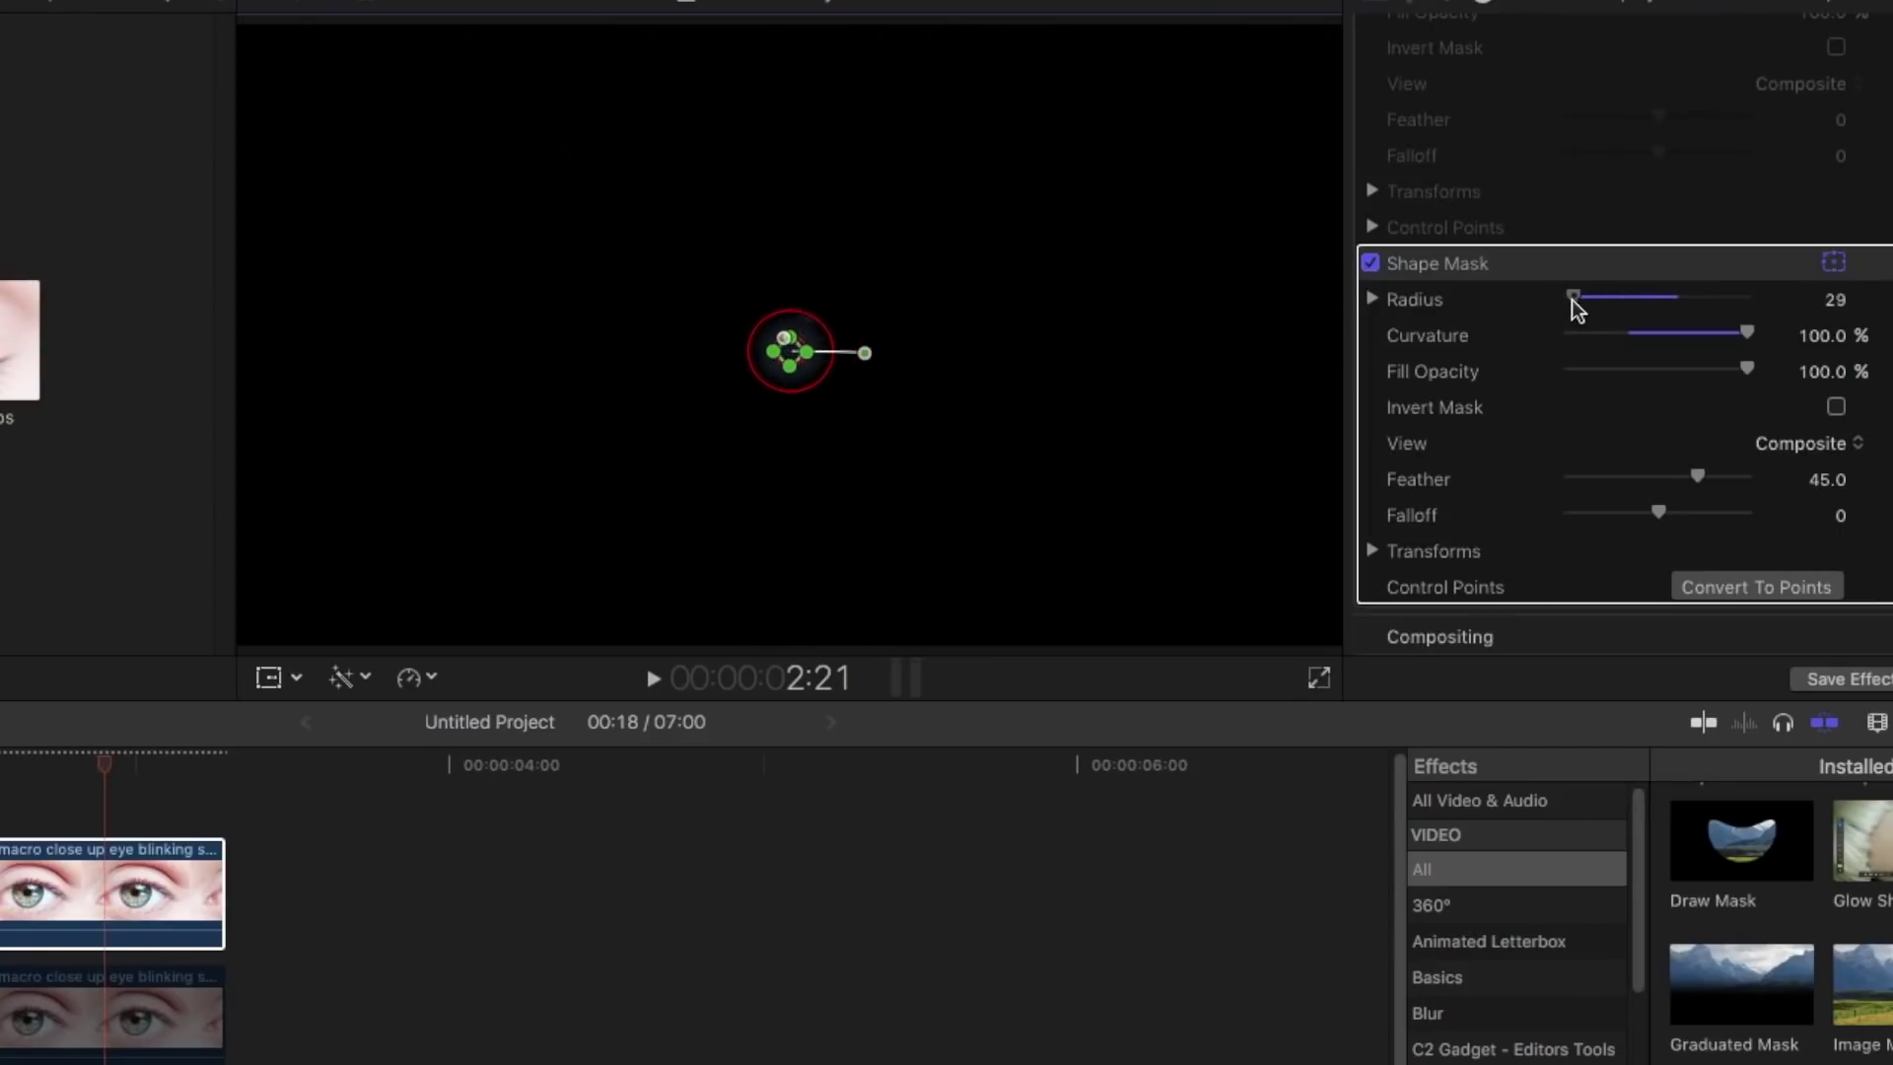
# Step: Re-enable the middle copy and refit the top copy's Shape Mask to the pupil, with radius 34.28 and curvature 81.15%
pyautogui.click(174, 989)
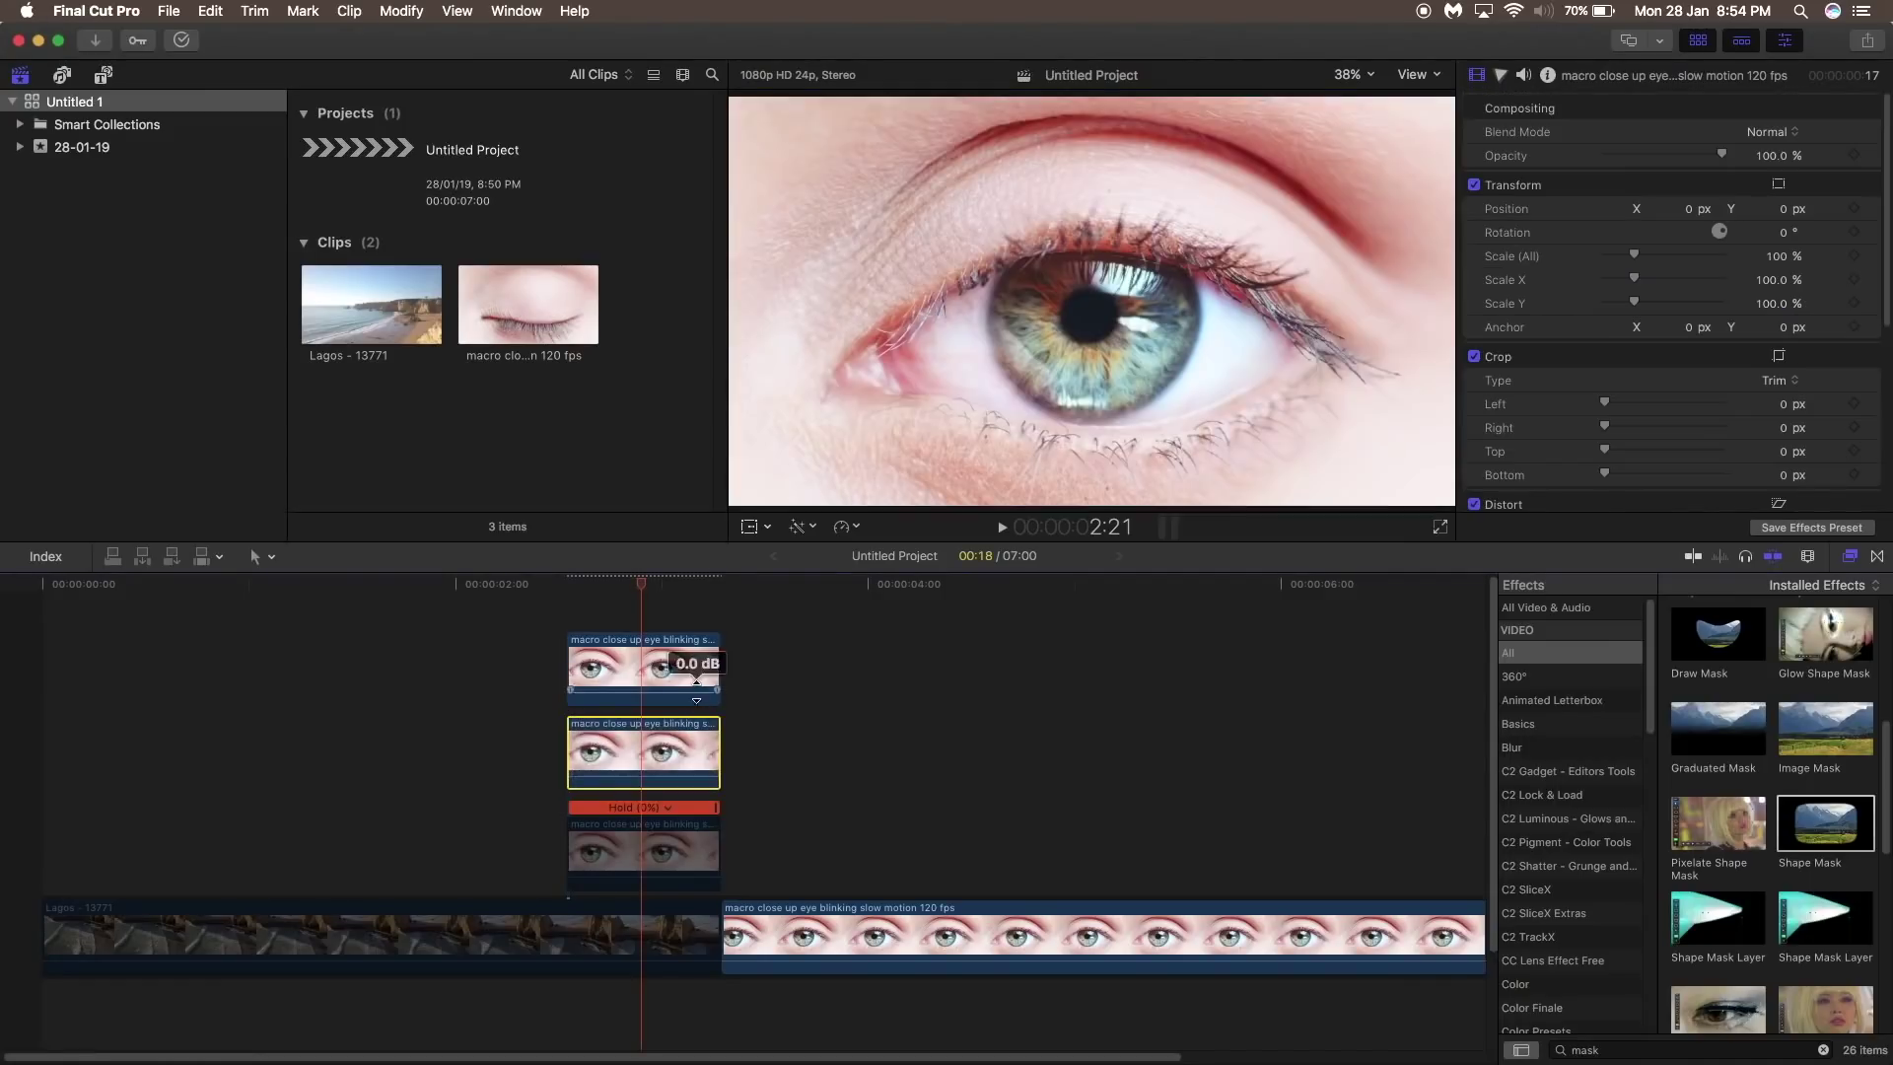
pyautogui.click(678, 685)
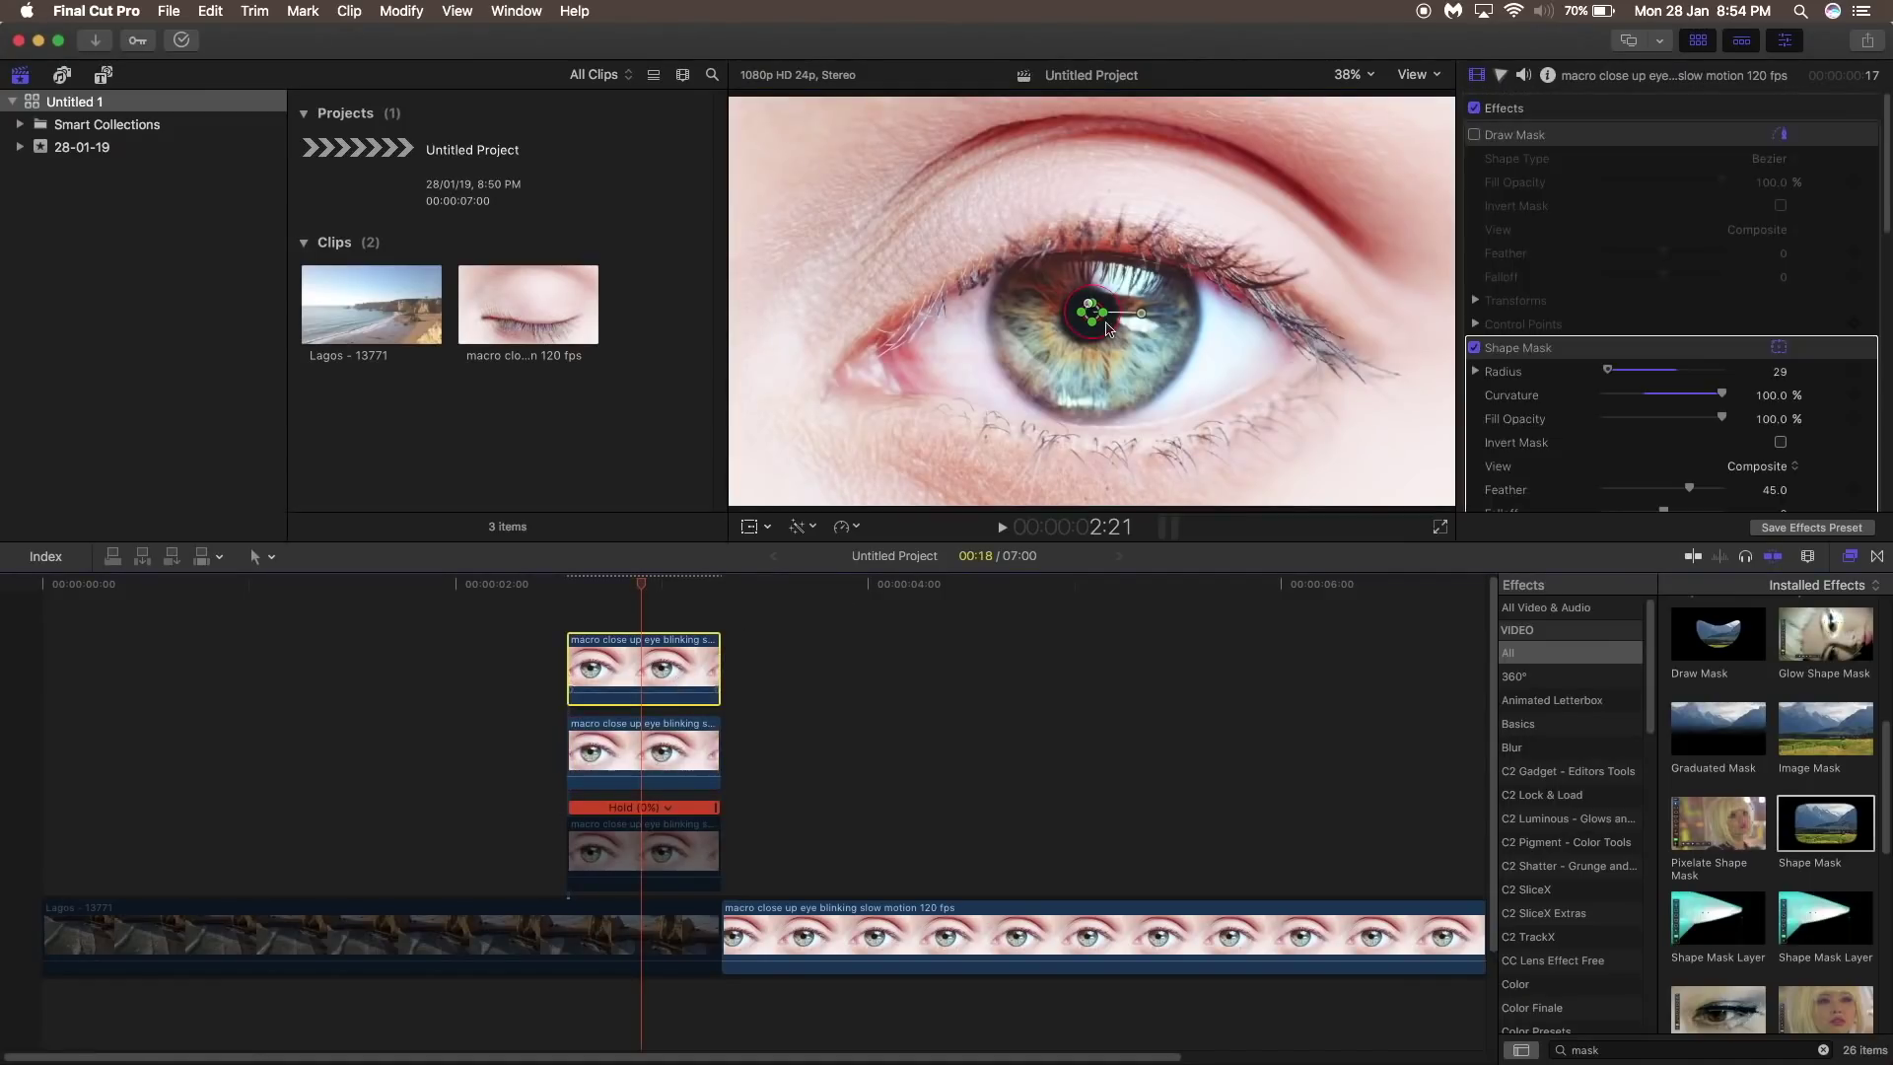
pyautogui.moveTo(1086, 306); pyautogui.dragTo(1088, 311)
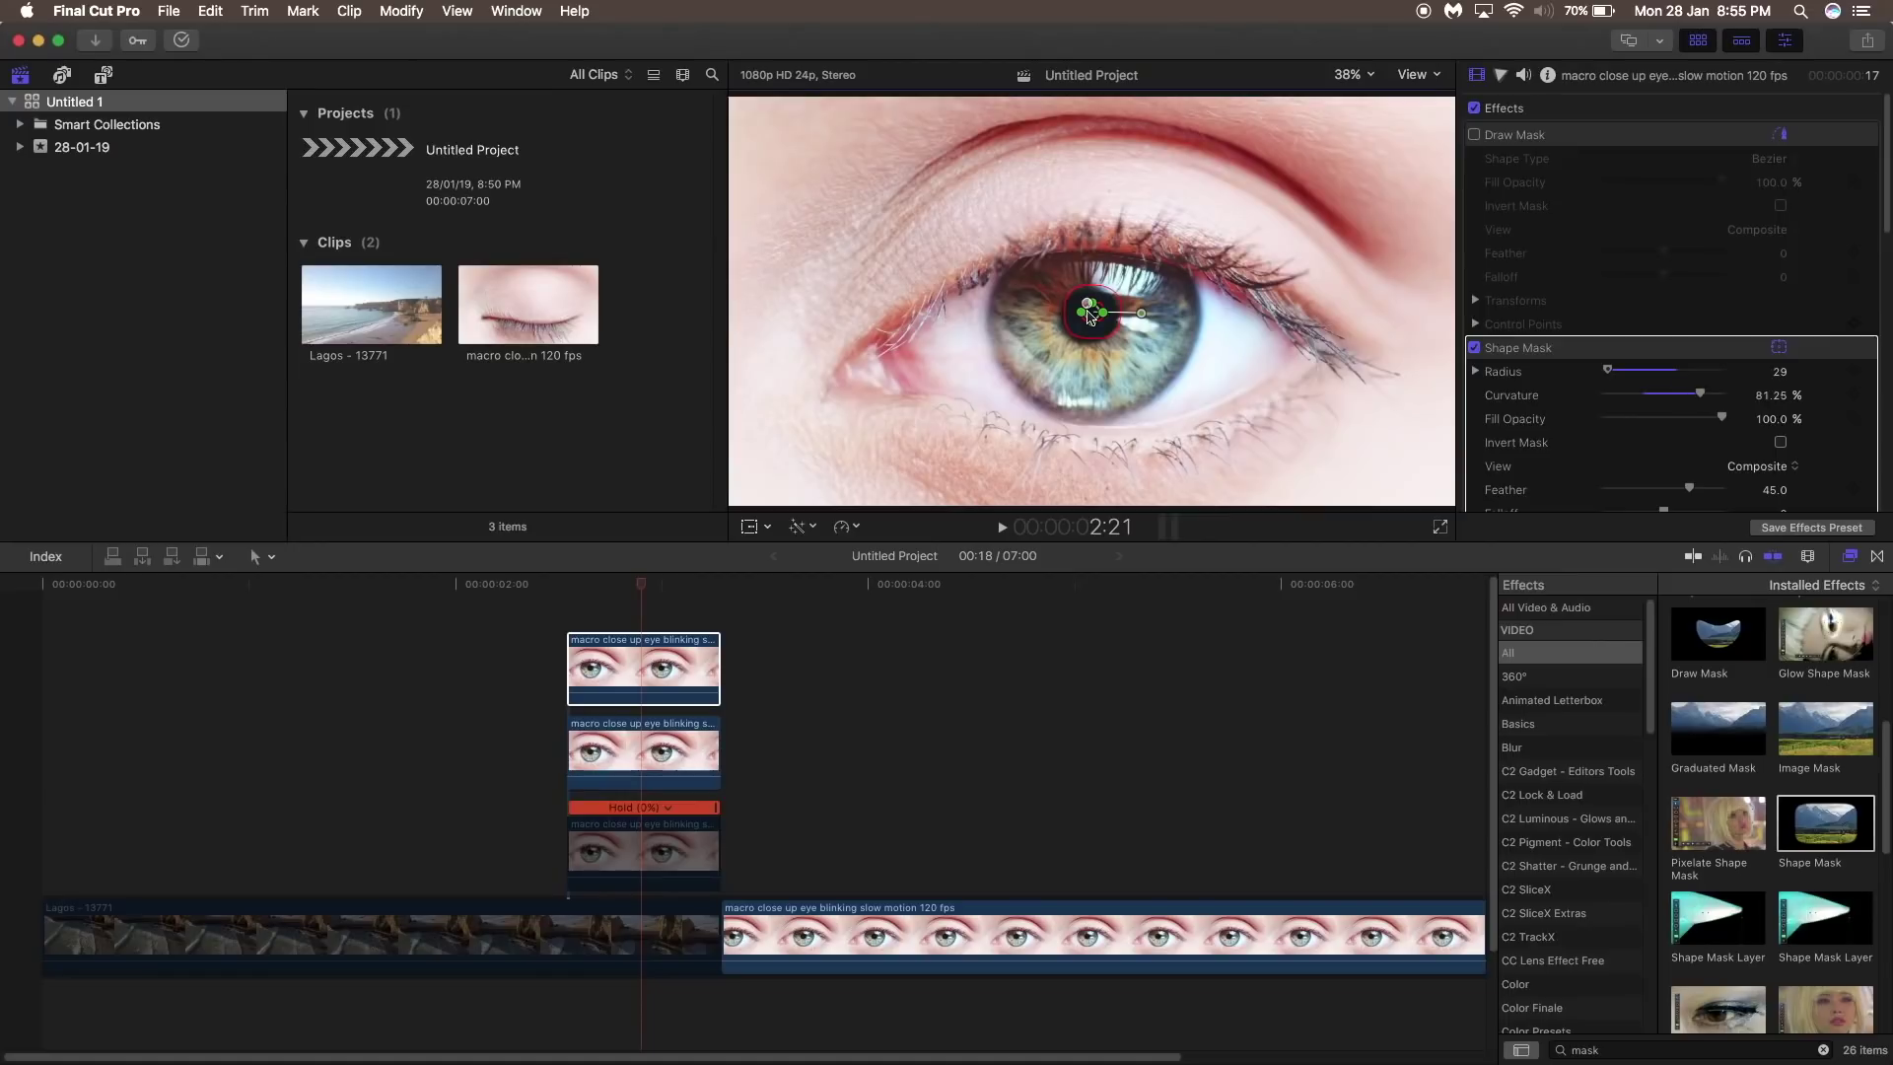
pyautogui.moveTo(1607, 369); pyautogui.dragTo(1610, 371)
pyautogui.moveTo(1093, 321); pyautogui.dragTo(1099, 322)
pyautogui.moveTo(1107, 330); pyautogui.dragTo(1103, 338)
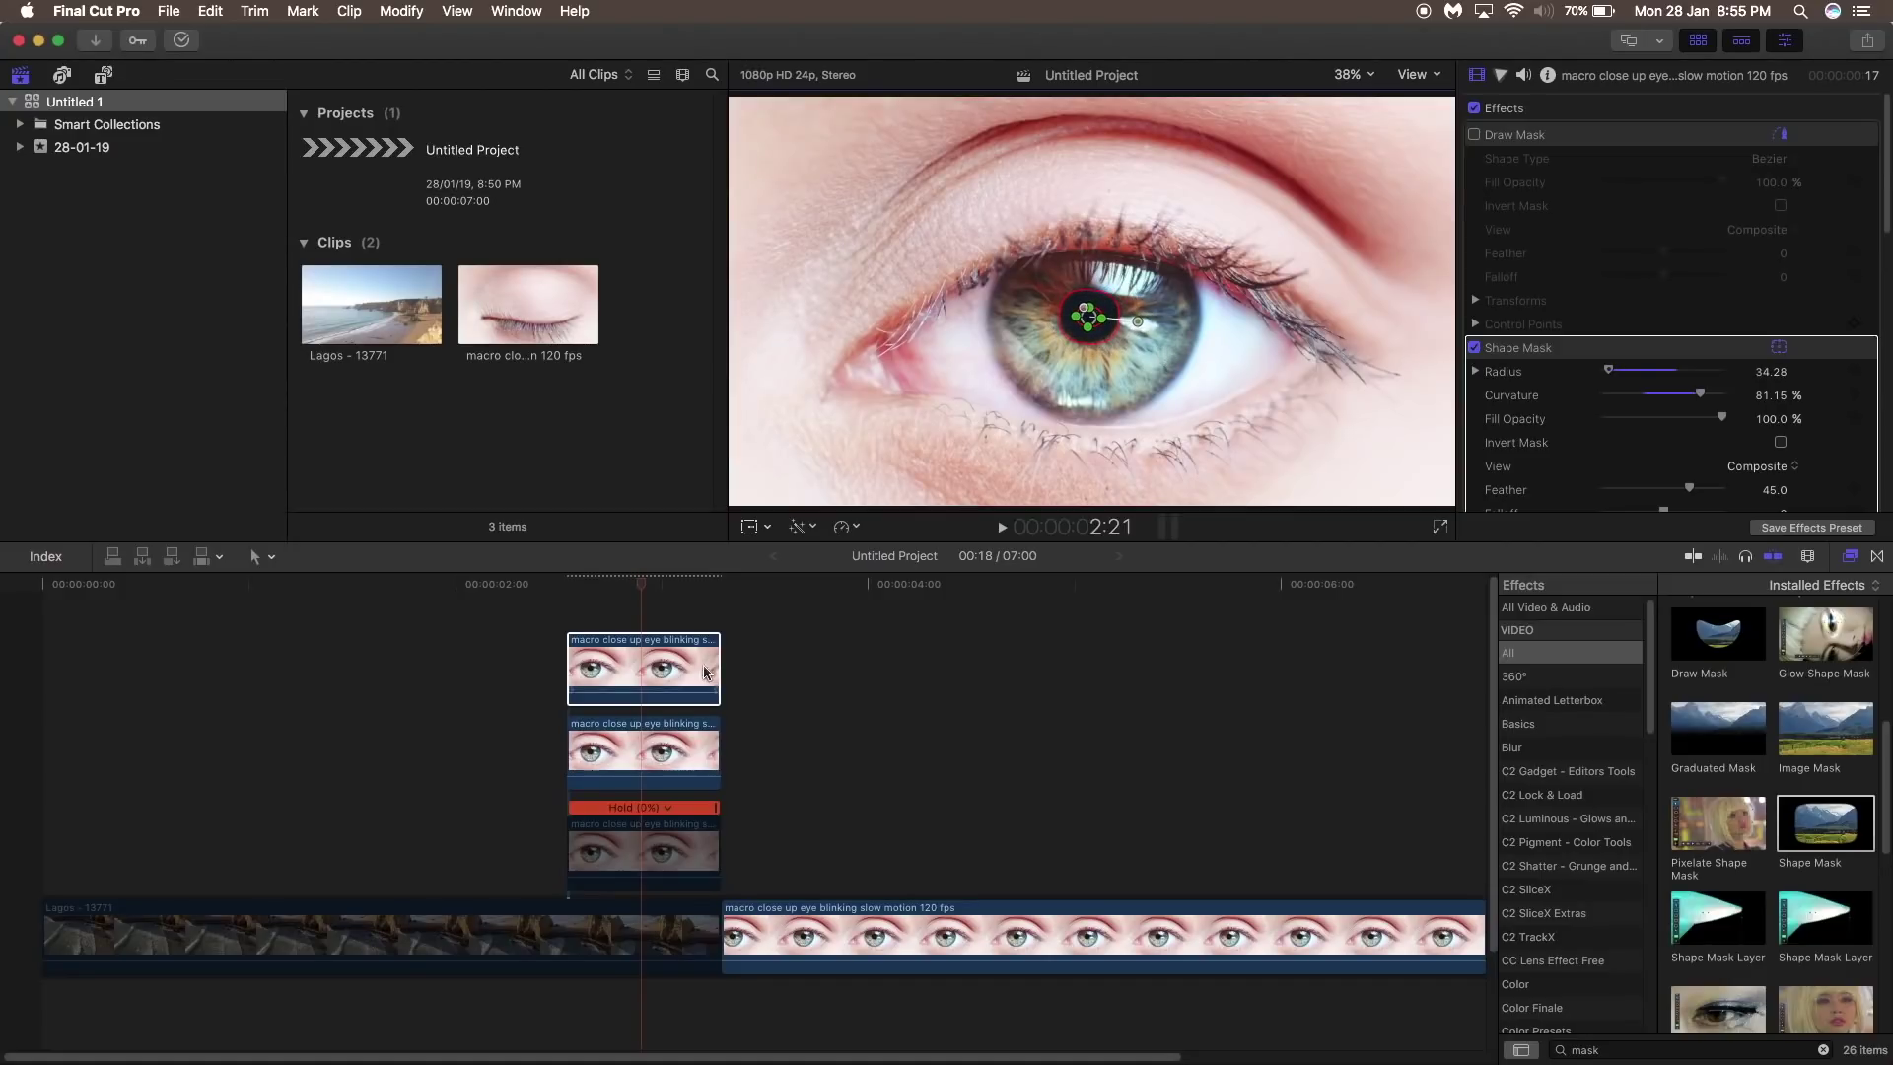
# Step: Disable the middle copy and convert the pupil-masked top copy into a compound clip with the default name
pyautogui.click(678, 755)
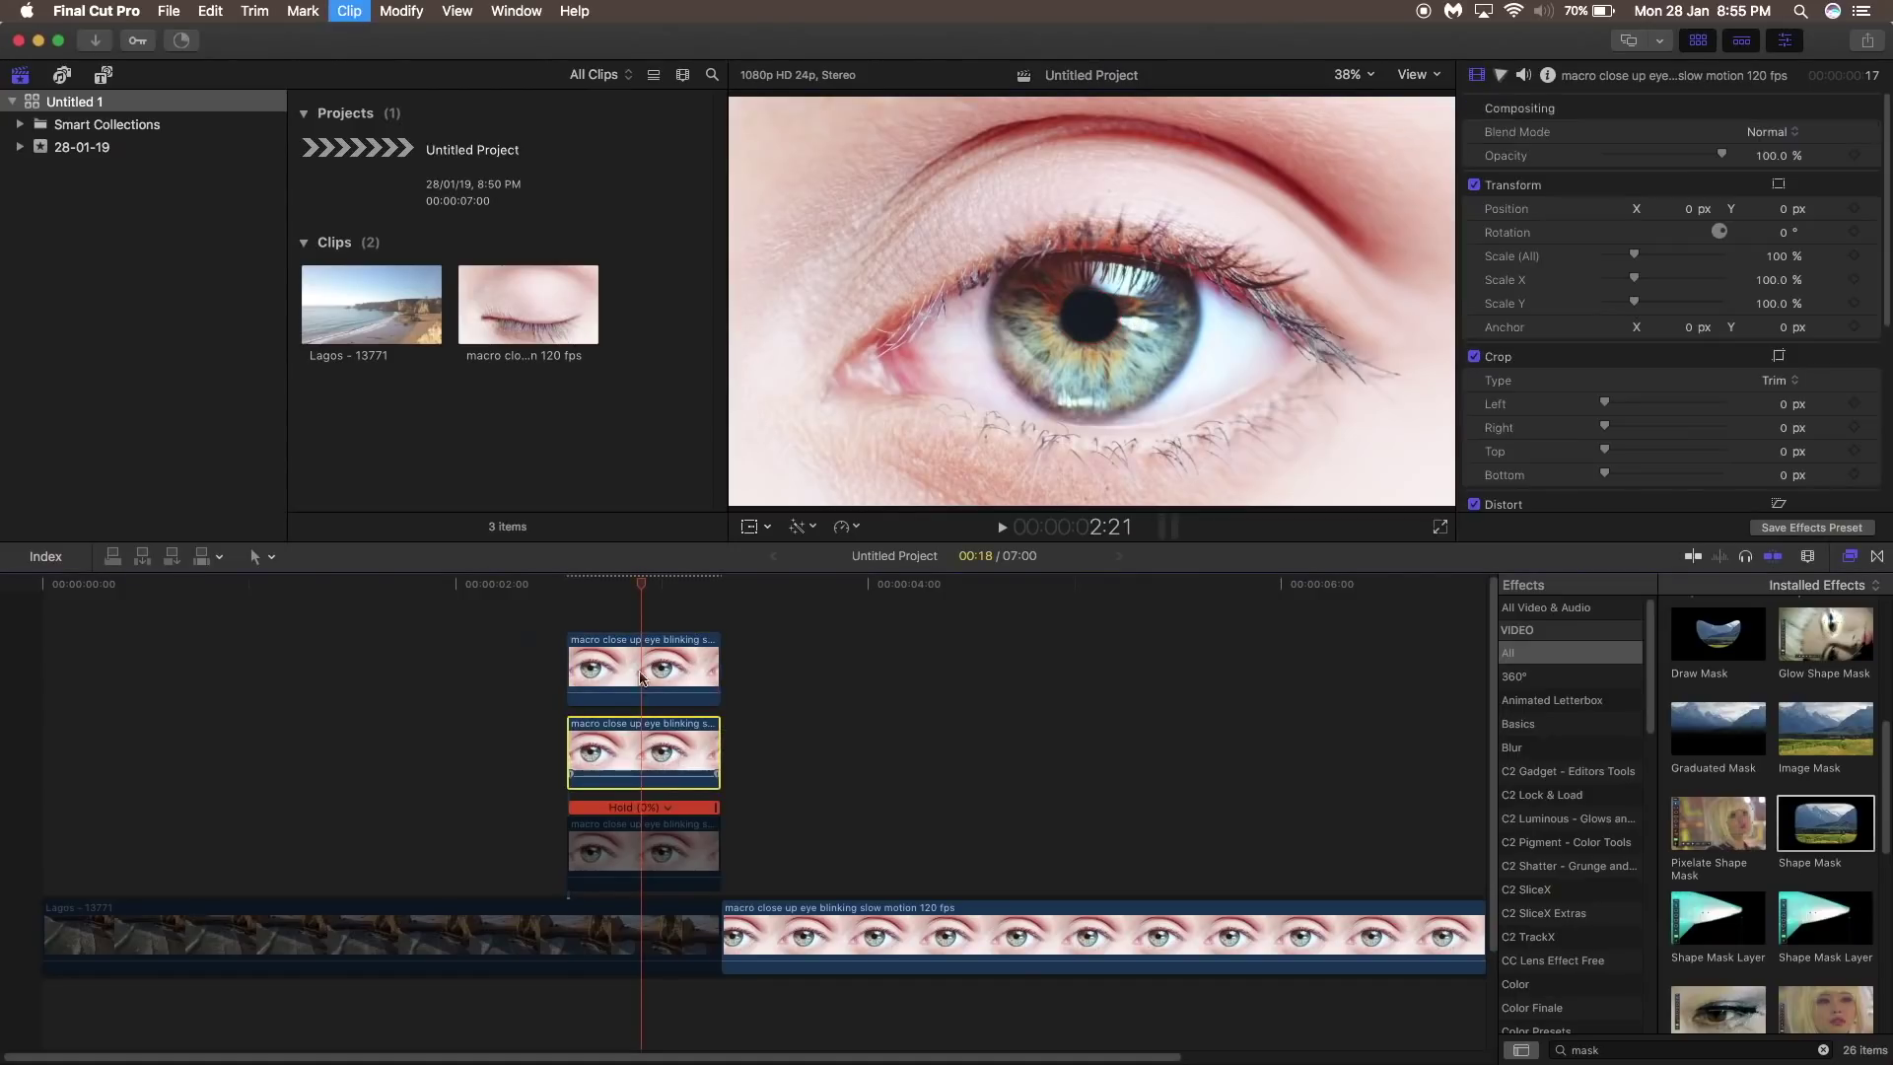
pyautogui.click(650, 641)
pyautogui.hotkey('alt', 'g')
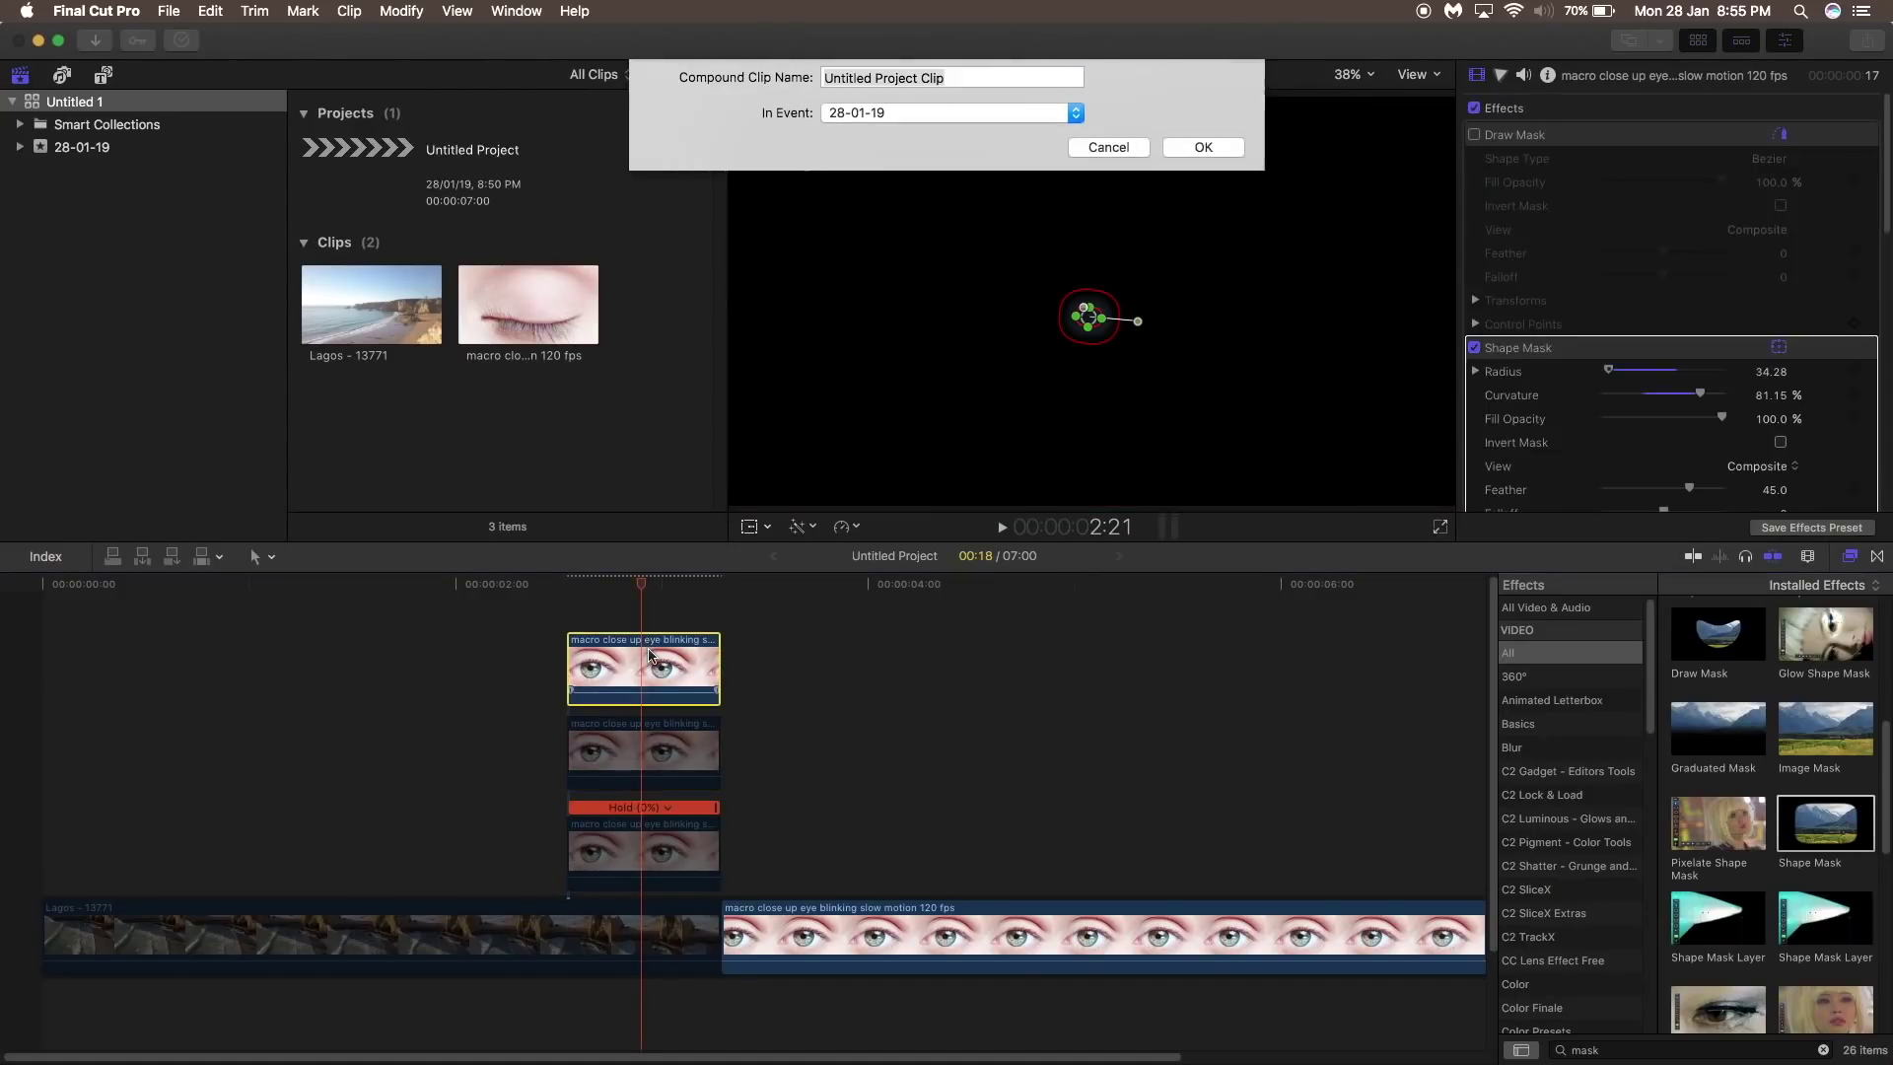
pyautogui.press('Return')
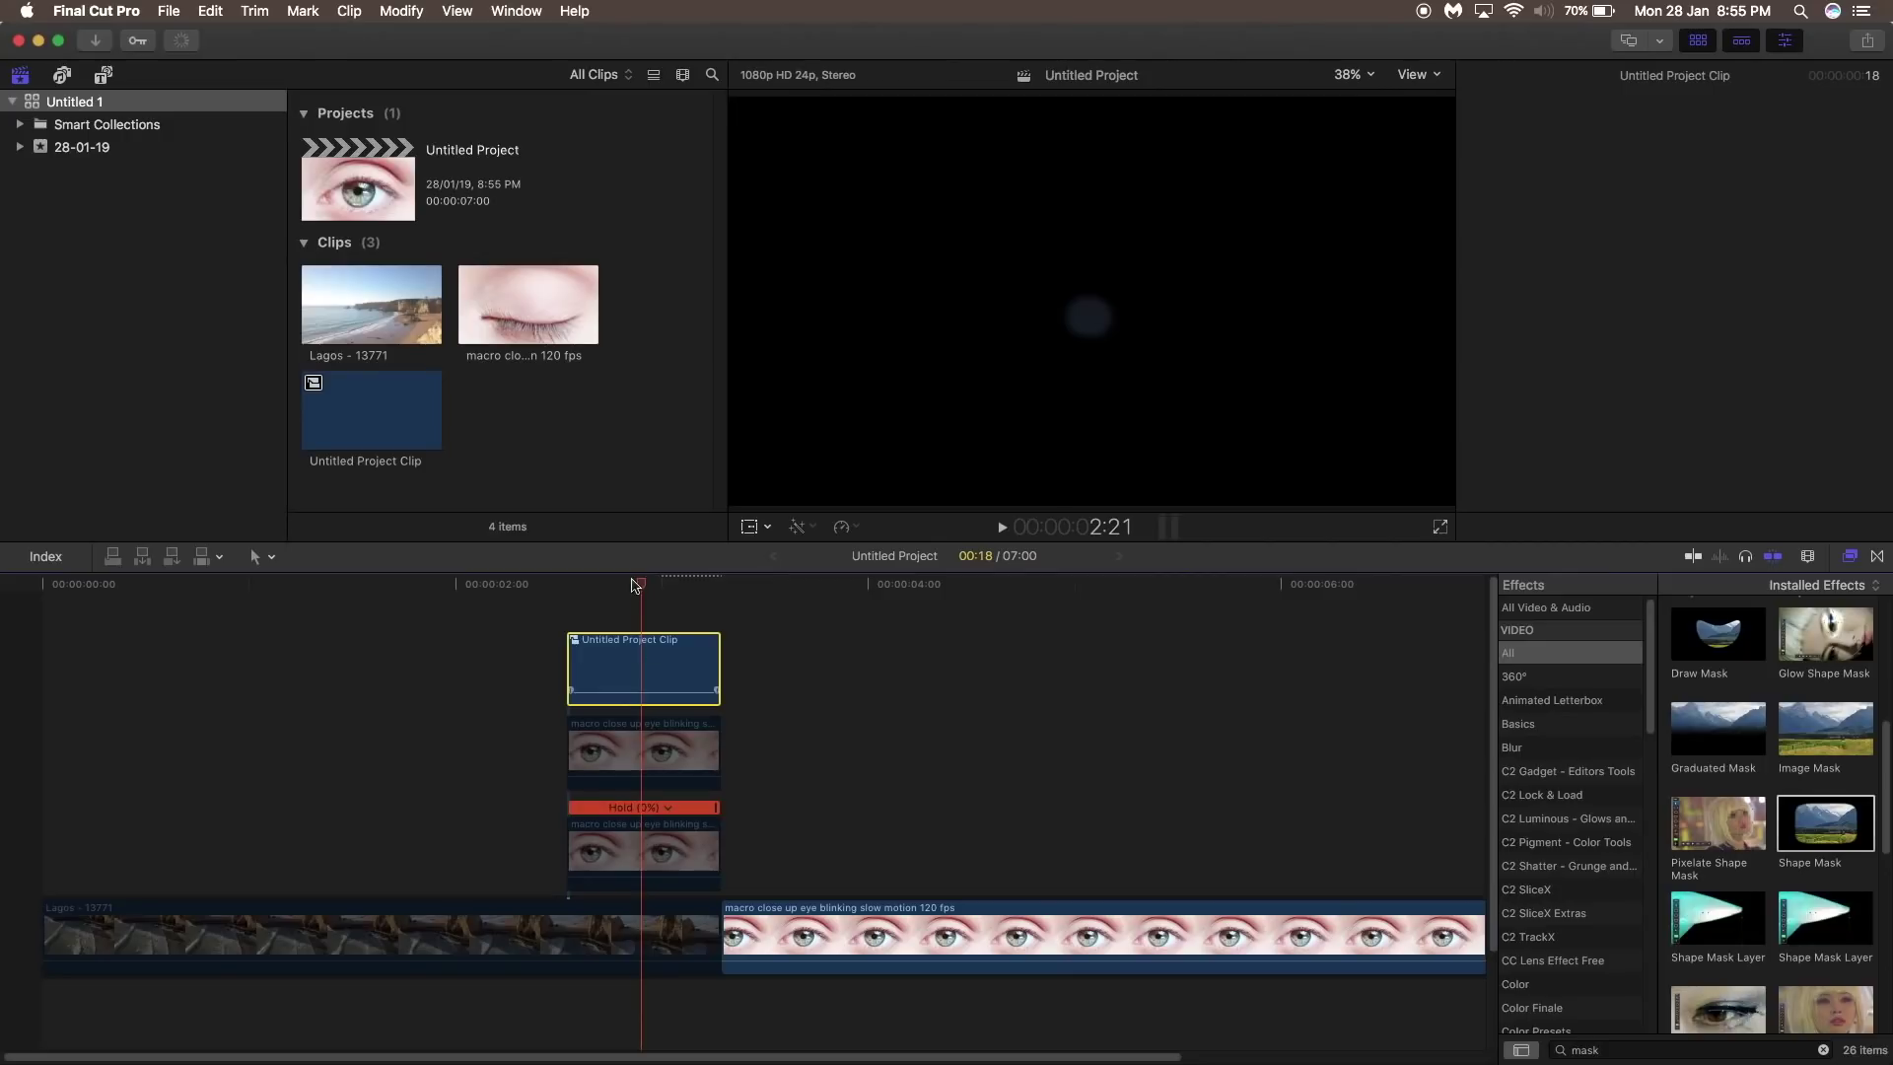
# Step: Disable the compound clip and re-enable the middle eye copy, with the playhead at the start of the stack
pyautogui.click(658, 766)
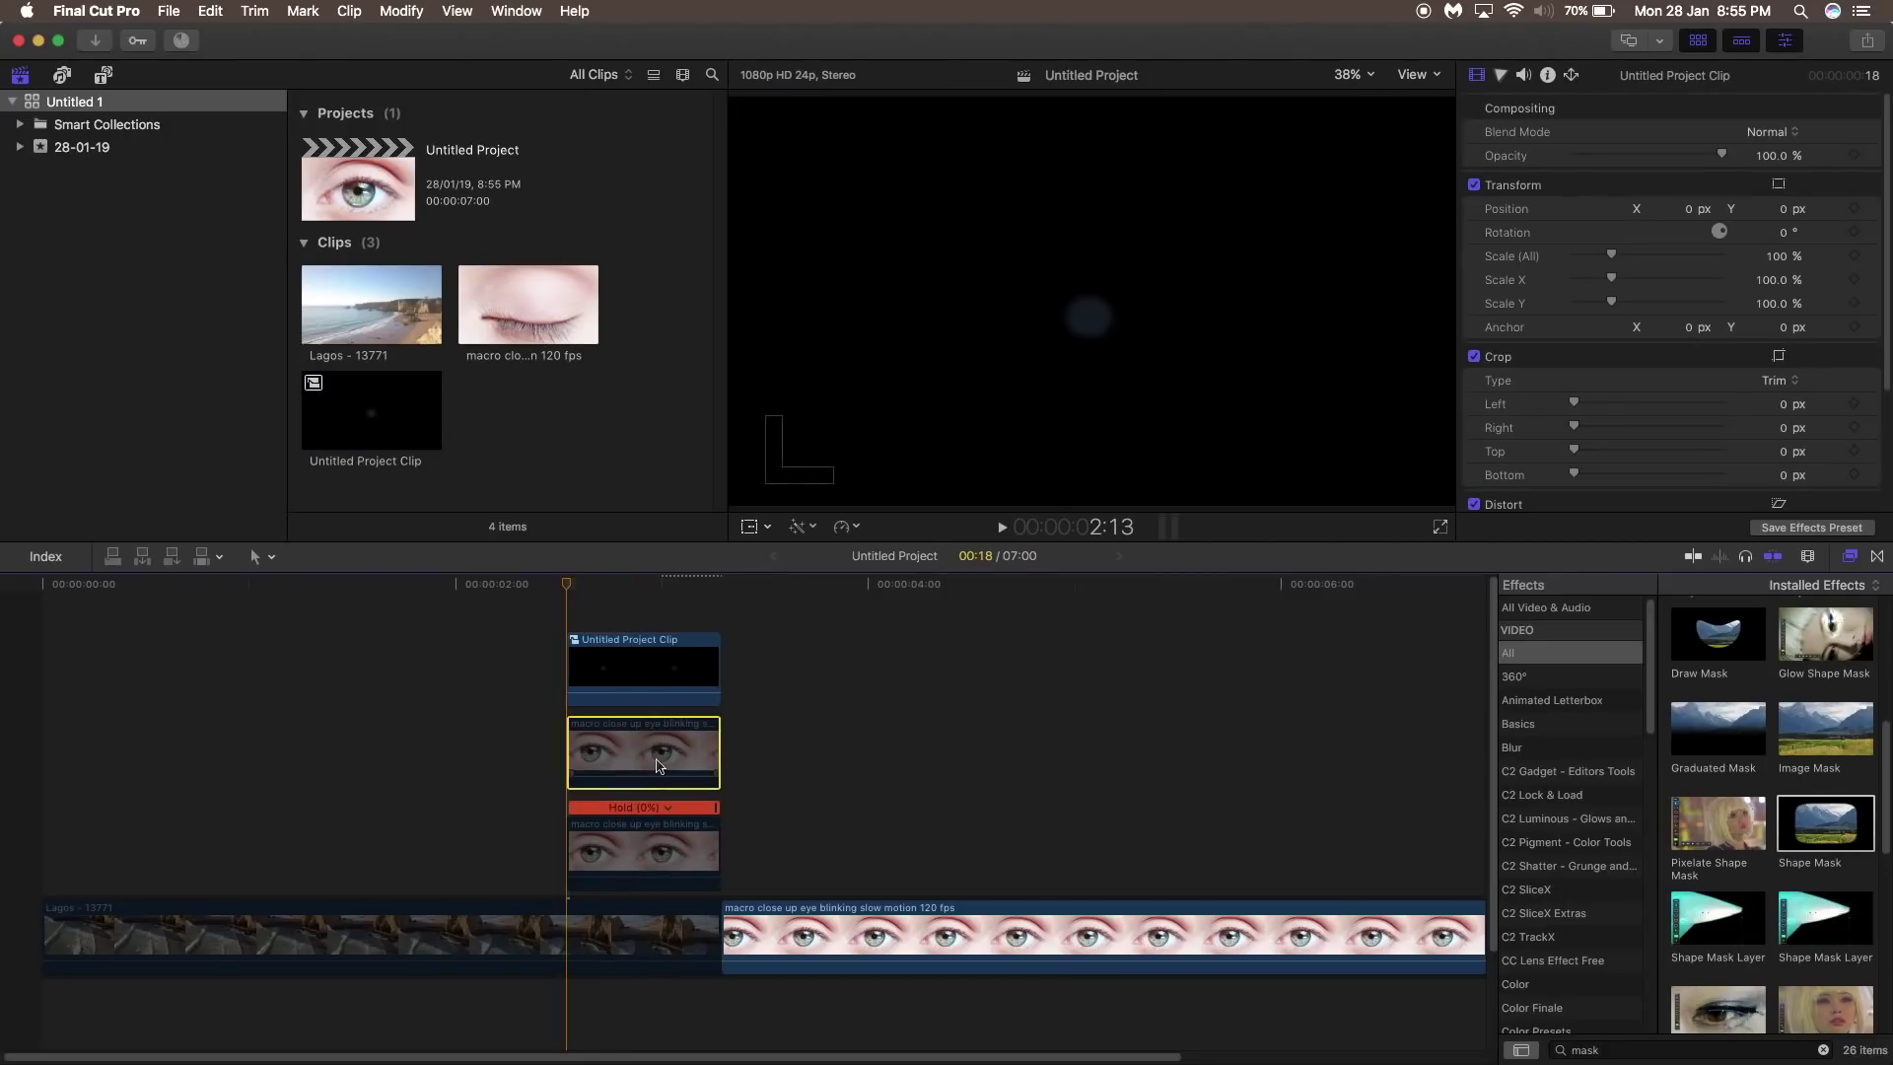
pyautogui.click(651, 675)
pyautogui.press('v')
pyautogui.click(651, 746)
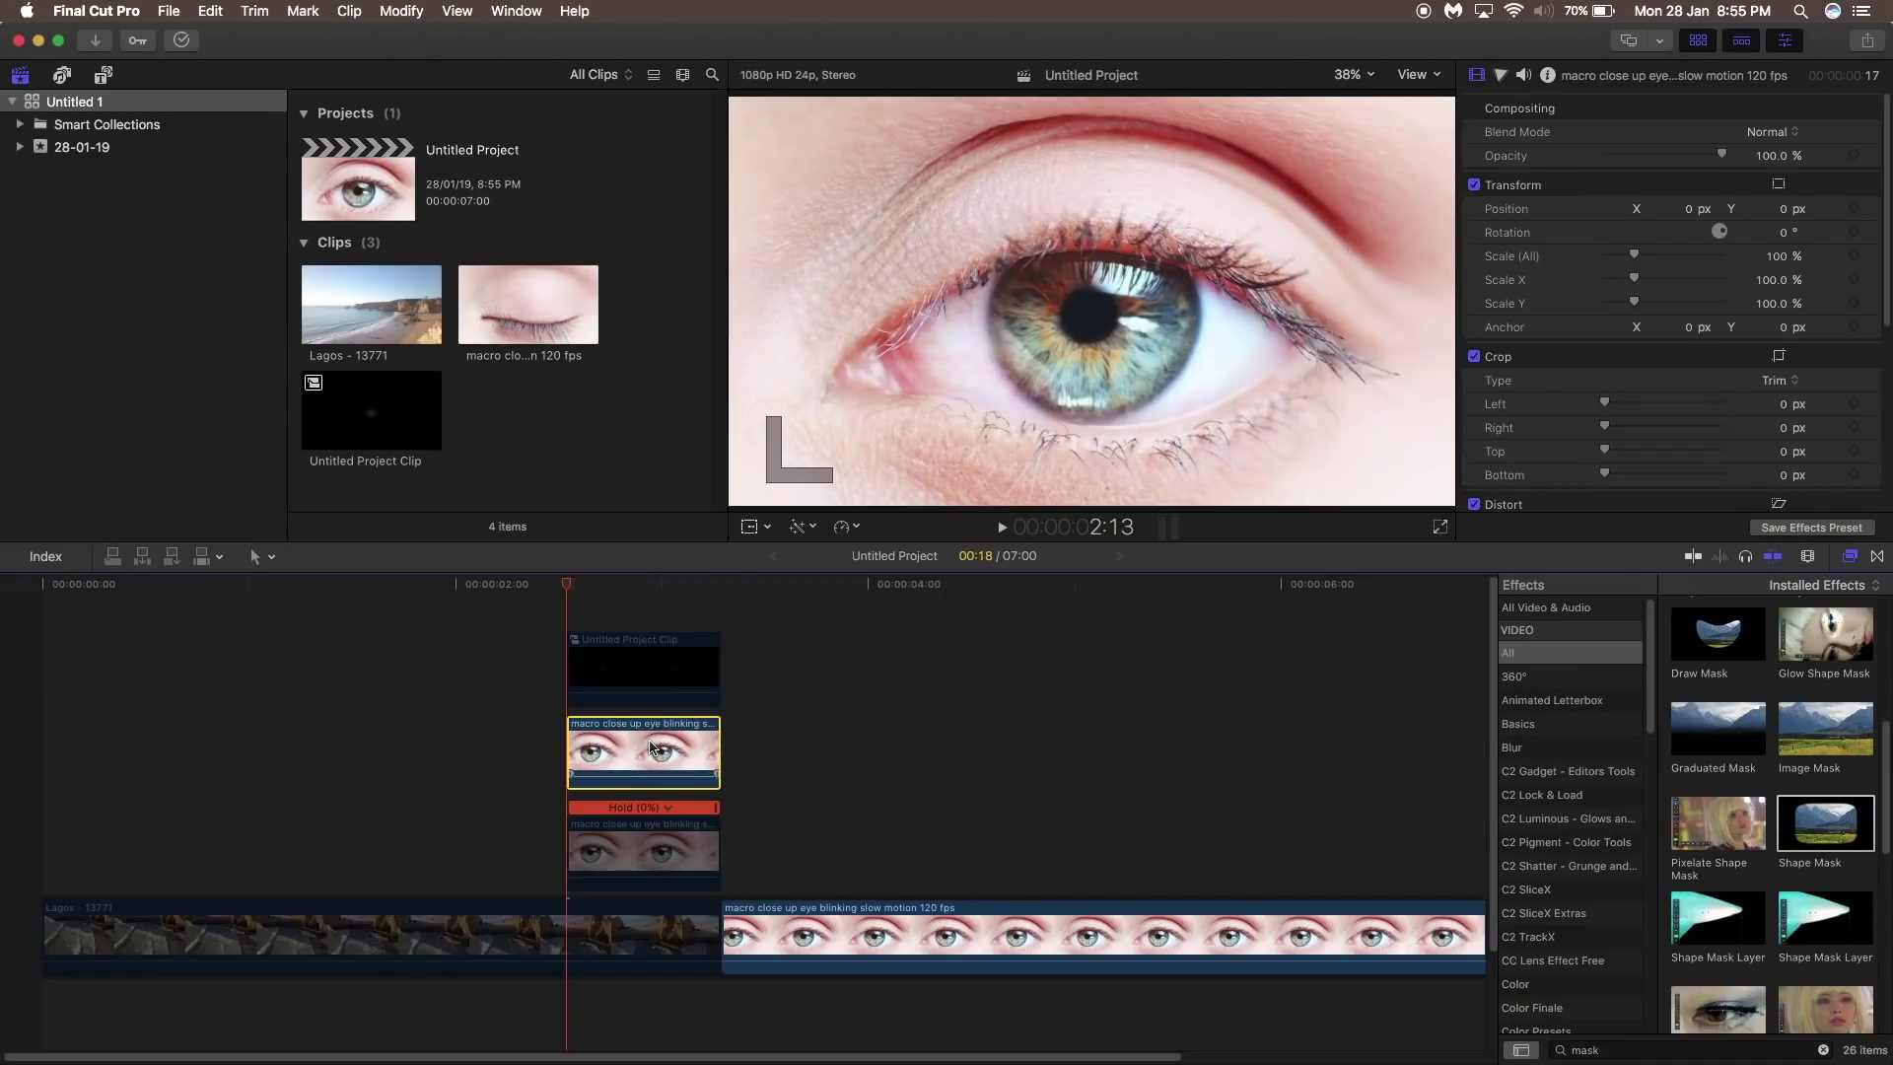
# Step: Apply a Draw Mask to the middle eye copy and trace a closed outline around the edge of the iris
pyautogui.moveTo(1721, 653)
pyautogui.mouseDown()
pyautogui.moveTo(1252, 759)
pyautogui.moveTo(646, 754)
pyautogui.mouseUp()
pyautogui.click(1004, 277)
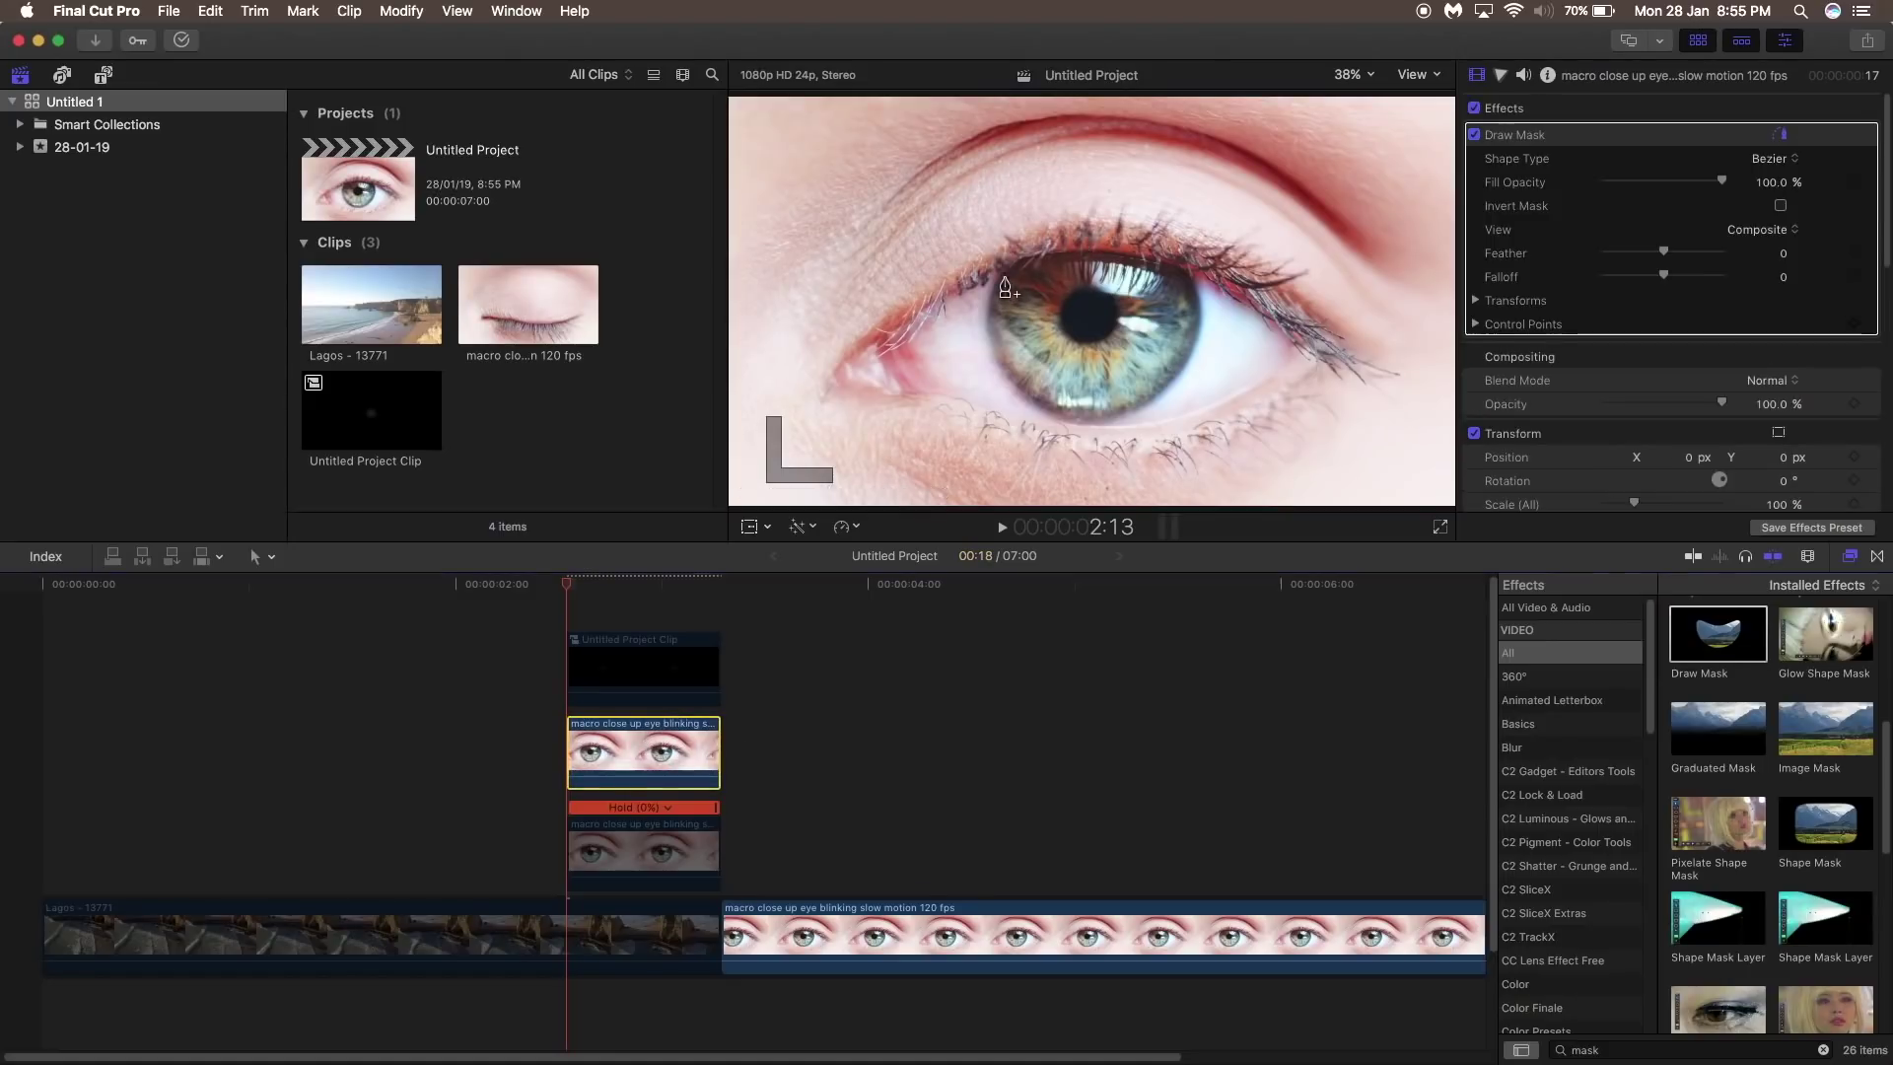
pyautogui.click(1029, 255)
pyautogui.click(1073, 249)
pyautogui.click(1134, 254)
pyautogui.click(1158, 260)
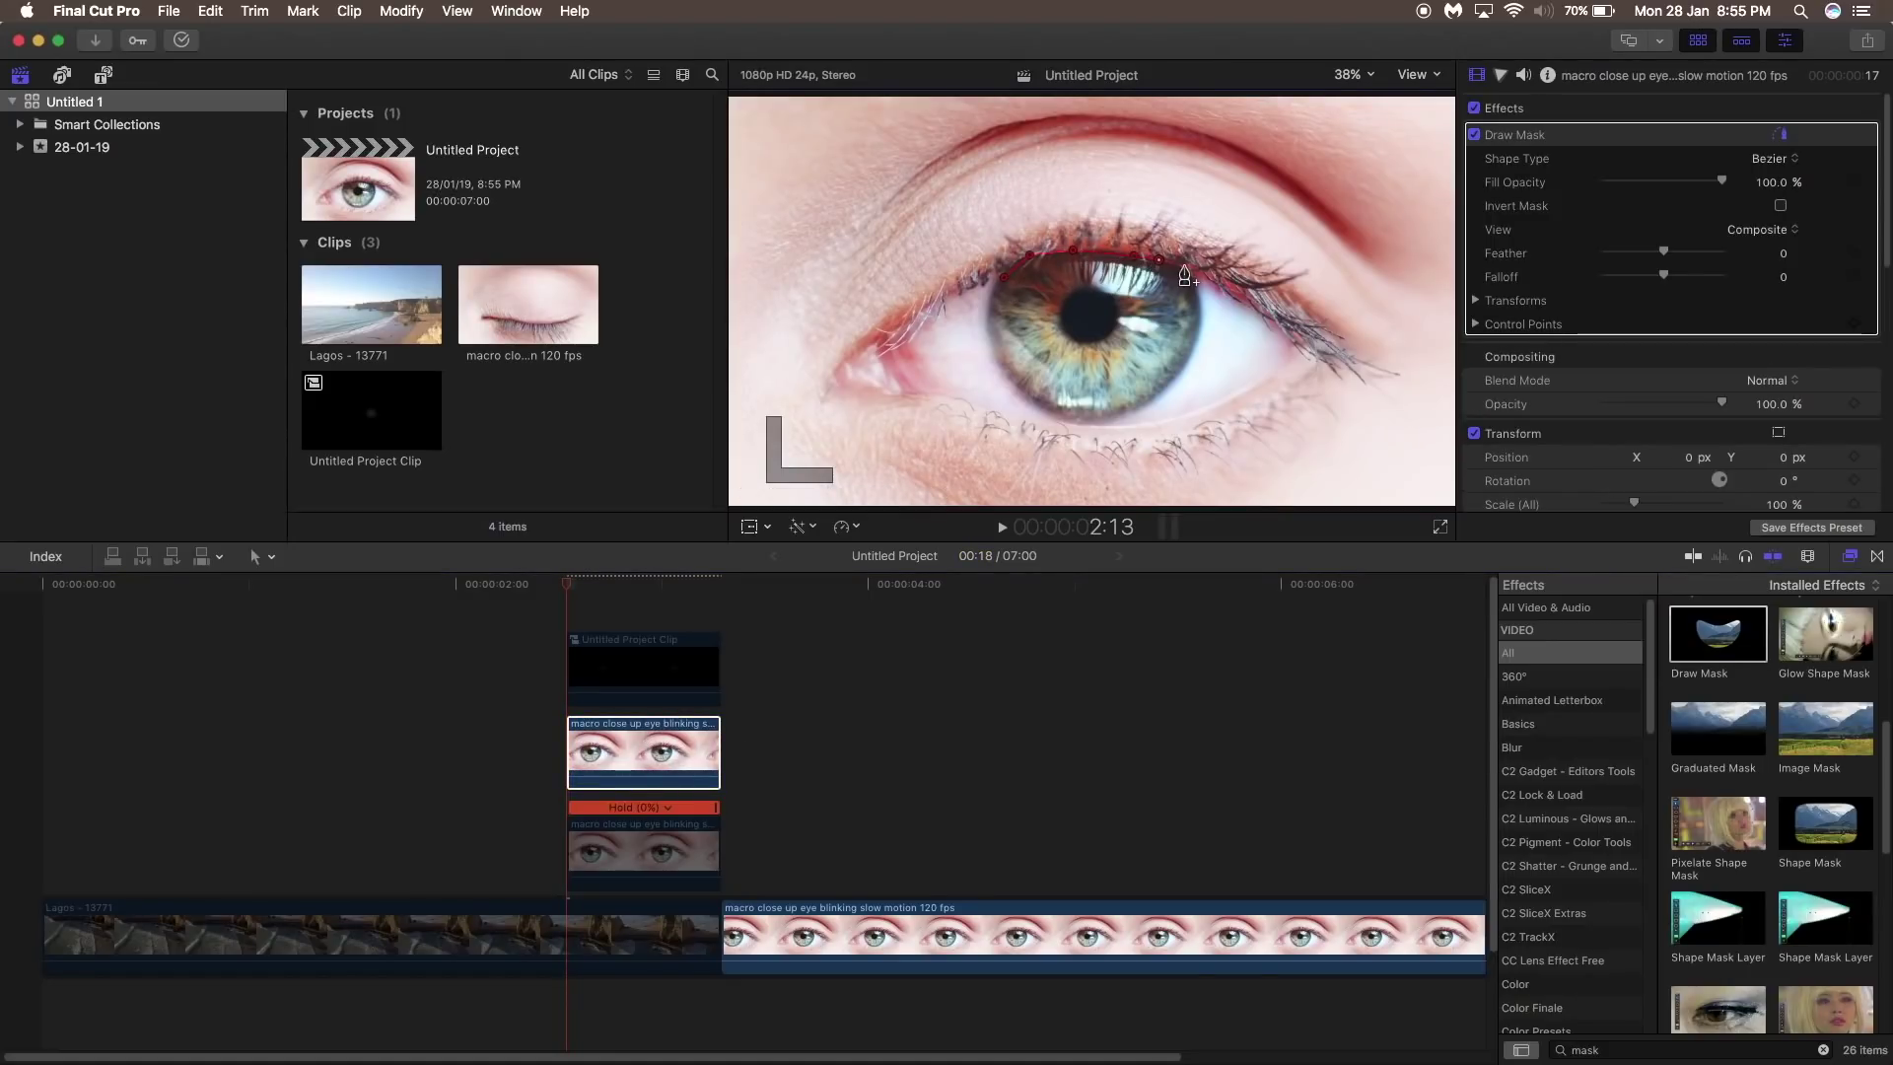
pyautogui.click(1184, 268)
pyautogui.click(1192, 297)
pyautogui.click(1192, 340)
pyautogui.click(1173, 374)
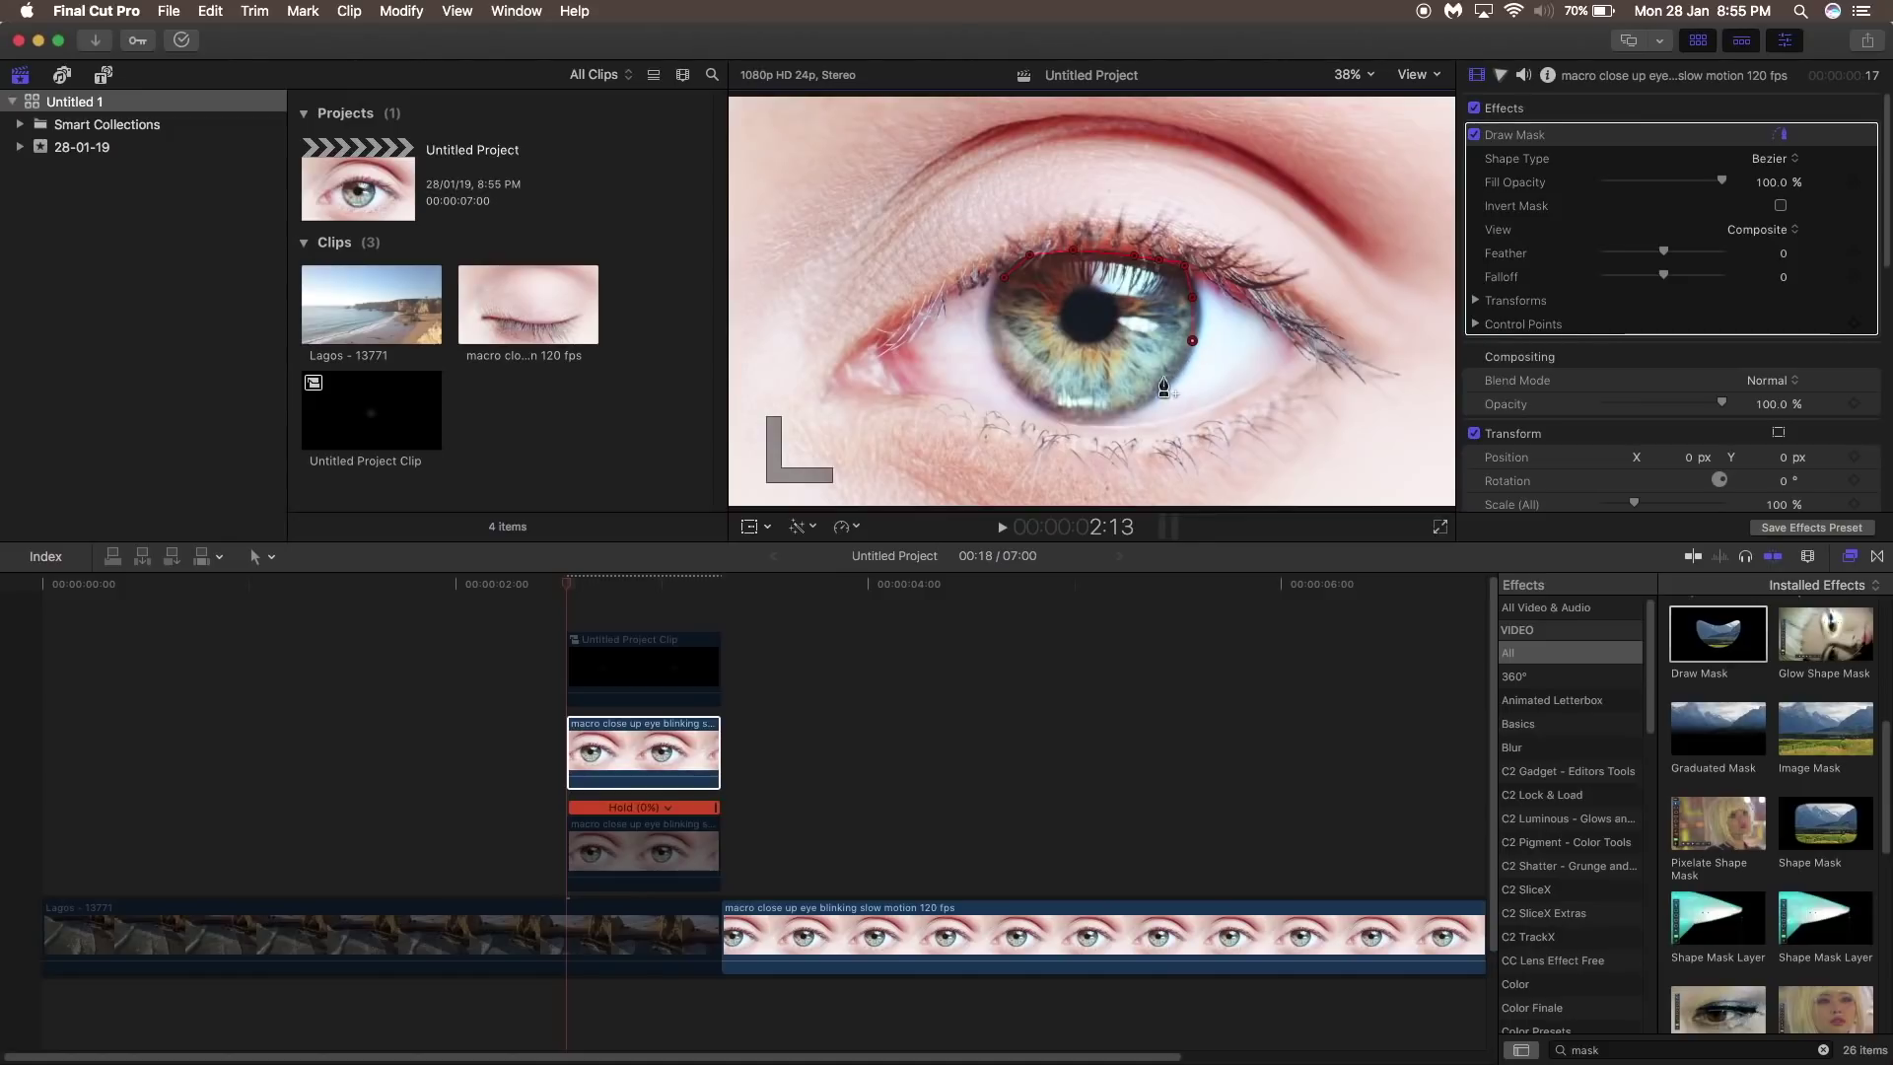
pyautogui.click(1197, 303)
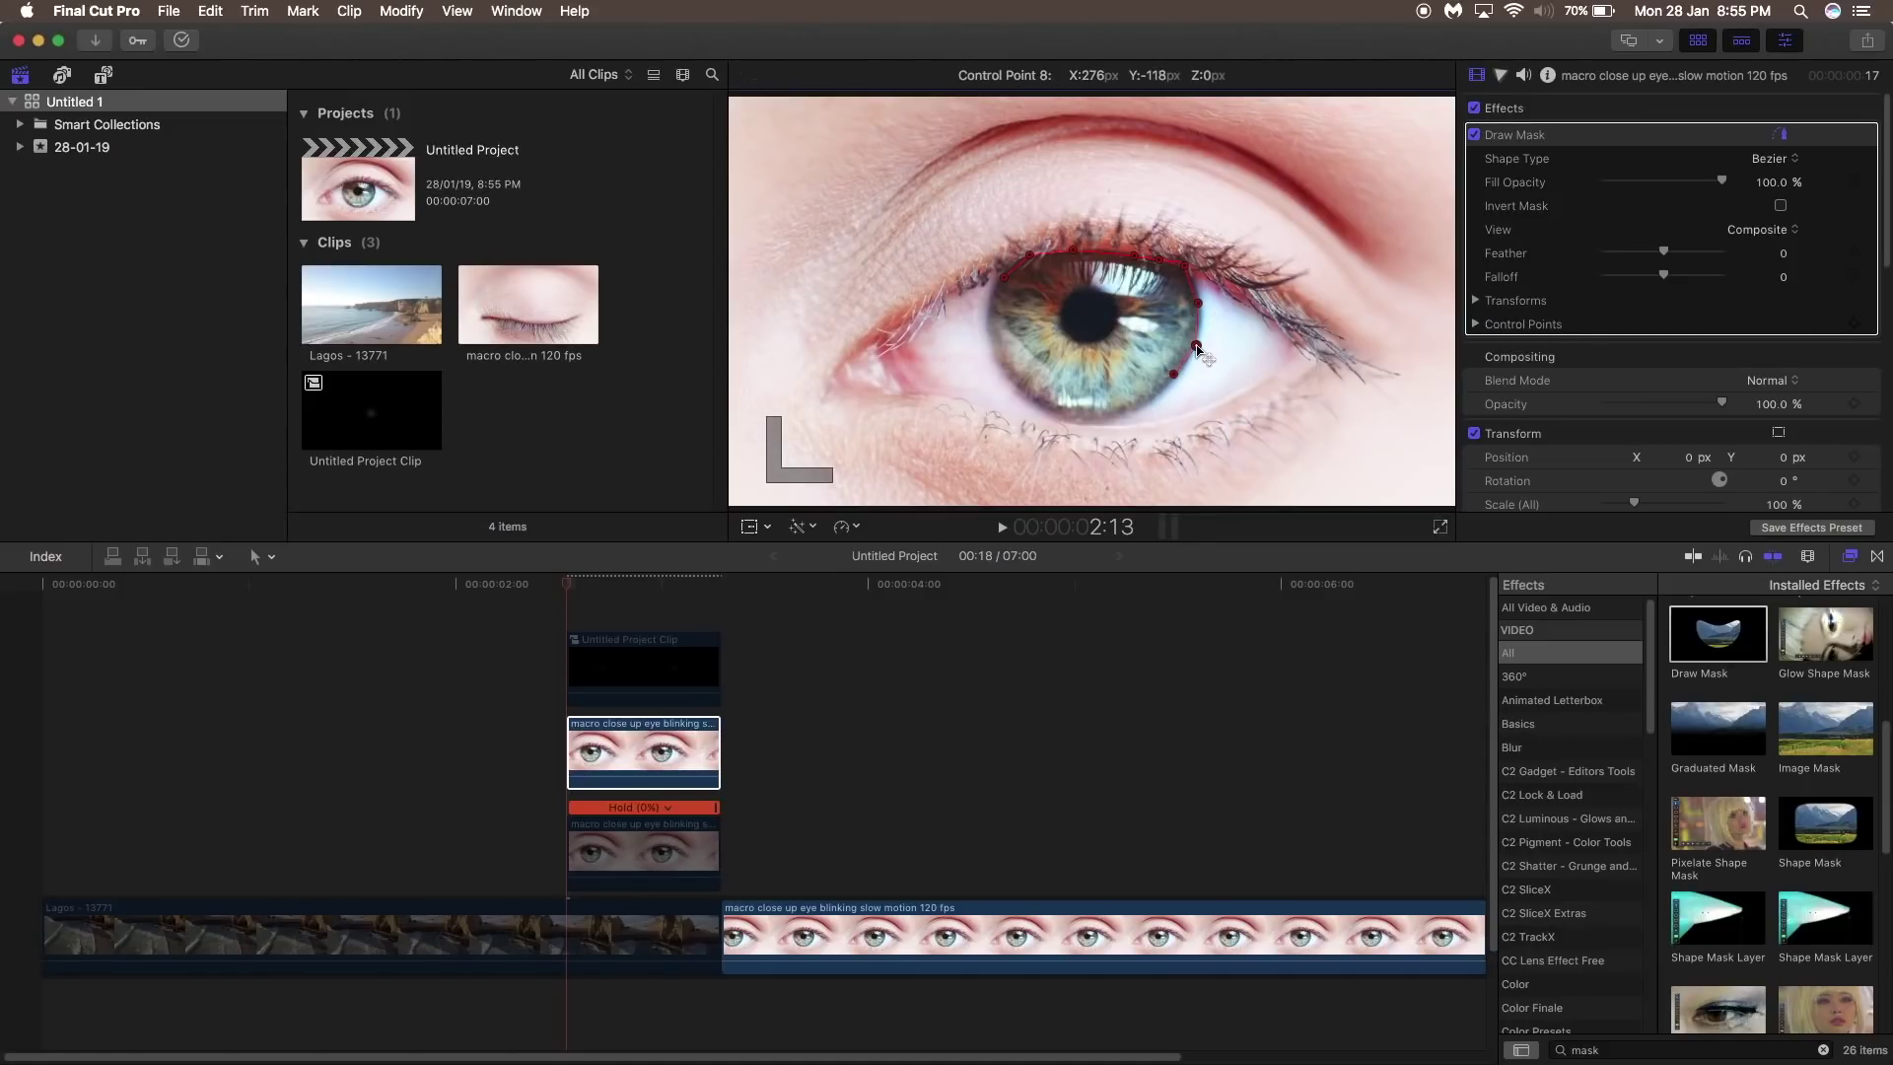
pyautogui.click(1154, 394)
pyautogui.click(1127, 406)
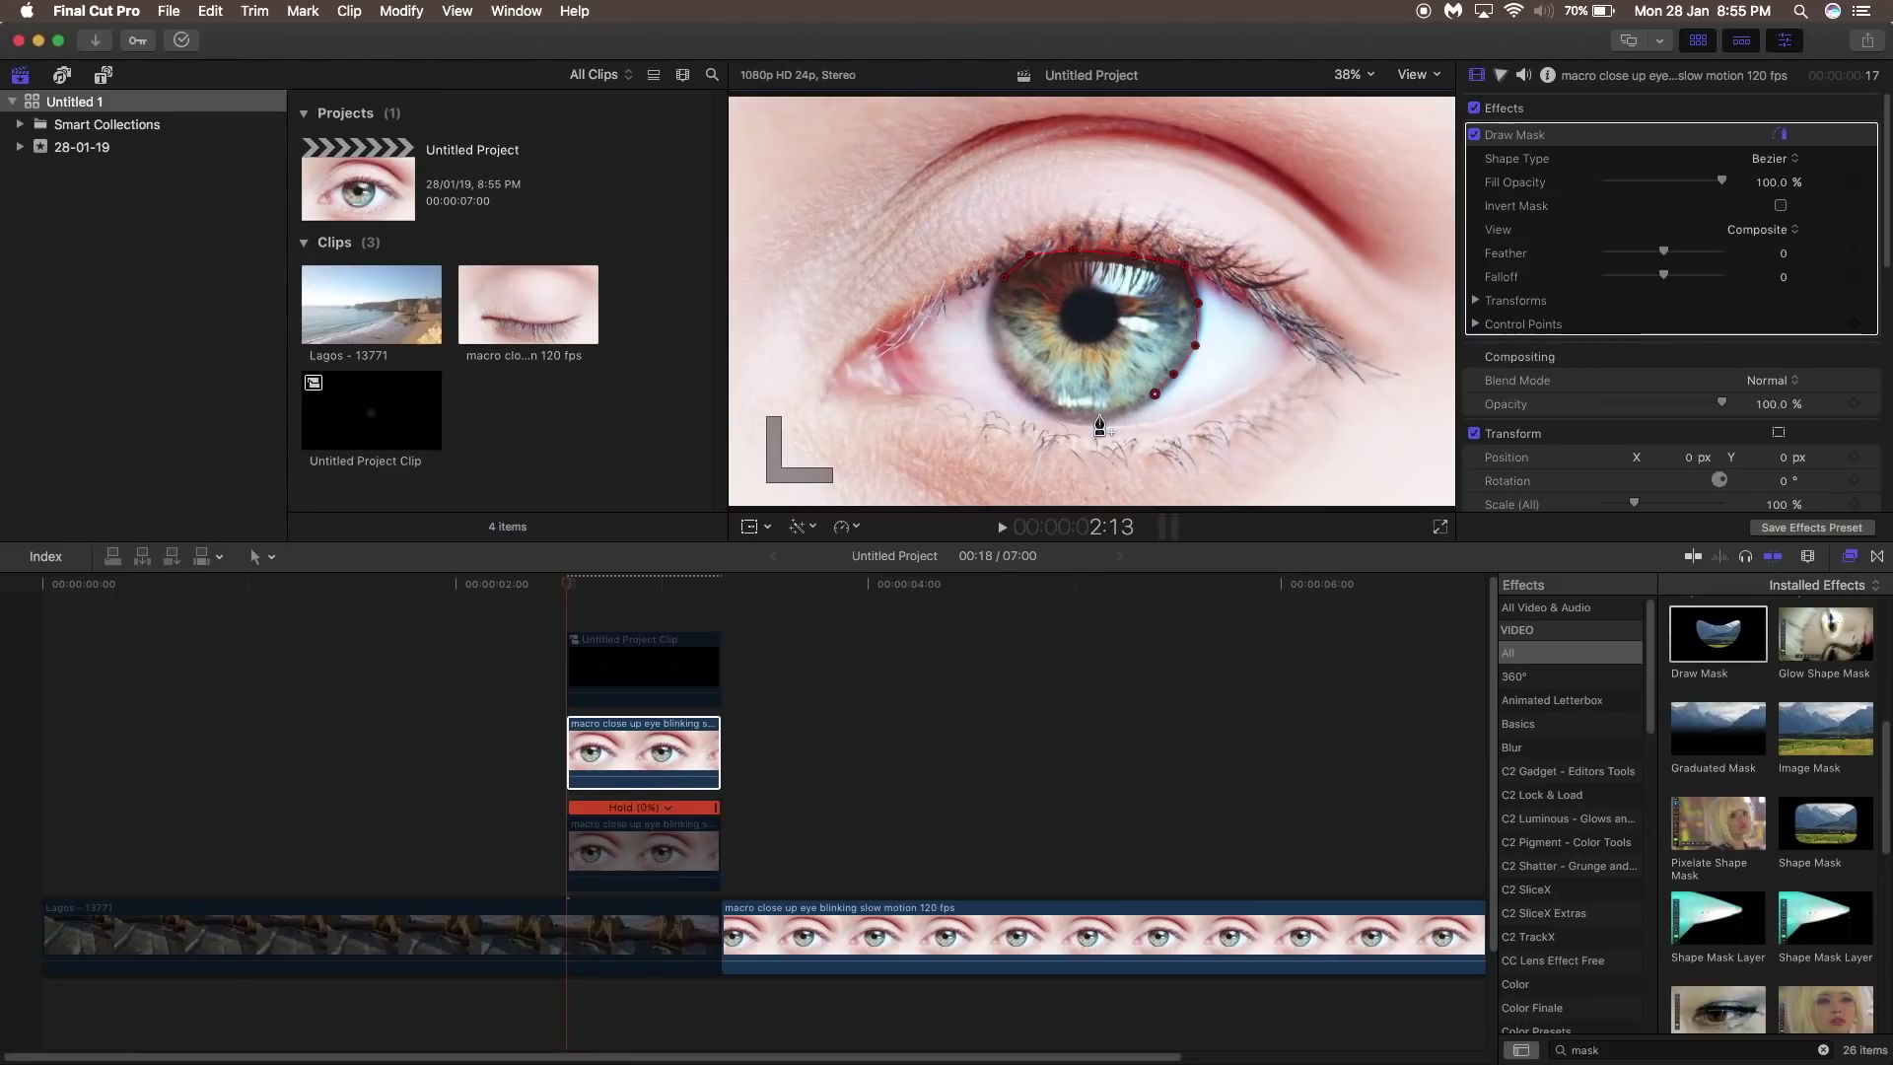
pyautogui.click(1085, 418)
pyautogui.click(1054, 414)
pyautogui.click(1035, 402)
pyautogui.click(1017, 392)
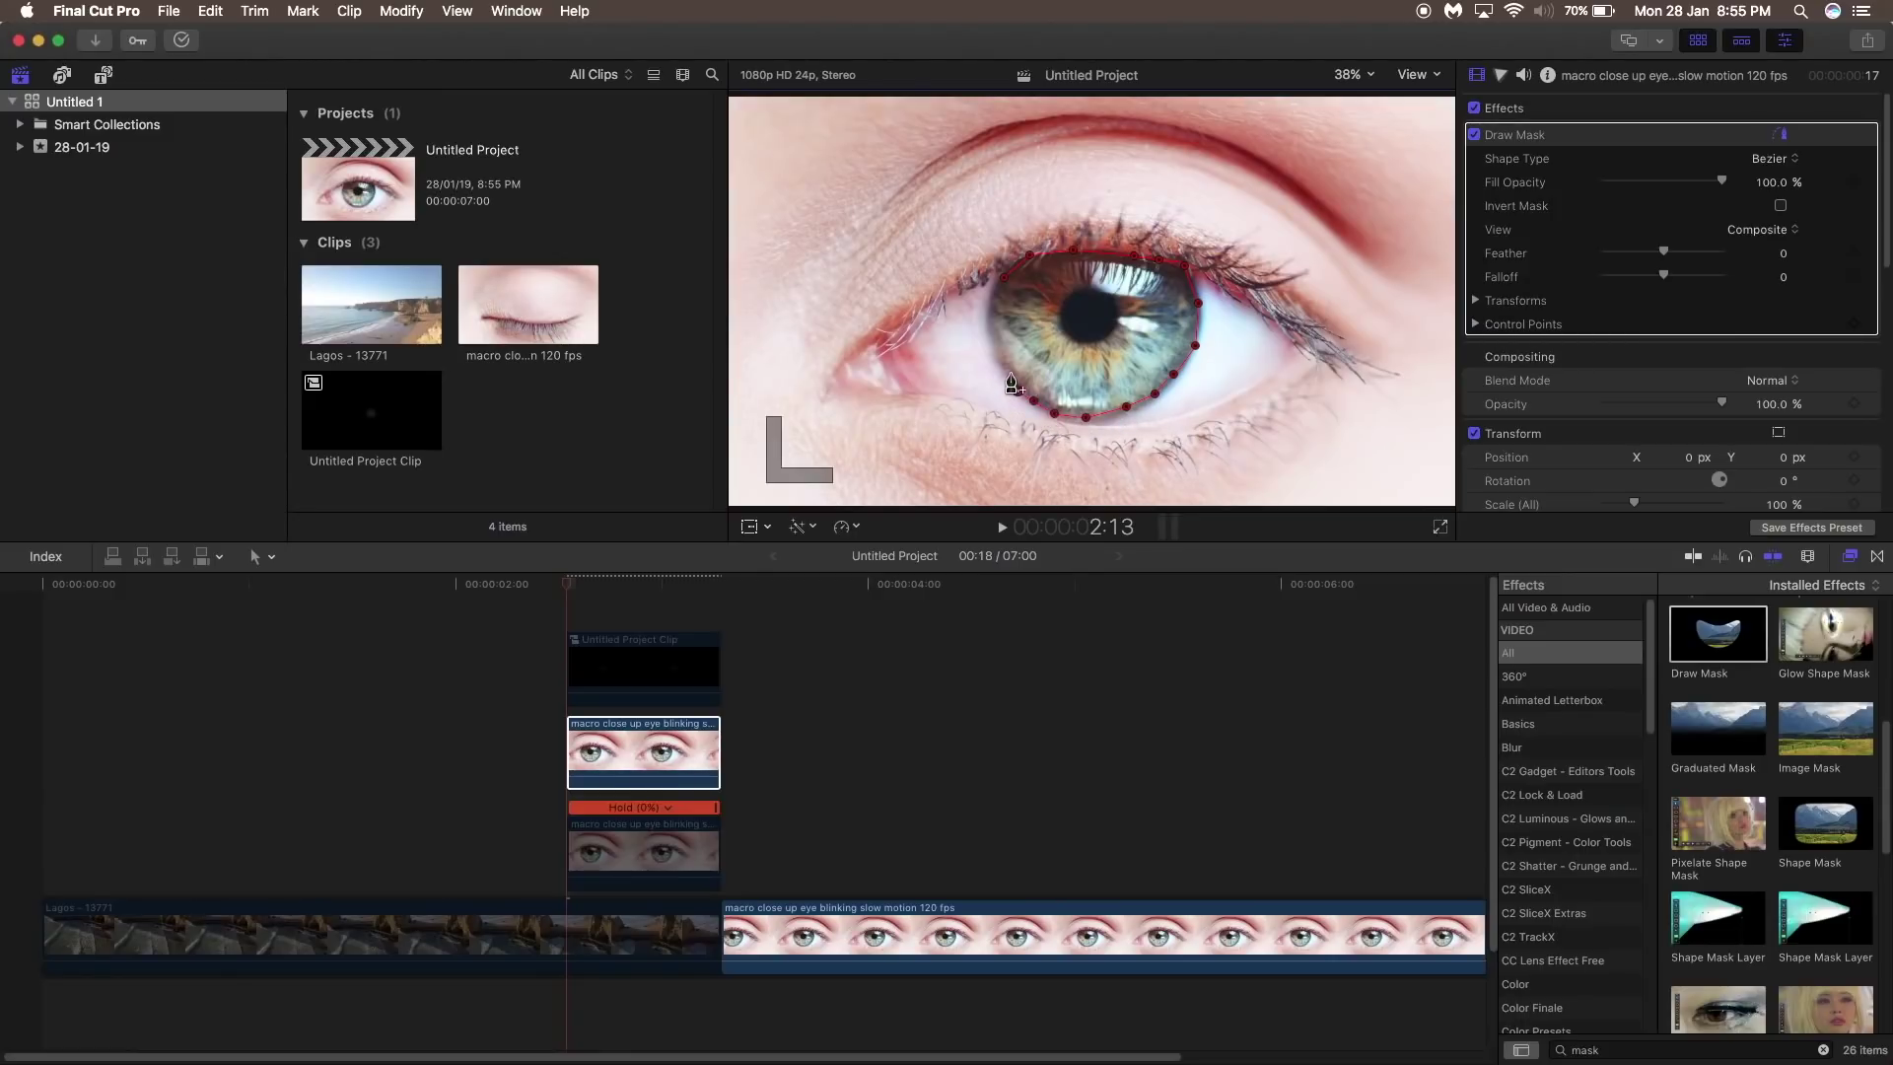
pyautogui.click(1009, 373)
pyautogui.click(991, 336)
pyautogui.click(989, 318)
pyautogui.click(990, 298)
pyautogui.click(633, 304)
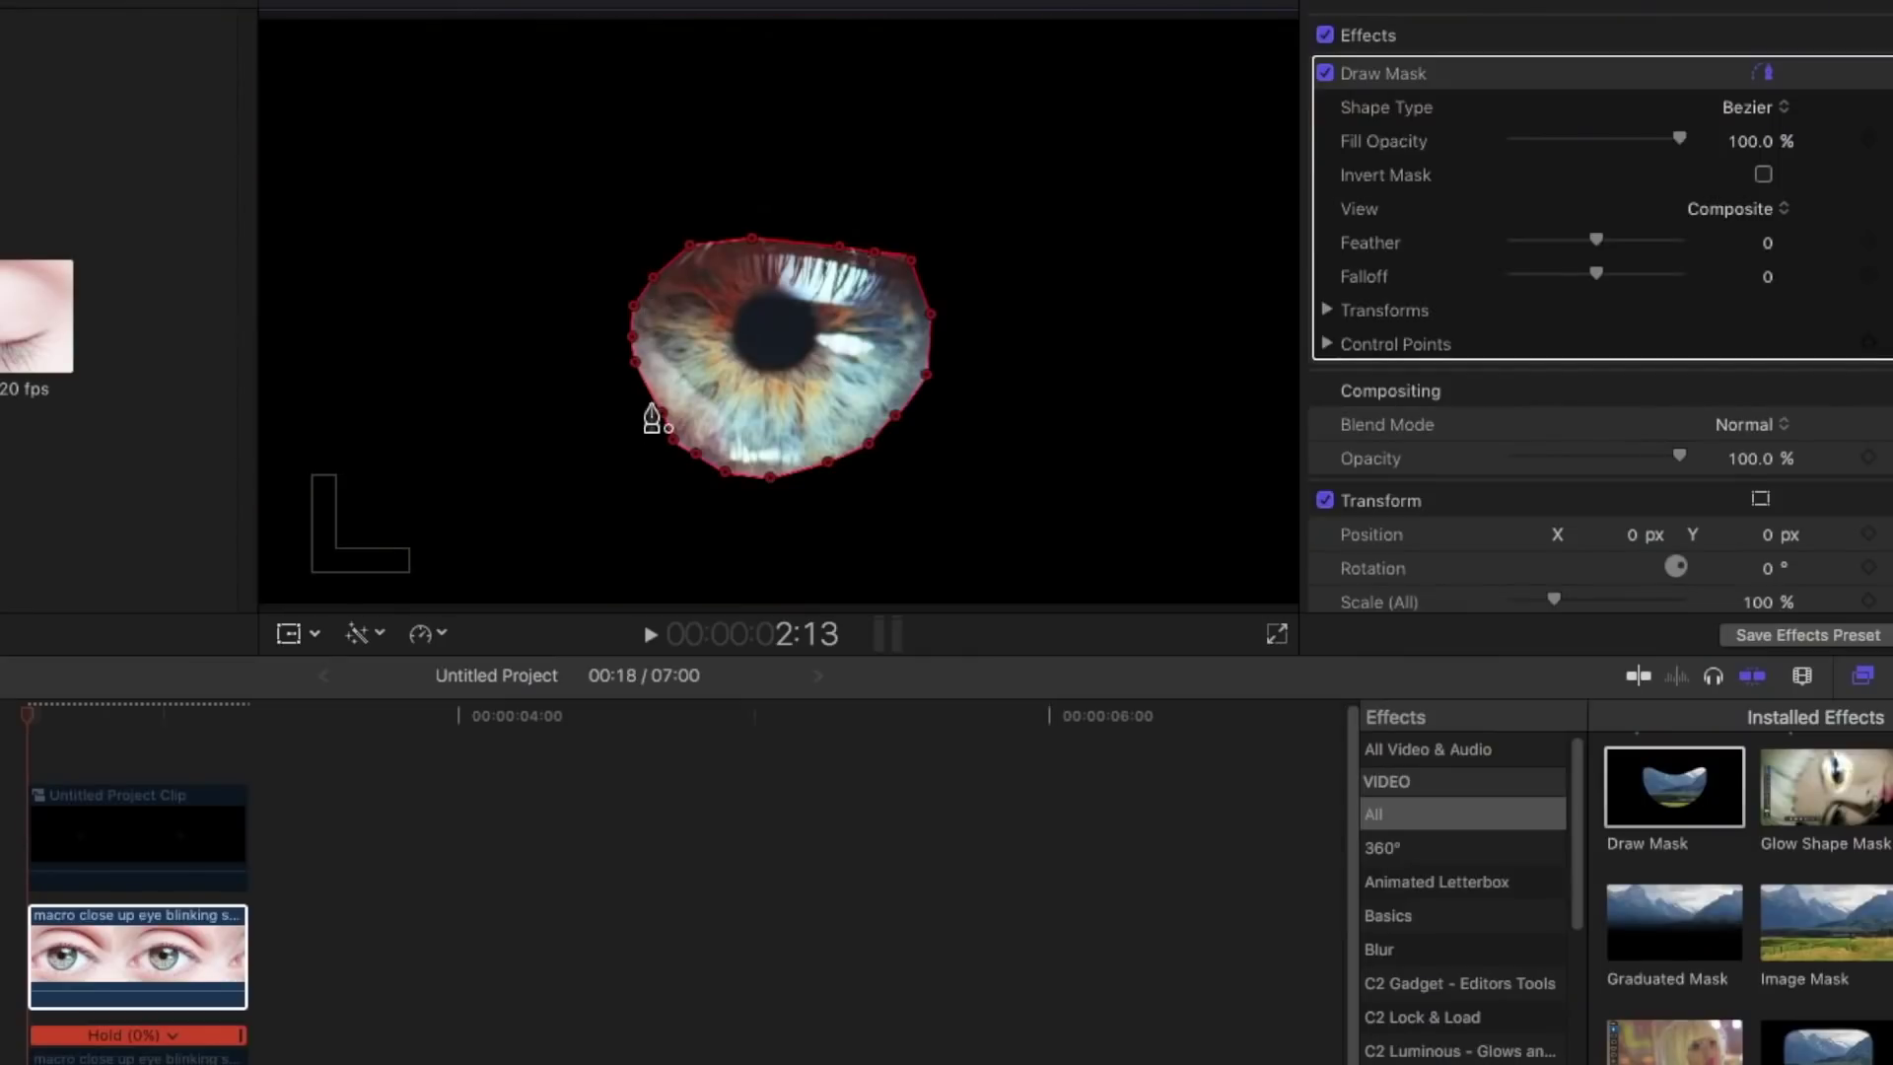
# Step: Nudge the iris mask's lower-left control point outward, and set the mask's feather to -45 and falloff to -68
pyautogui.moveTo(662, 412); pyautogui.dragTo(651, 406)
pyautogui.moveTo(1574, 285); pyautogui.dragTo(1443, 293)
pyautogui.moveTo(1569, 238)
pyautogui.mouseDown()
pyautogui.moveTo(1500, 241)
pyautogui.moveTo(1579, 241)
pyautogui.moveTo(1560, 240)
pyautogui.mouseUp()
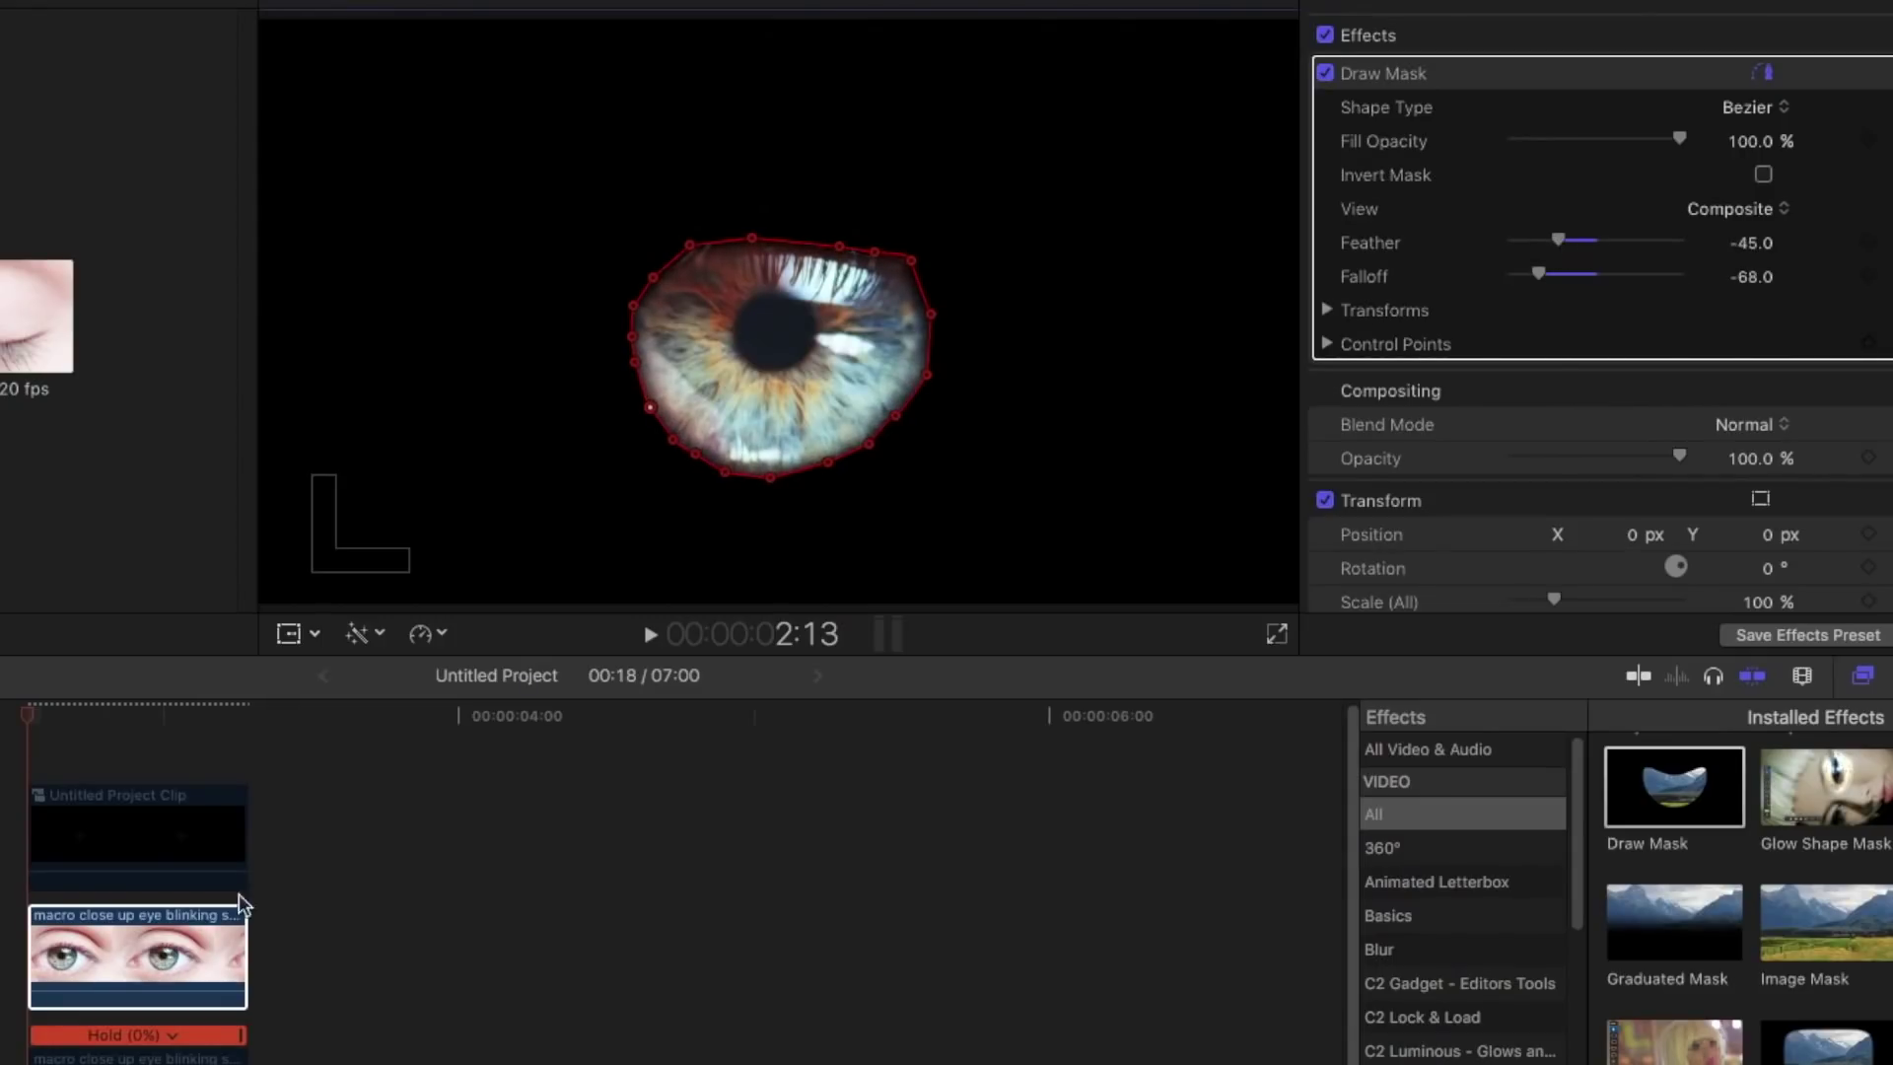
# Step: Convert the iris-masked middle eye copy into a compound clip with the default name
pyautogui.click(177, 954)
pyautogui.hotkey('alt', 'g')
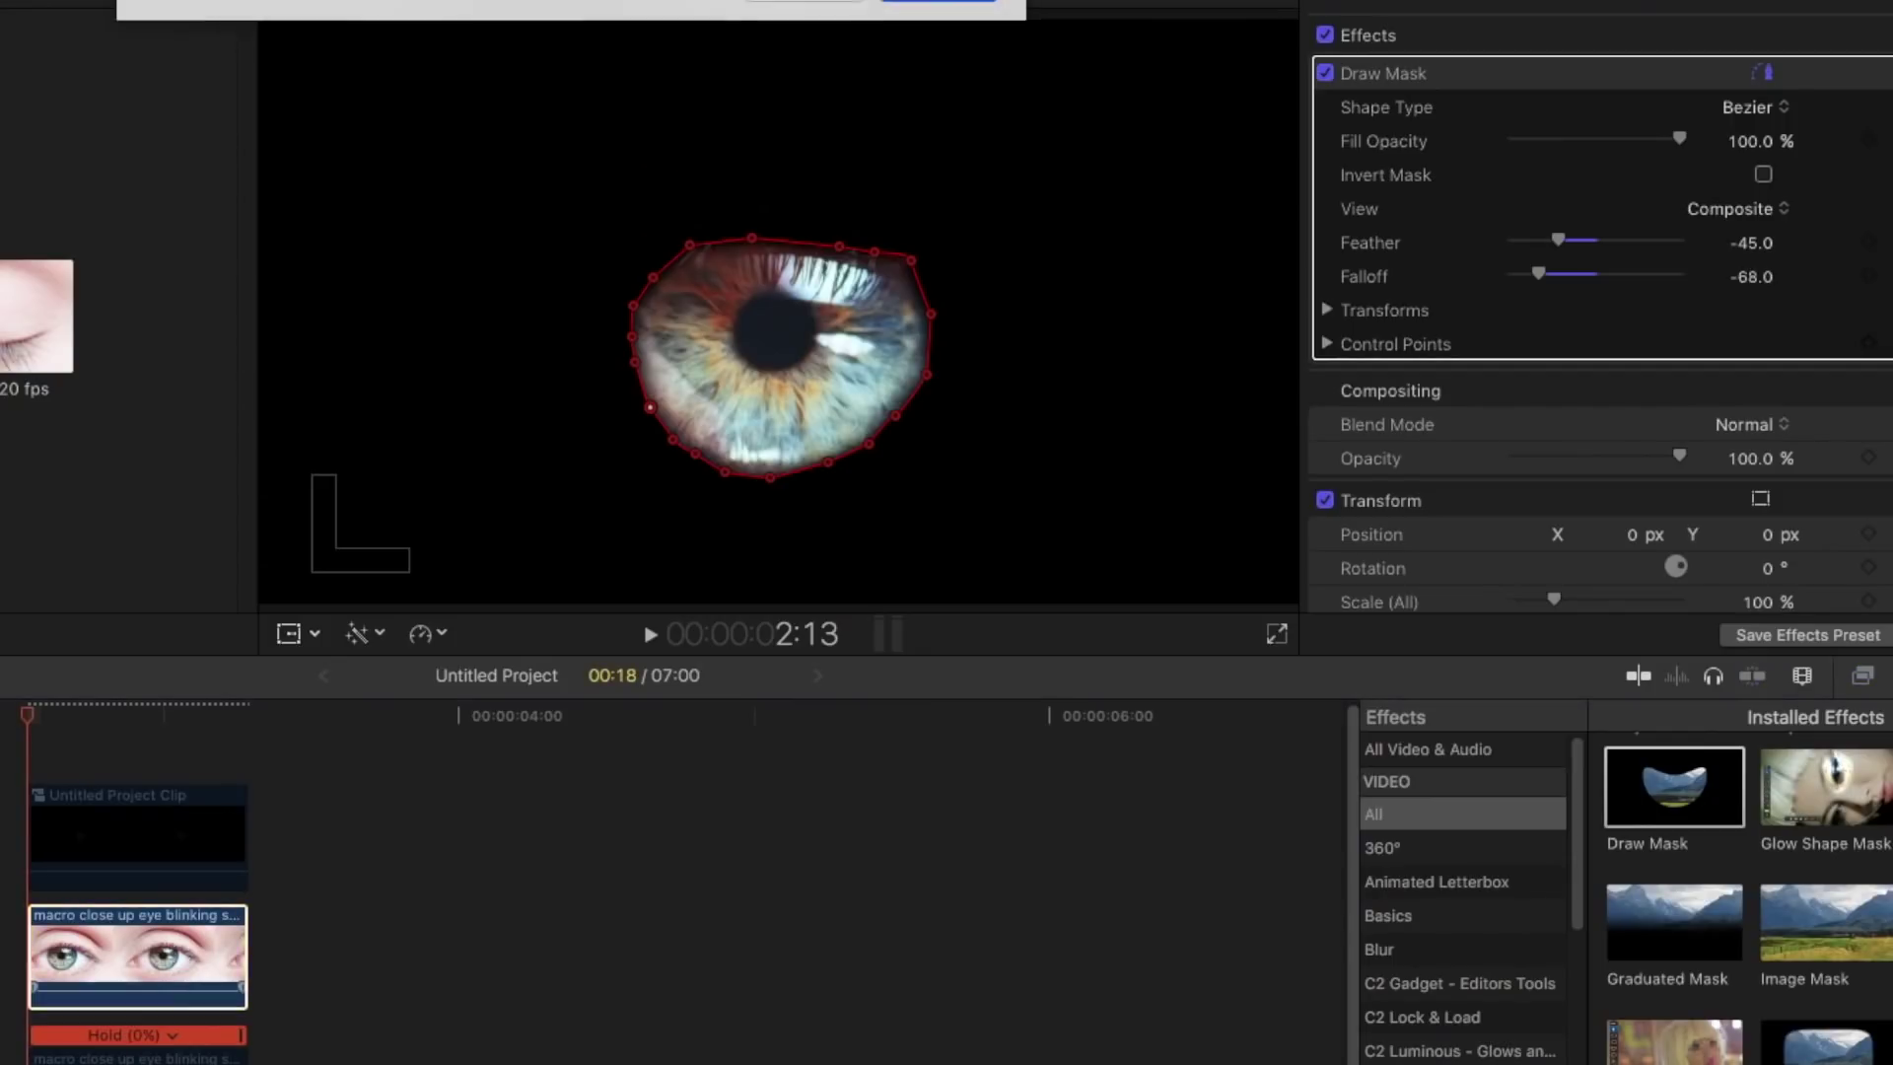
pyautogui.press('Return')
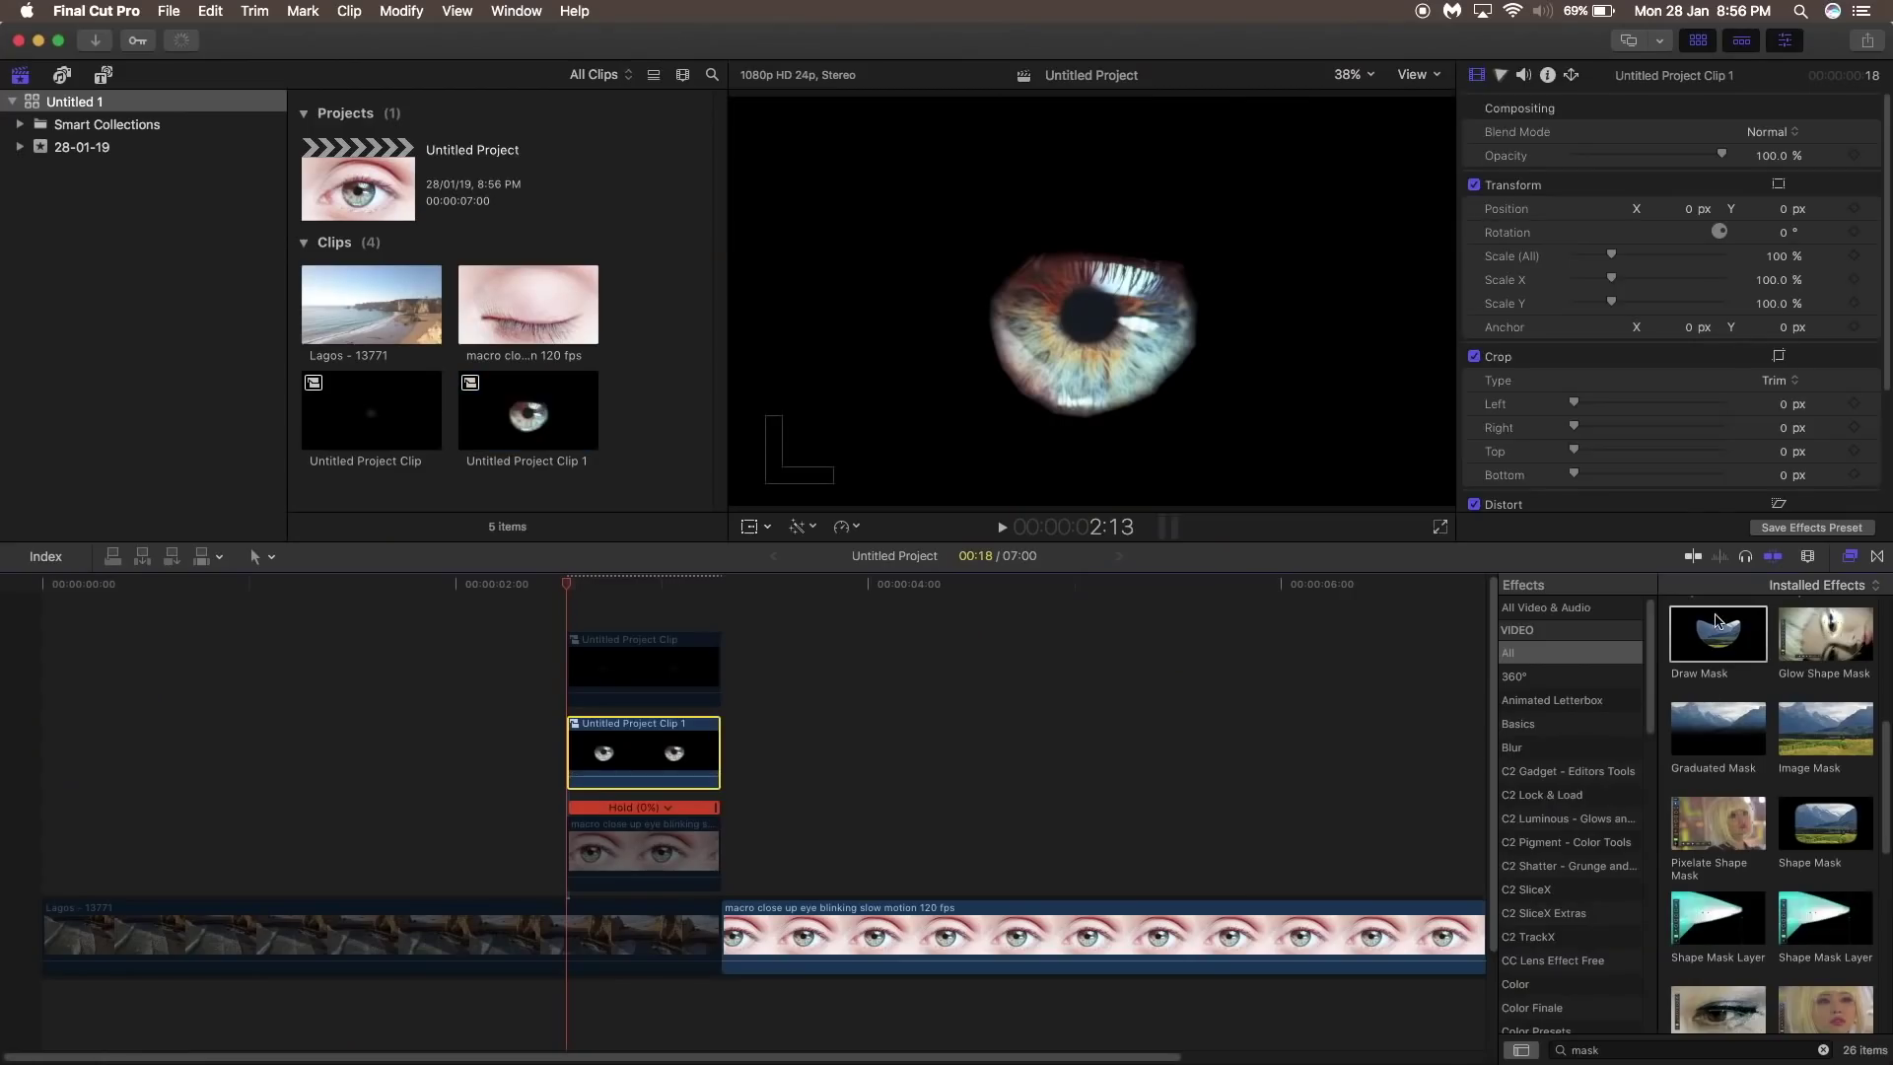
# Step: Apply a Draw Mask to the iris compound clip and trace a closed outline around the pupil
pyautogui.moveTo(1716, 621)
pyautogui.mouseDown()
pyautogui.moveTo(724, 828)
pyautogui.moveTo(631, 754)
pyautogui.mouseUp()
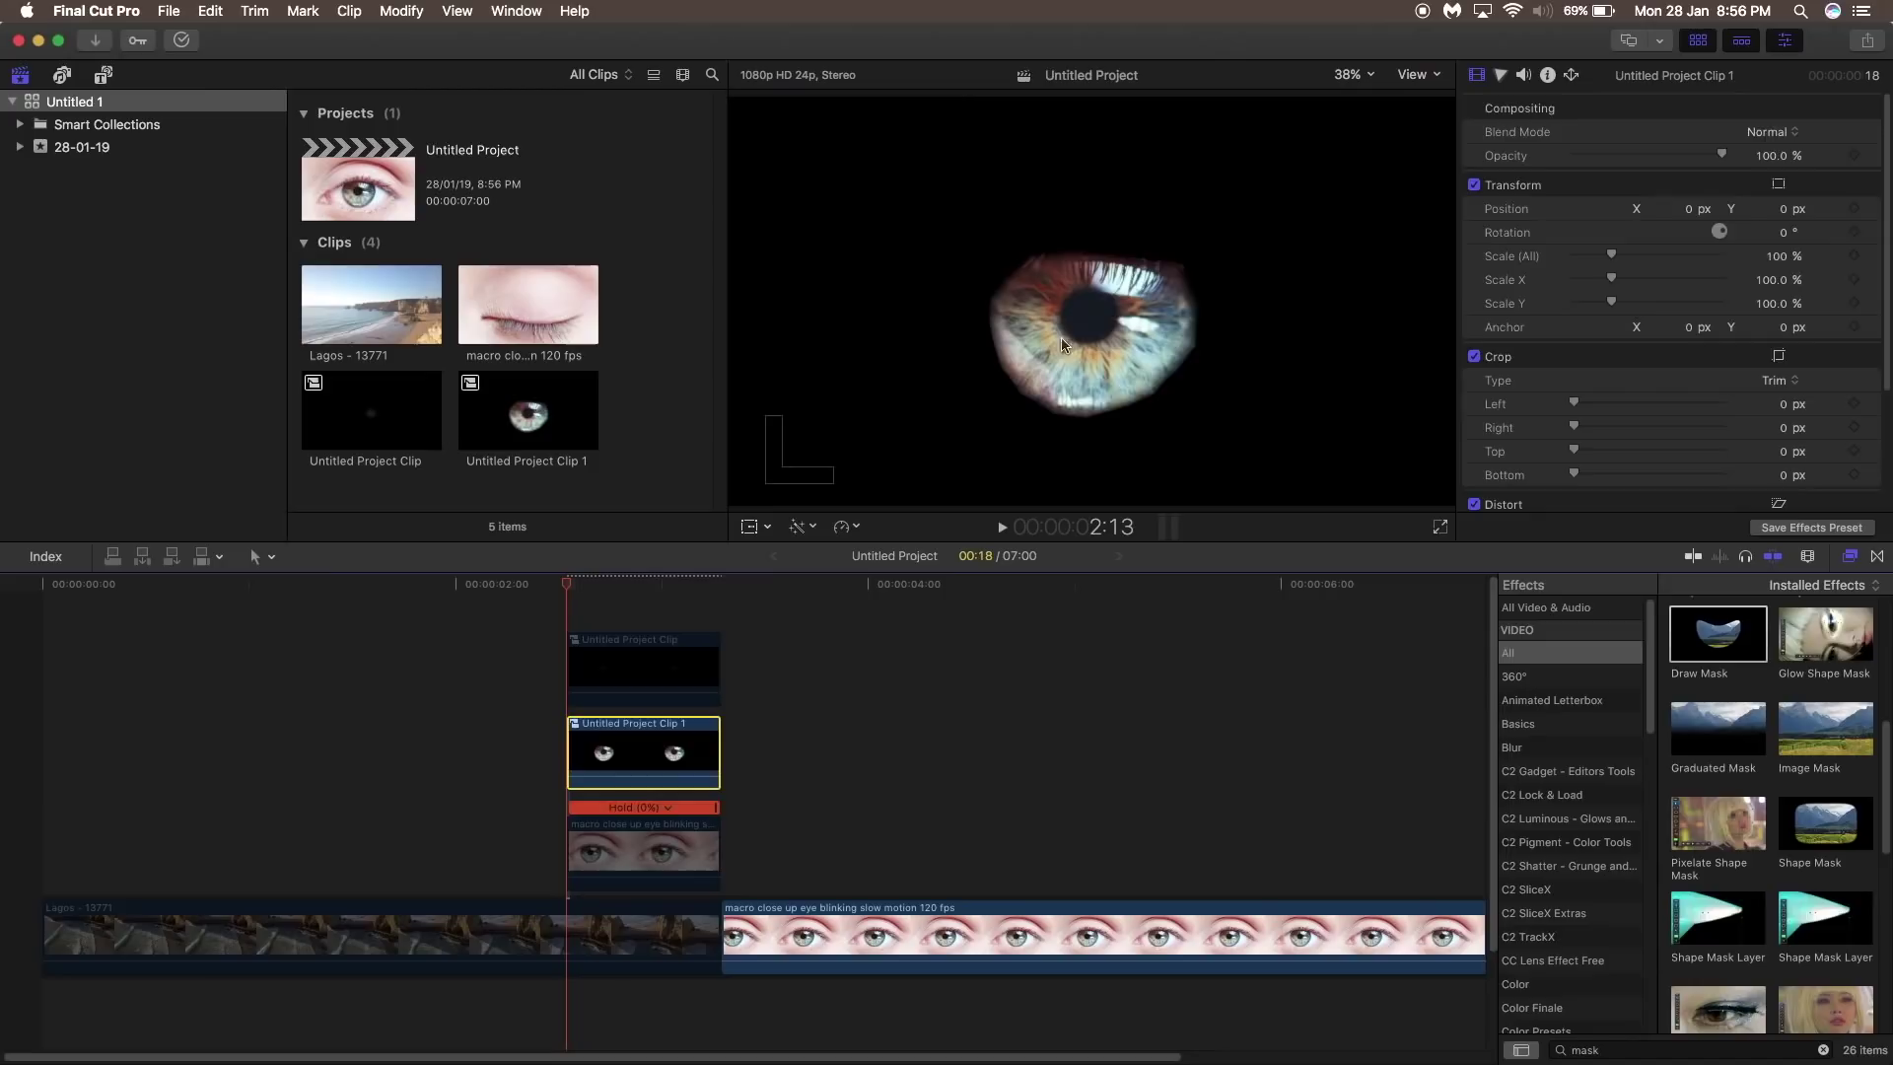
pyautogui.click(1094, 289)
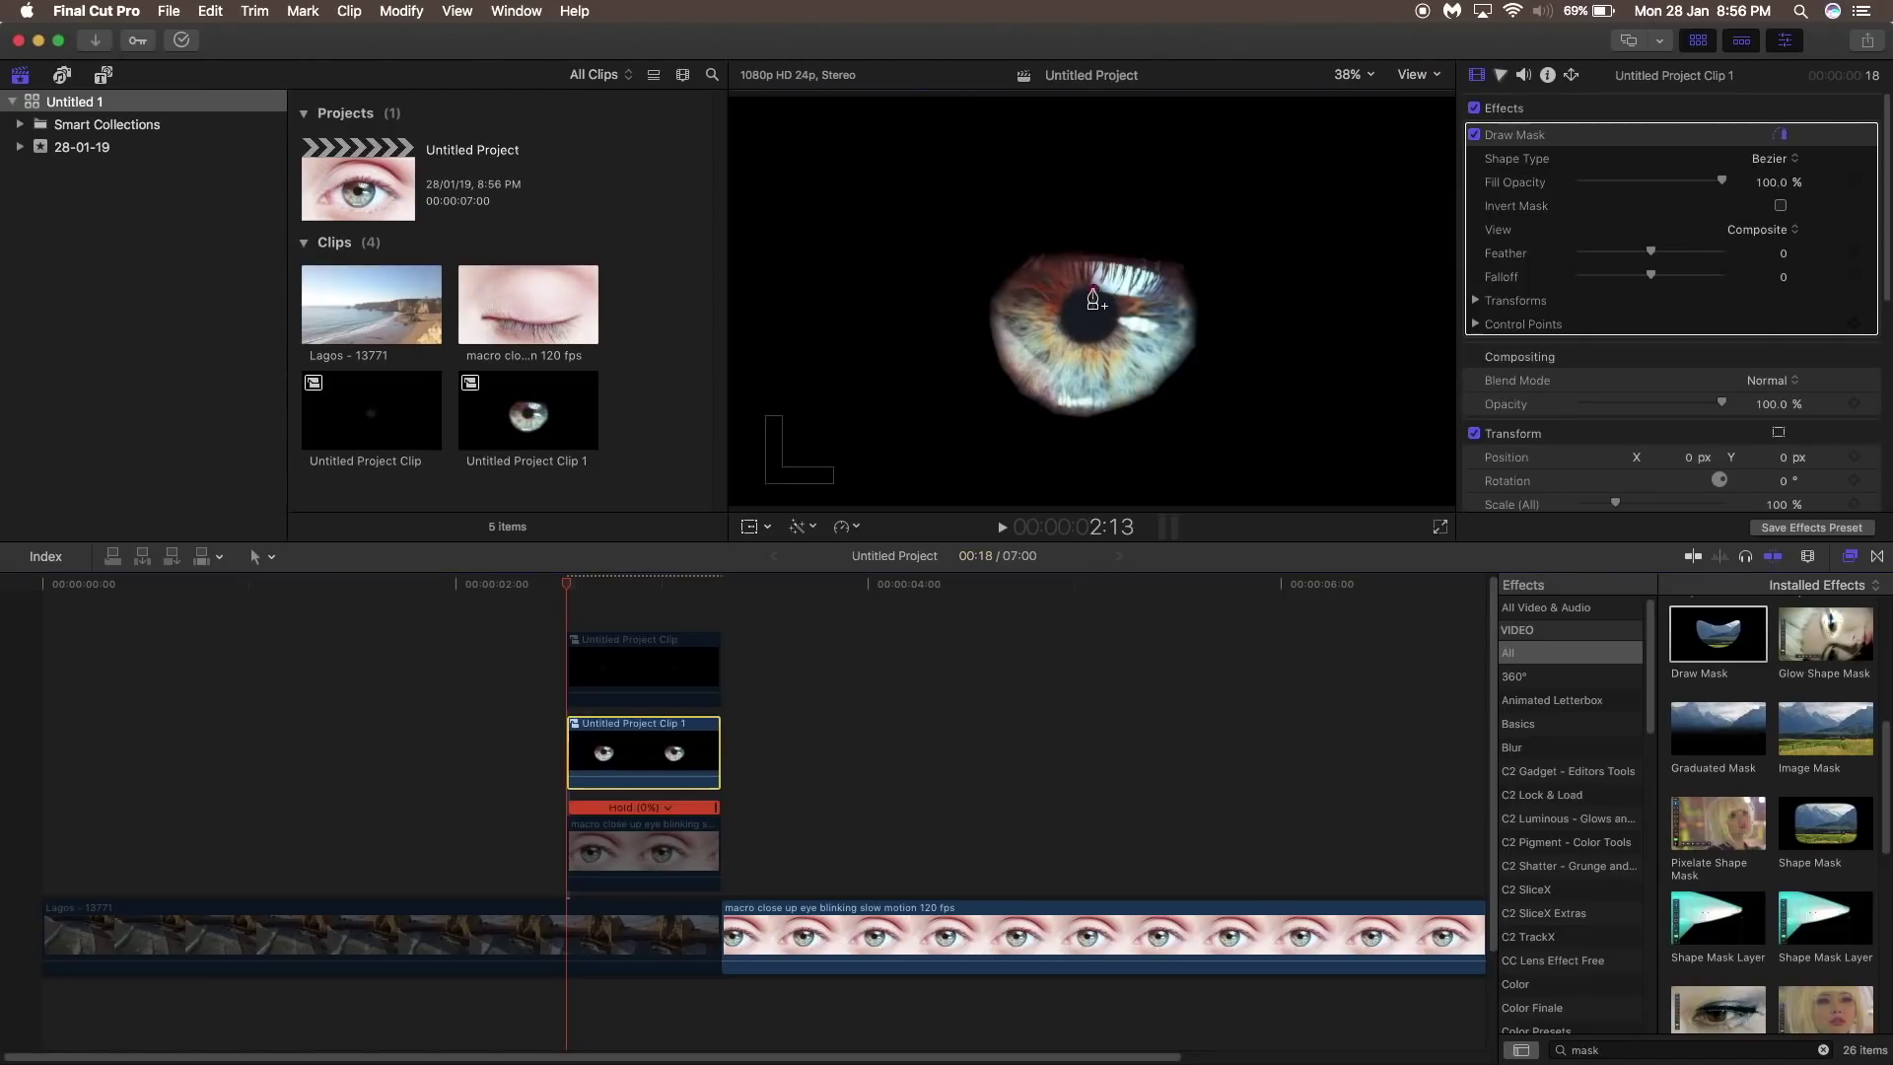
pyautogui.click(1066, 333)
pyautogui.click(1086, 340)
pyautogui.click(1105, 338)
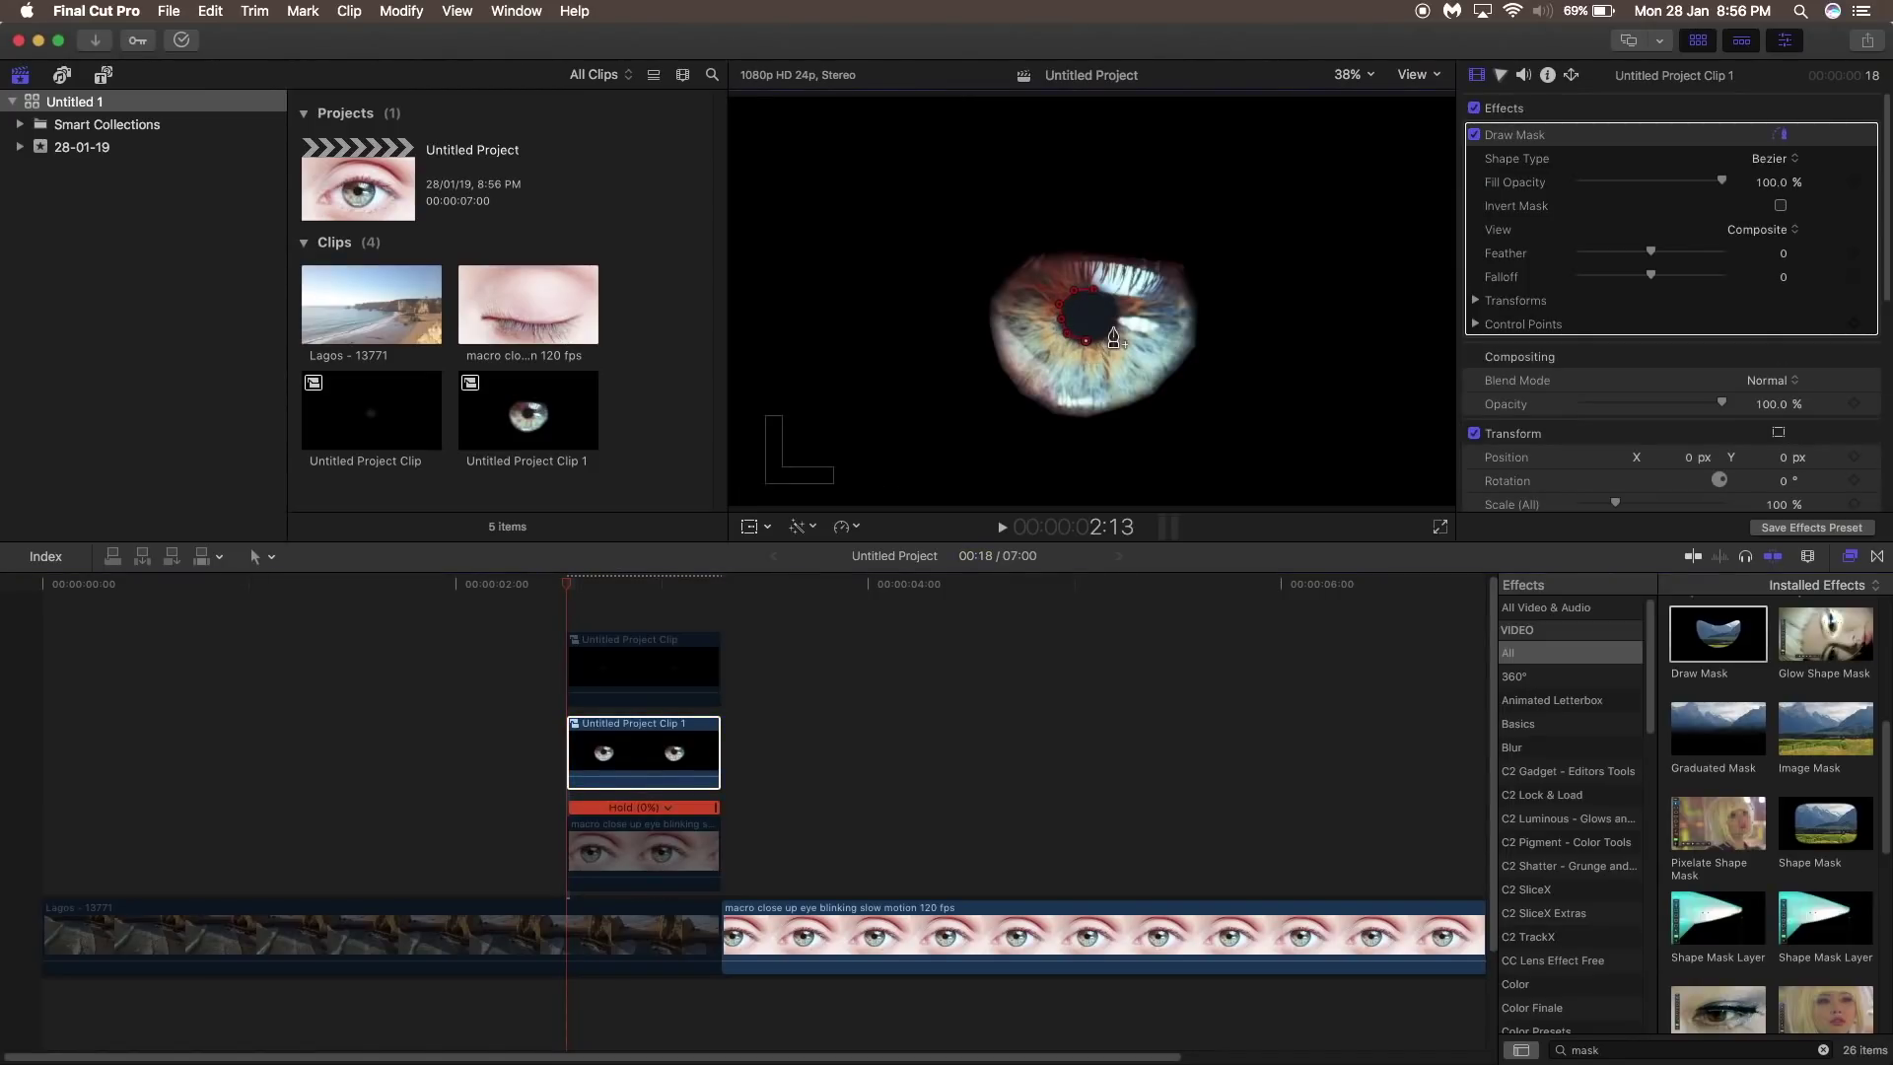
pyautogui.click(1114, 326)
pyautogui.click(1116, 311)
pyautogui.click(1113, 300)
pyautogui.click(1097, 290)
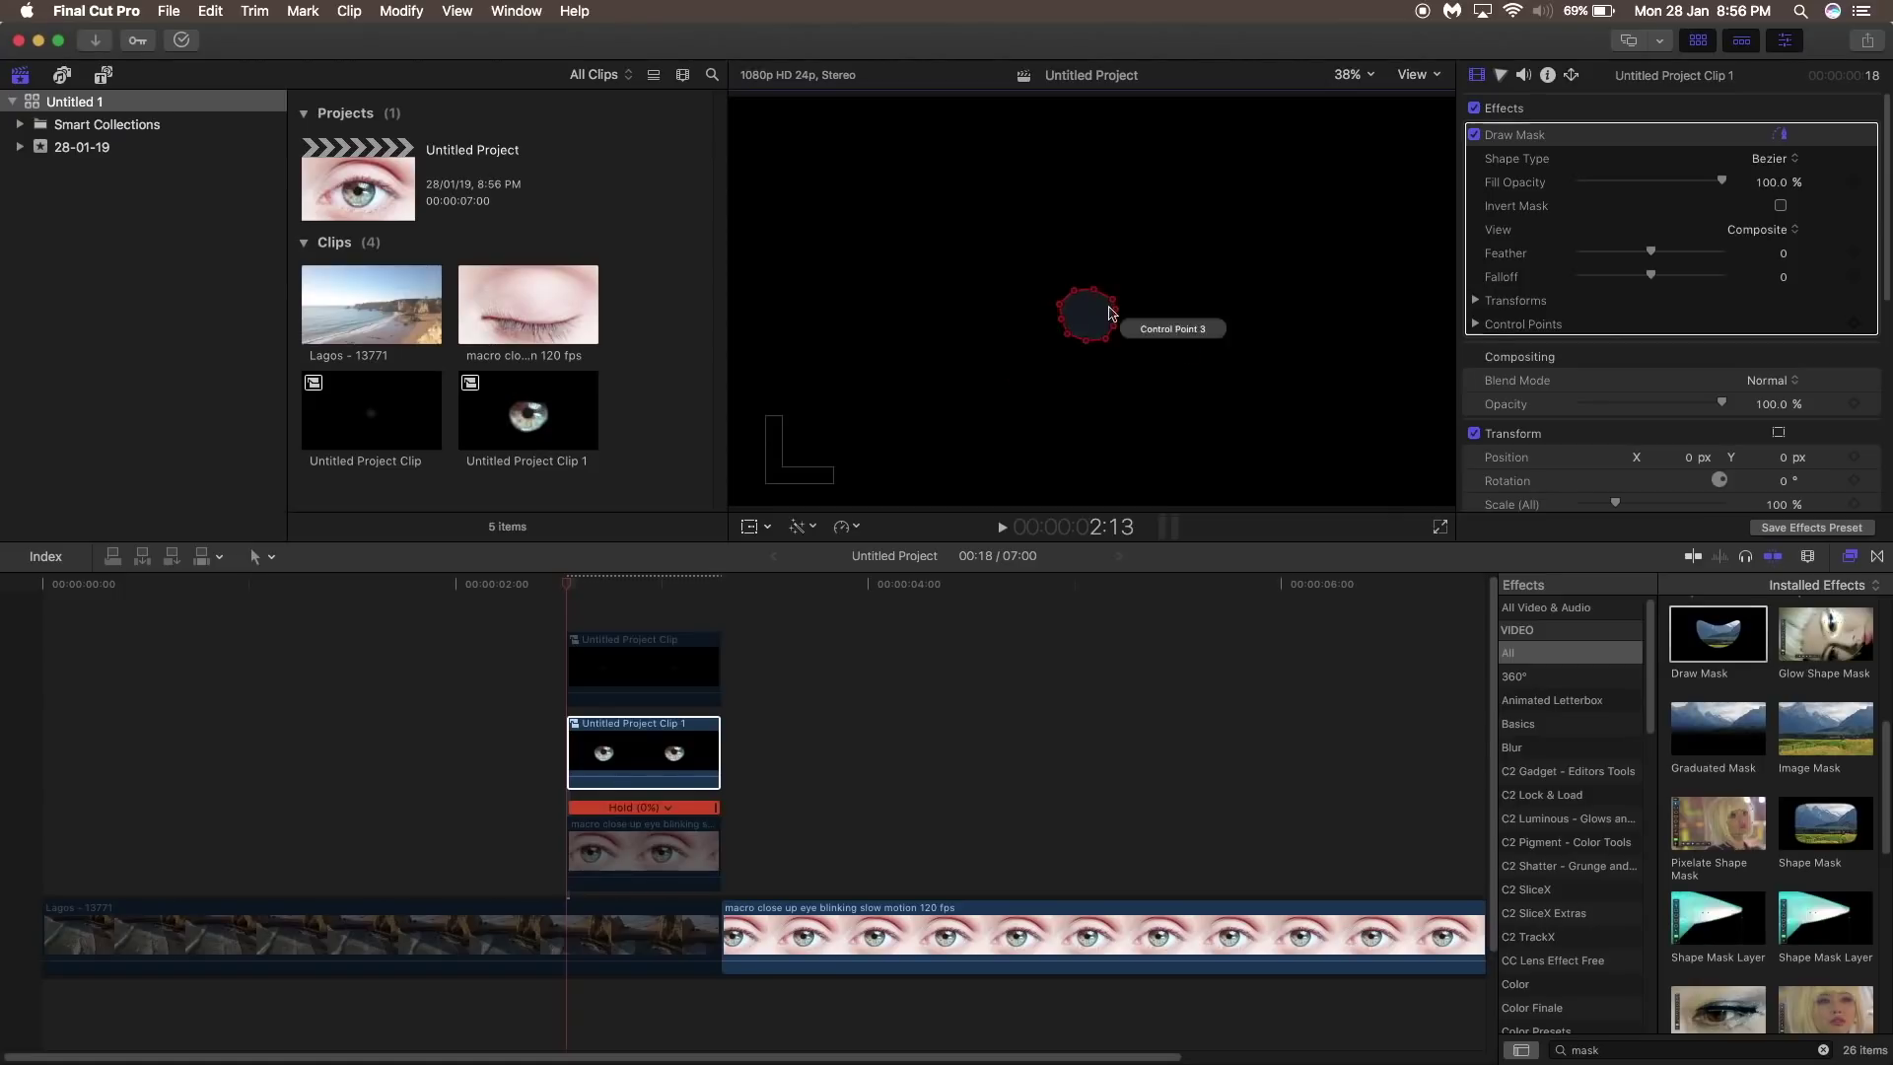
# Step: Invert the pupil mask to cut out the pupil, and convert the iris clip into another compound clip with the default name
pyautogui.click(1780, 207)
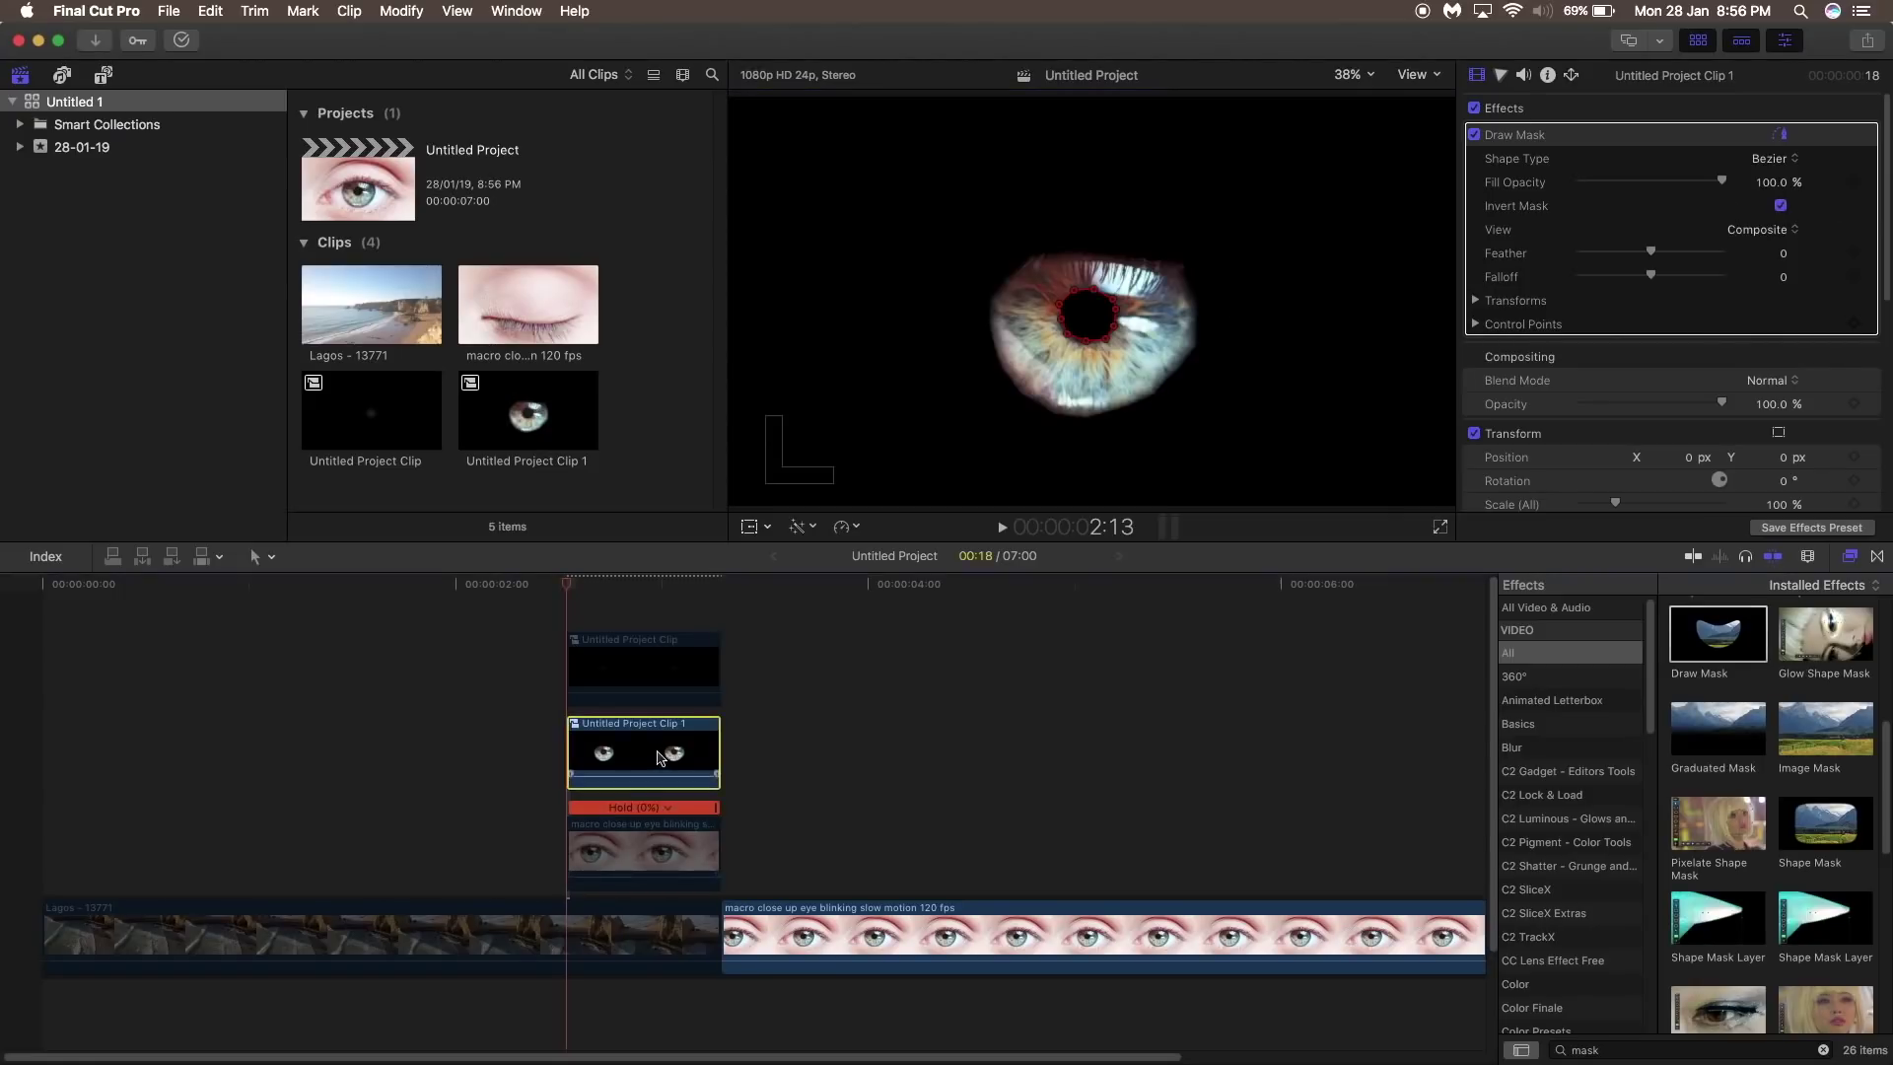
pyautogui.hotkey('alt', 'g')
pyautogui.press('Return')
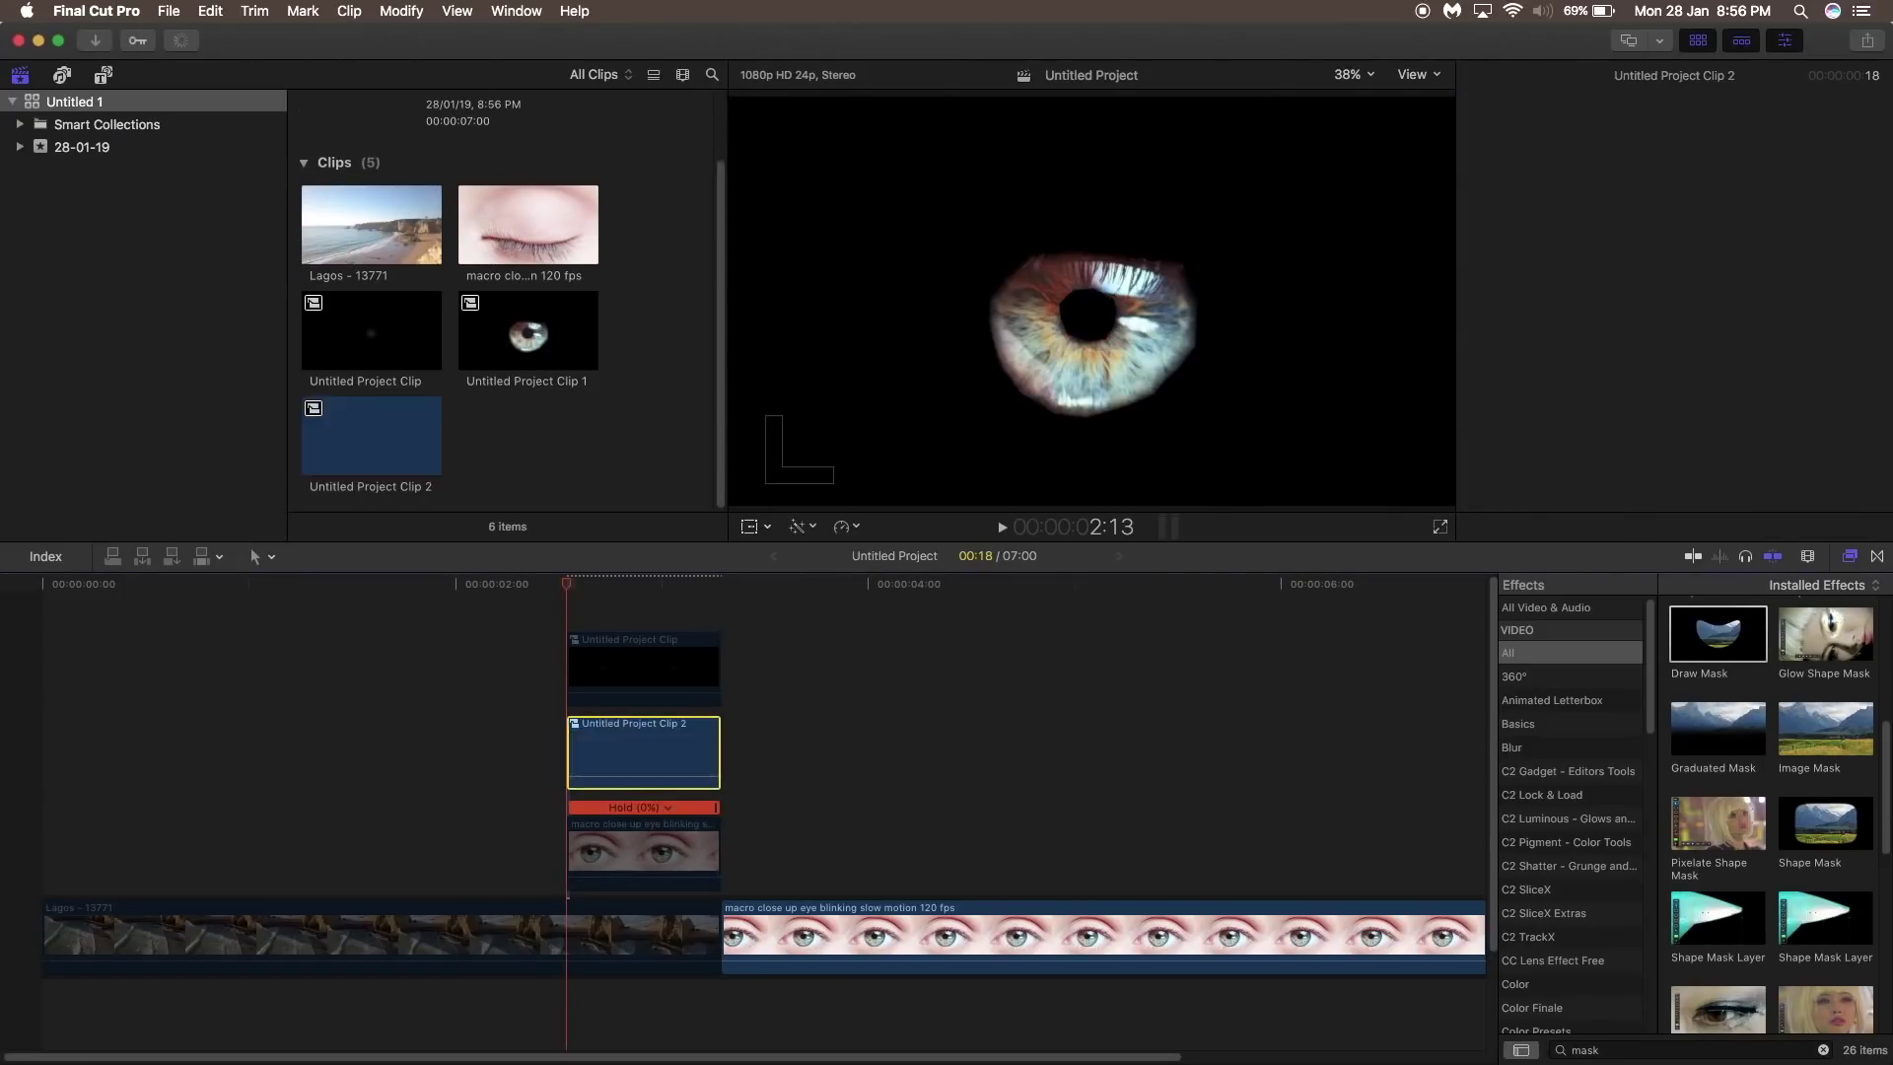
# Step: Re-enable the top pupil compound clip and, inside it, set the Shape Mask's curvature to 100% and radius to 47
pyautogui.click(622, 676)
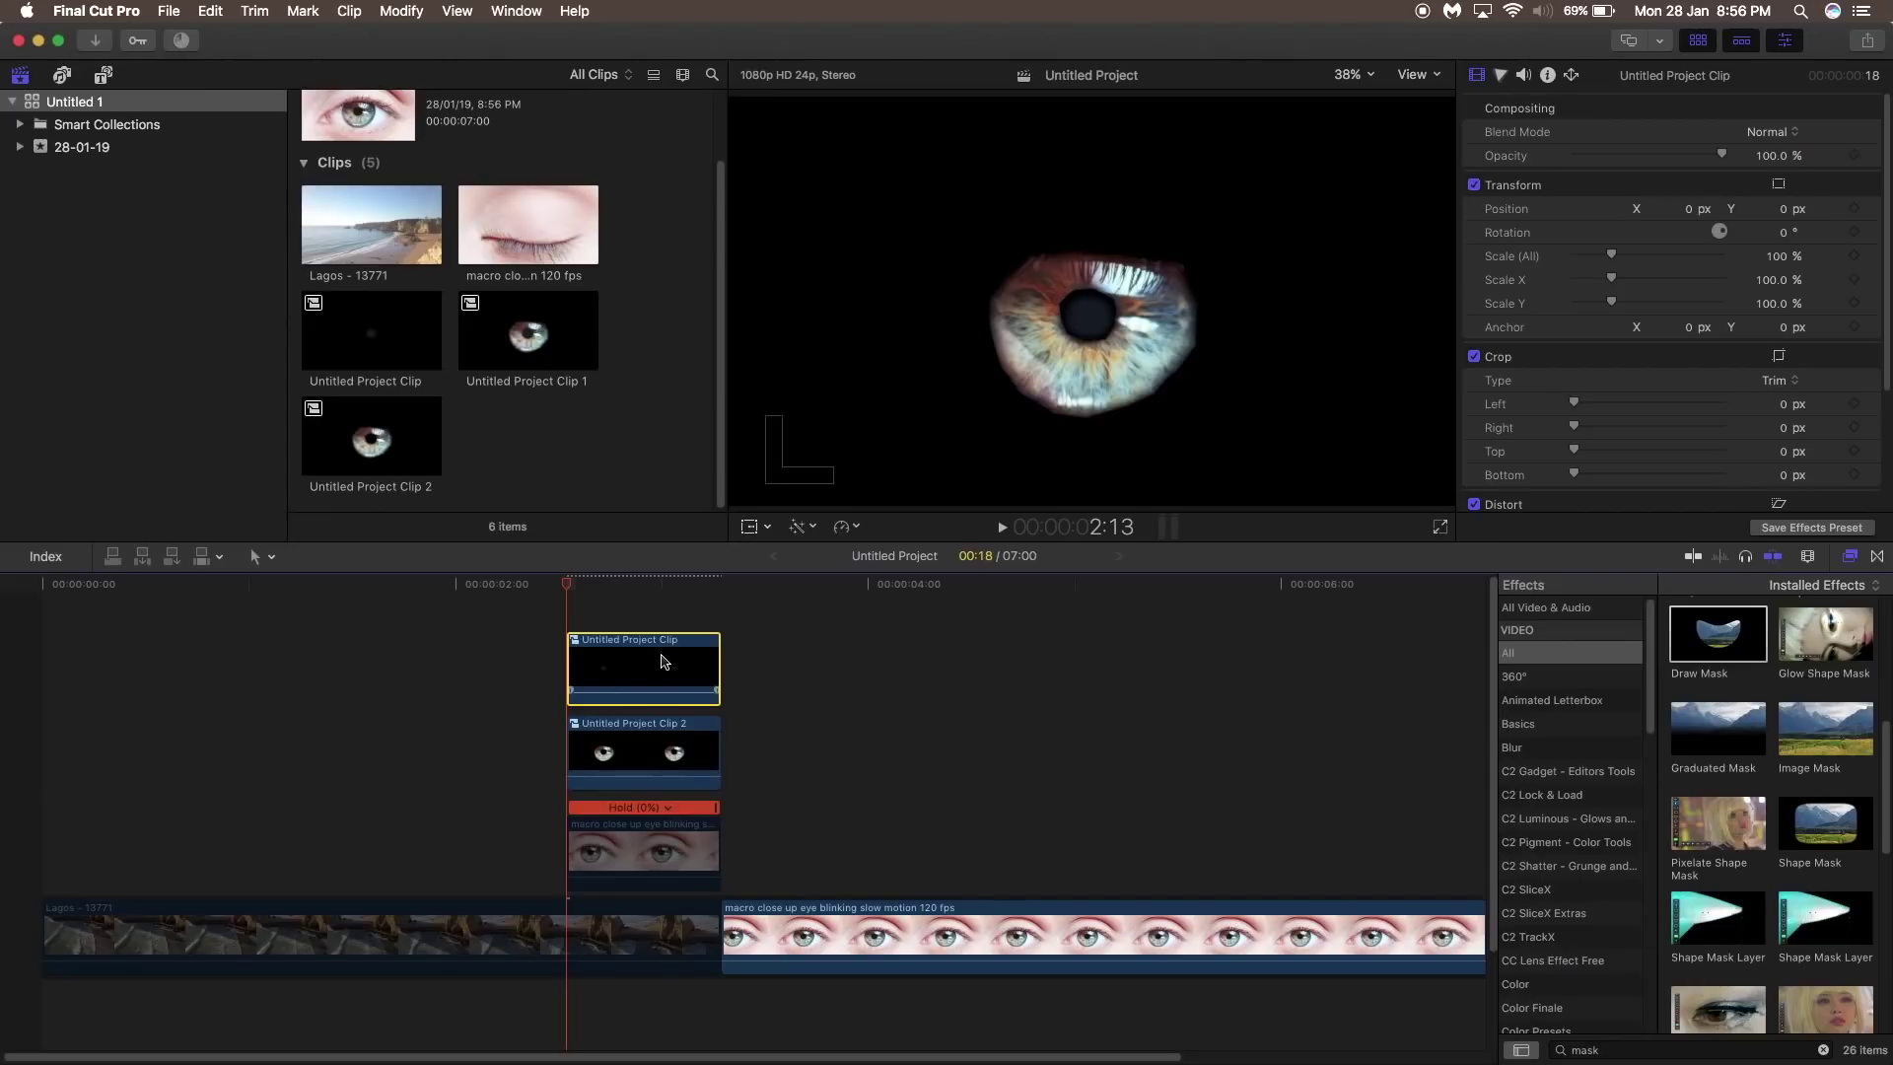
pyautogui.doubleClick(666, 661)
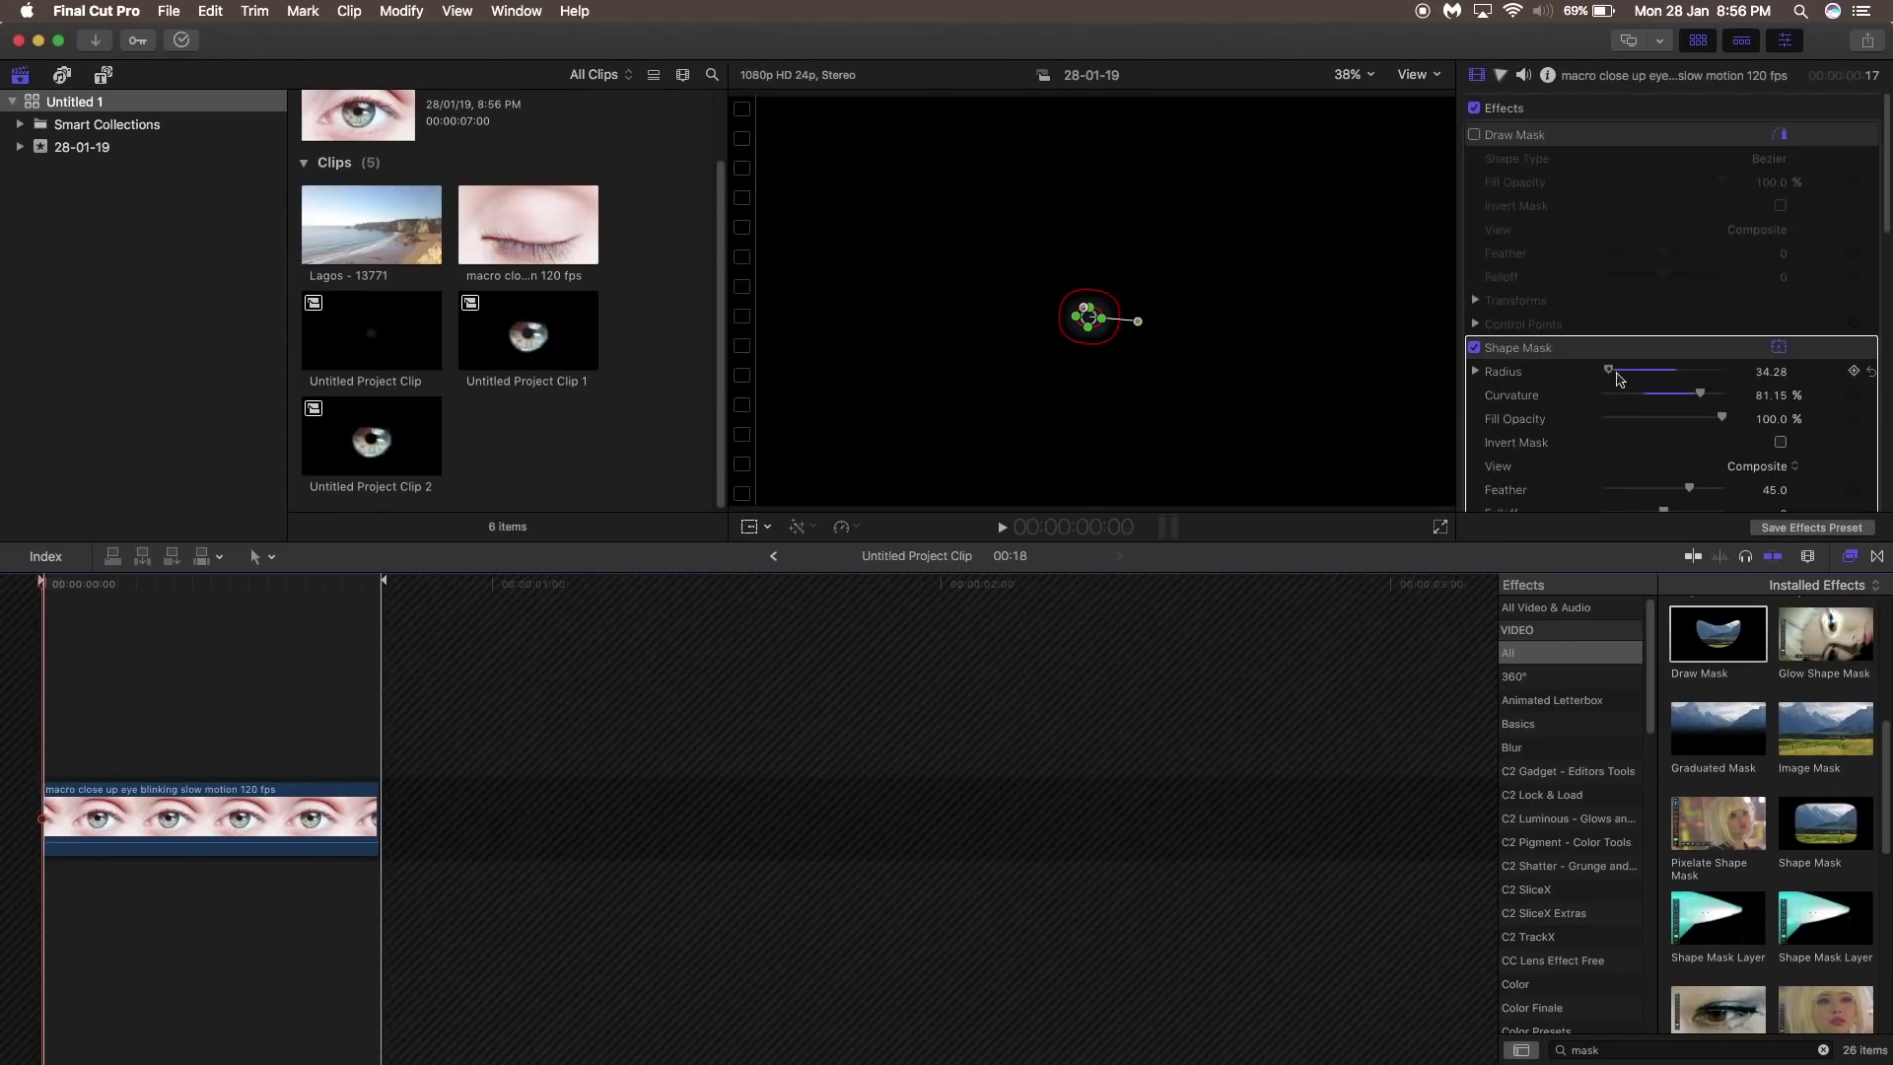
pyautogui.moveTo(1700, 393); pyautogui.dragTo(1712, 396)
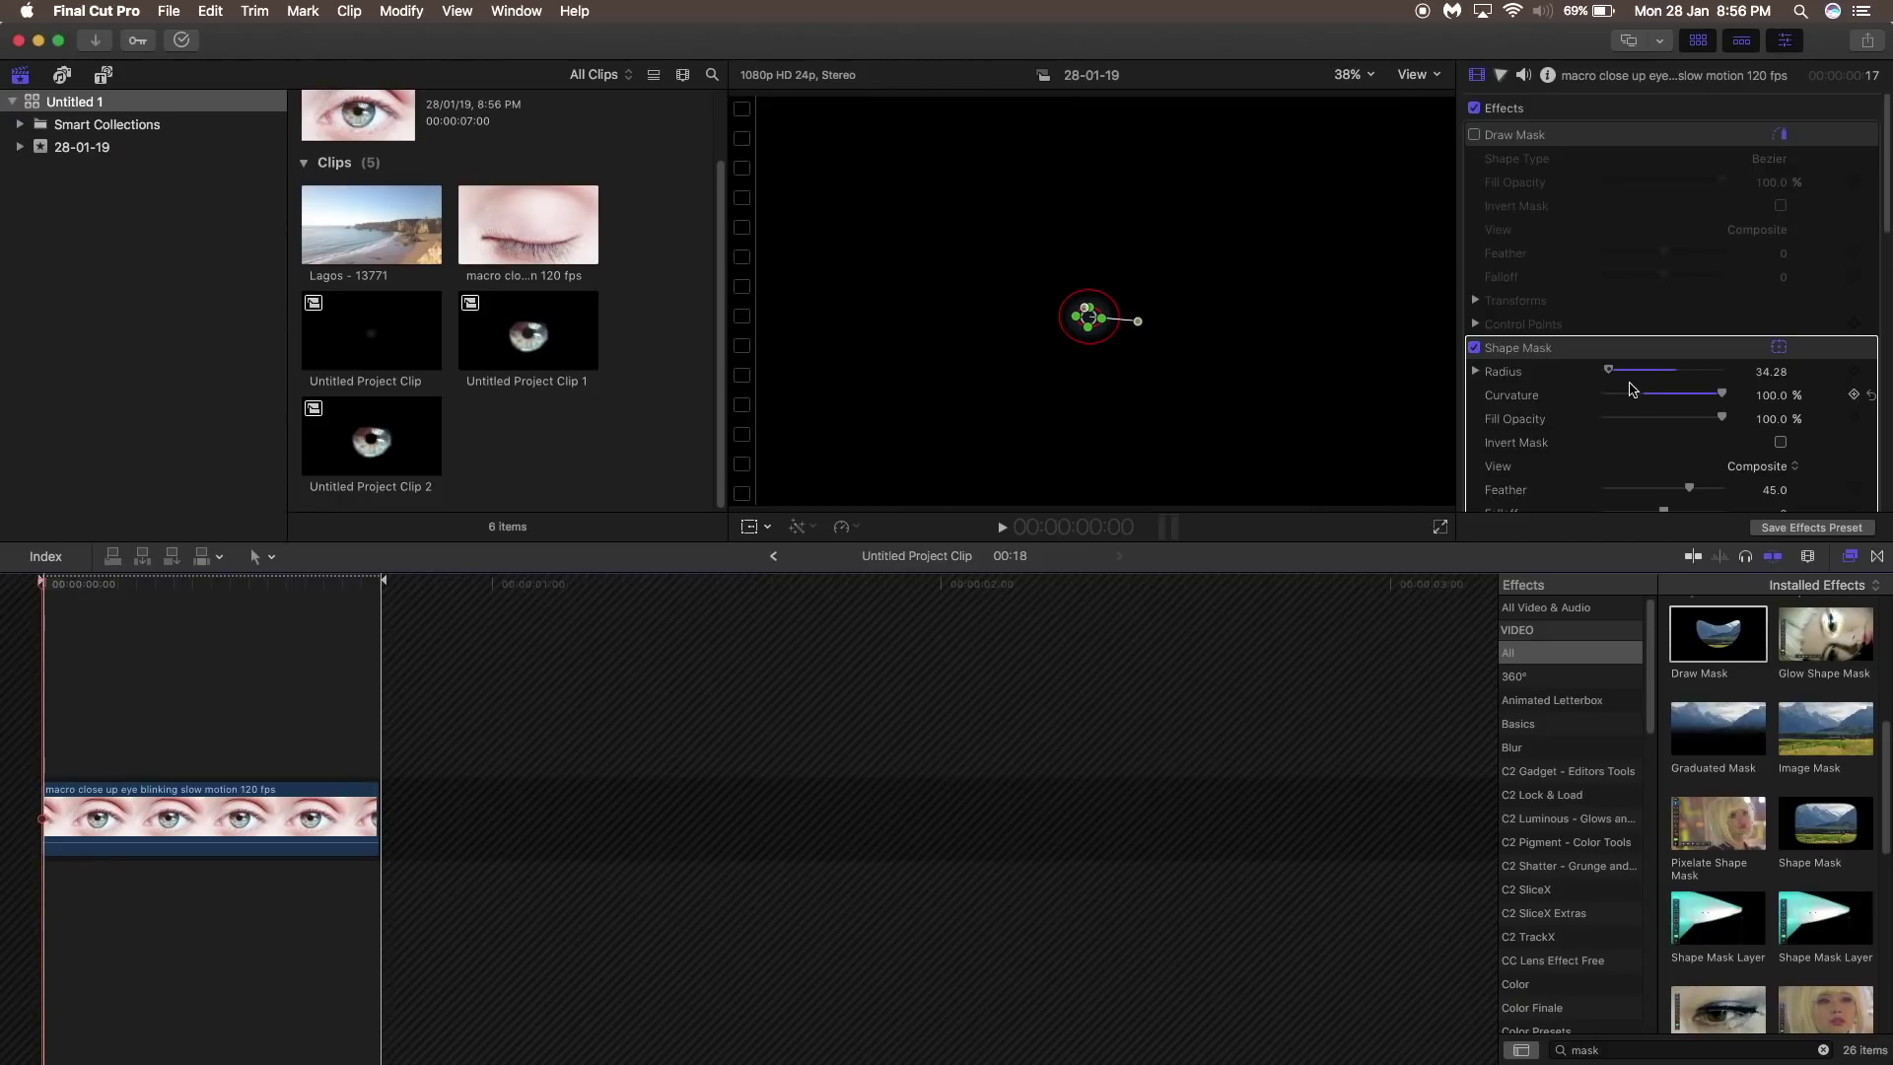
pyautogui.moveTo(1608, 370); pyautogui.dragTo(1613, 370)
pyautogui.click(772, 557)
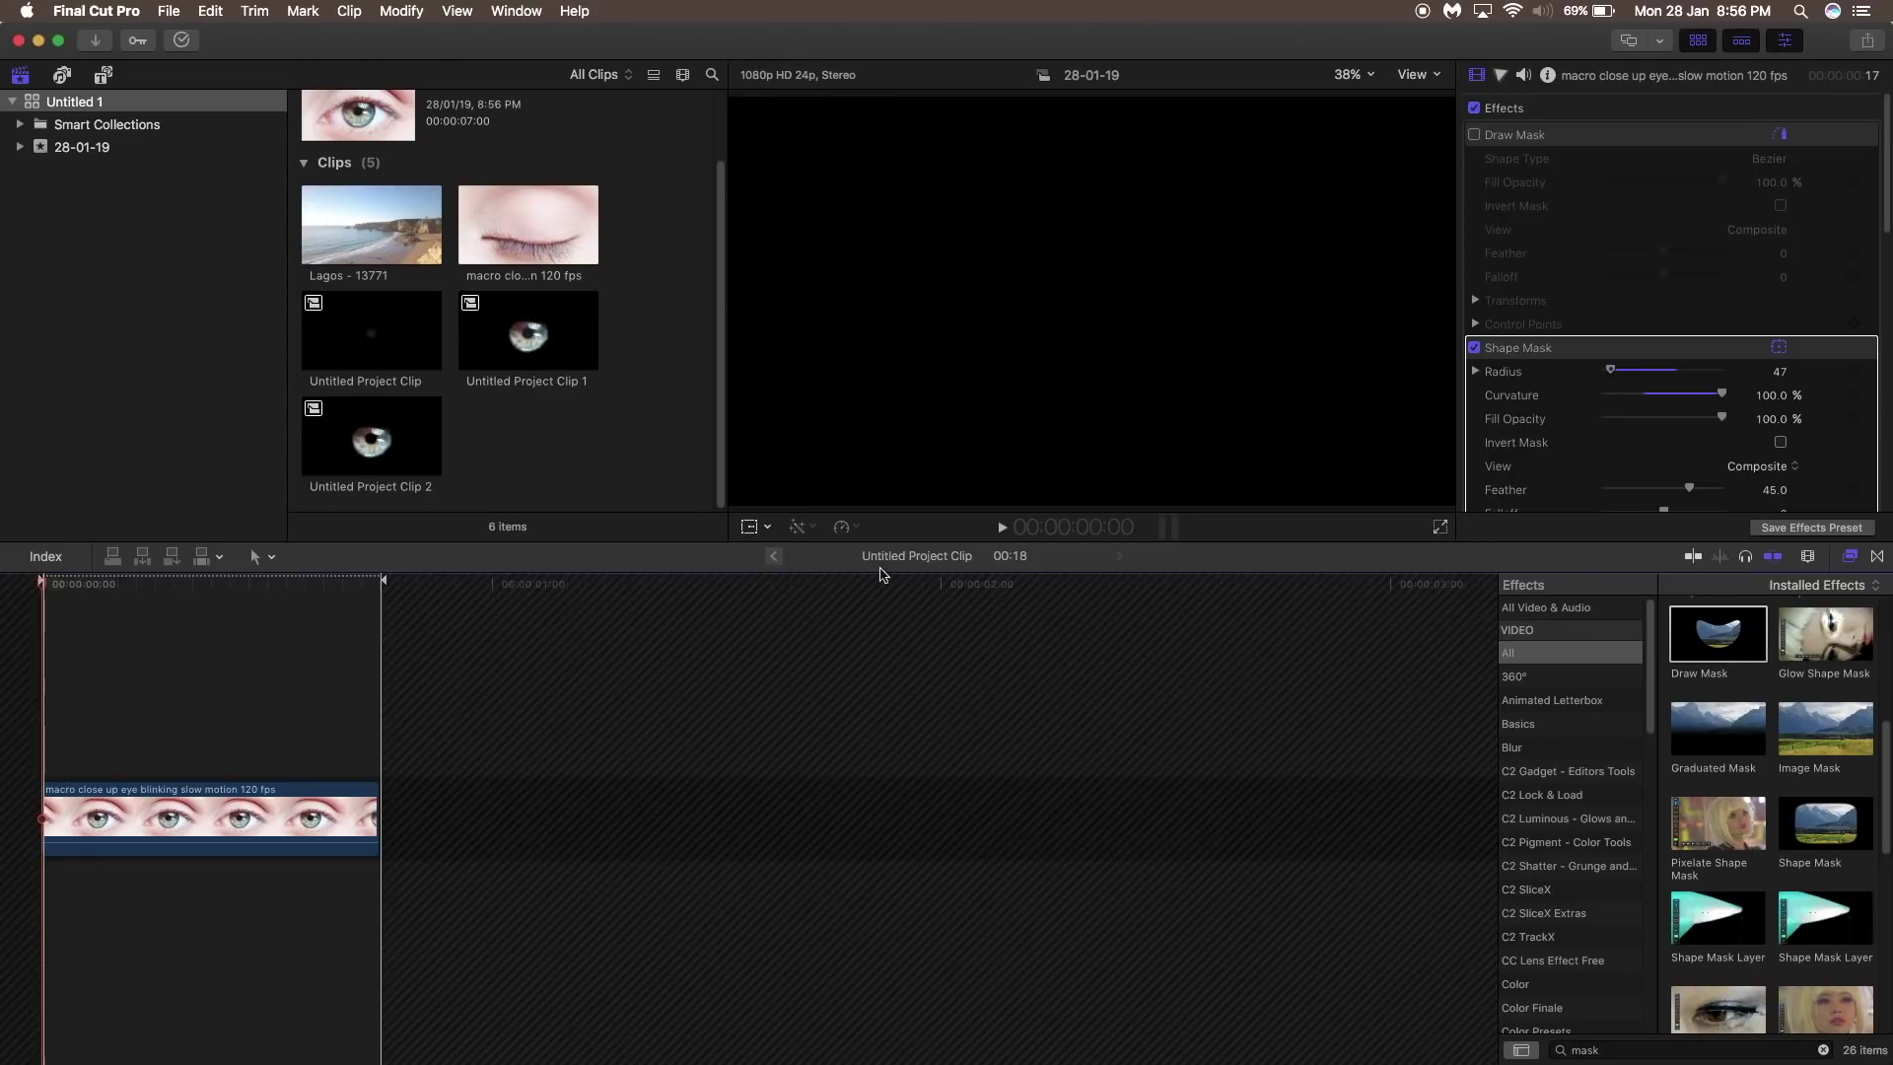
pyautogui.click(632, 668)
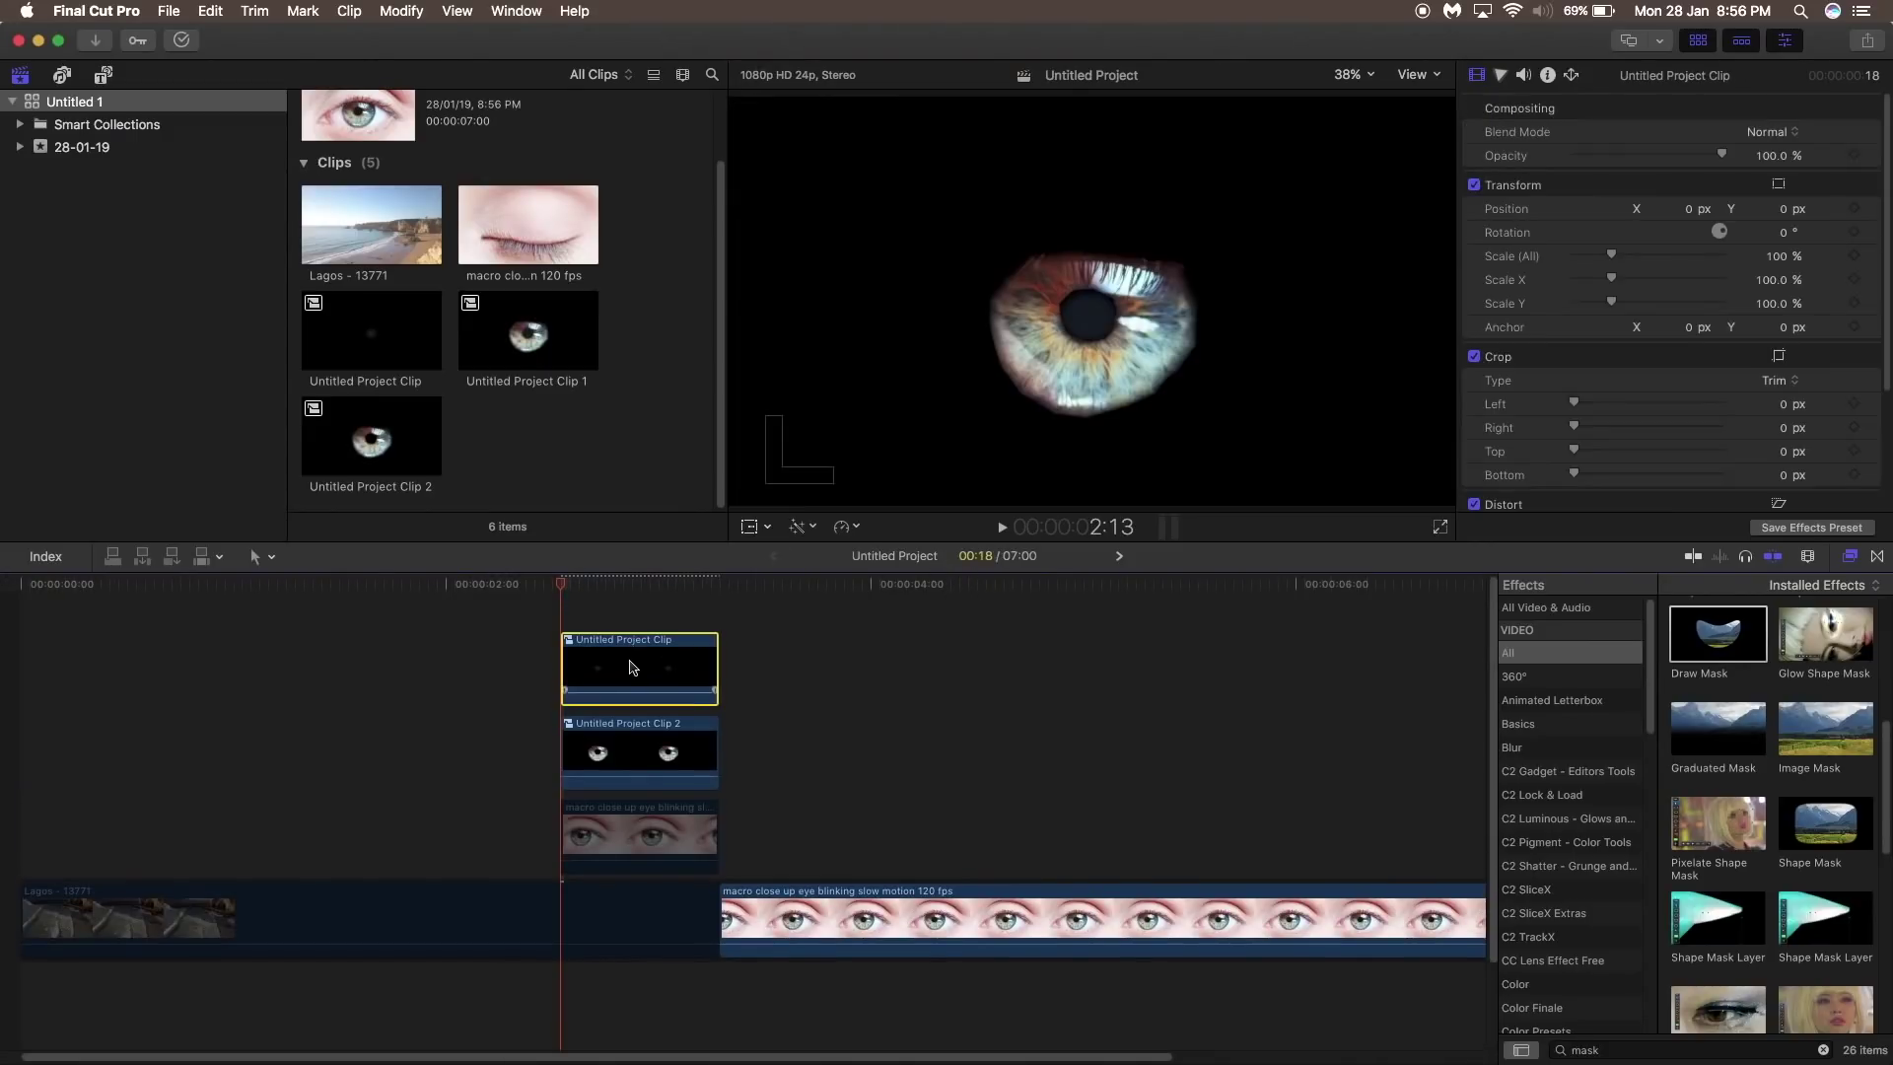
pyautogui.press('super+c')
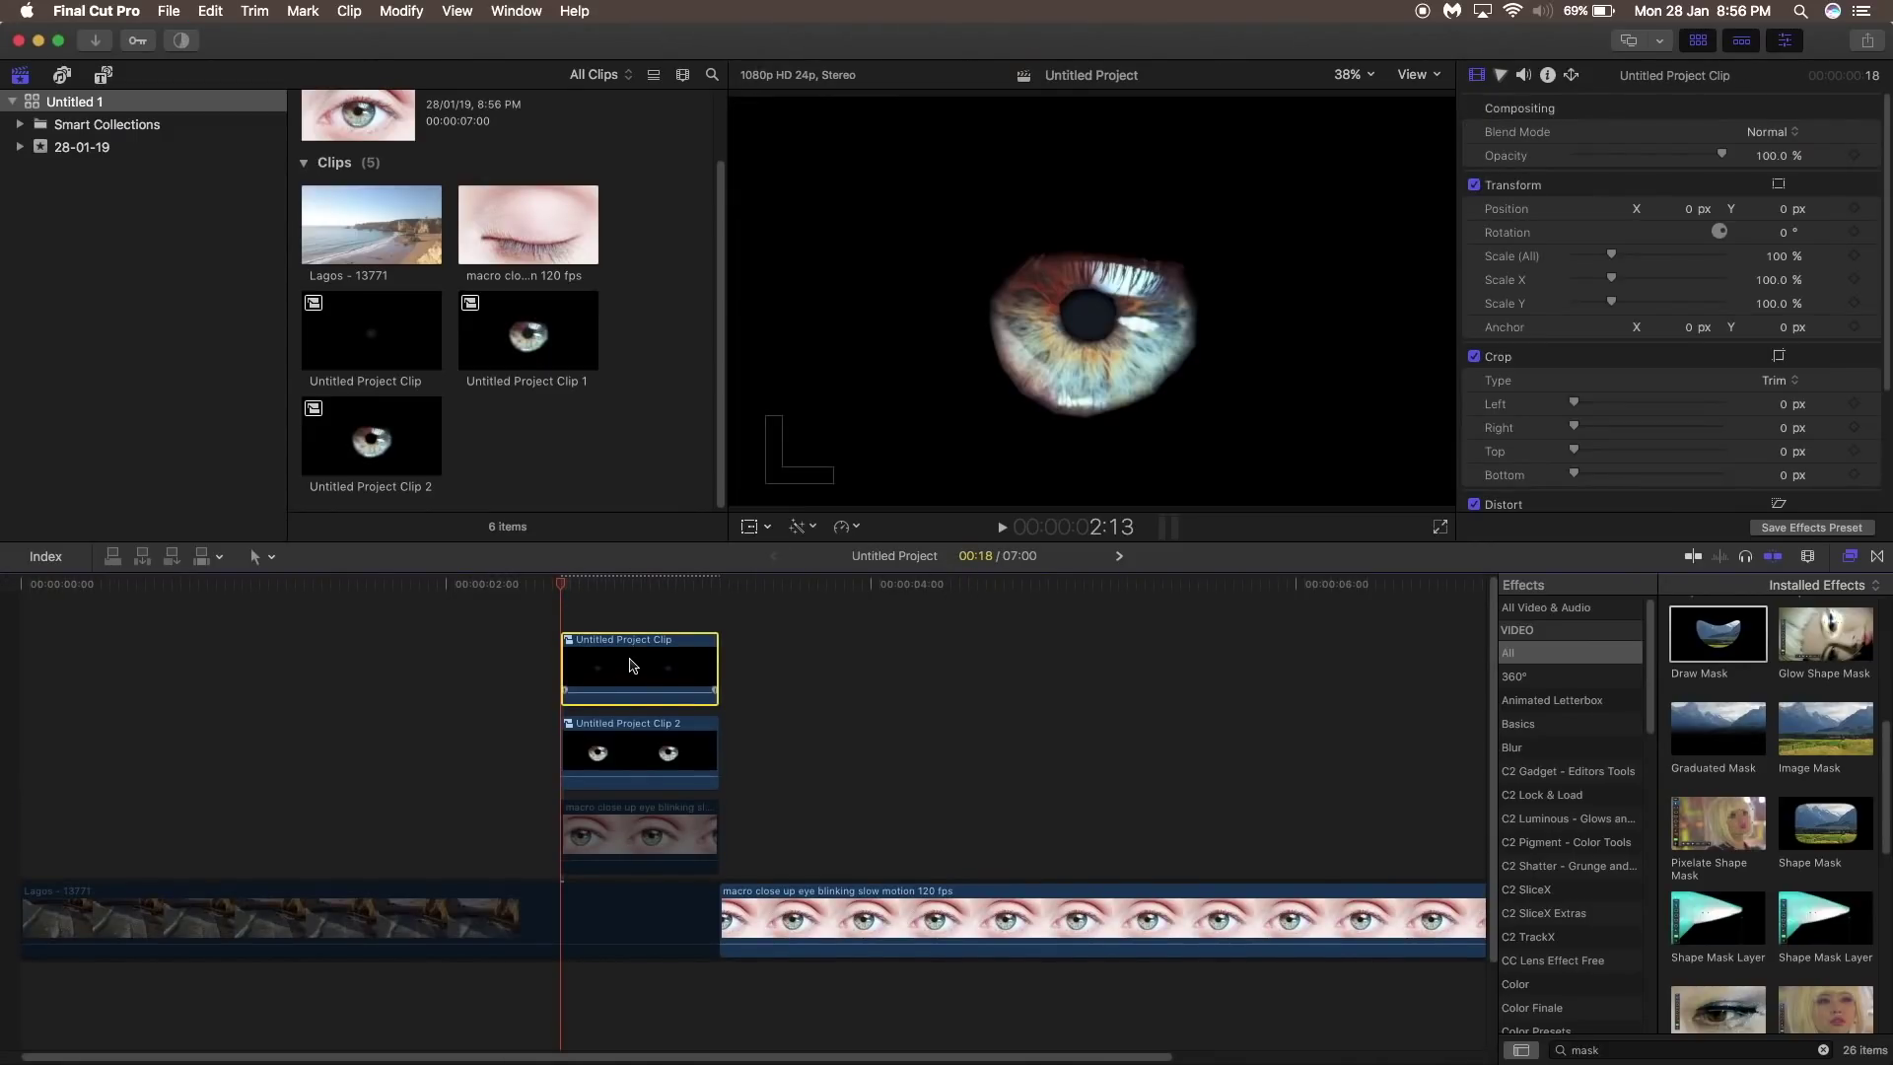
pyautogui.press('super+c')
pyautogui.press('v')
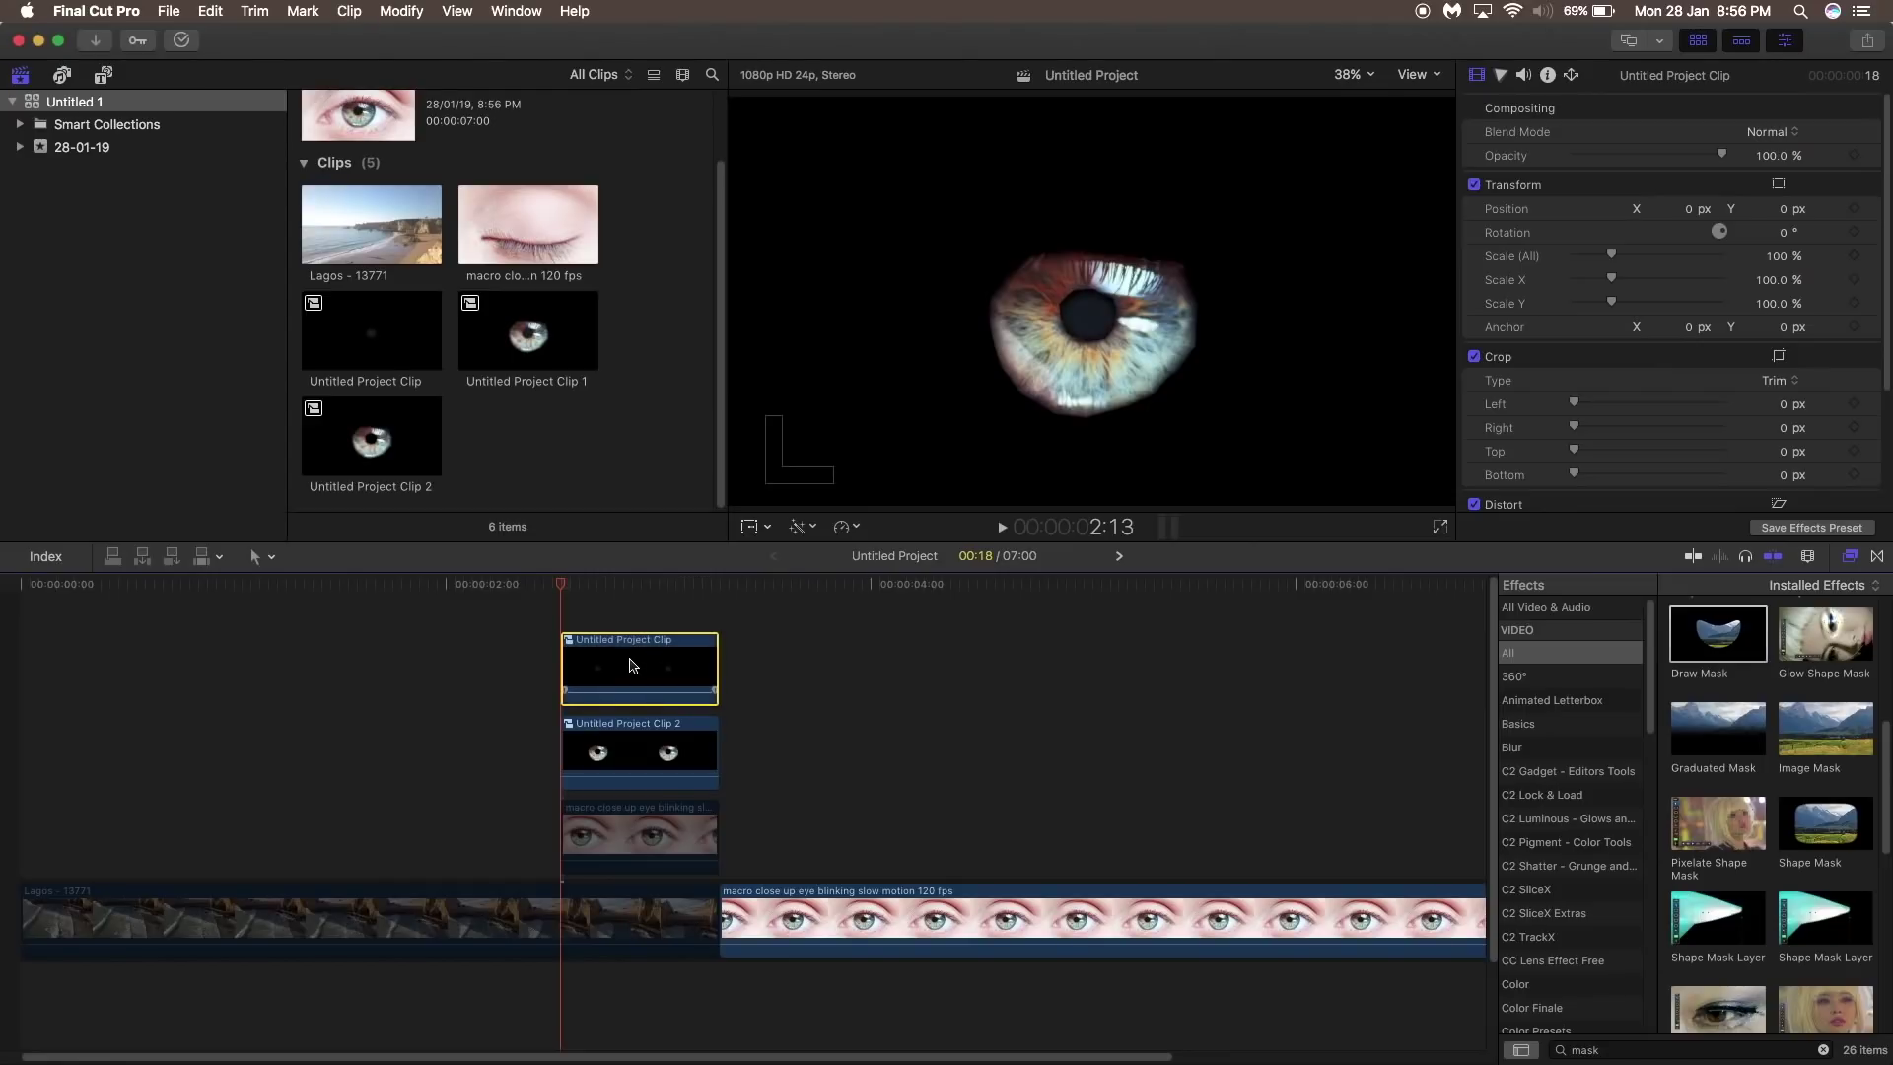
# Step: Open the iris compound clip and shift Control Point 1 of its pupil mask to X -1 px, Y 21 px
pyautogui.doubleClick(660, 774)
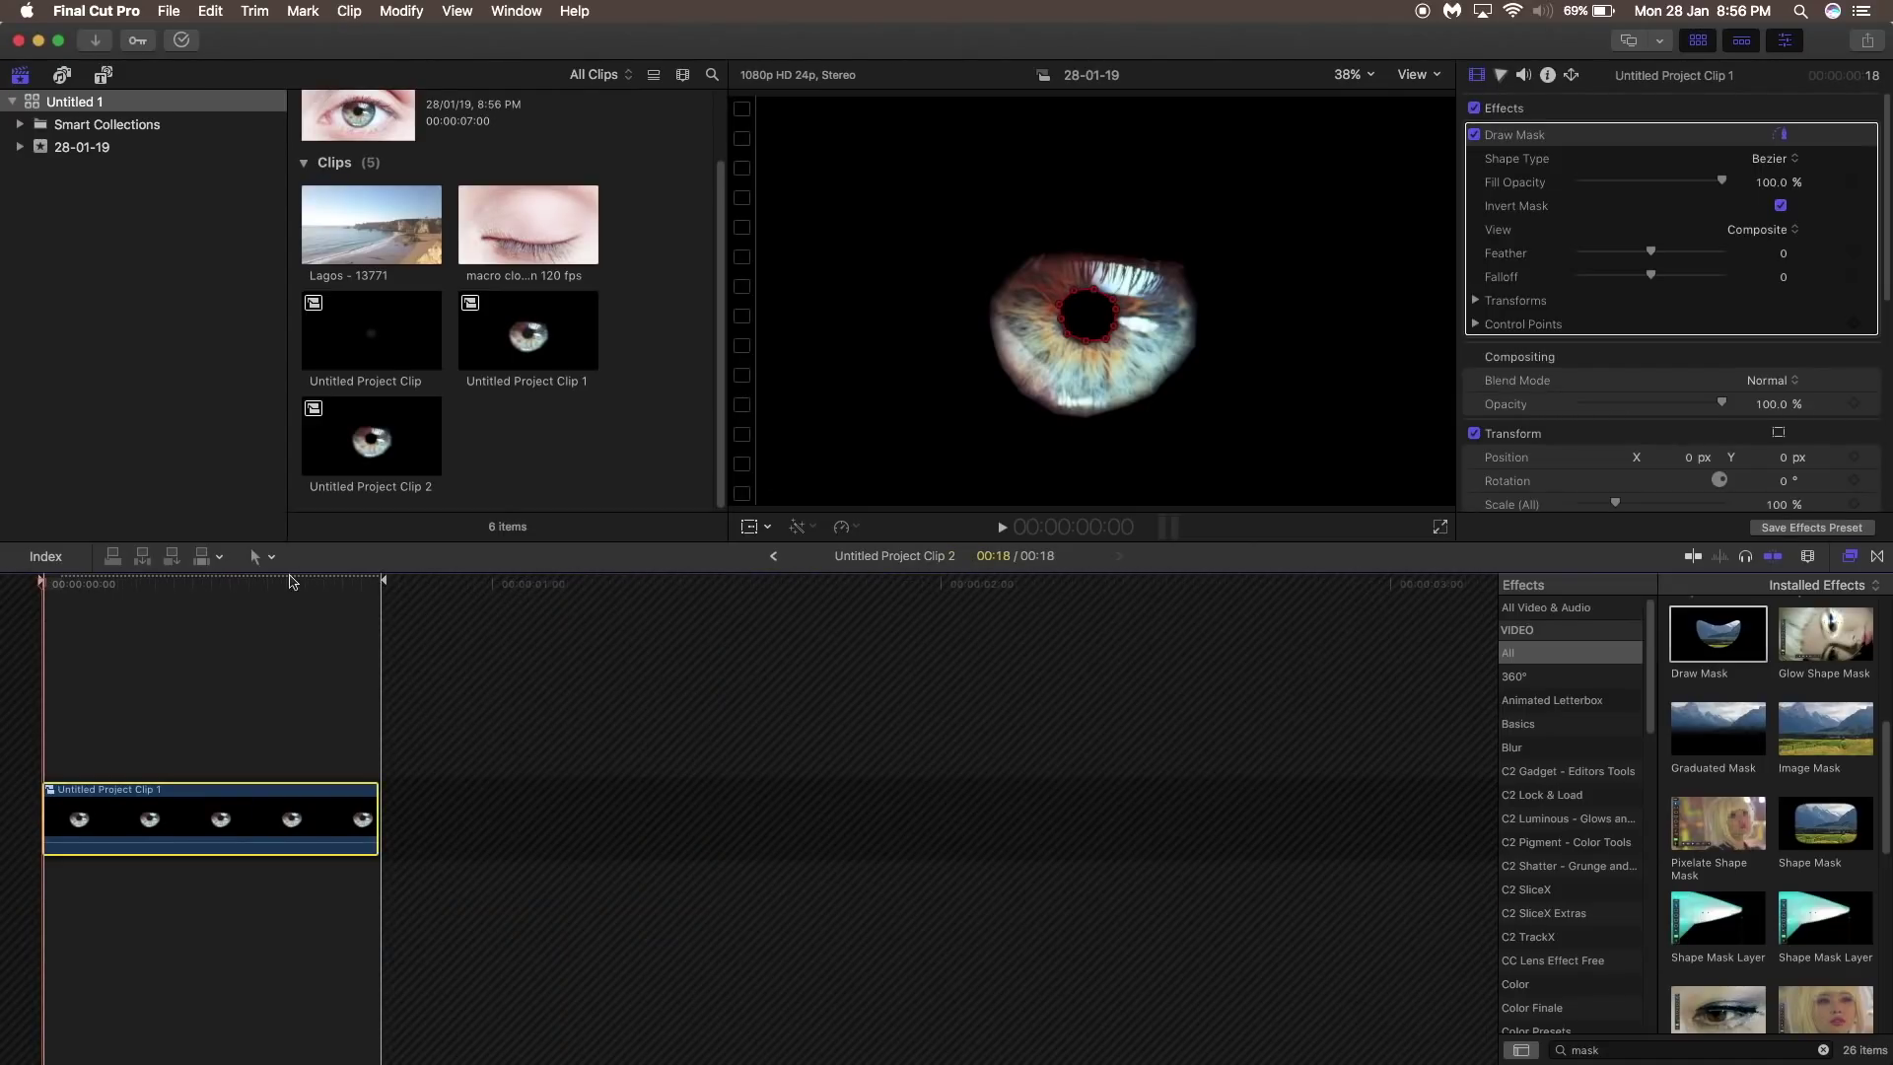
pyautogui.moveTo(1076, 294)
pyautogui.mouseDown()
pyautogui.moveTo(1070, 333)
pyautogui.moveTo(1091, 294)
pyautogui.mouseUp()
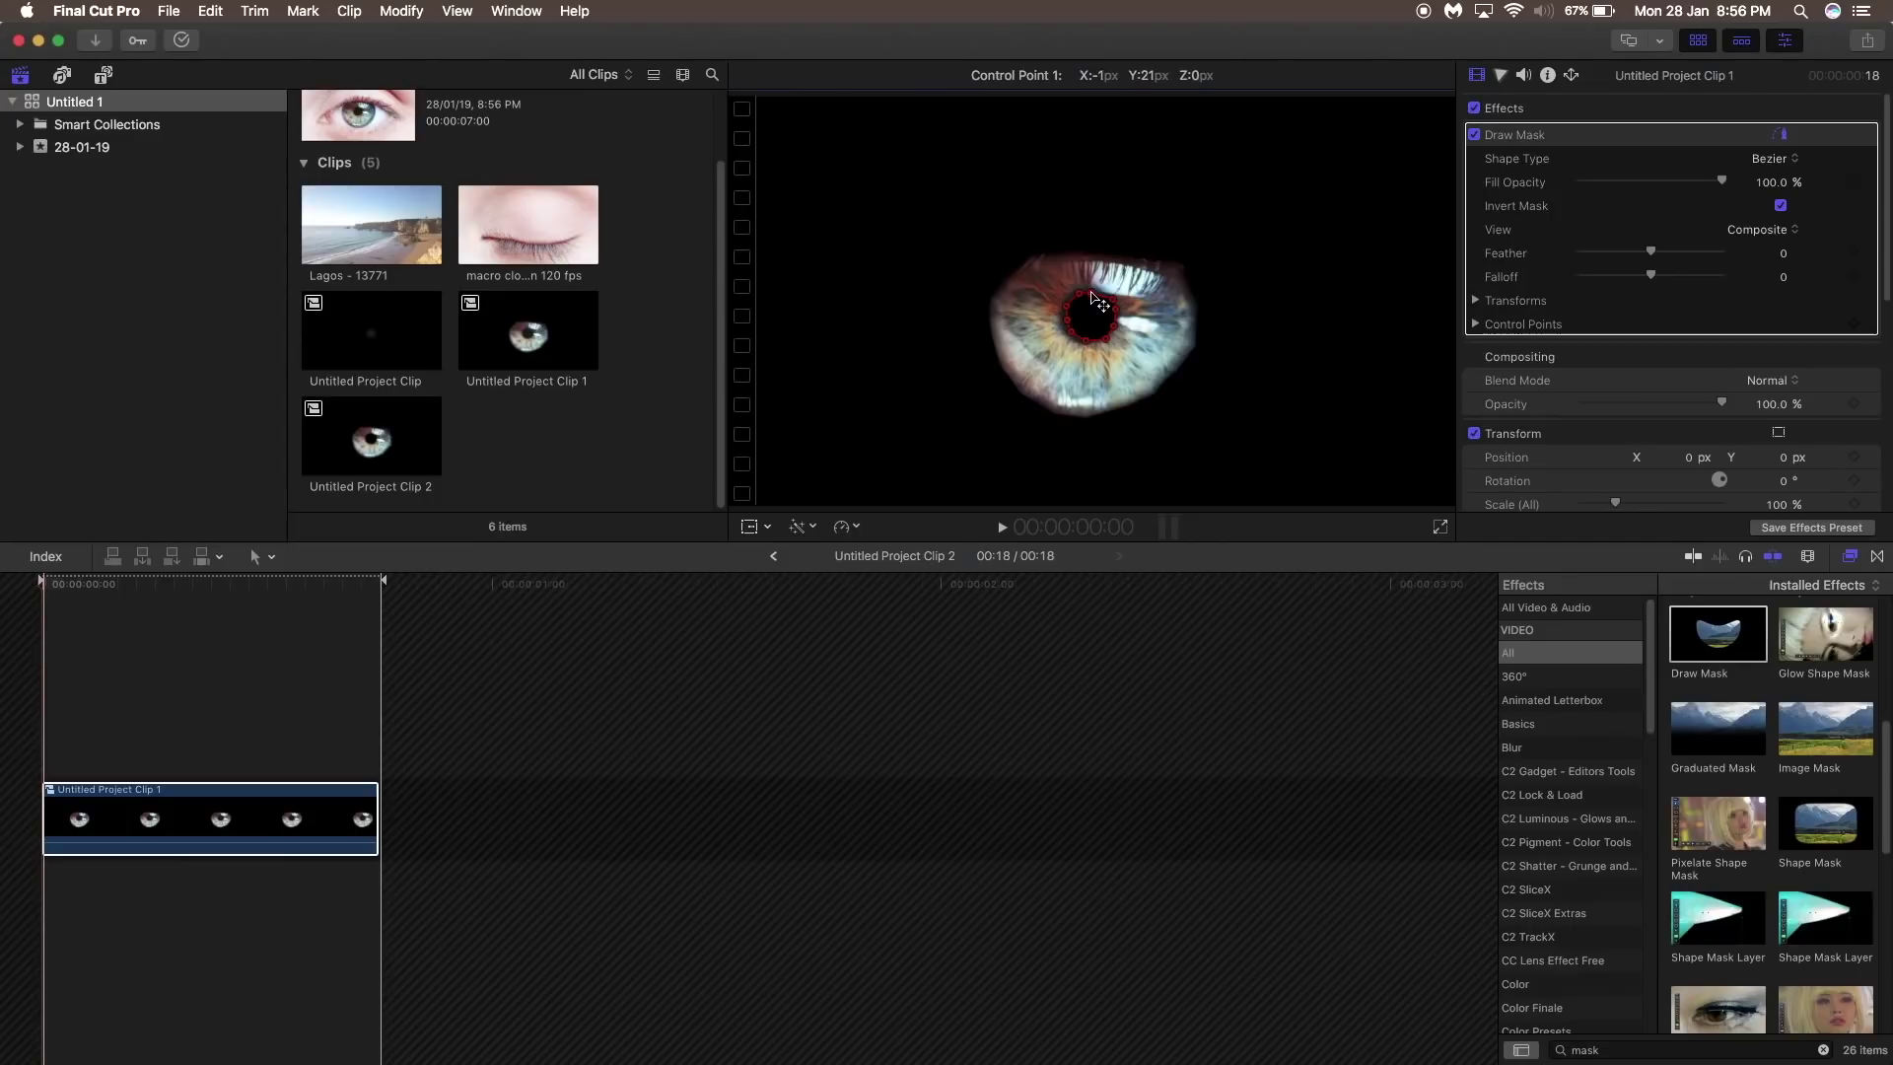
# Step: Copy the iris-masked eye clip from inside the nested iris compound clip, and return to the main project timeline
pyautogui.press('v')
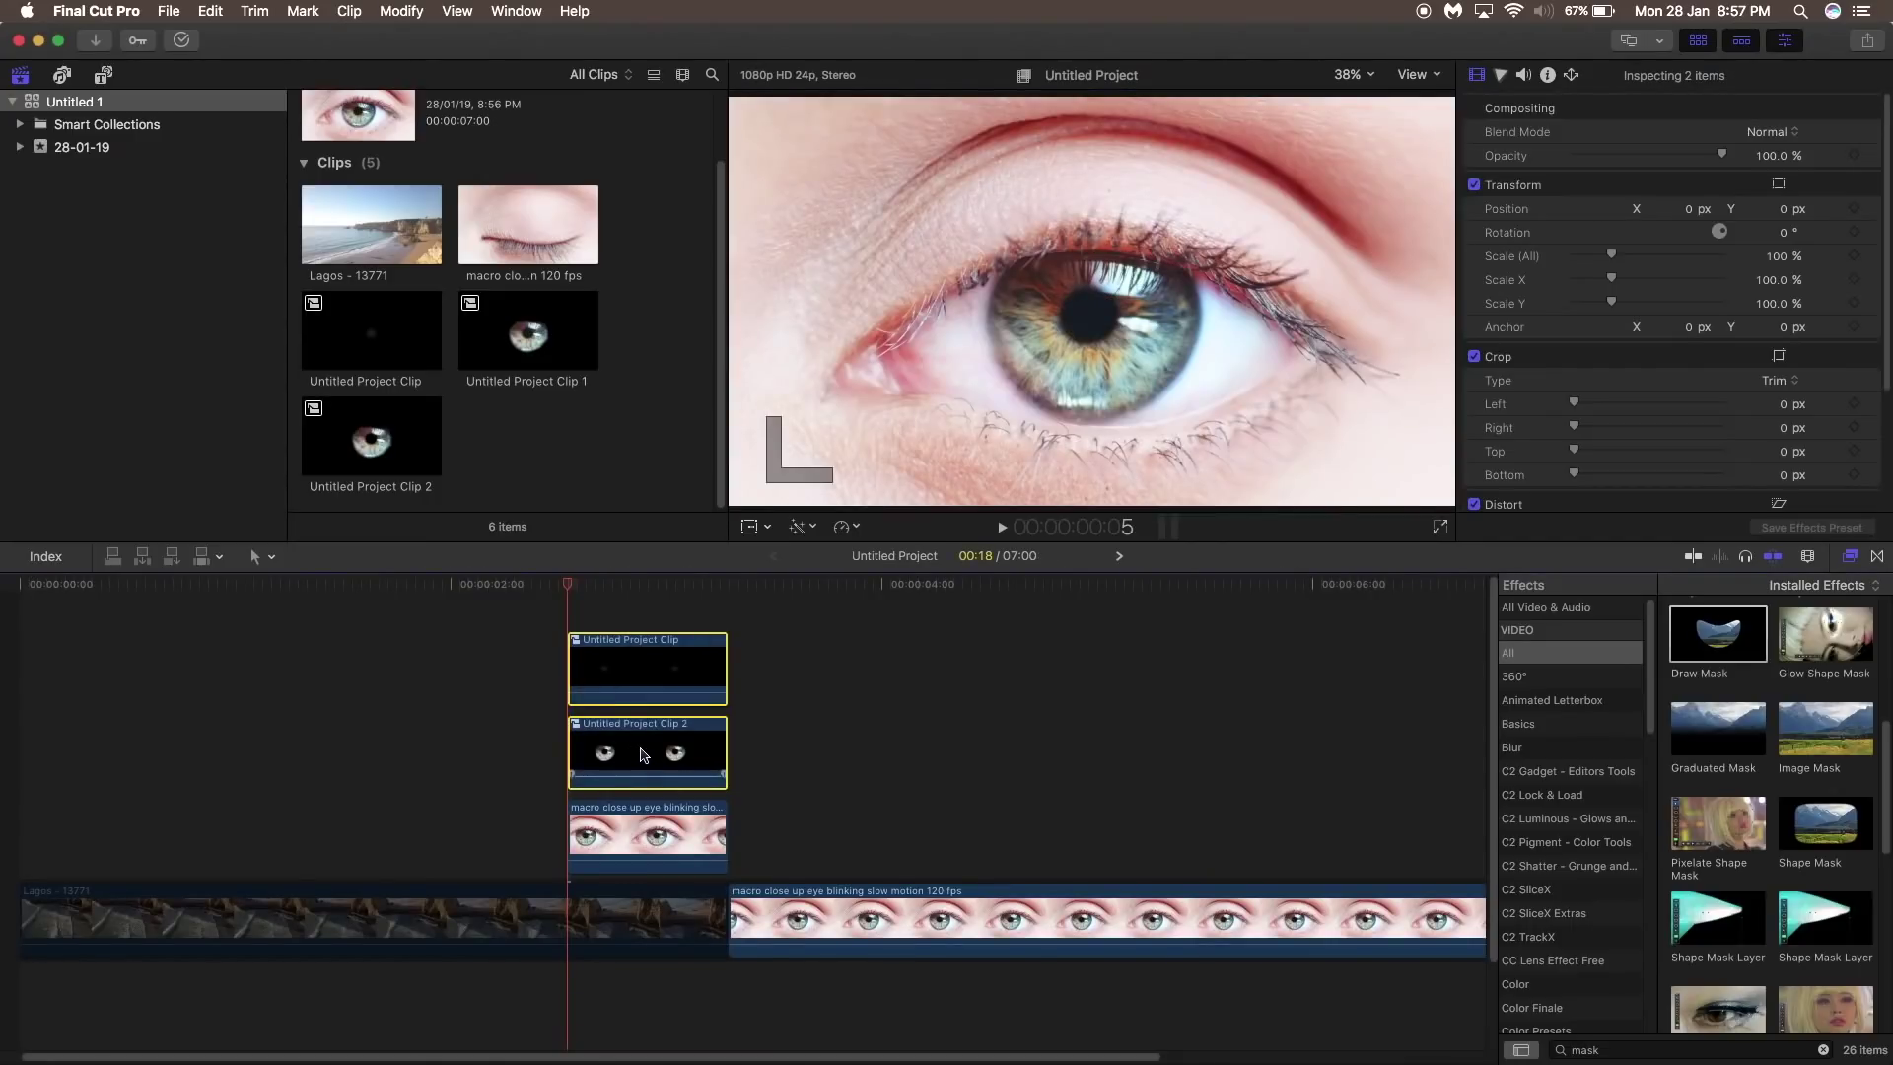
pyautogui.doubleClick(643, 757)
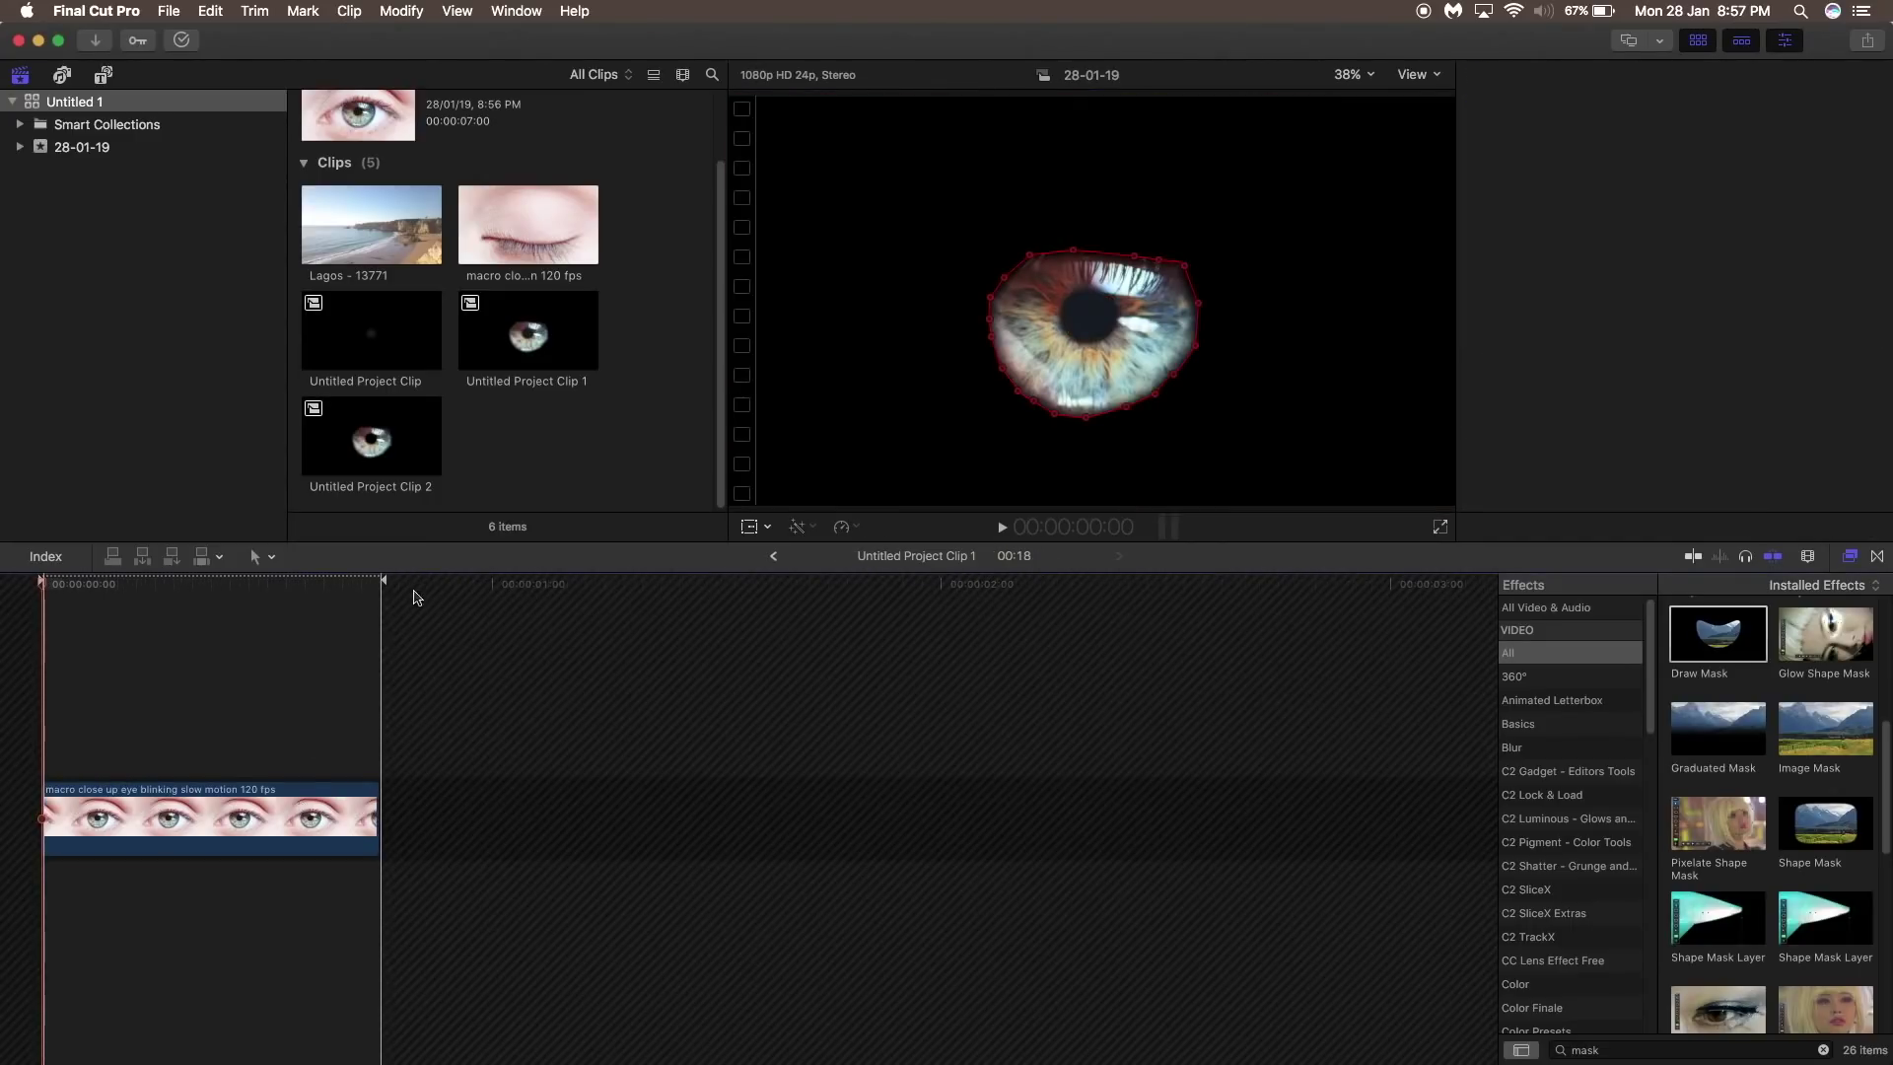
pyautogui.click(286, 808)
pyautogui.click(285, 806)
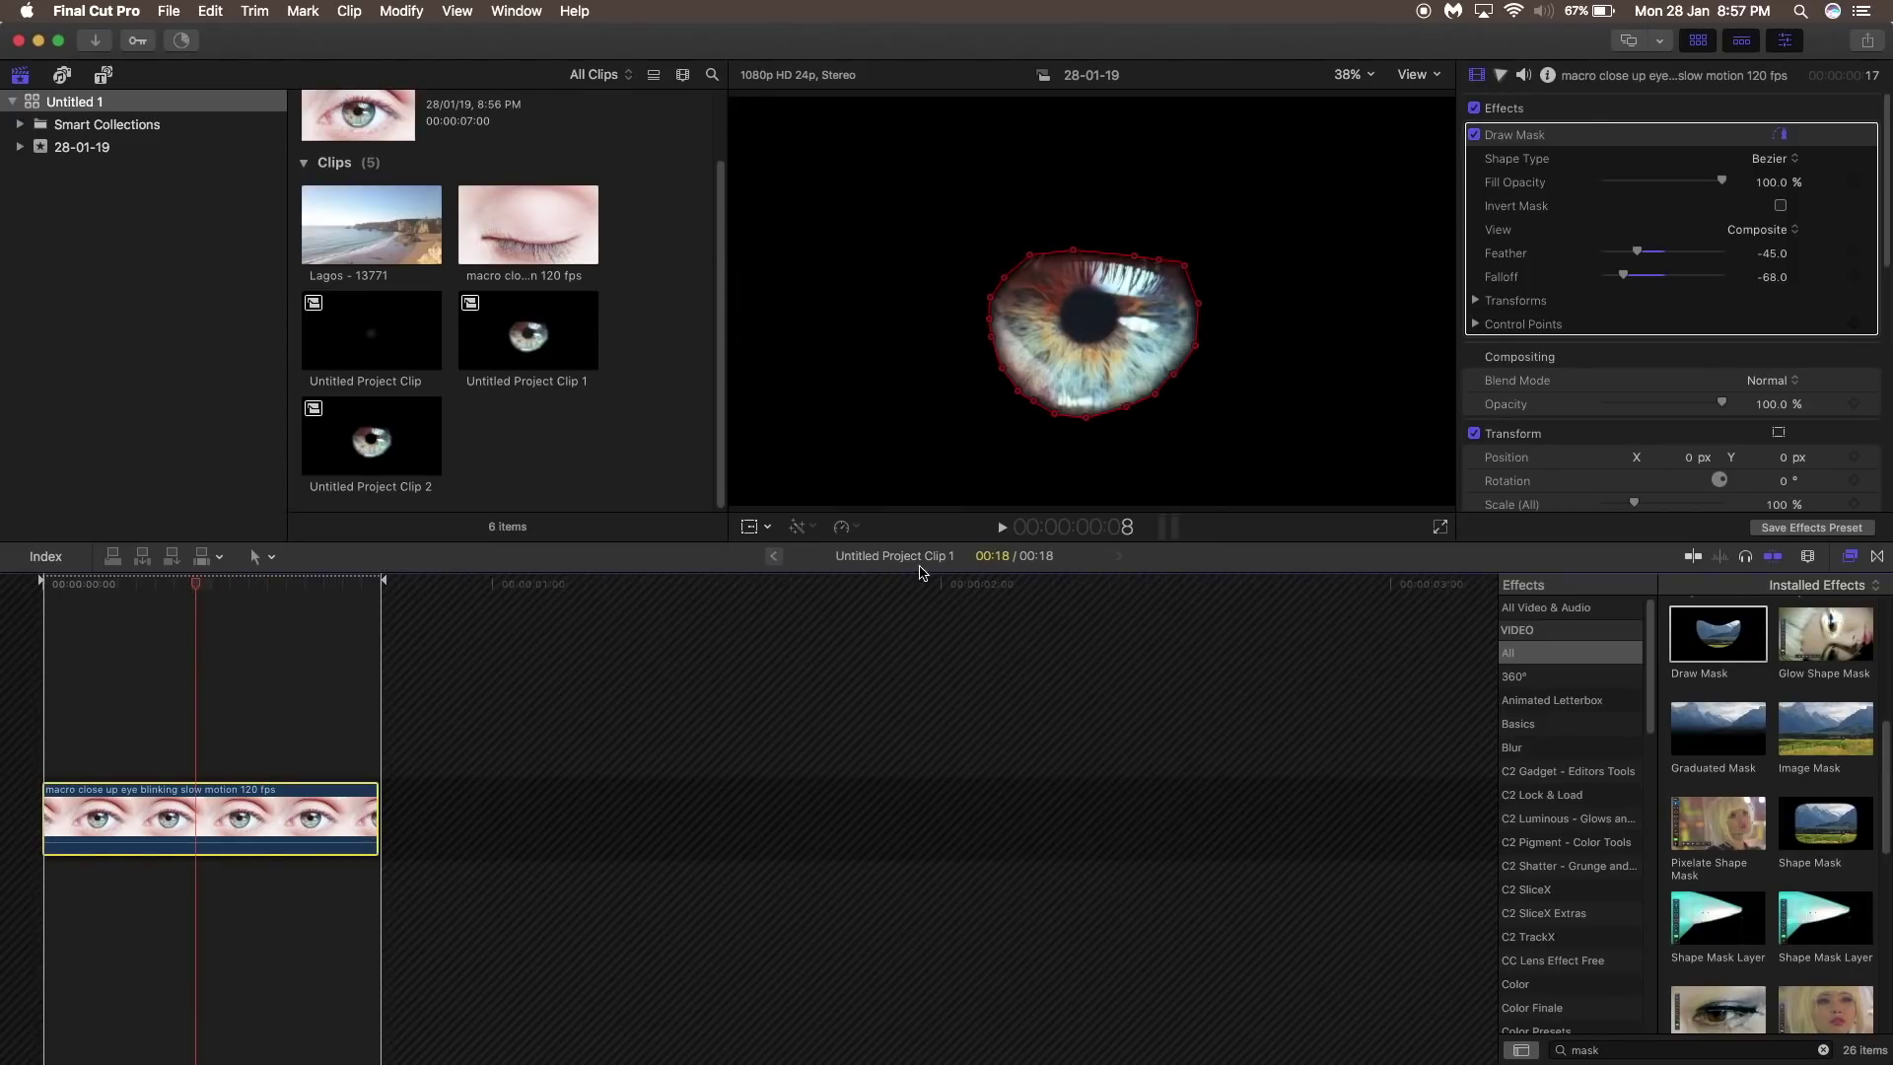
pyautogui.click(773, 556)
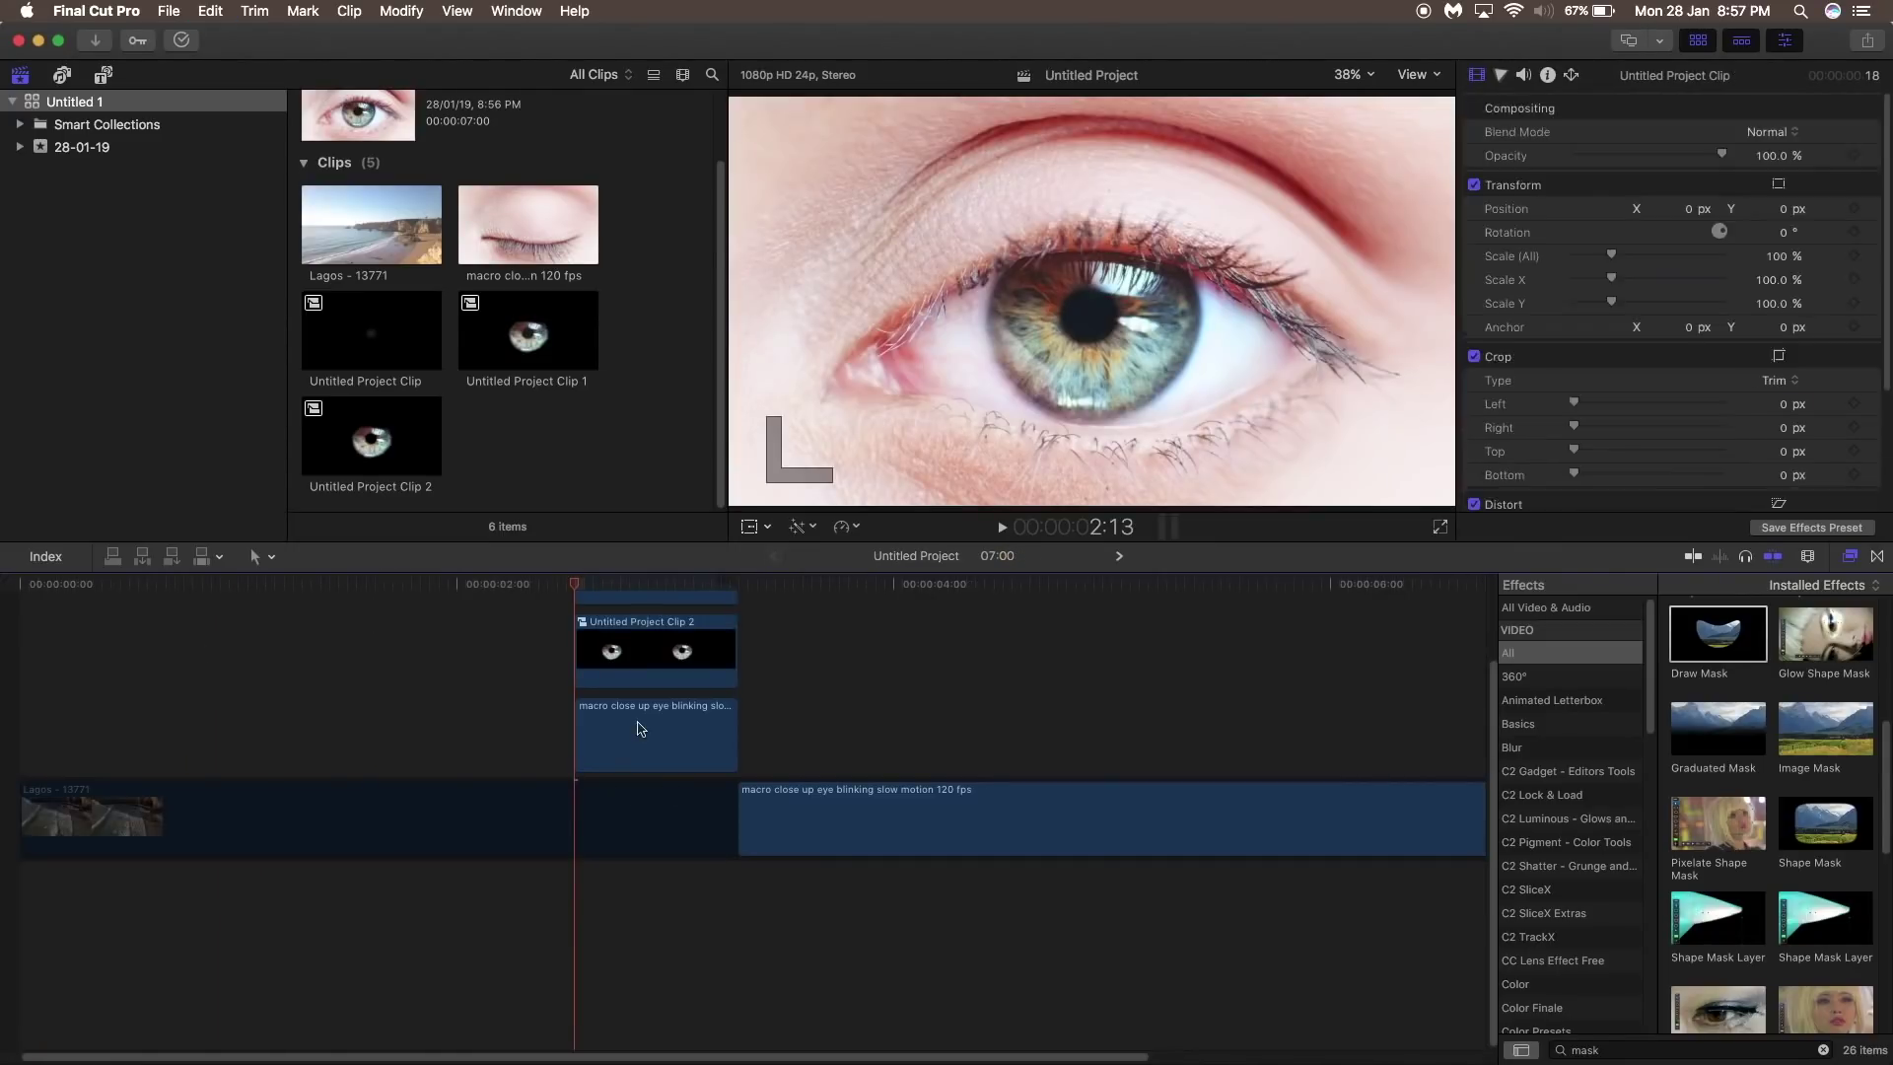
# Step: Paste only the copied Draw Mask attribute onto the bottom eye copy, with keyframe timing set to Stretch to Fit
pyautogui.click(641, 728)
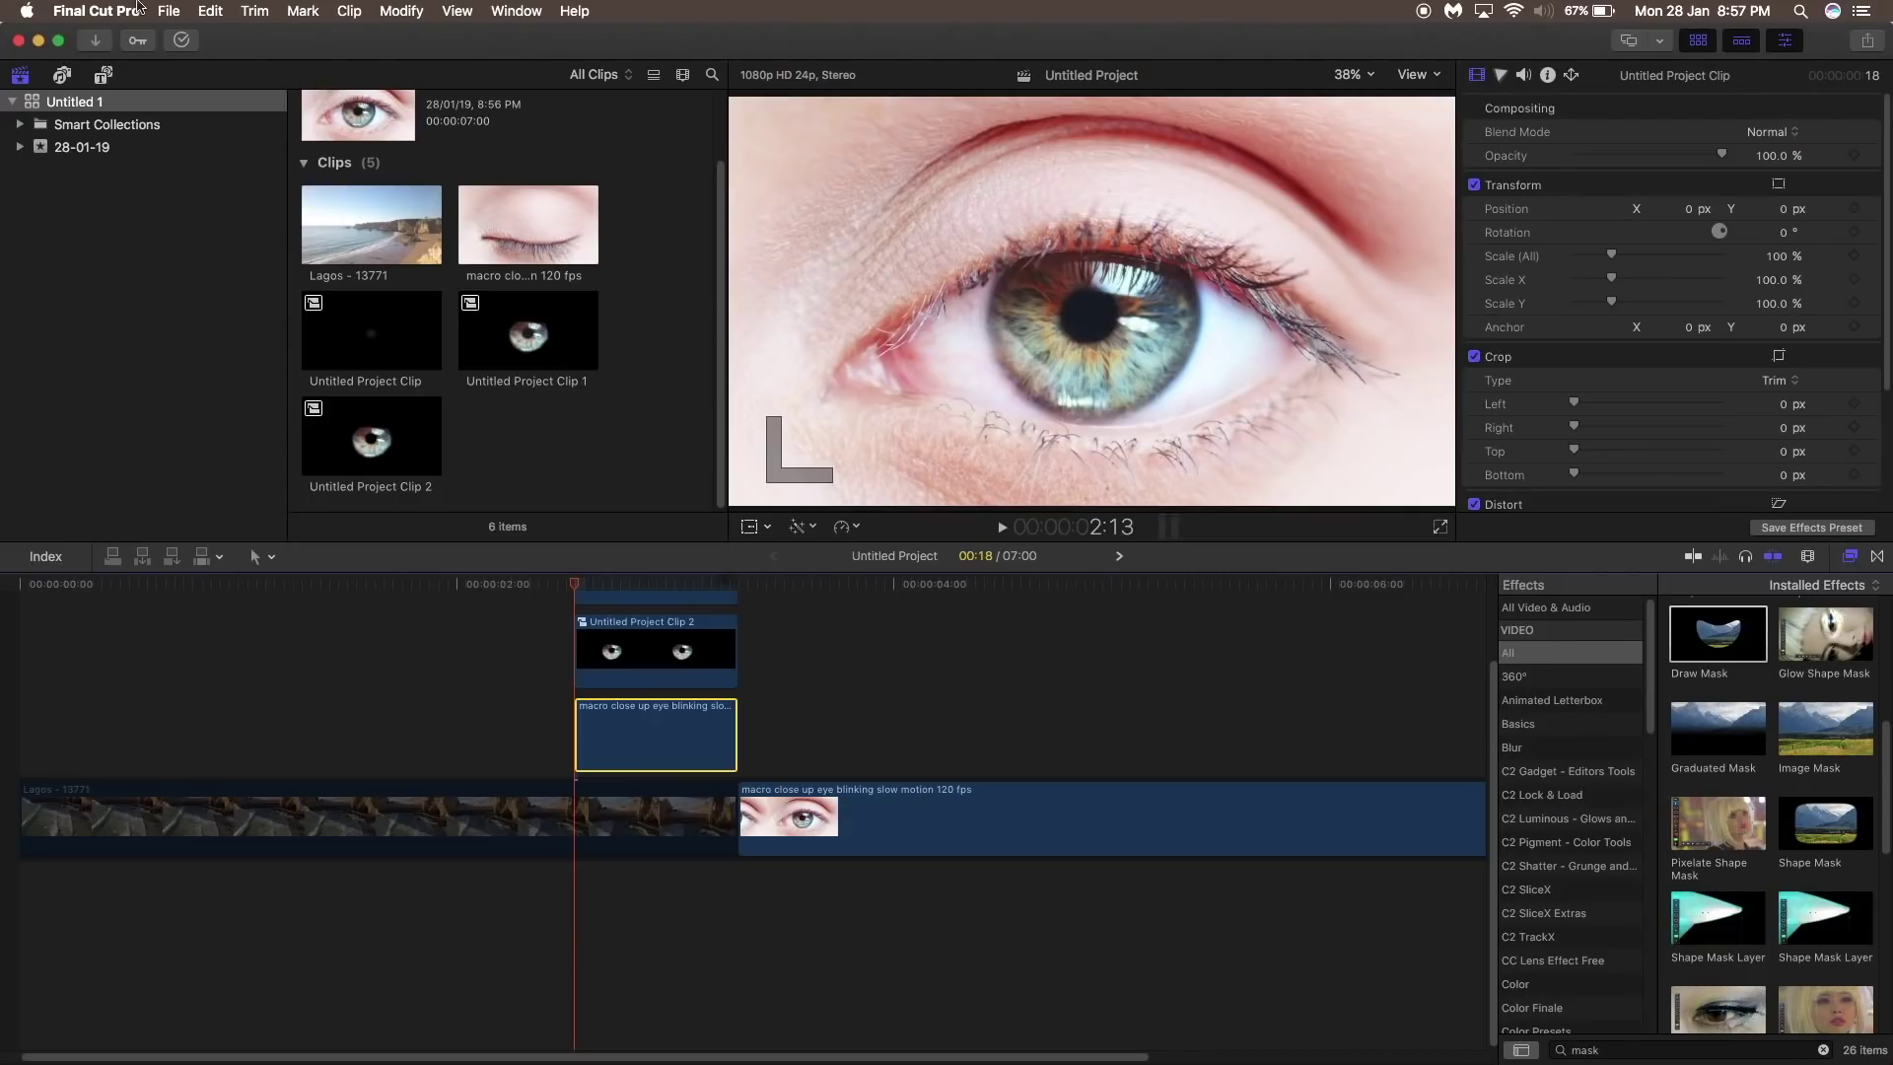
pyautogui.click(210, 10)
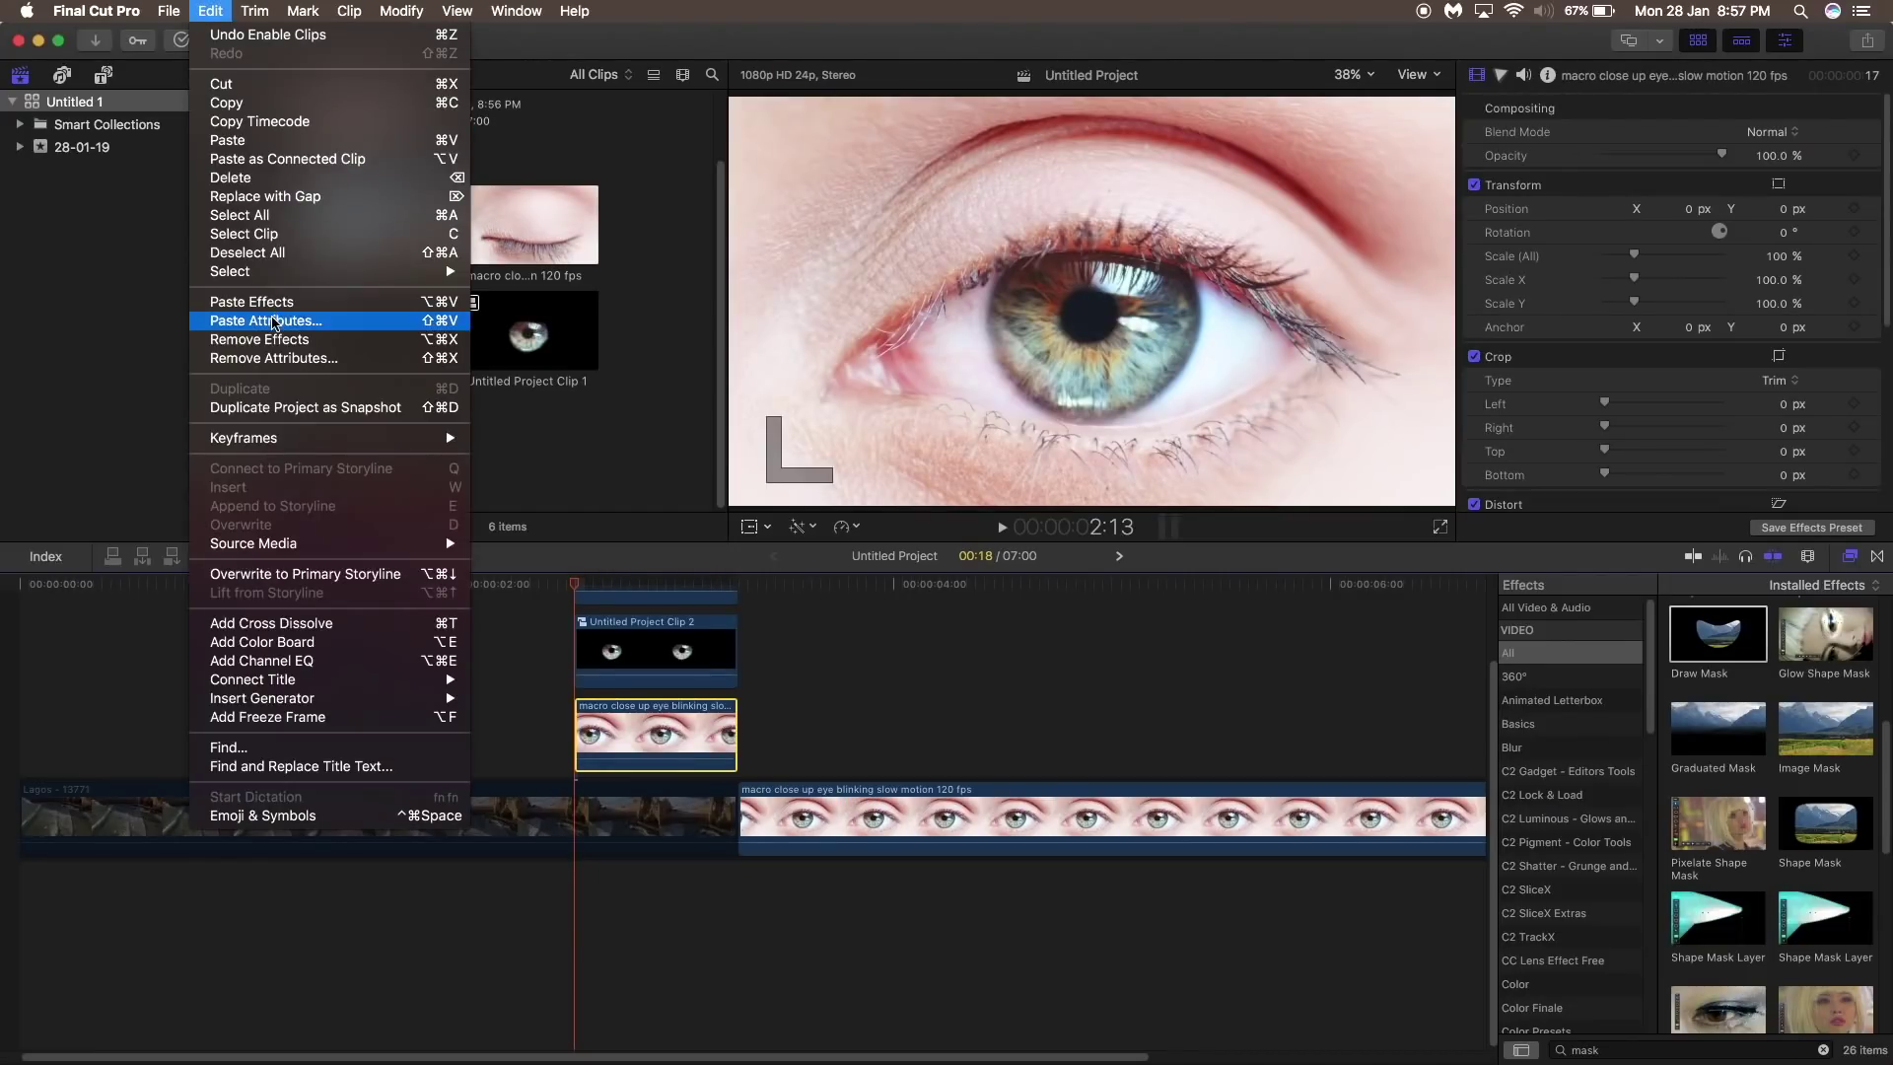
pyautogui.click(300, 325)
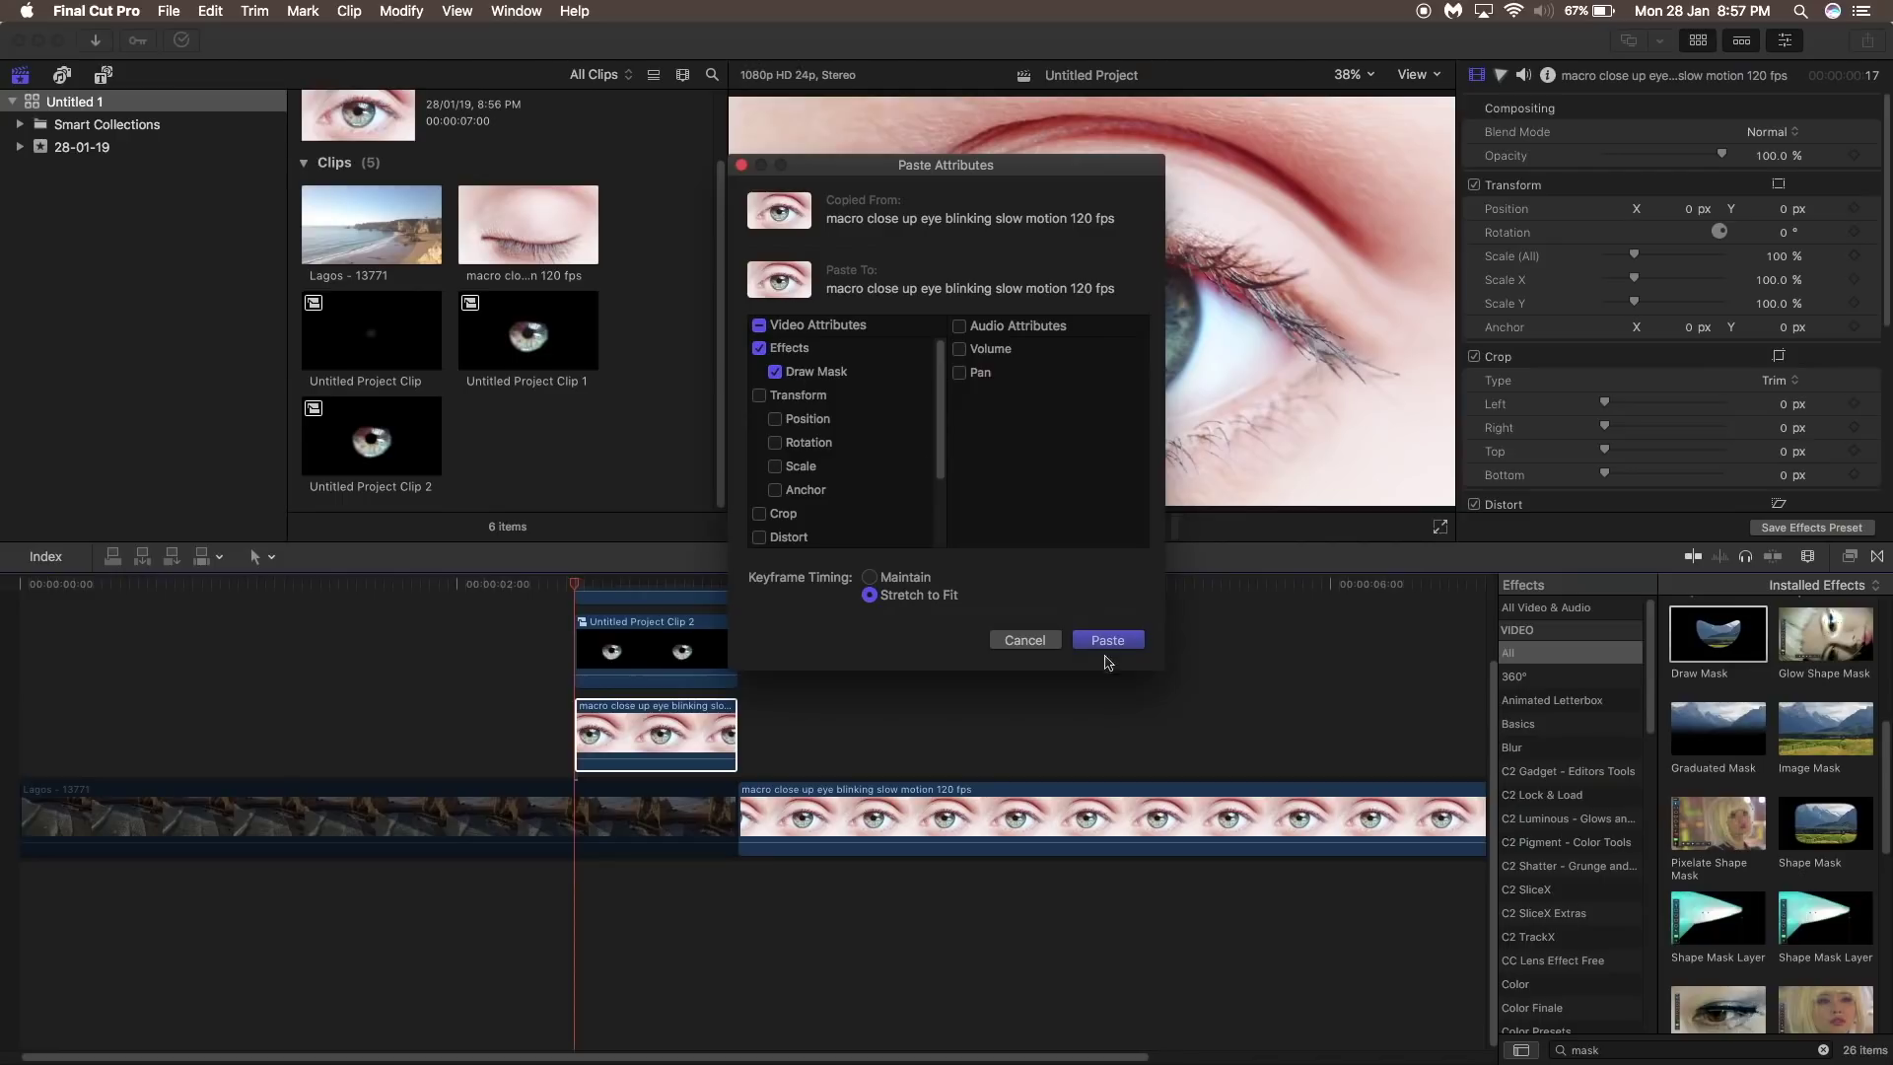
pyautogui.press('Return')
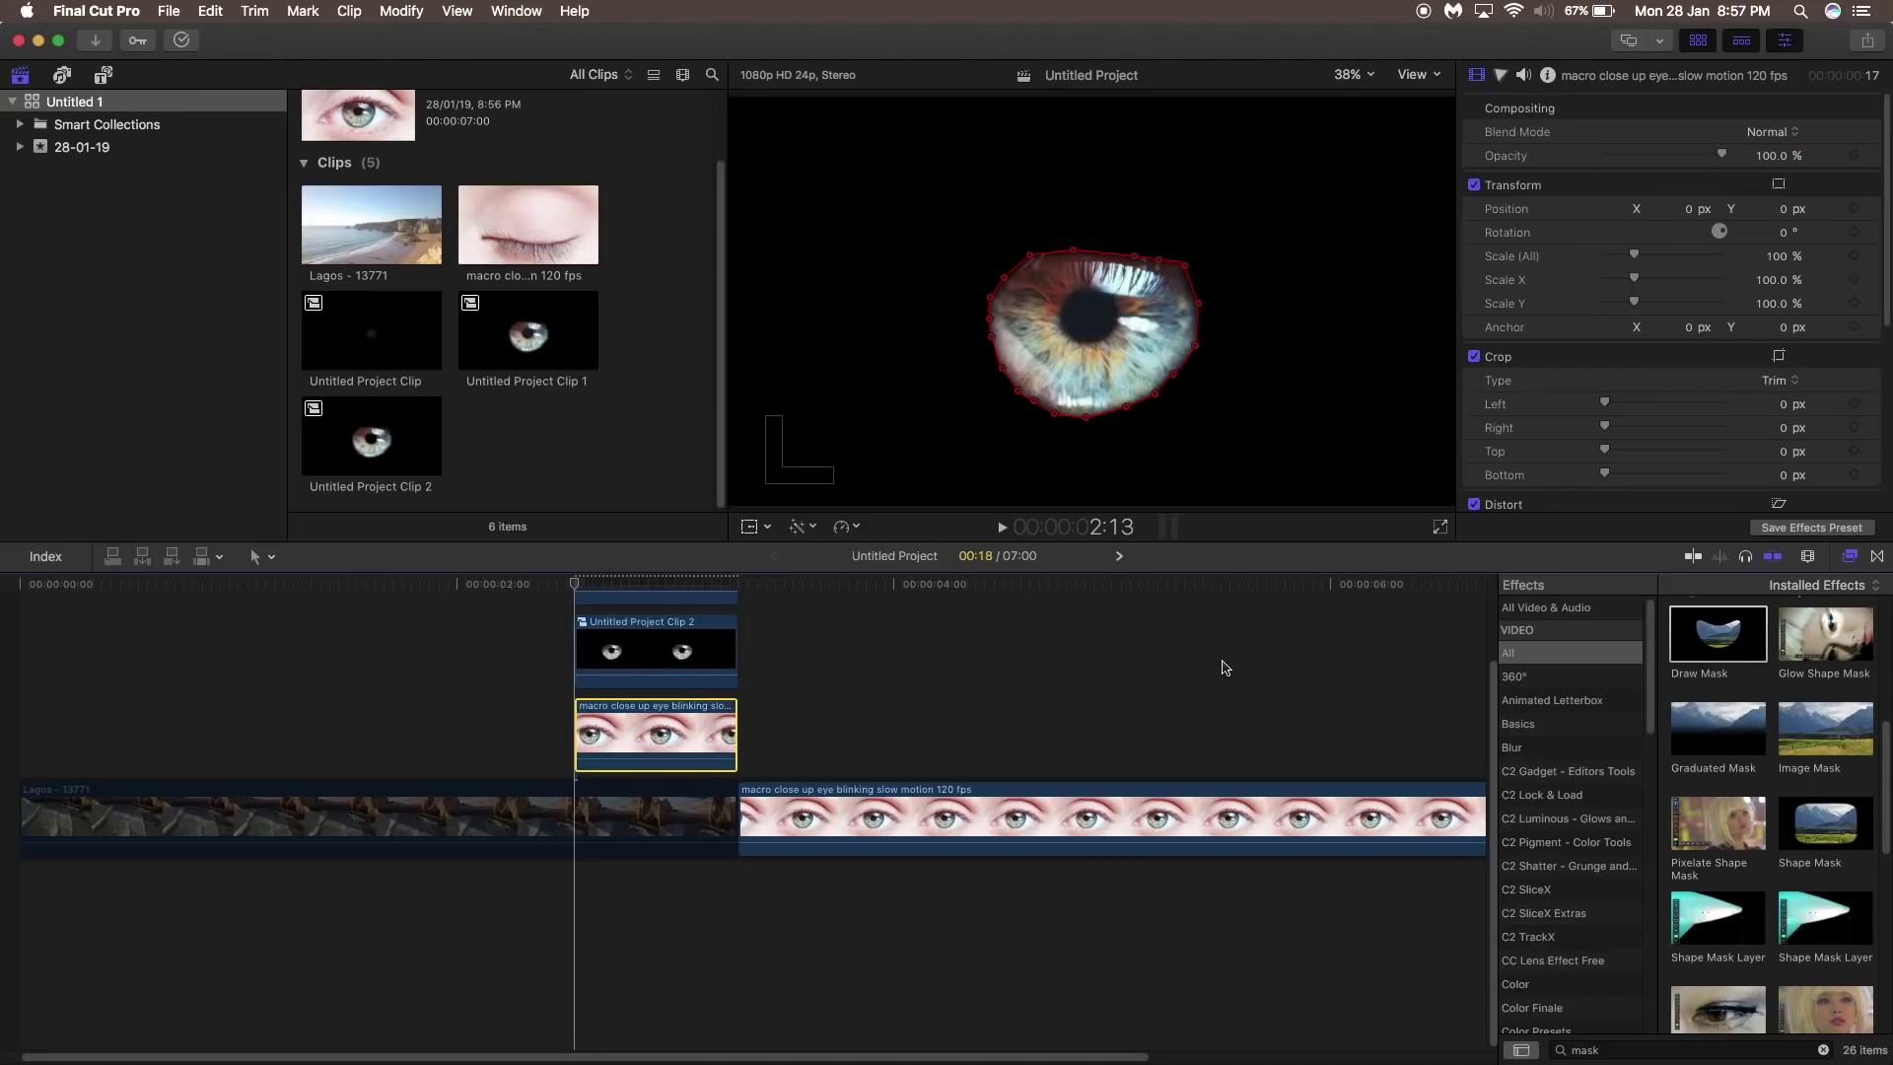
# Step: Invert the iris mask on the bottom eye copy and convert it into a compound clip with the default name
pyautogui.click(1780, 205)
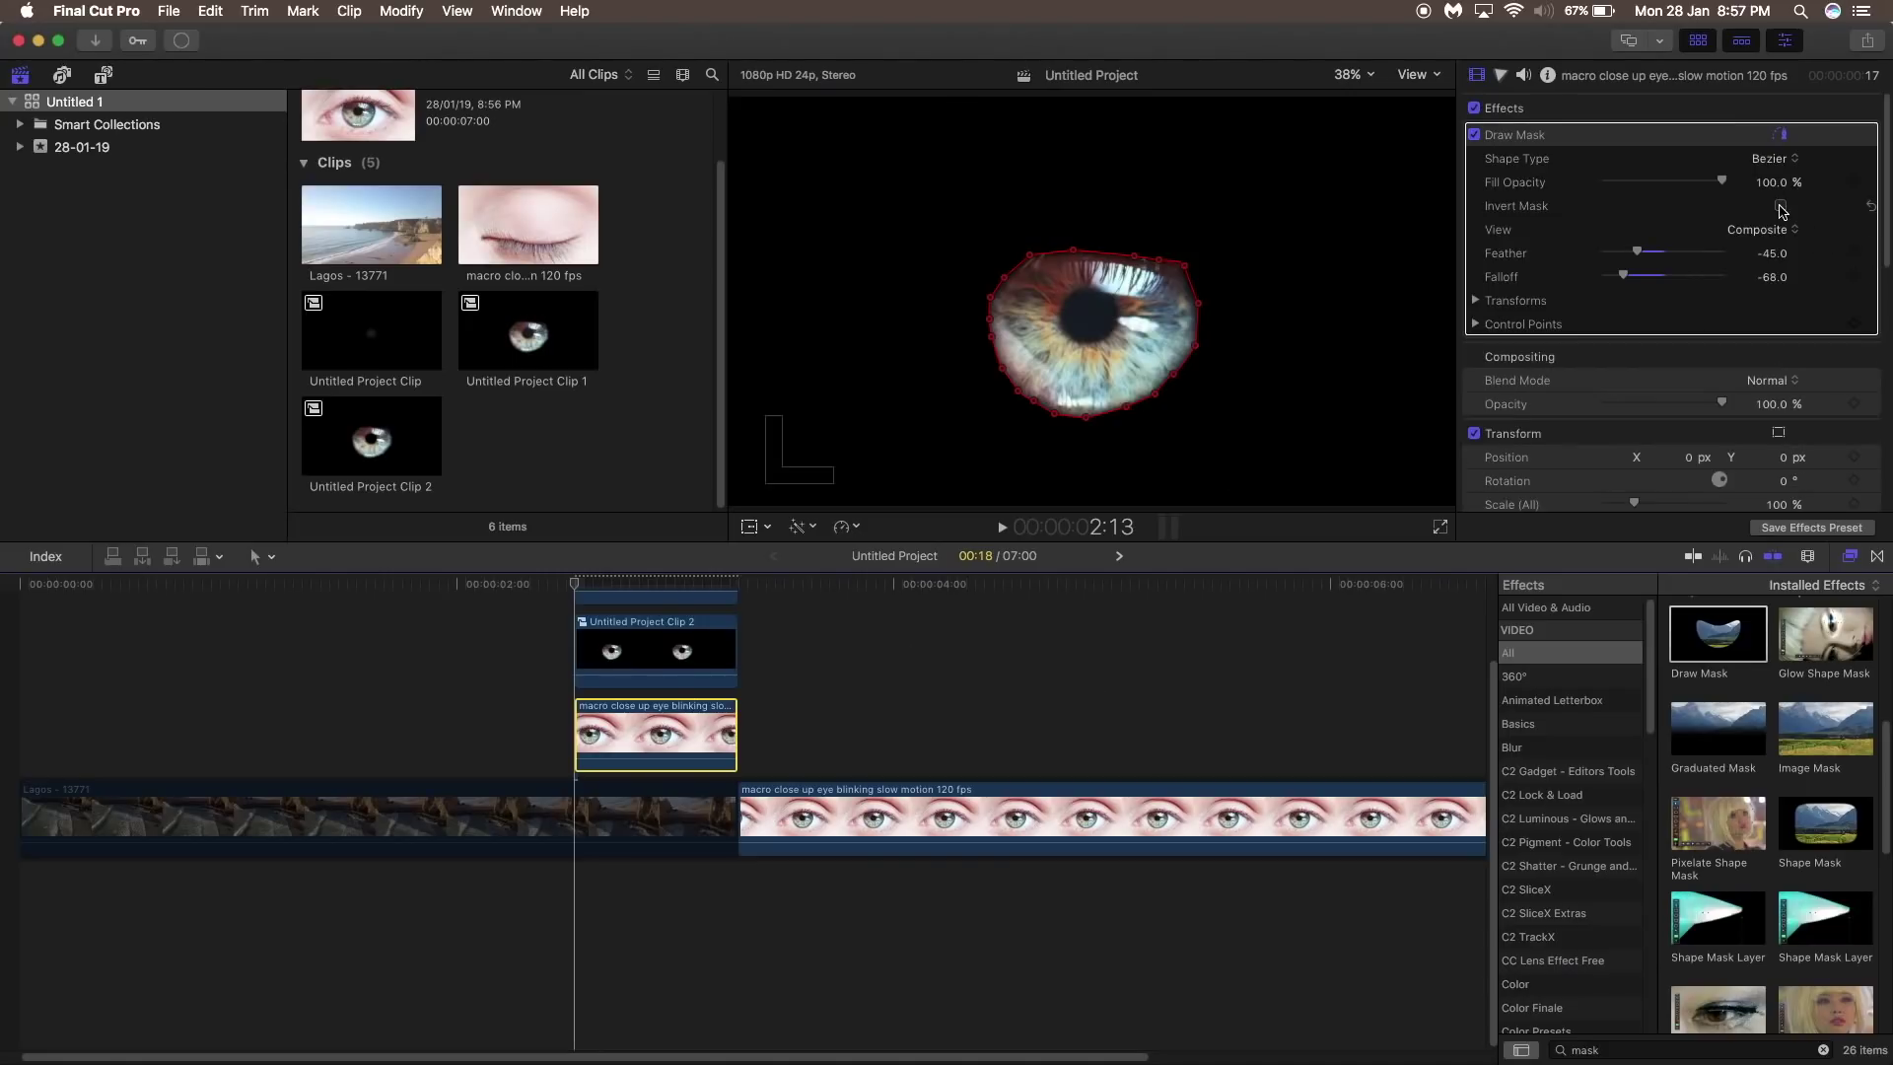
pyautogui.moveTo(623, 761)
pyautogui.hotkey('alt', 'g')
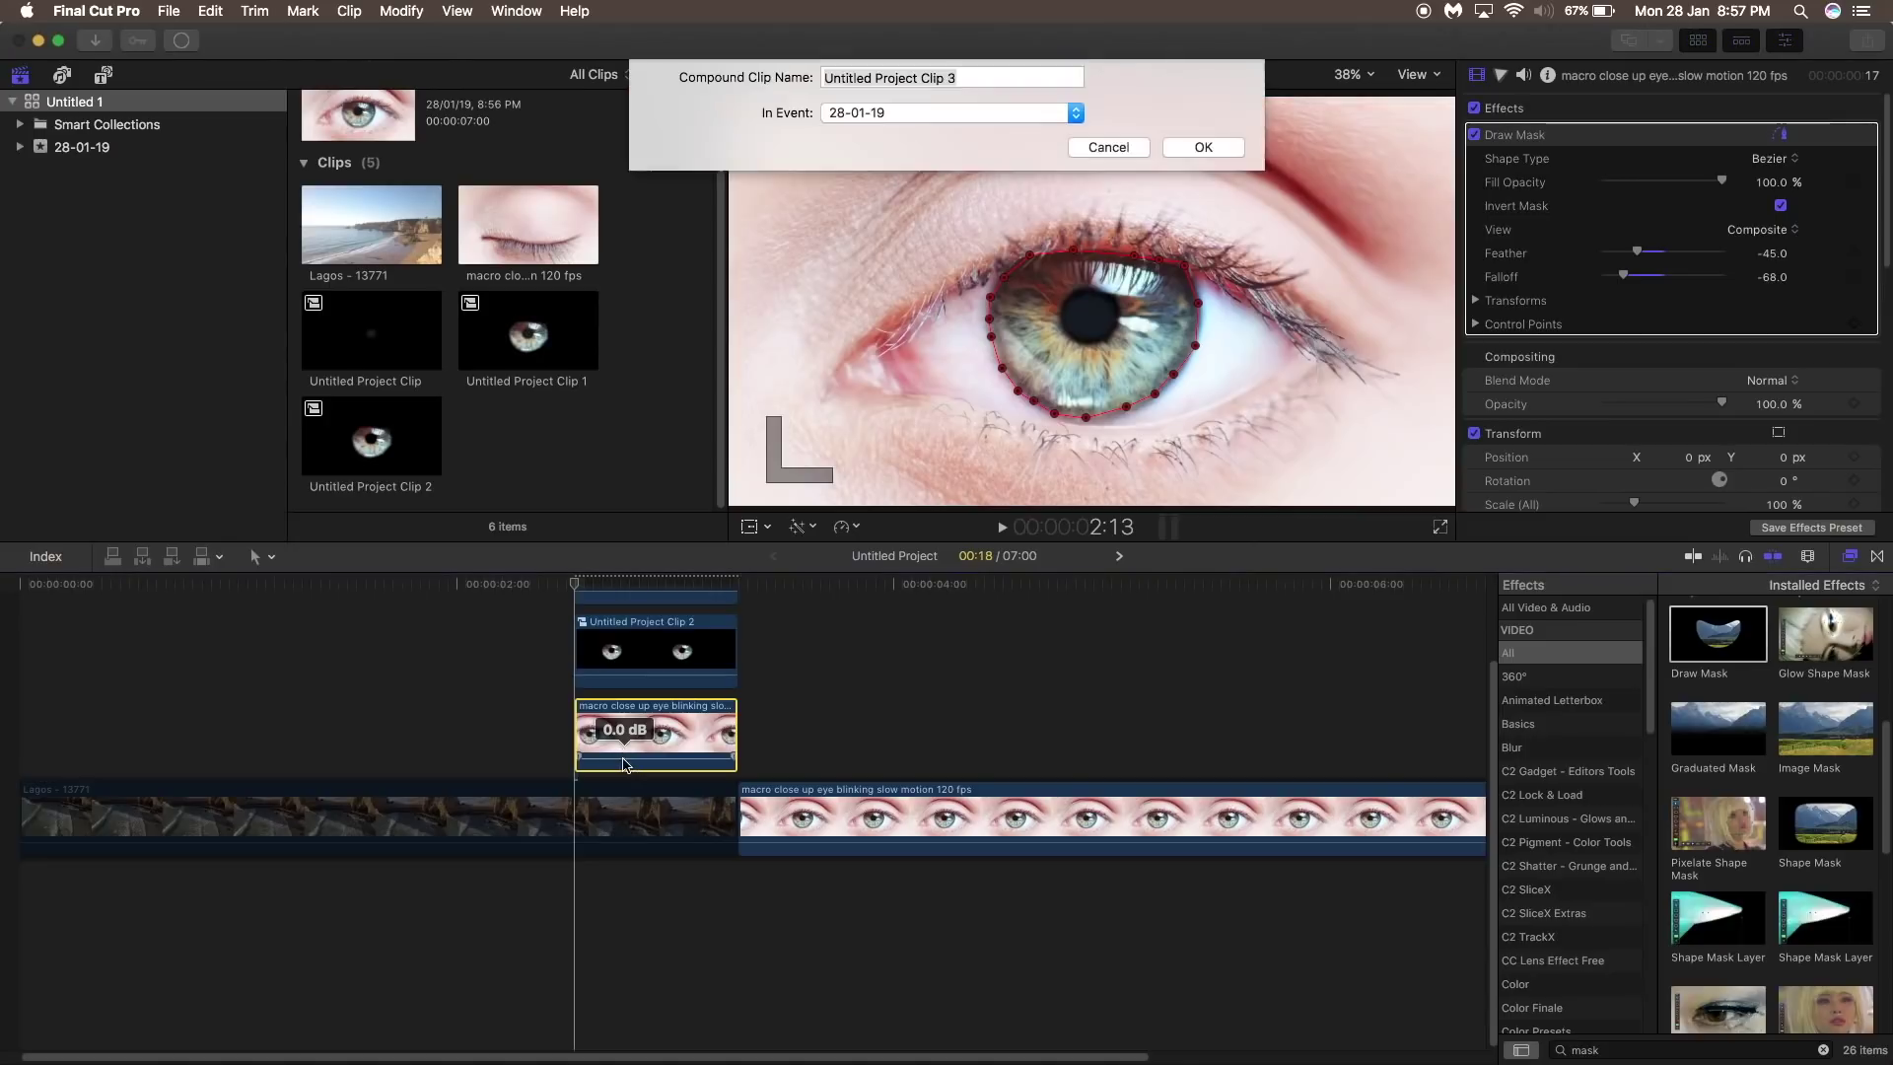
pyautogui.press('Return')
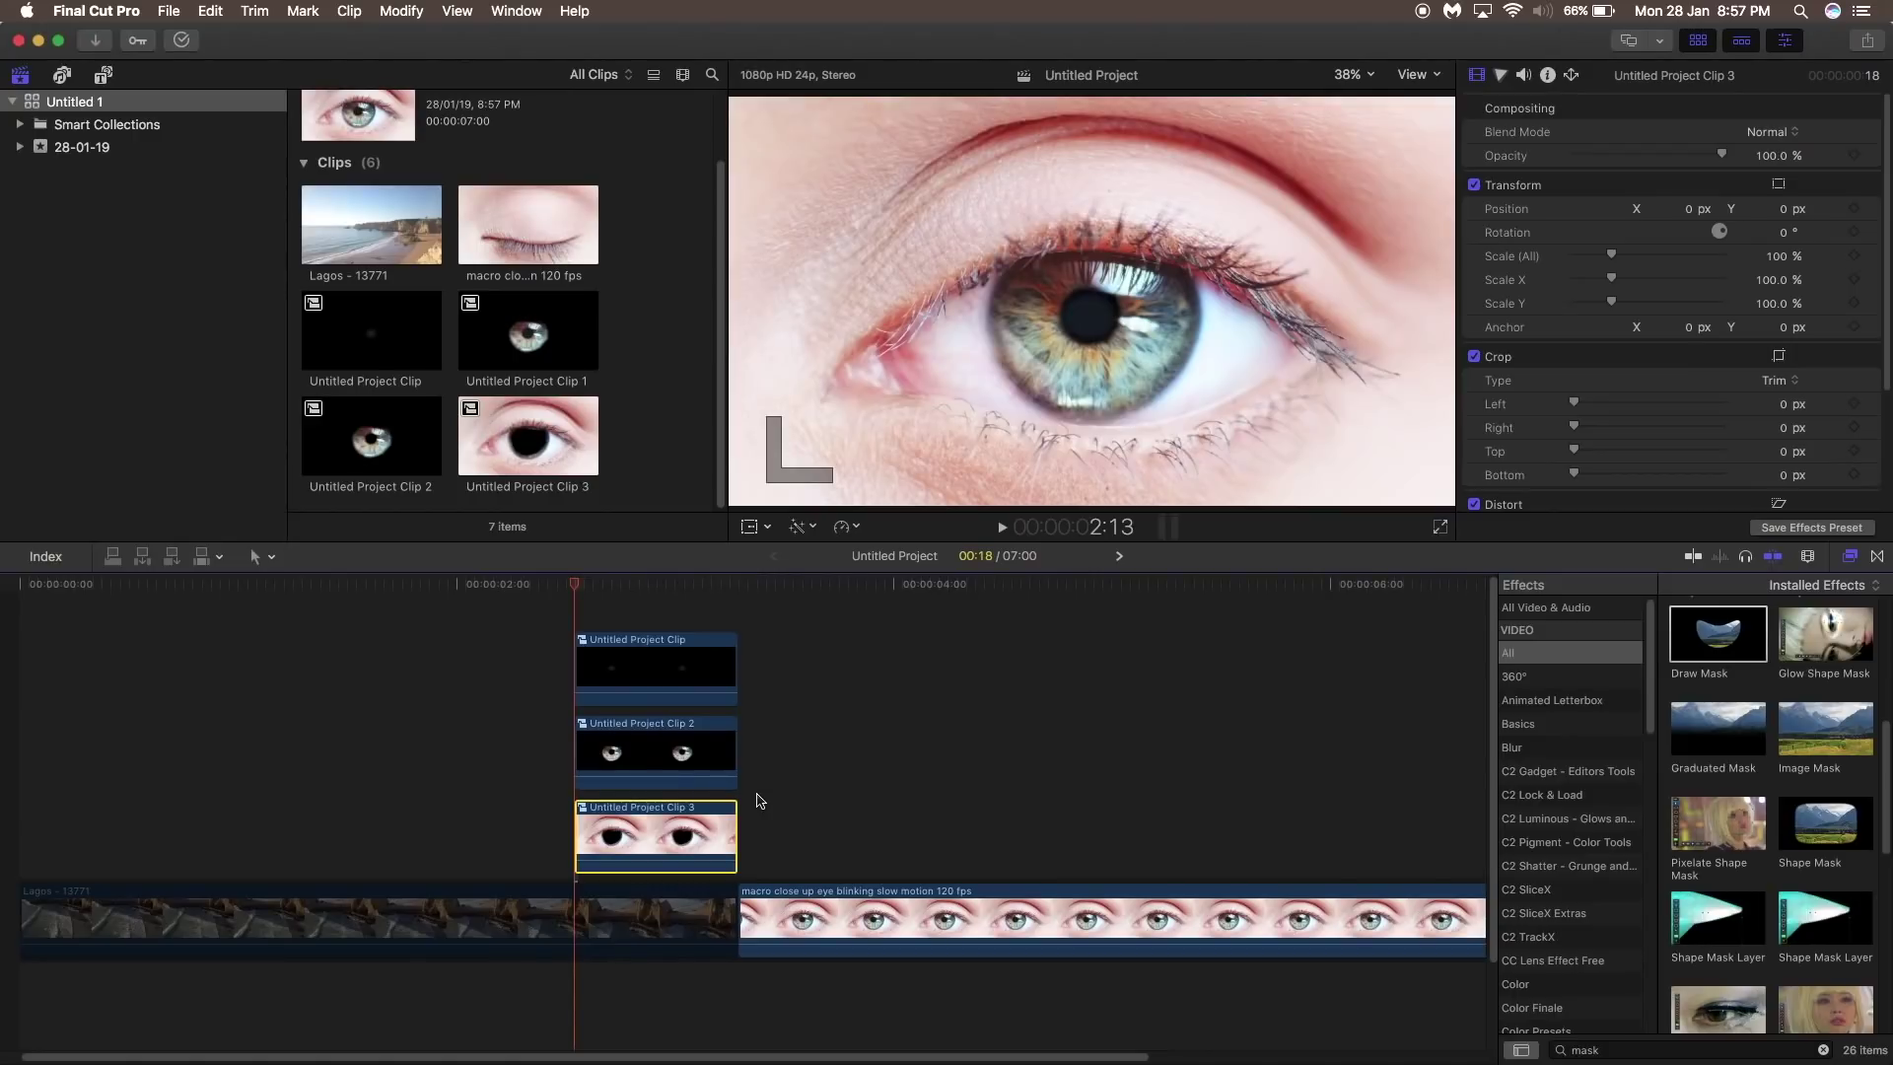
# Step: Disable the two lower compound clips and select the top pupil compound clip, with the playhead at the start of the stack
pyautogui.click(614, 589)
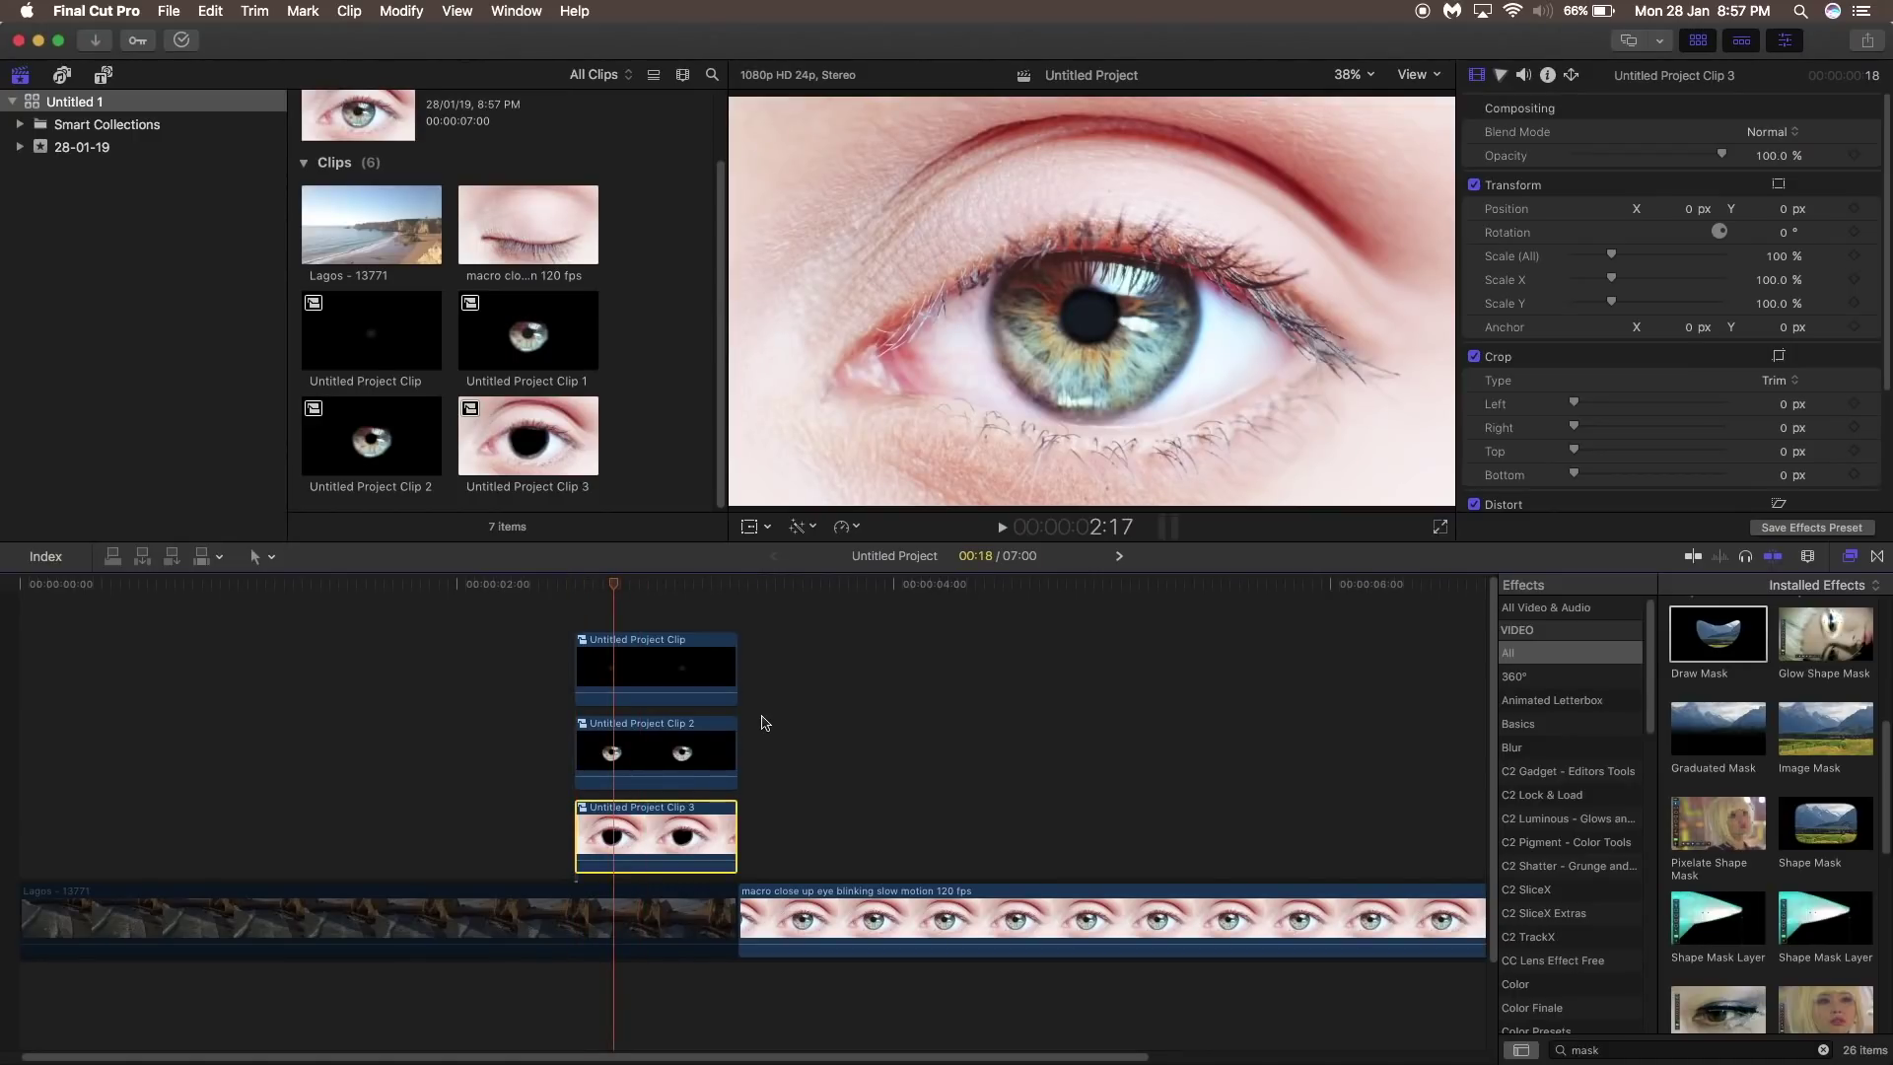
pyautogui.moveTo(775, 736); pyautogui.dragTo(670, 854)
pyautogui.press('v')
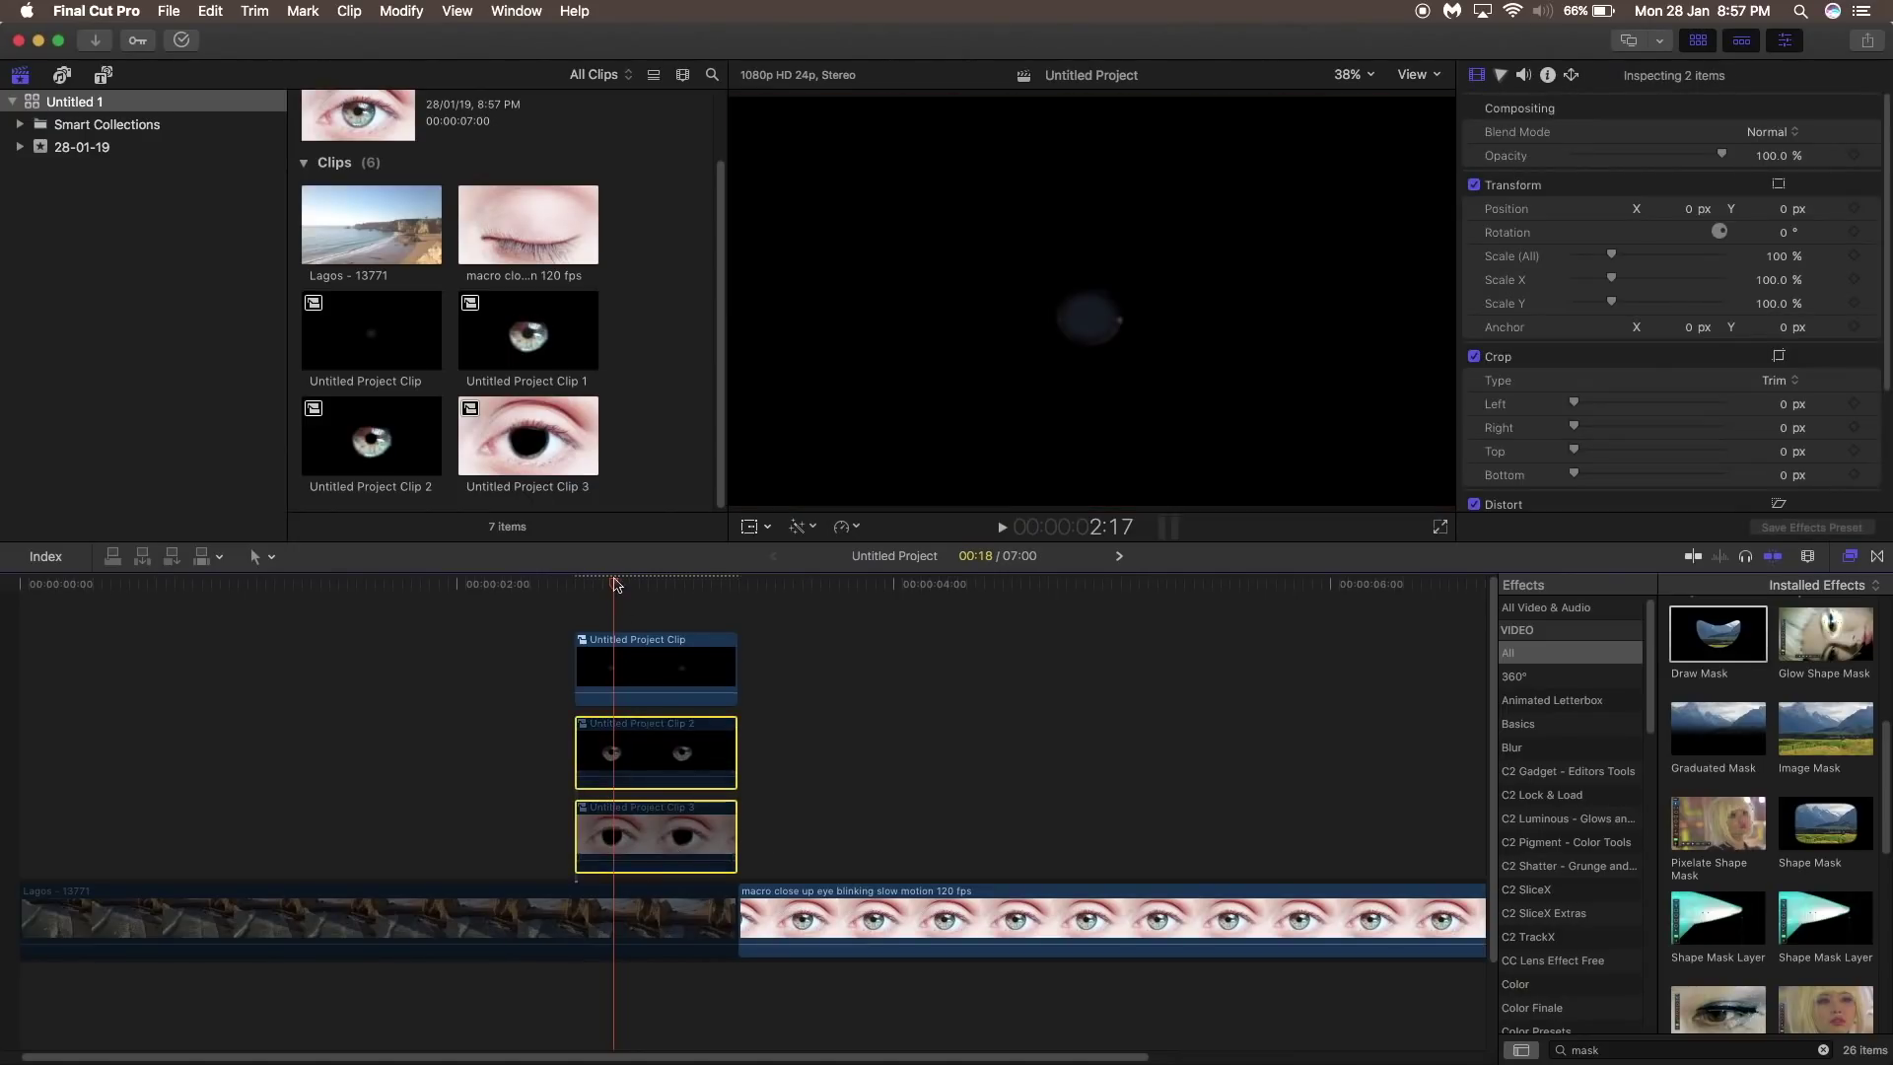
pyautogui.click(572, 591)
pyautogui.click(591, 675)
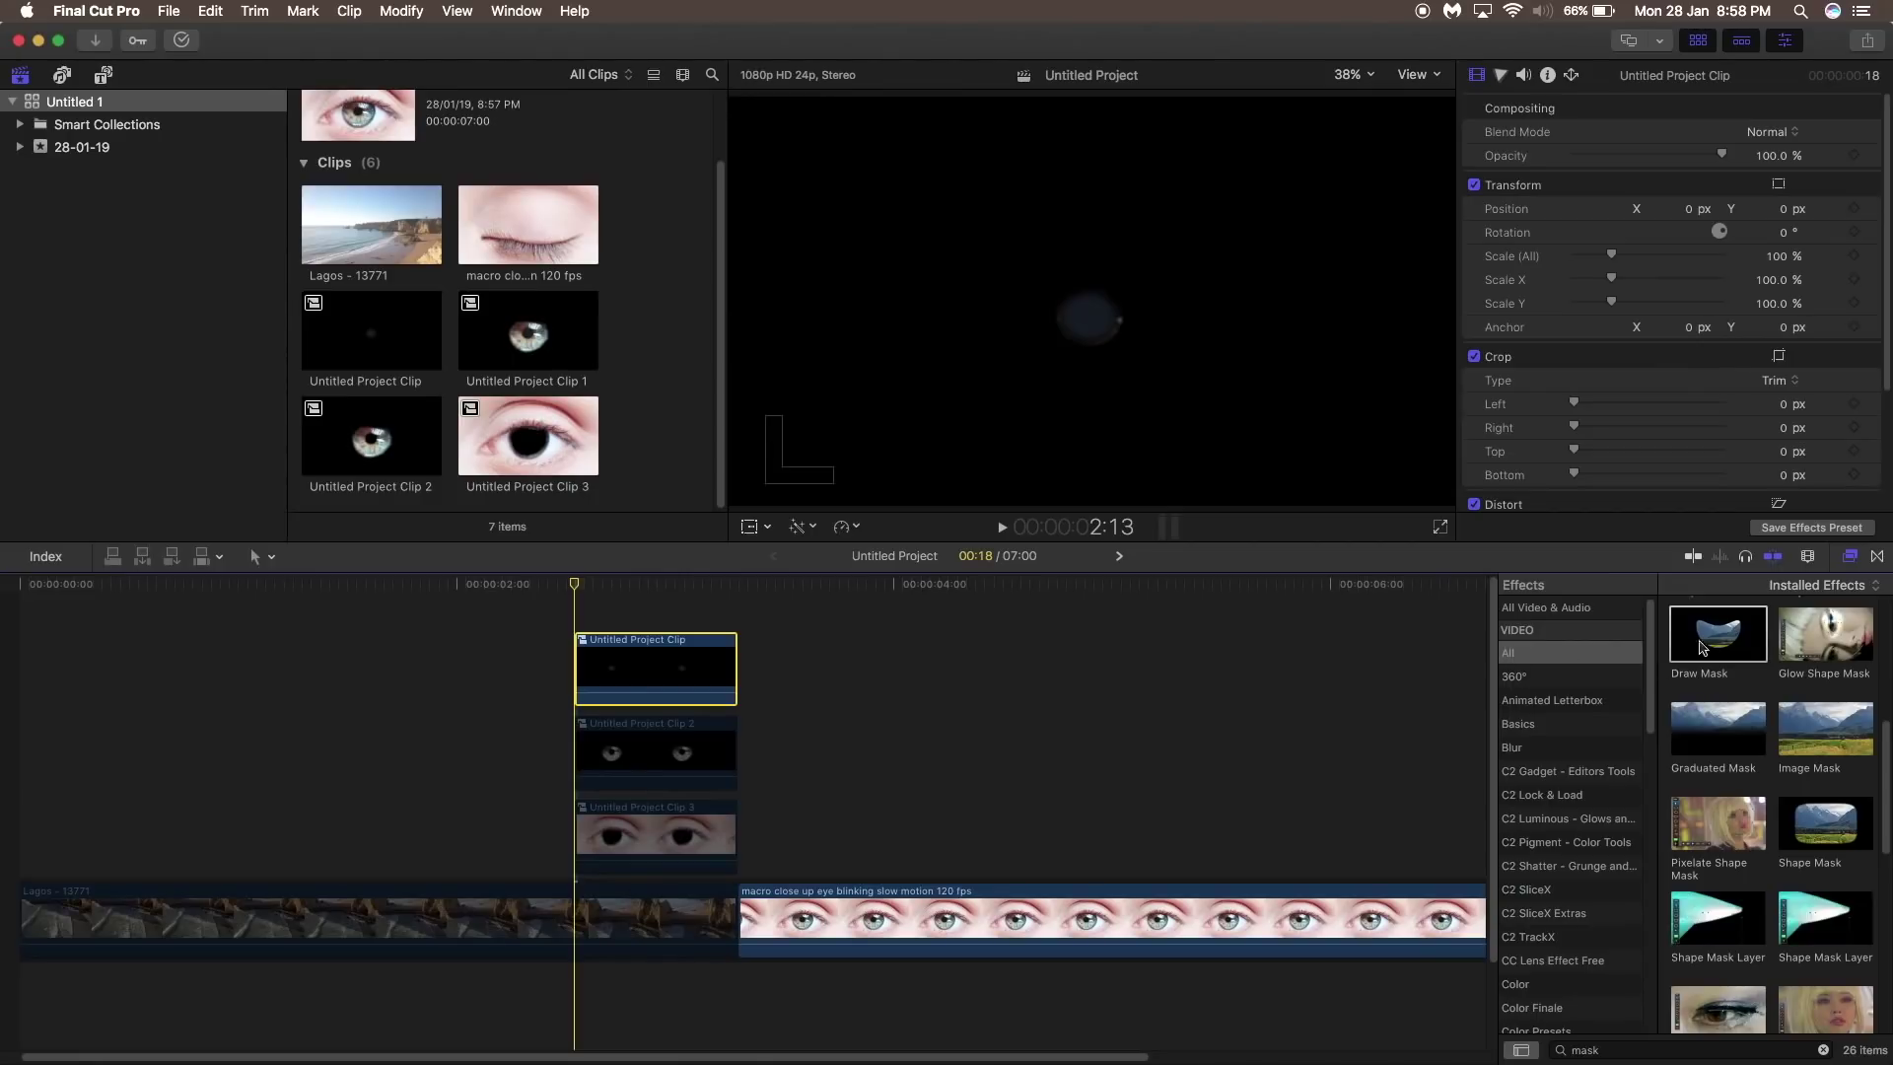
# Step: Apply a Shape Mask to the top pupil compound clip with curvature 100%, radius 0 and feather -100
pyautogui.scroll(2, 1720, 764)
pyautogui.moveTo(1824, 912); pyautogui.dragTo(656, 669)
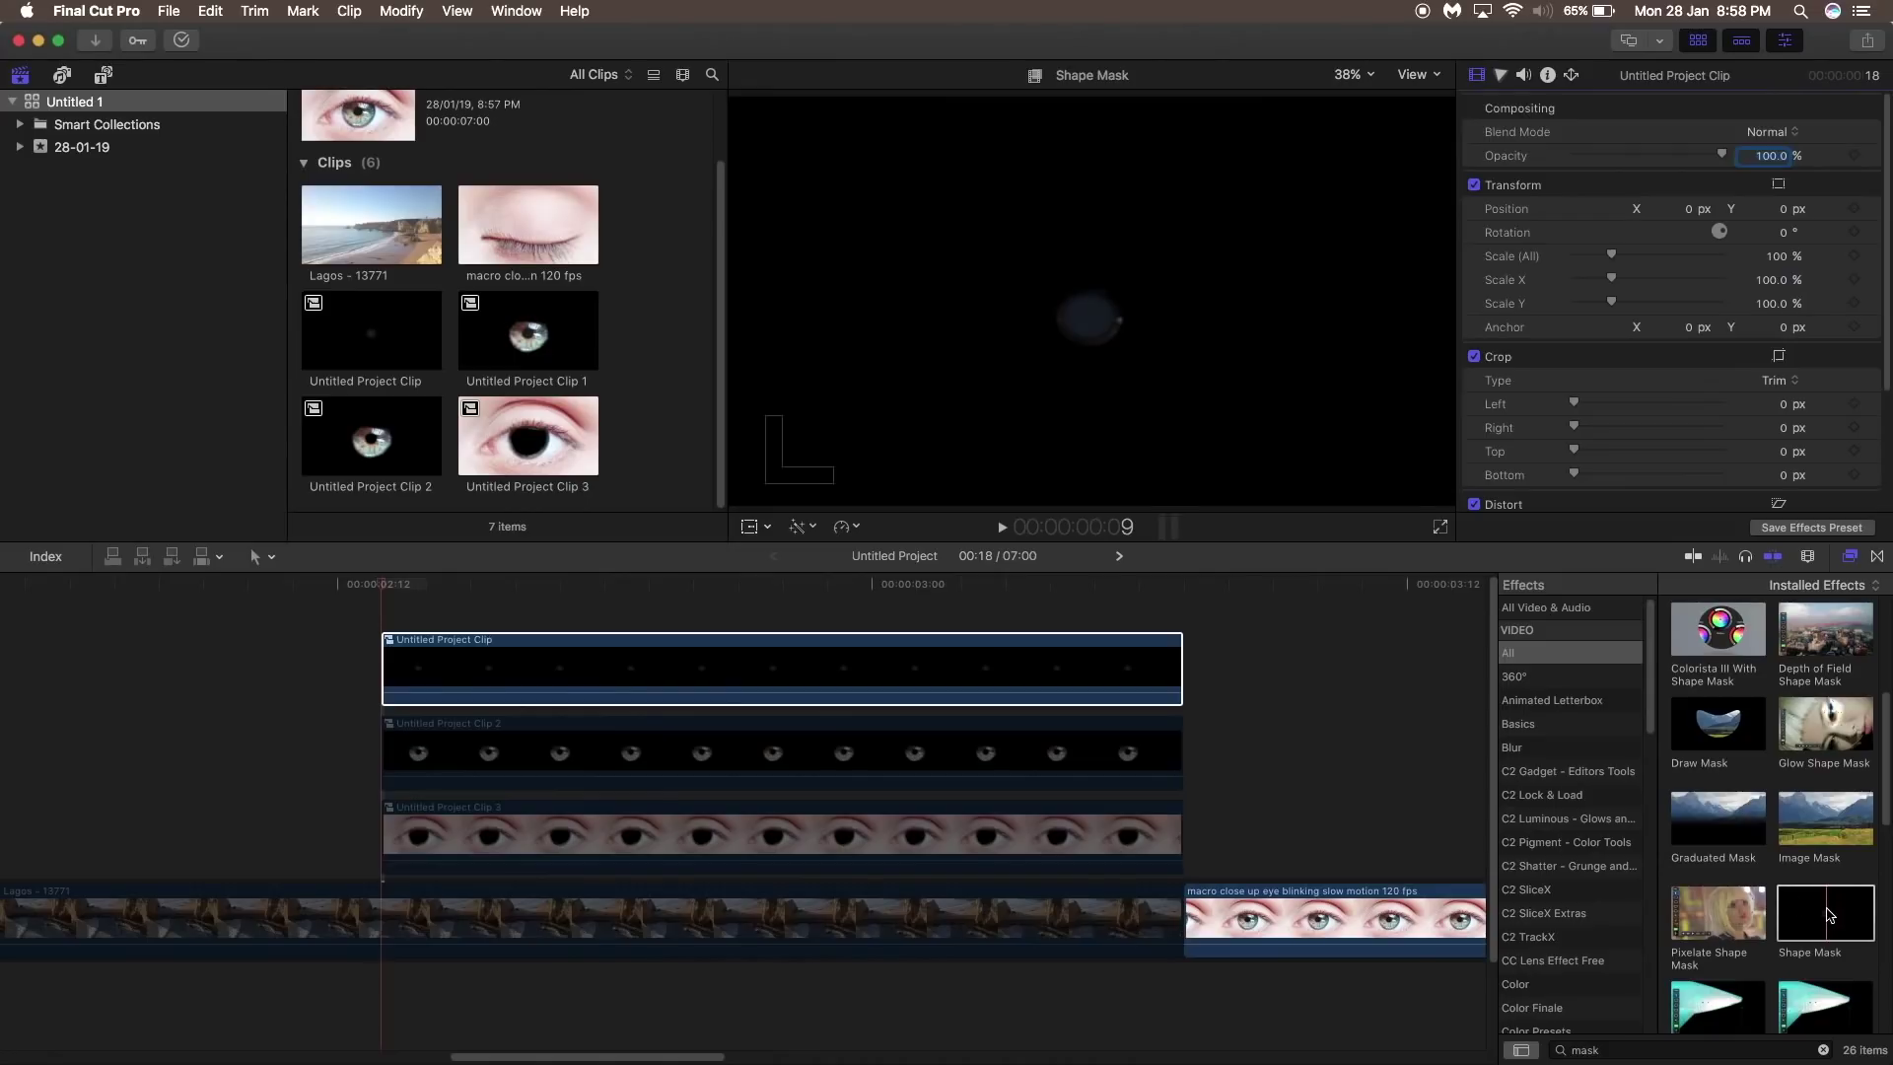
pyautogui.moveTo(1827, 914); pyautogui.dragTo(517, 648)
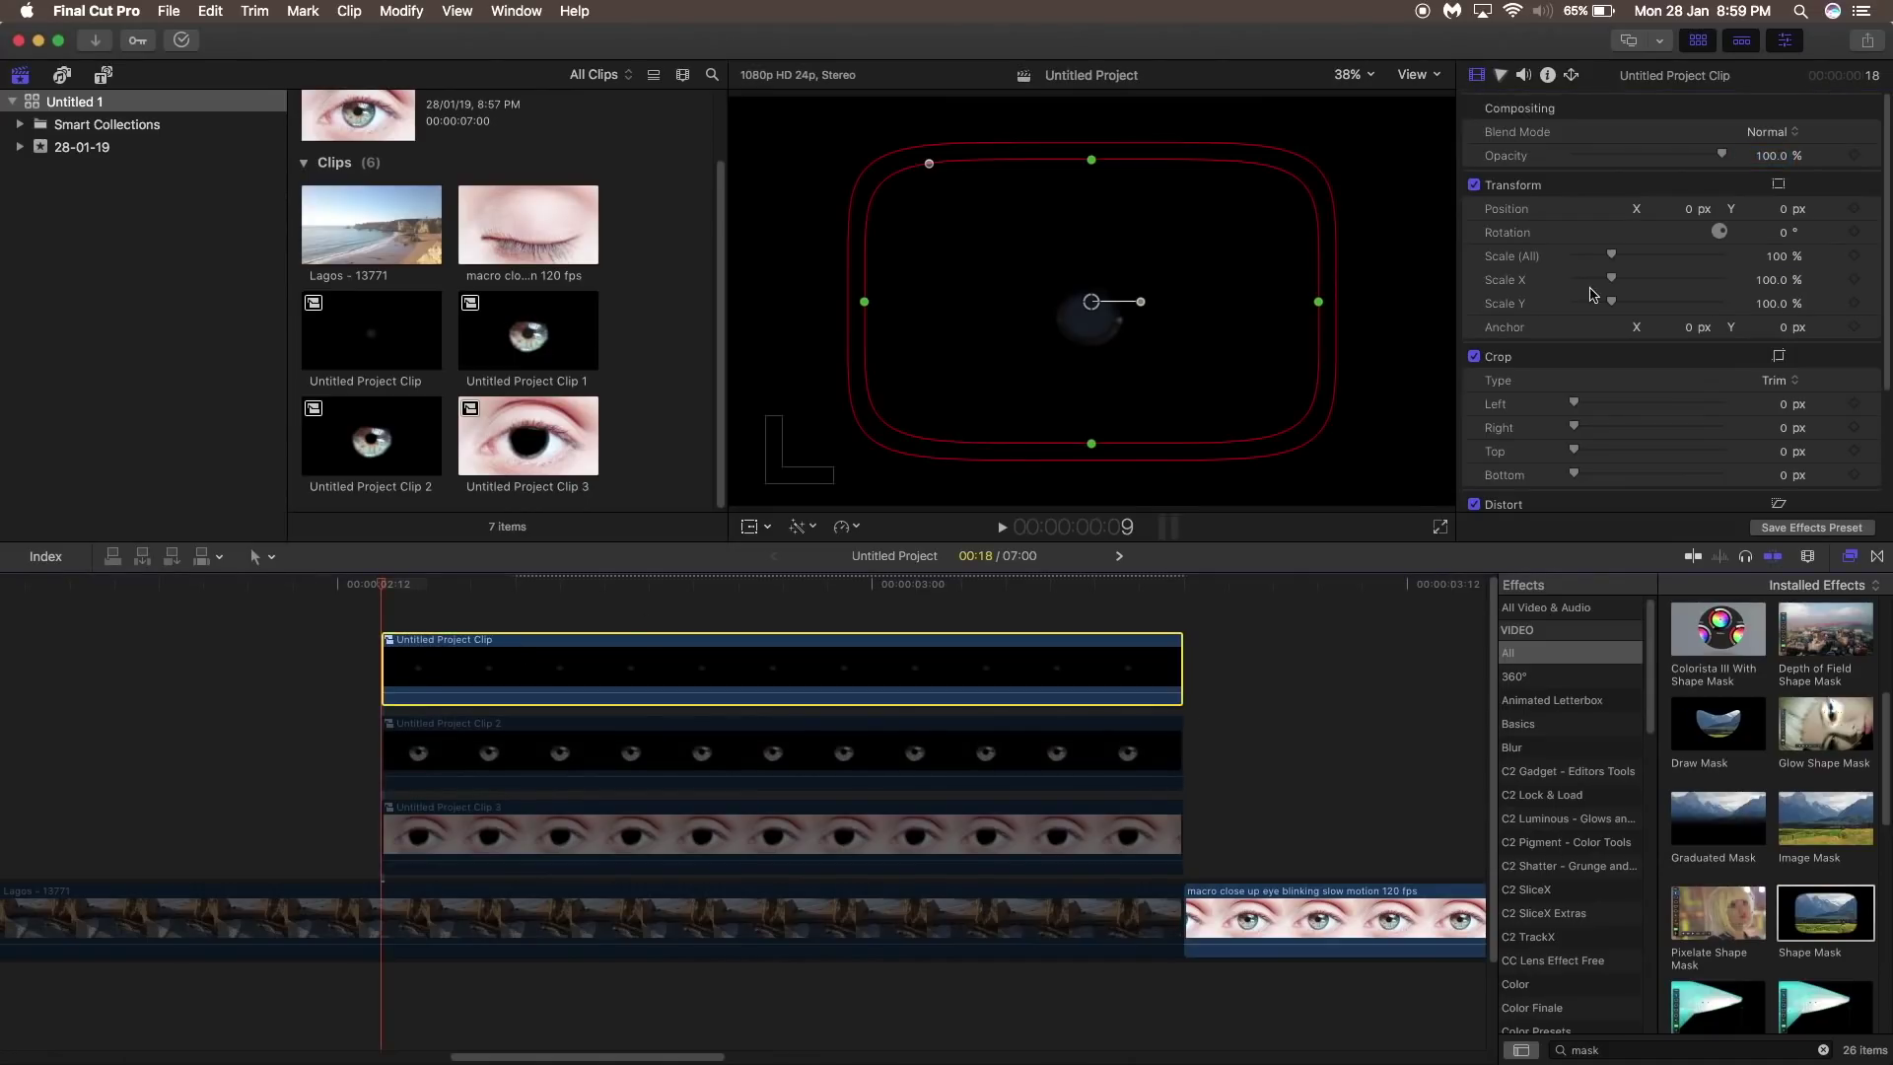
pyautogui.scroll(5, 1590, 293)
pyautogui.moveTo(1644, 182); pyautogui.dragTo(1846, 184)
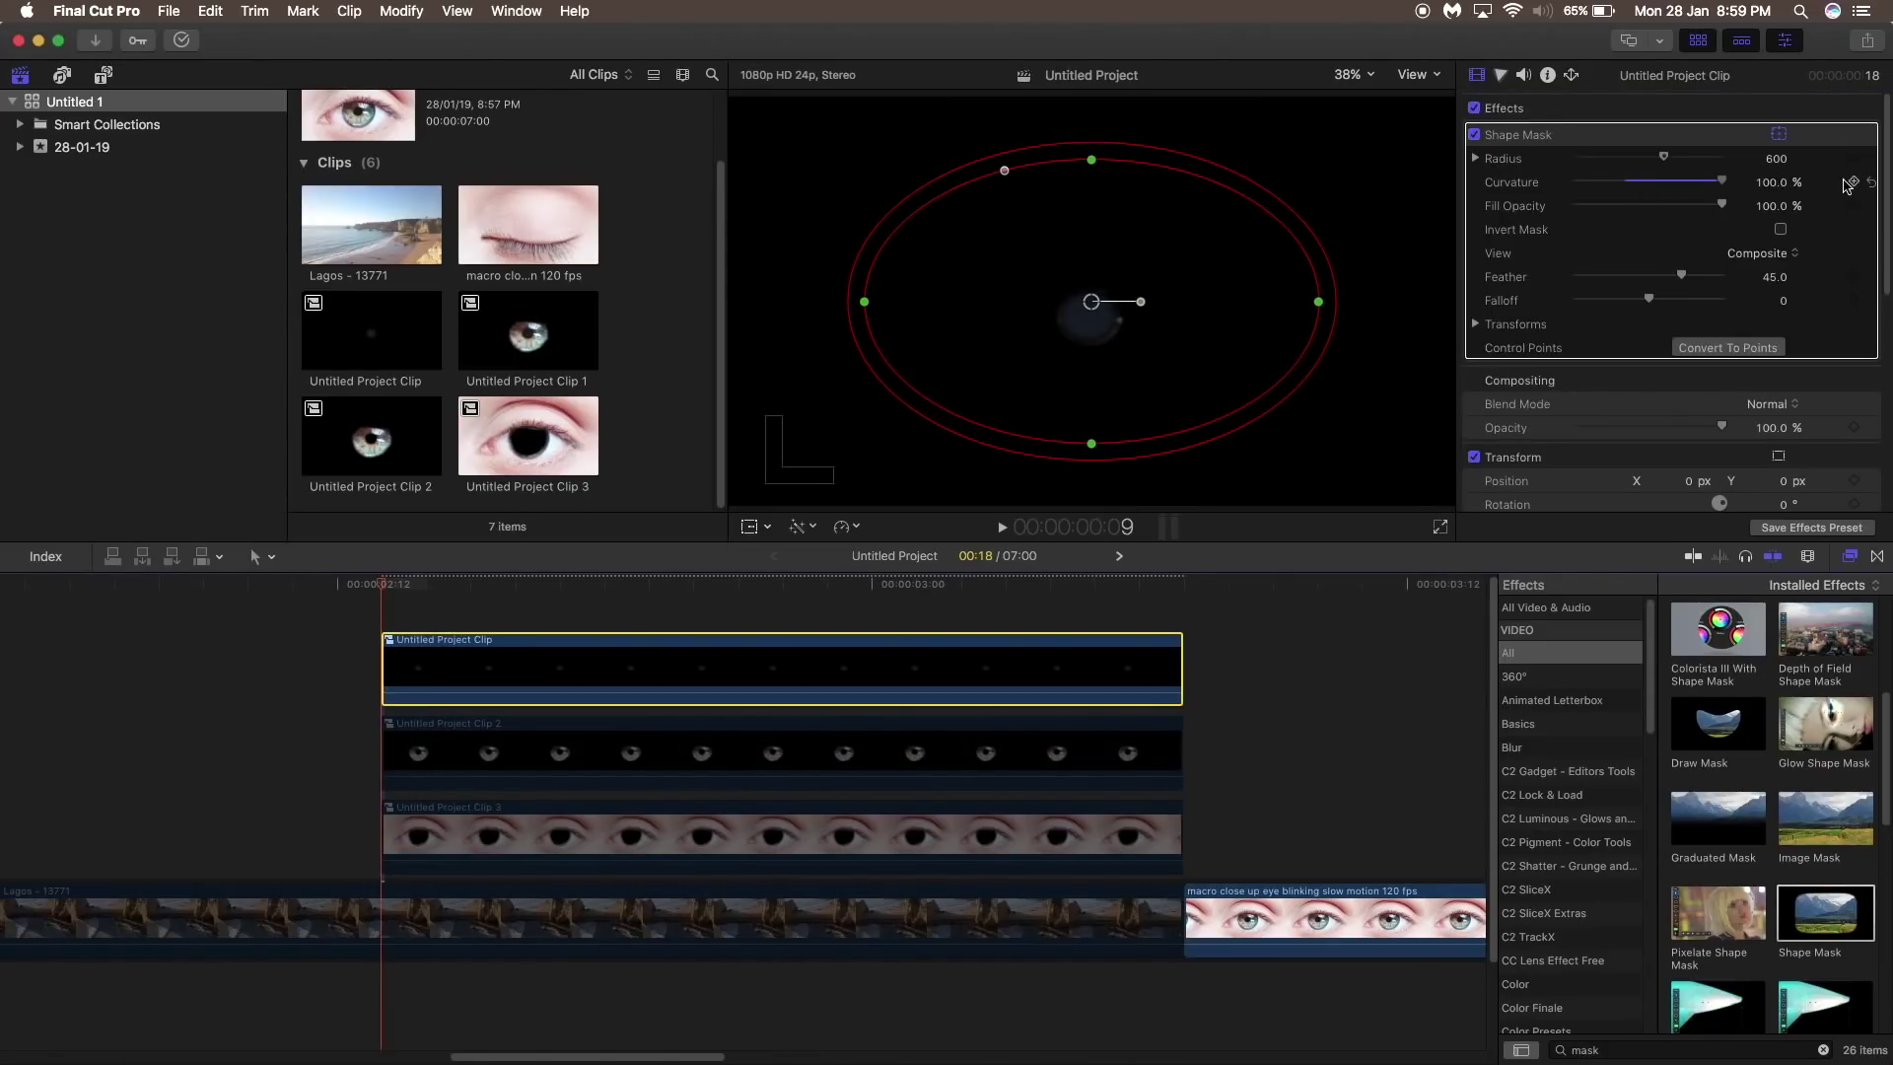
pyautogui.moveTo(1003, 169); pyautogui.dragTo(1101, 169)
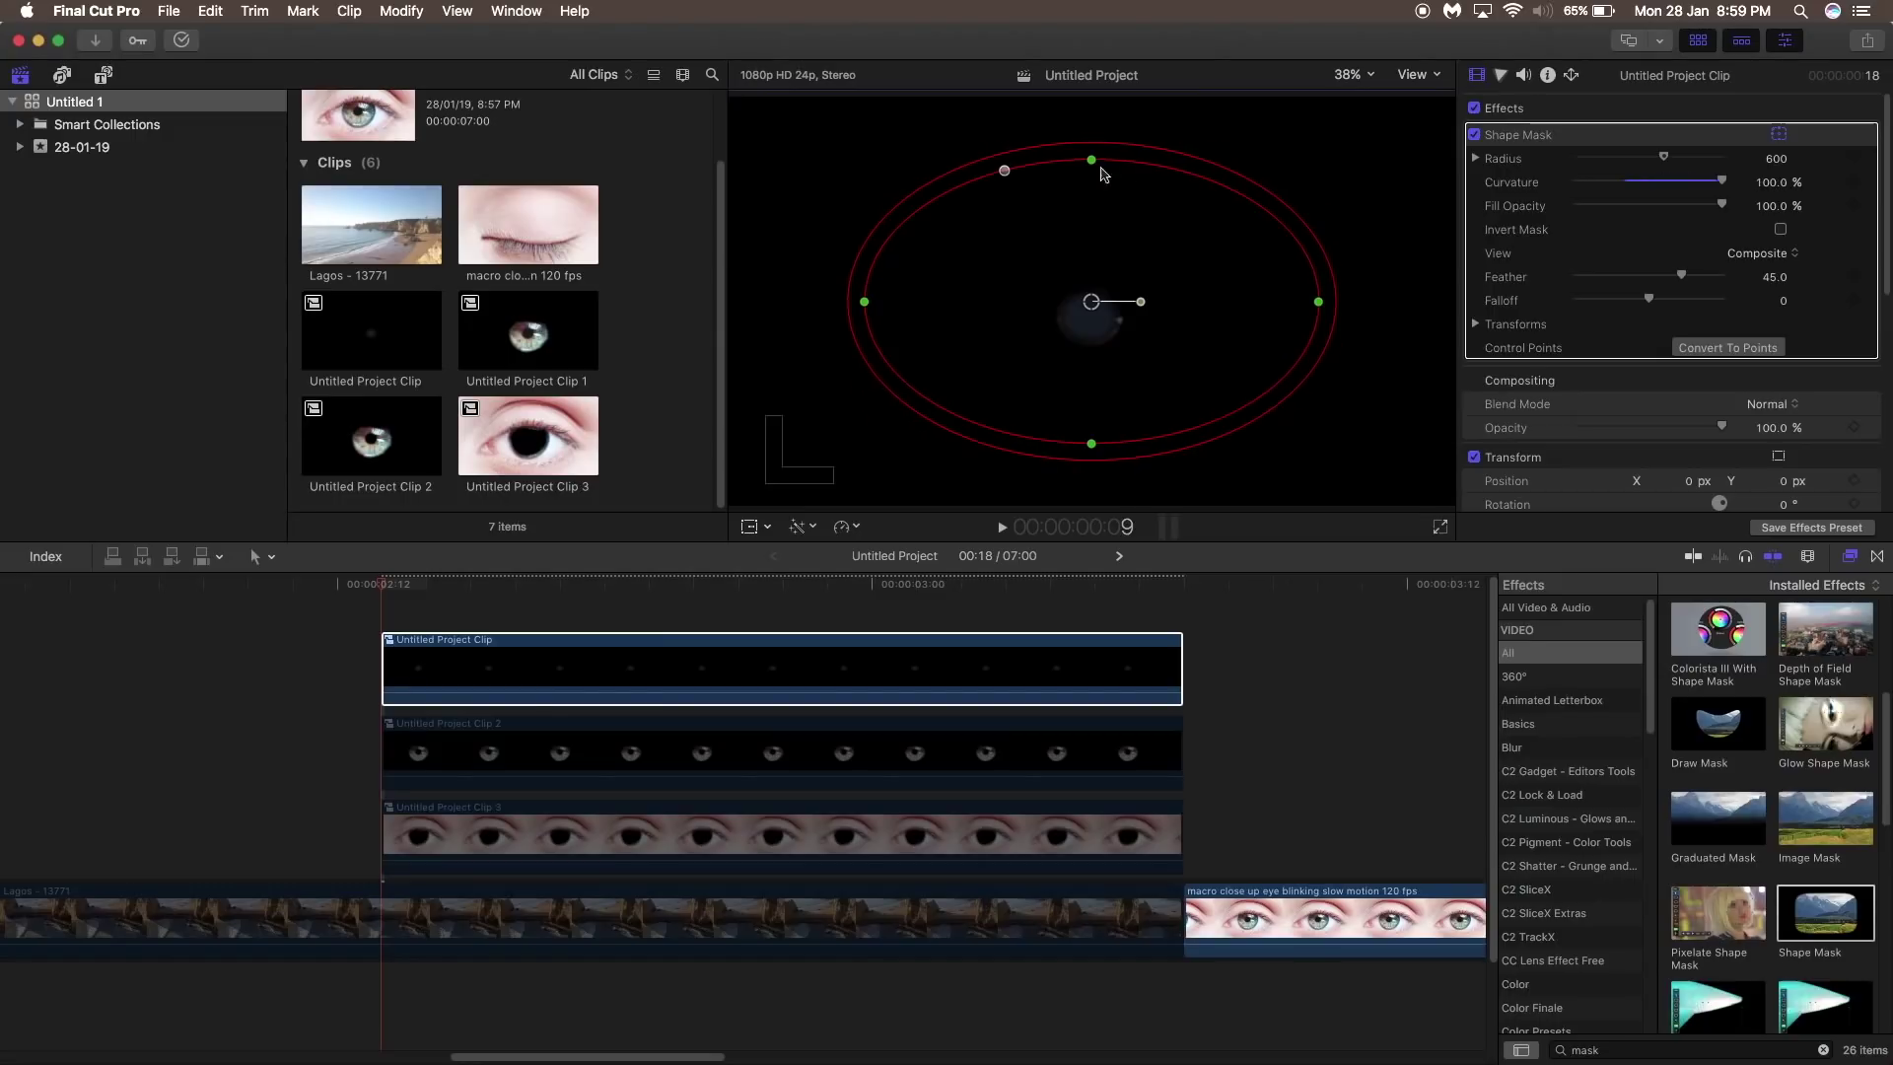
pyautogui.moveTo(1664, 158); pyautogui.dragTo(1554, 164)
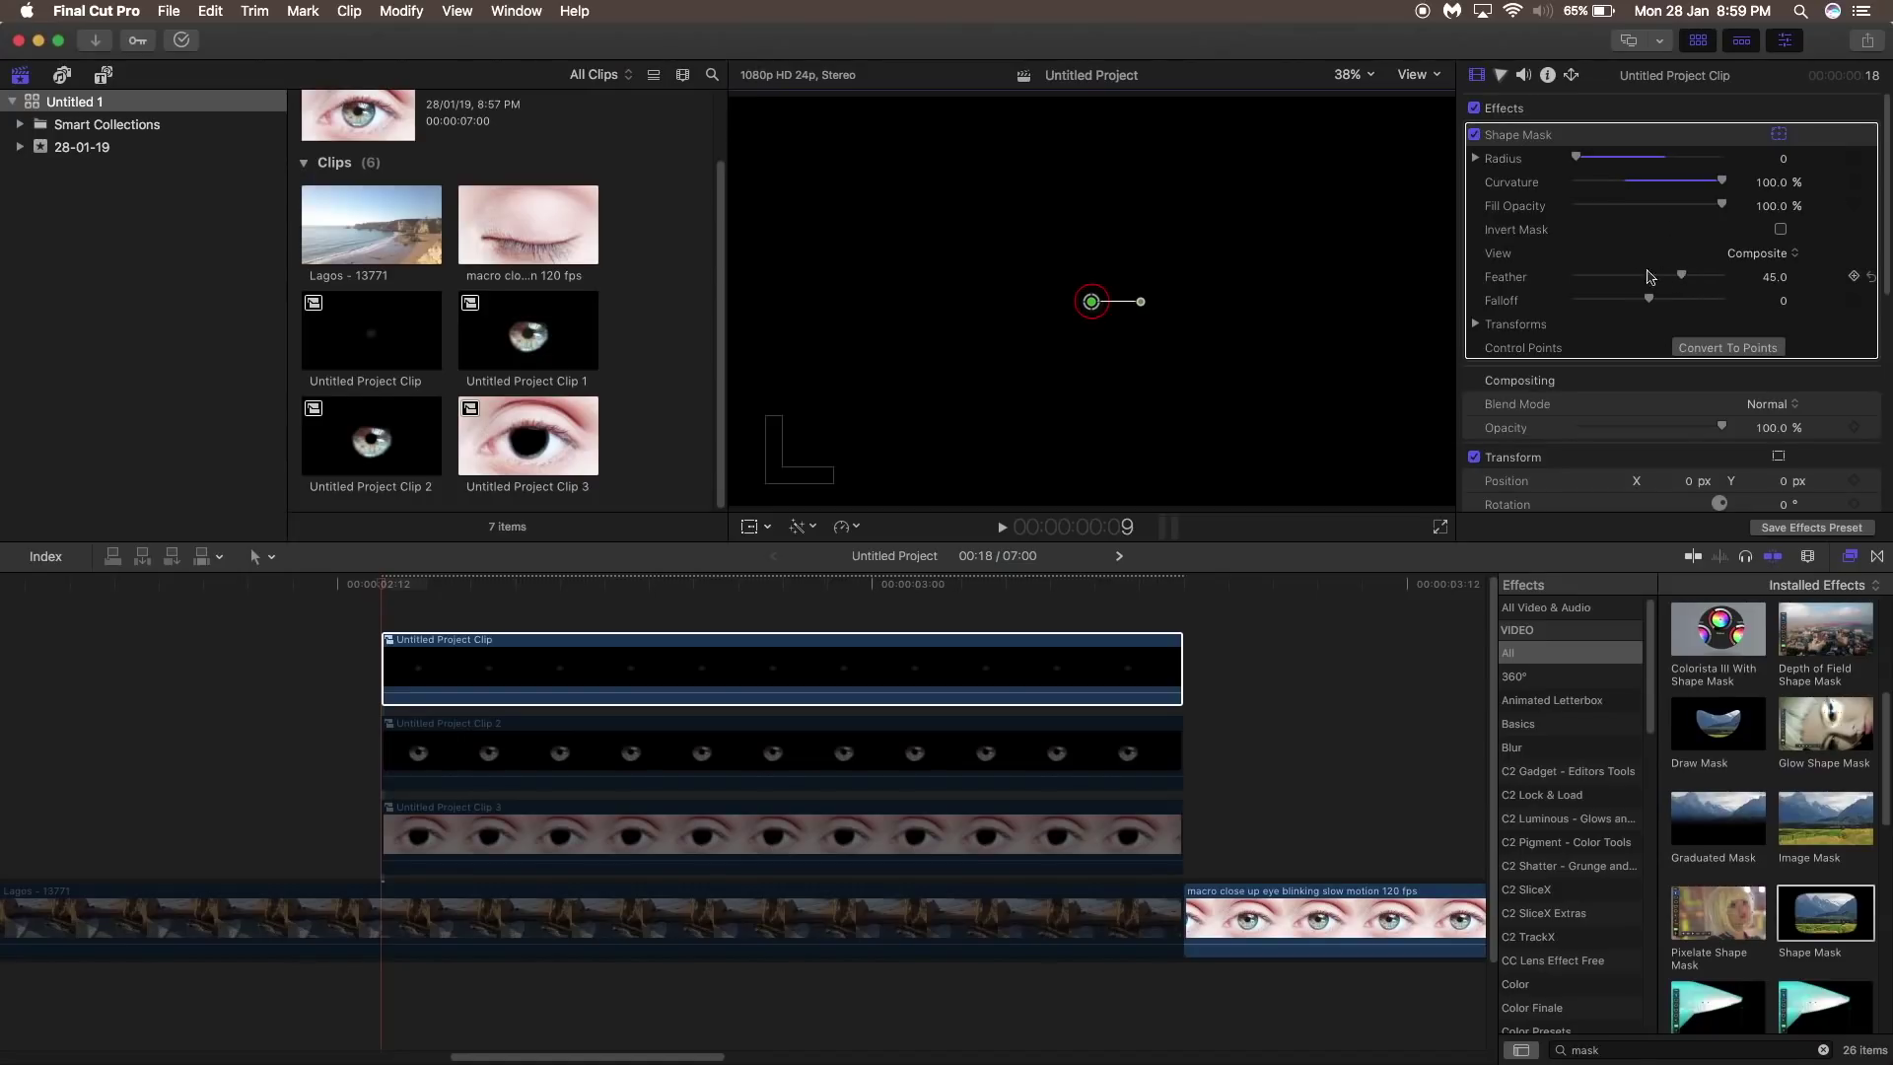
pyautogui.moveTo(1651, 277); pyautogui.dragTo(1570, 273)
# Step: Keyframe the Shape Mask's radius at the start of the clip, and move the playhead to 2:20
pyautogui.click(1854, 158)
pyautogui.click(705, 583)
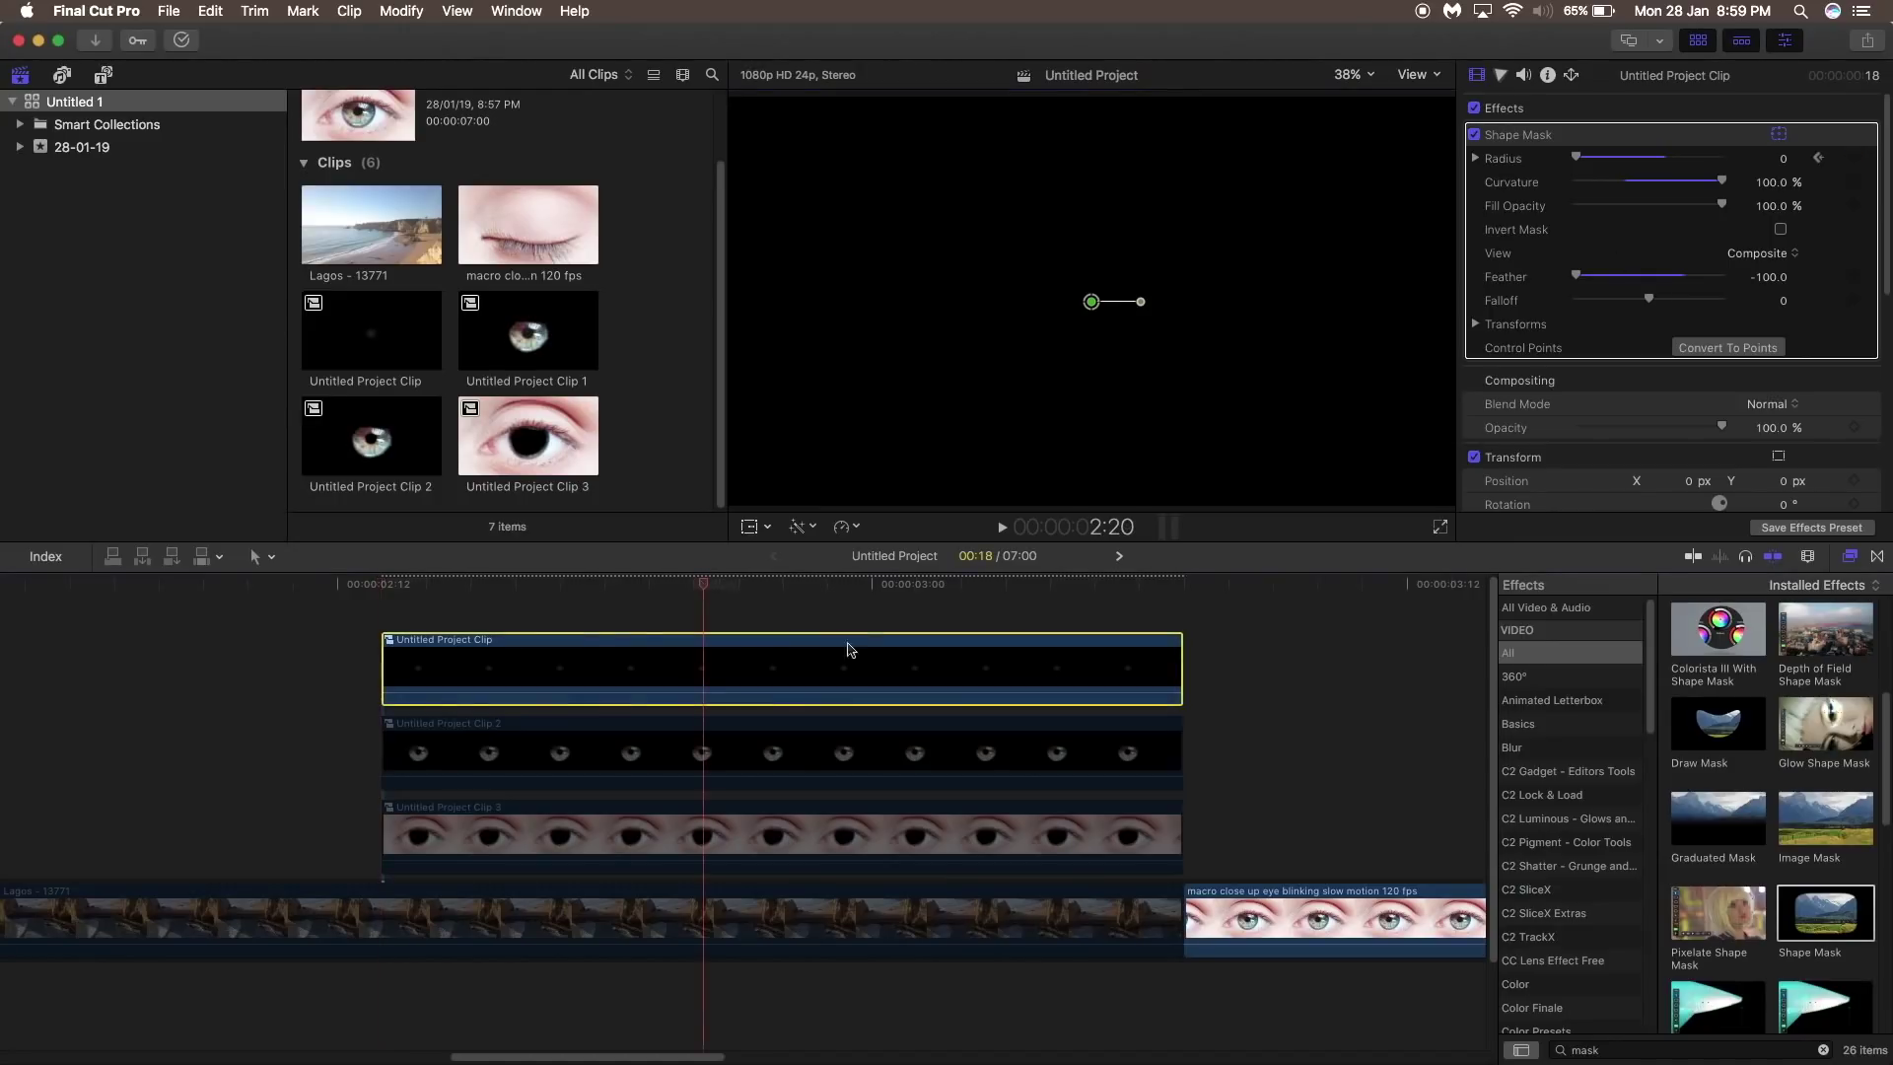
# Step: Keyframe the pupil clip's Shape Mask radius at 253 at 2:20 and add a marker to the clip there
pyautogui.click(1851, 158)
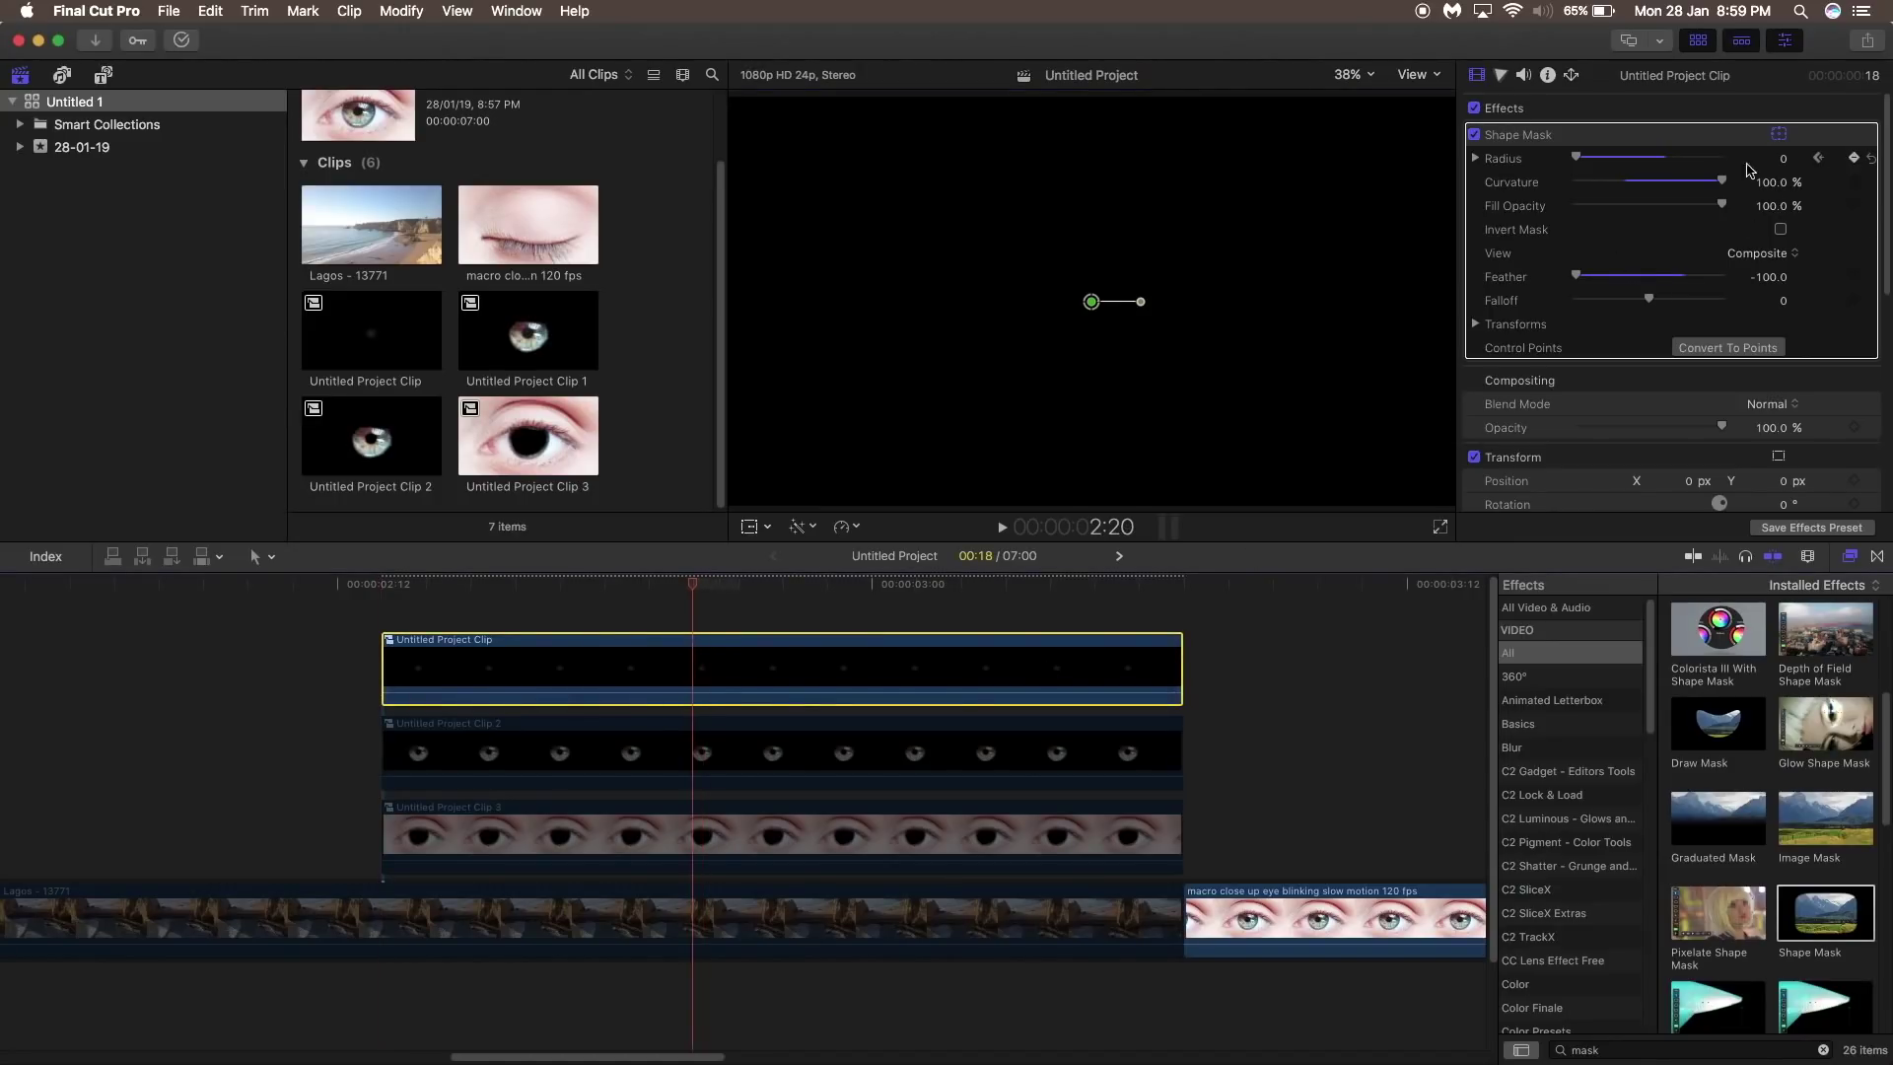
pyautogui.moveTo(1583, 161); pyautogui.dragTo(1615, 162)
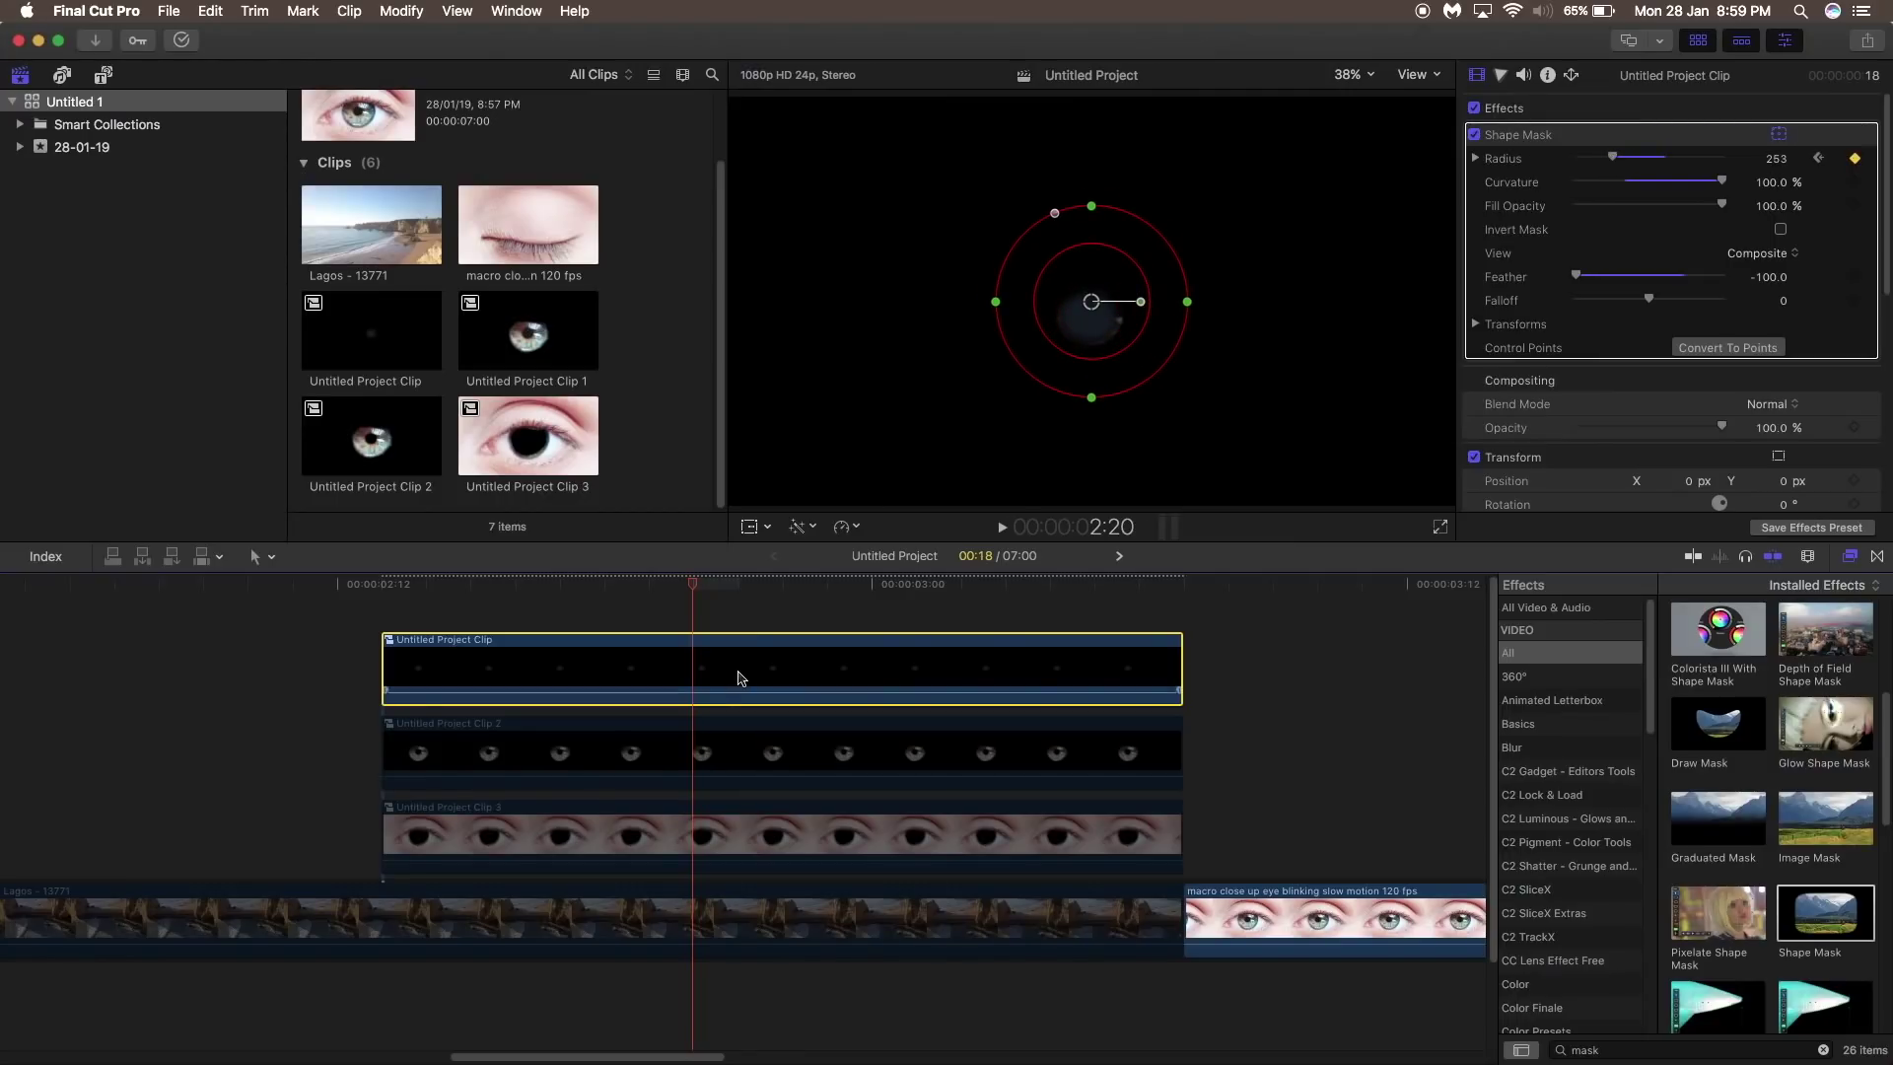
pyautogui.click(697, 760)
pyautogui.click(706, 672)
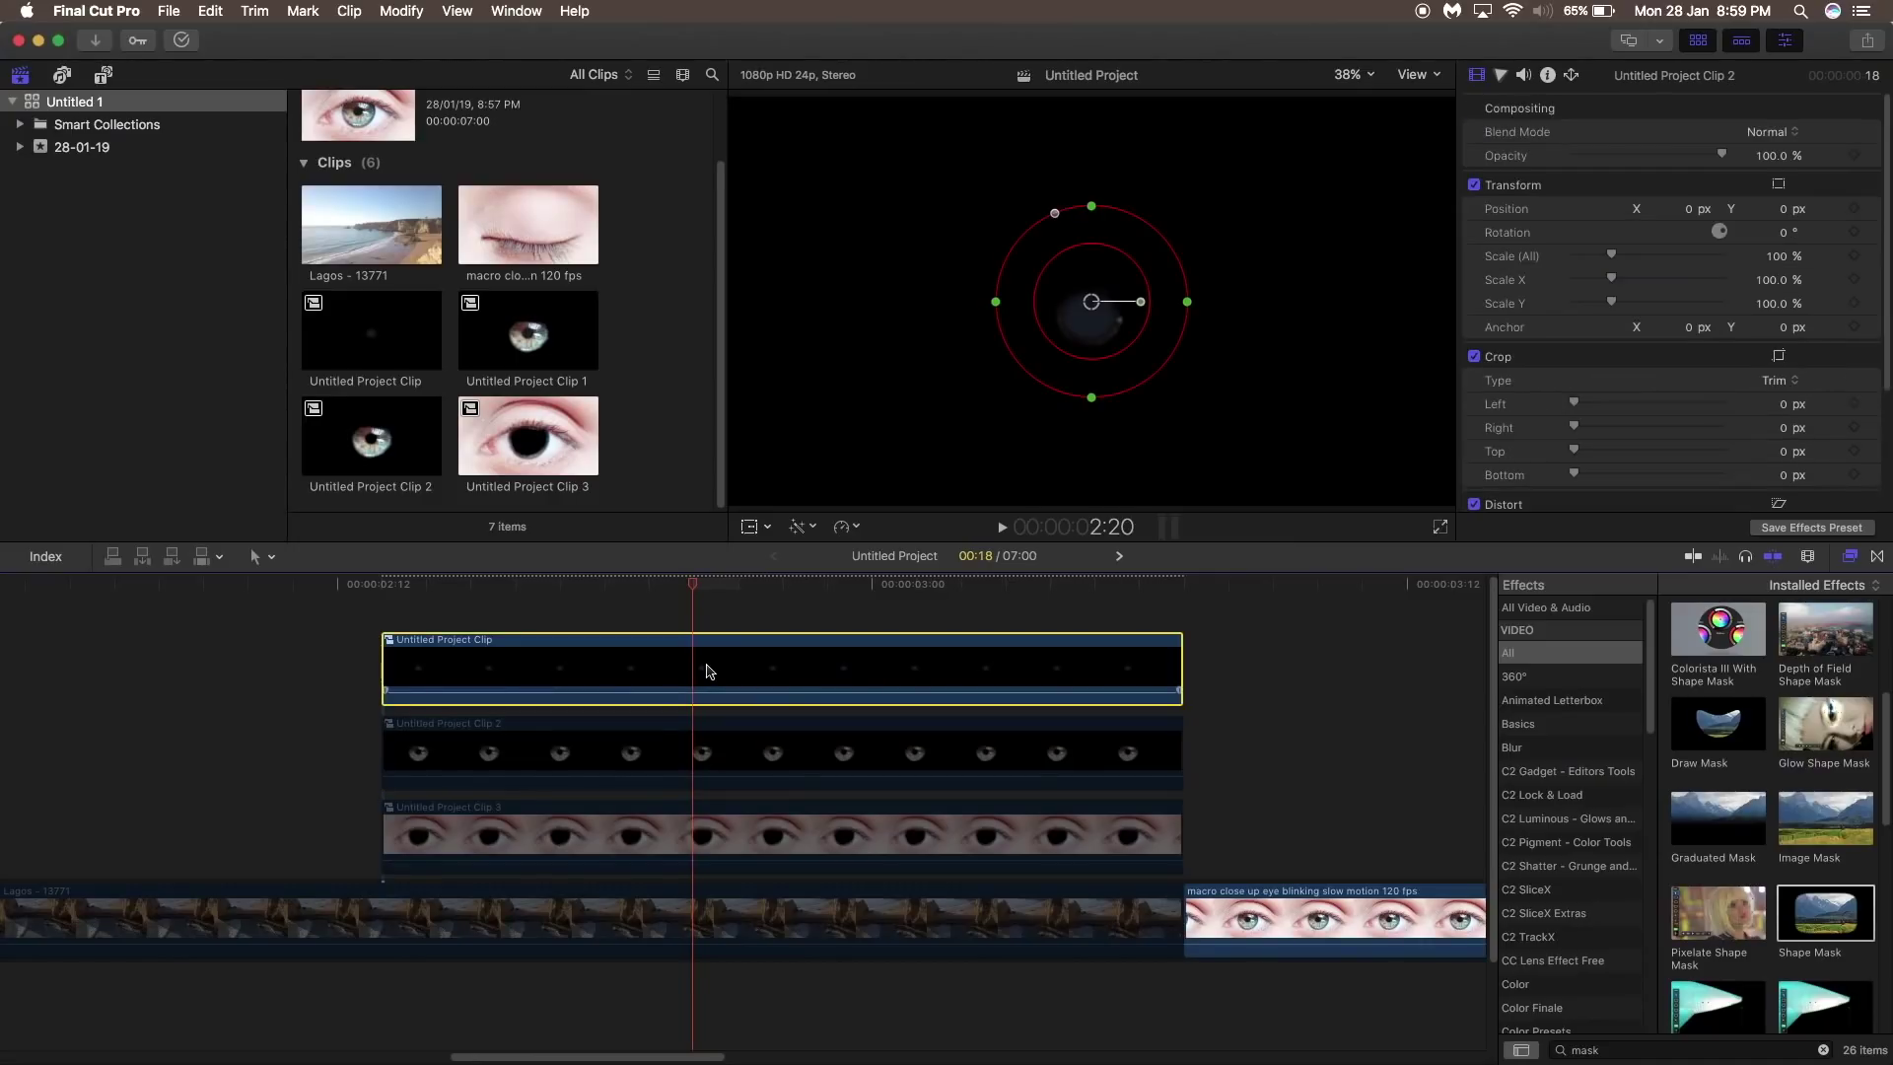
# Step: Enable the iris compound clip and apply a Shape Mask with 100% curvature to it
pyautogui.click(700, 753)
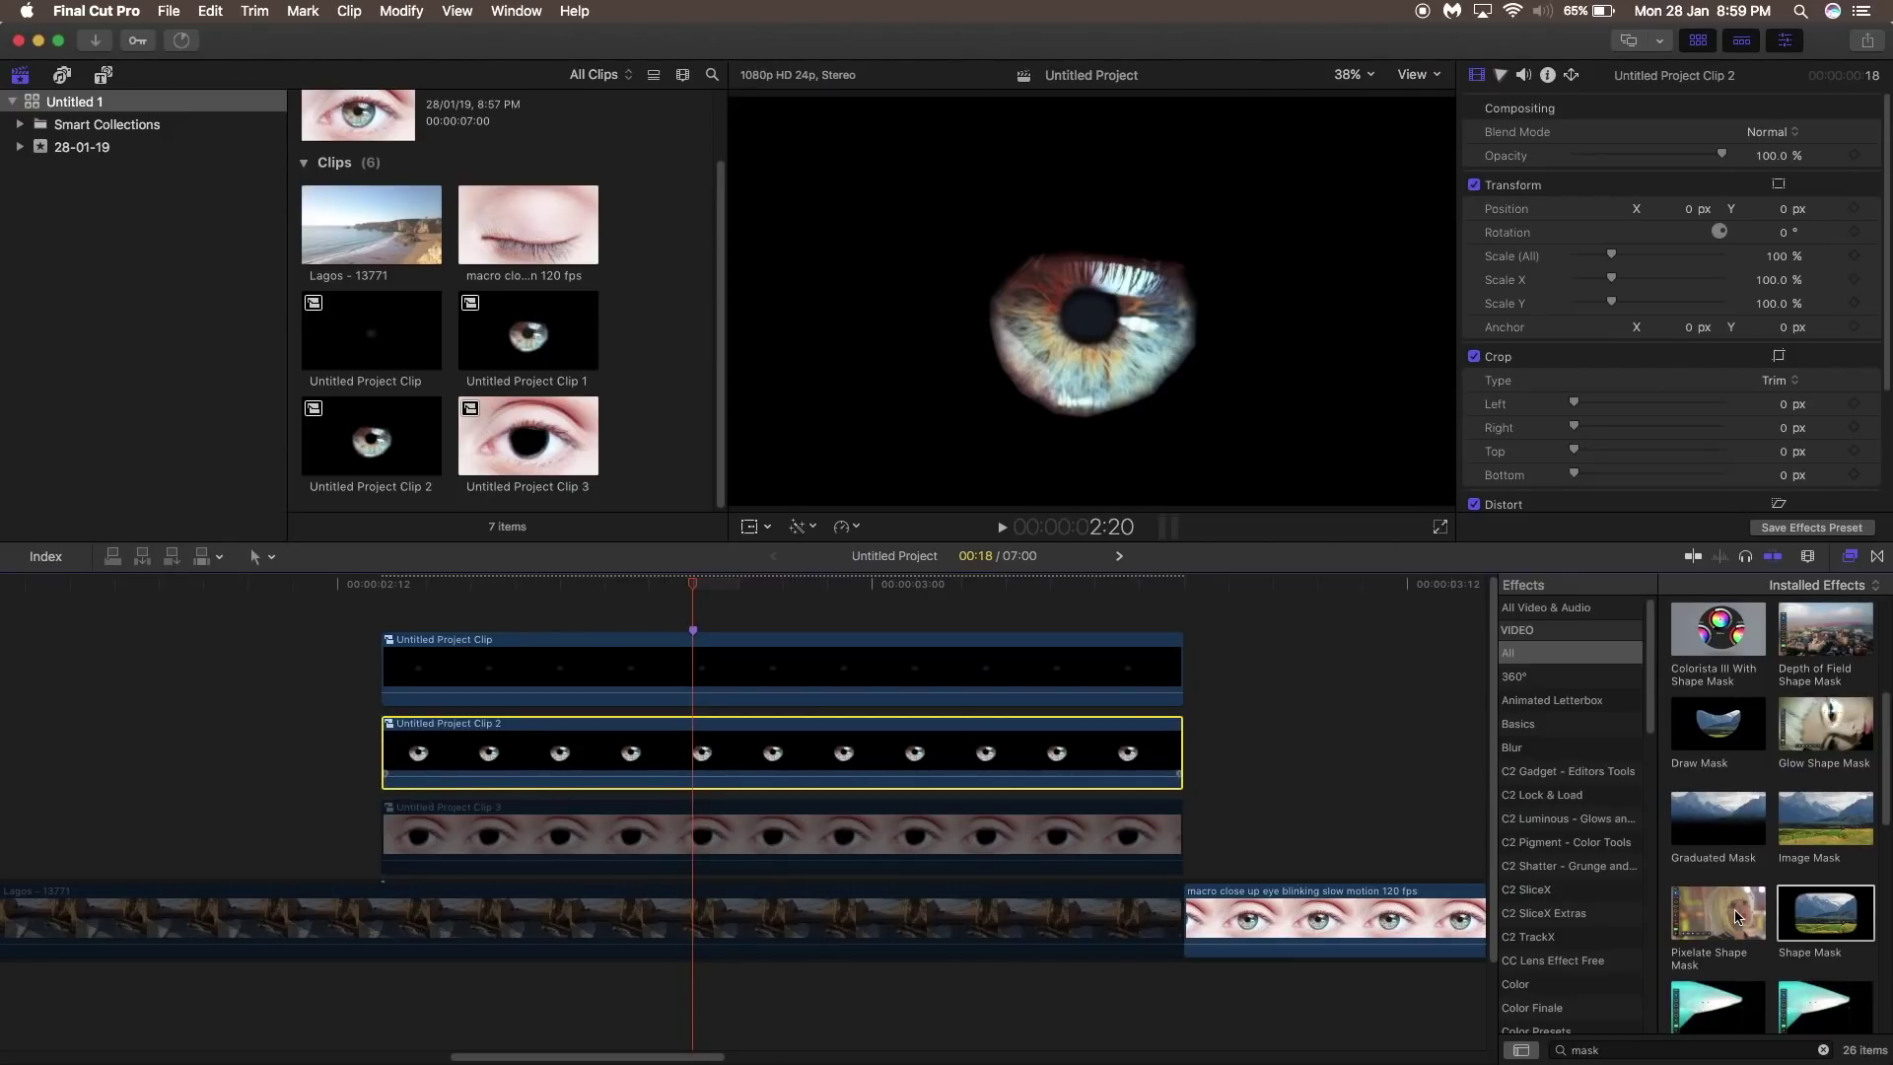
pyautogui.moveTo(1791, 908); pyautogui.dragTo(937, 761)
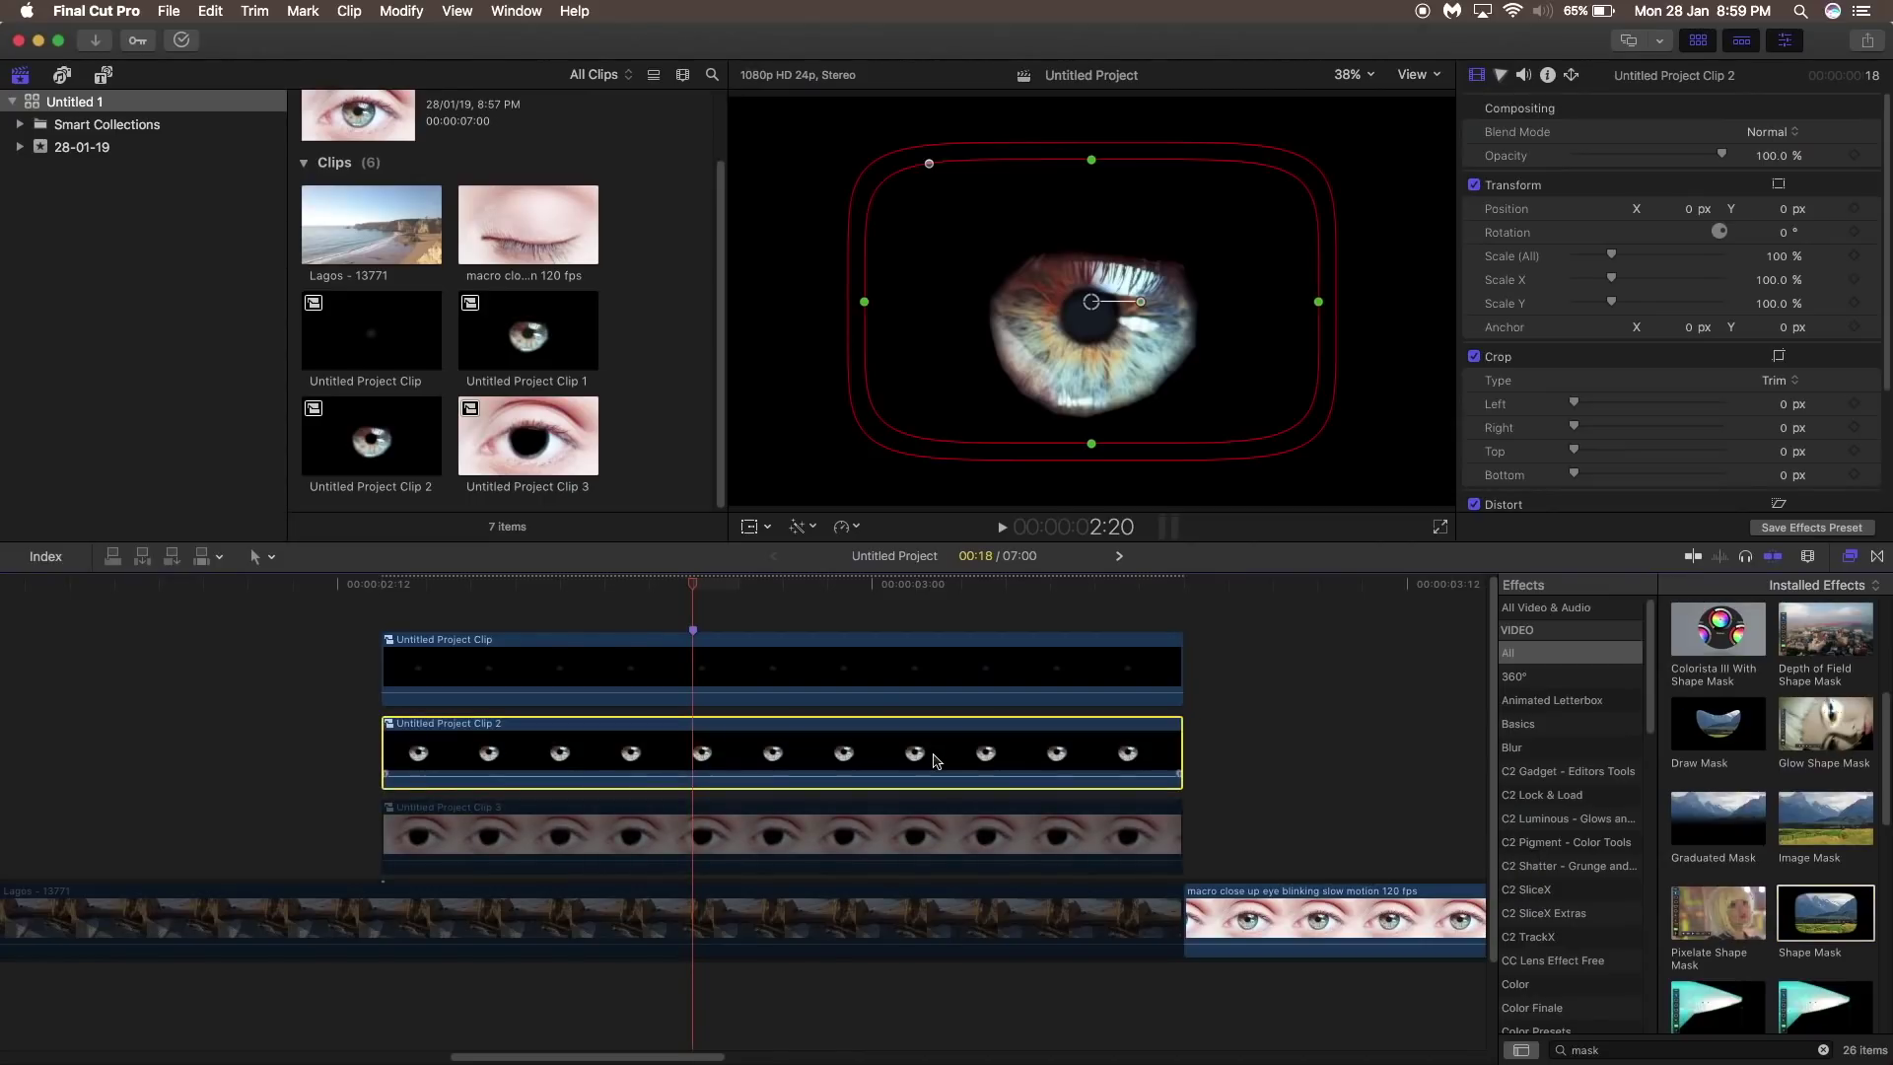
pyautogui.moveTo(1647, 182); pyautogui.dragTo(1822, 190)
# Step: Centre the iris clip's Shape Mask on the pupil and invert it, with radius 300 and feather 100
pyautogui.moveTo(864, 301); pyautogui.dragTo(946, 304)
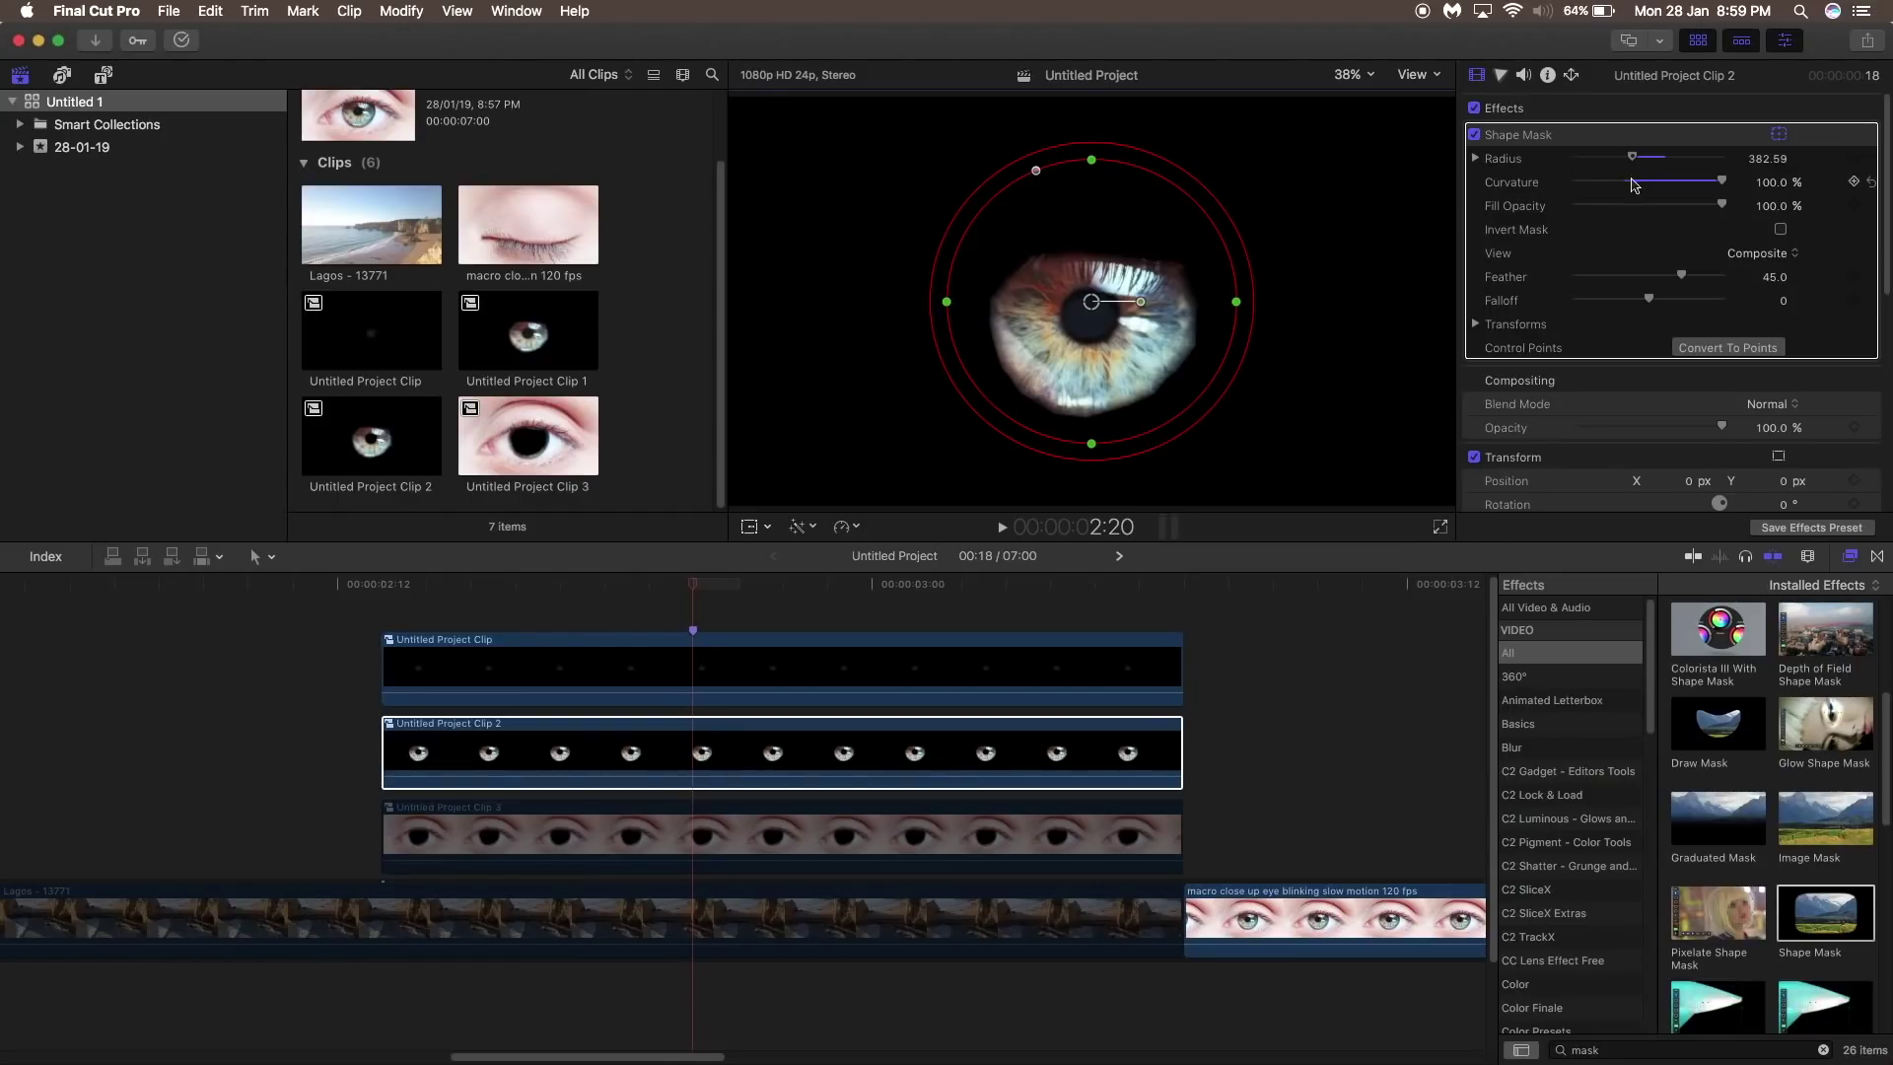
pyautogui.moveTo(1627, 159); pyautogui.dragTo(1581, 166)
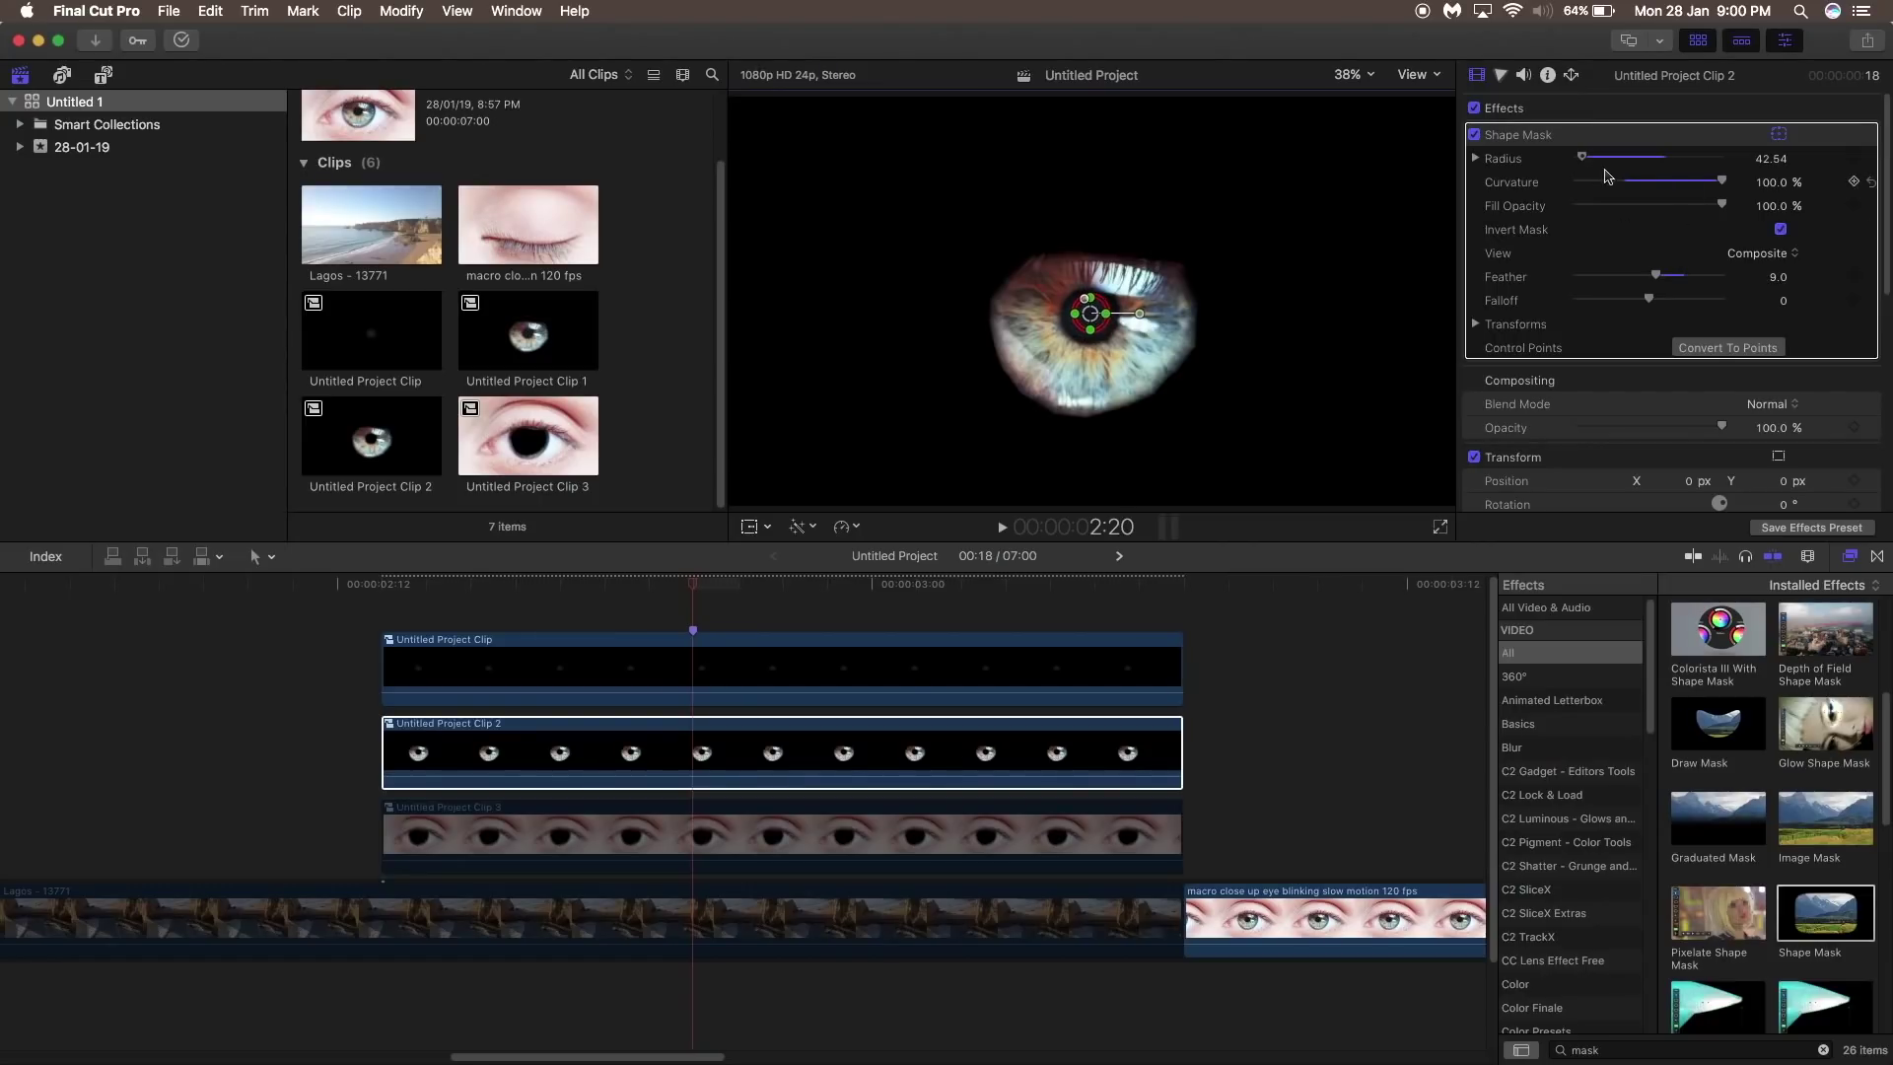
pyautogui.moveTo(1586, 161)
pyautogui.mouseDown()
pyautogui.moveTo(1626, 166)
pyautogui.moveTo(1605, 174)
pyautogui.mouseUp()
pyautogui.moveTo(1658, 277); pyautogui.dragTo(1738, 279)
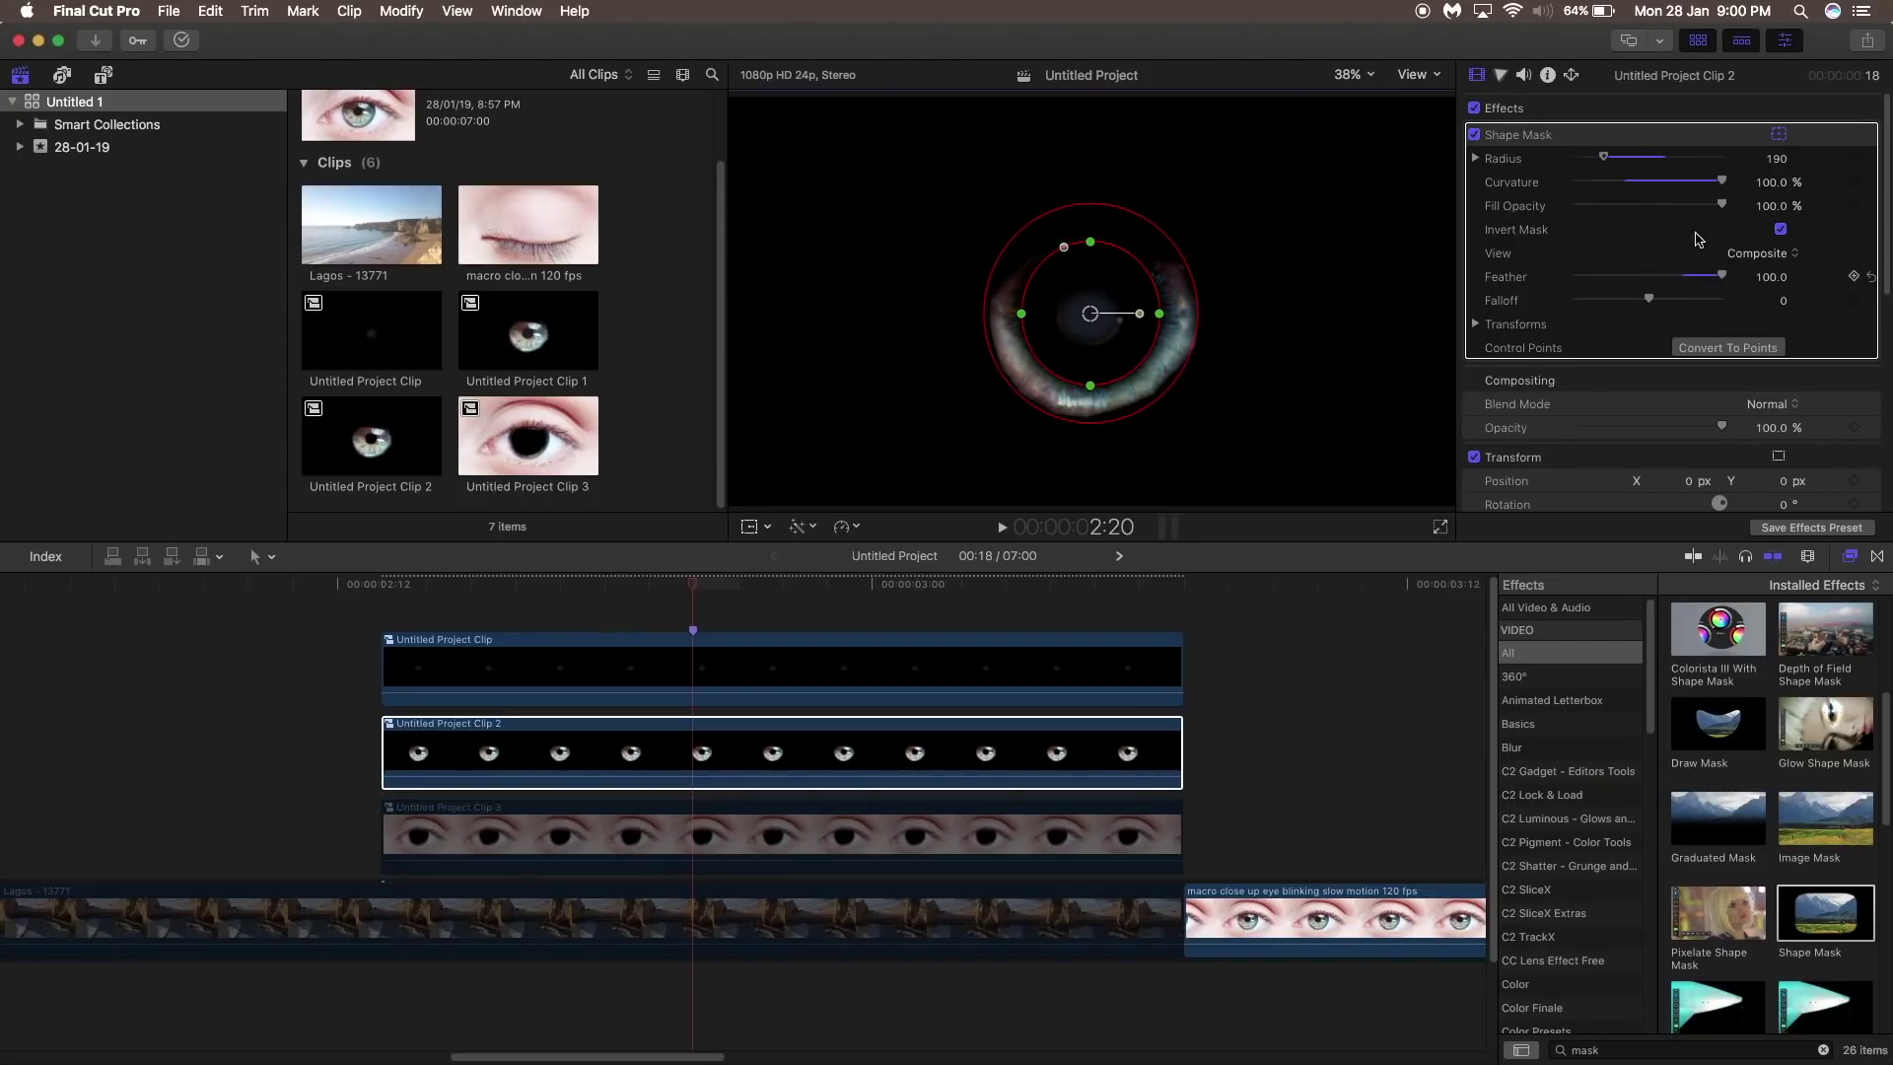
pyautogui.moveTo(1606, 164); pyautogui.dragTo(1622, 165)
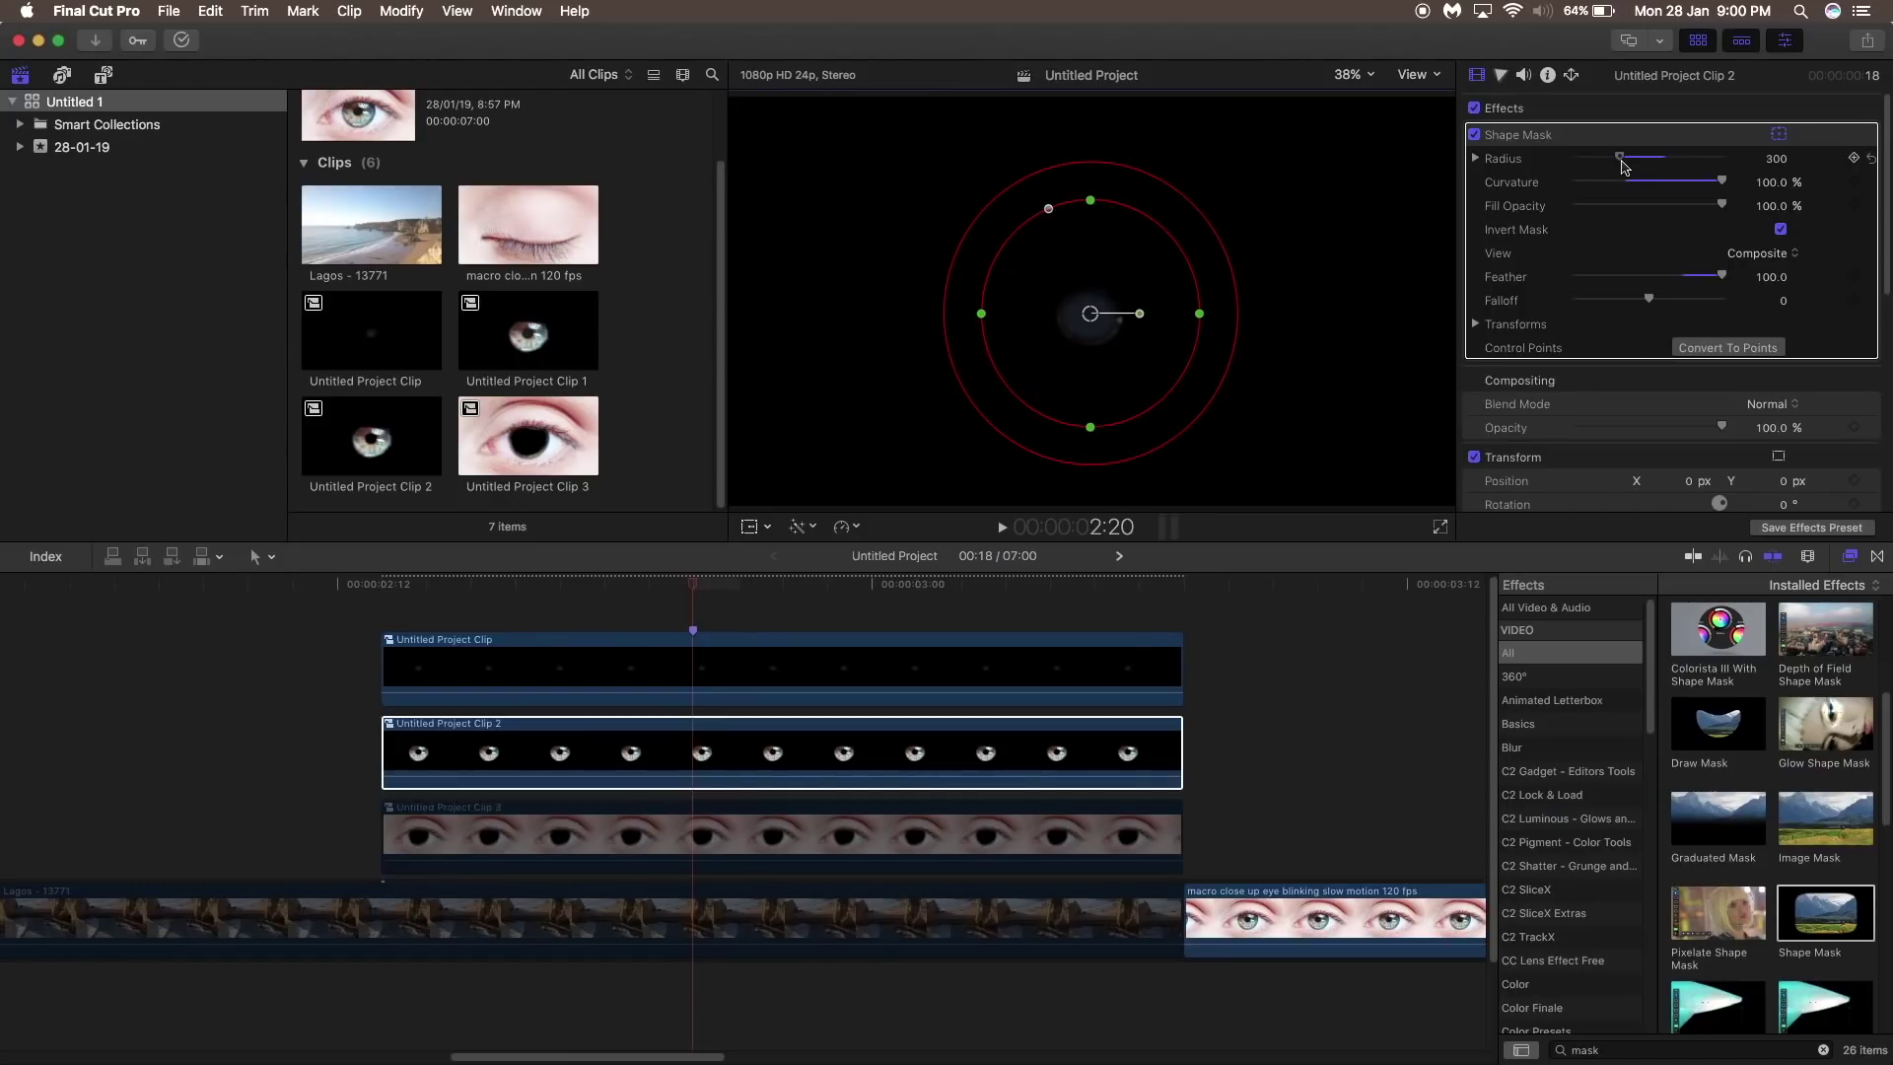
# Step: Animate the iris mask's radius with keyframes from 300 at 2:20 to 0 at 3:05
pyautogui.click(824, 744)
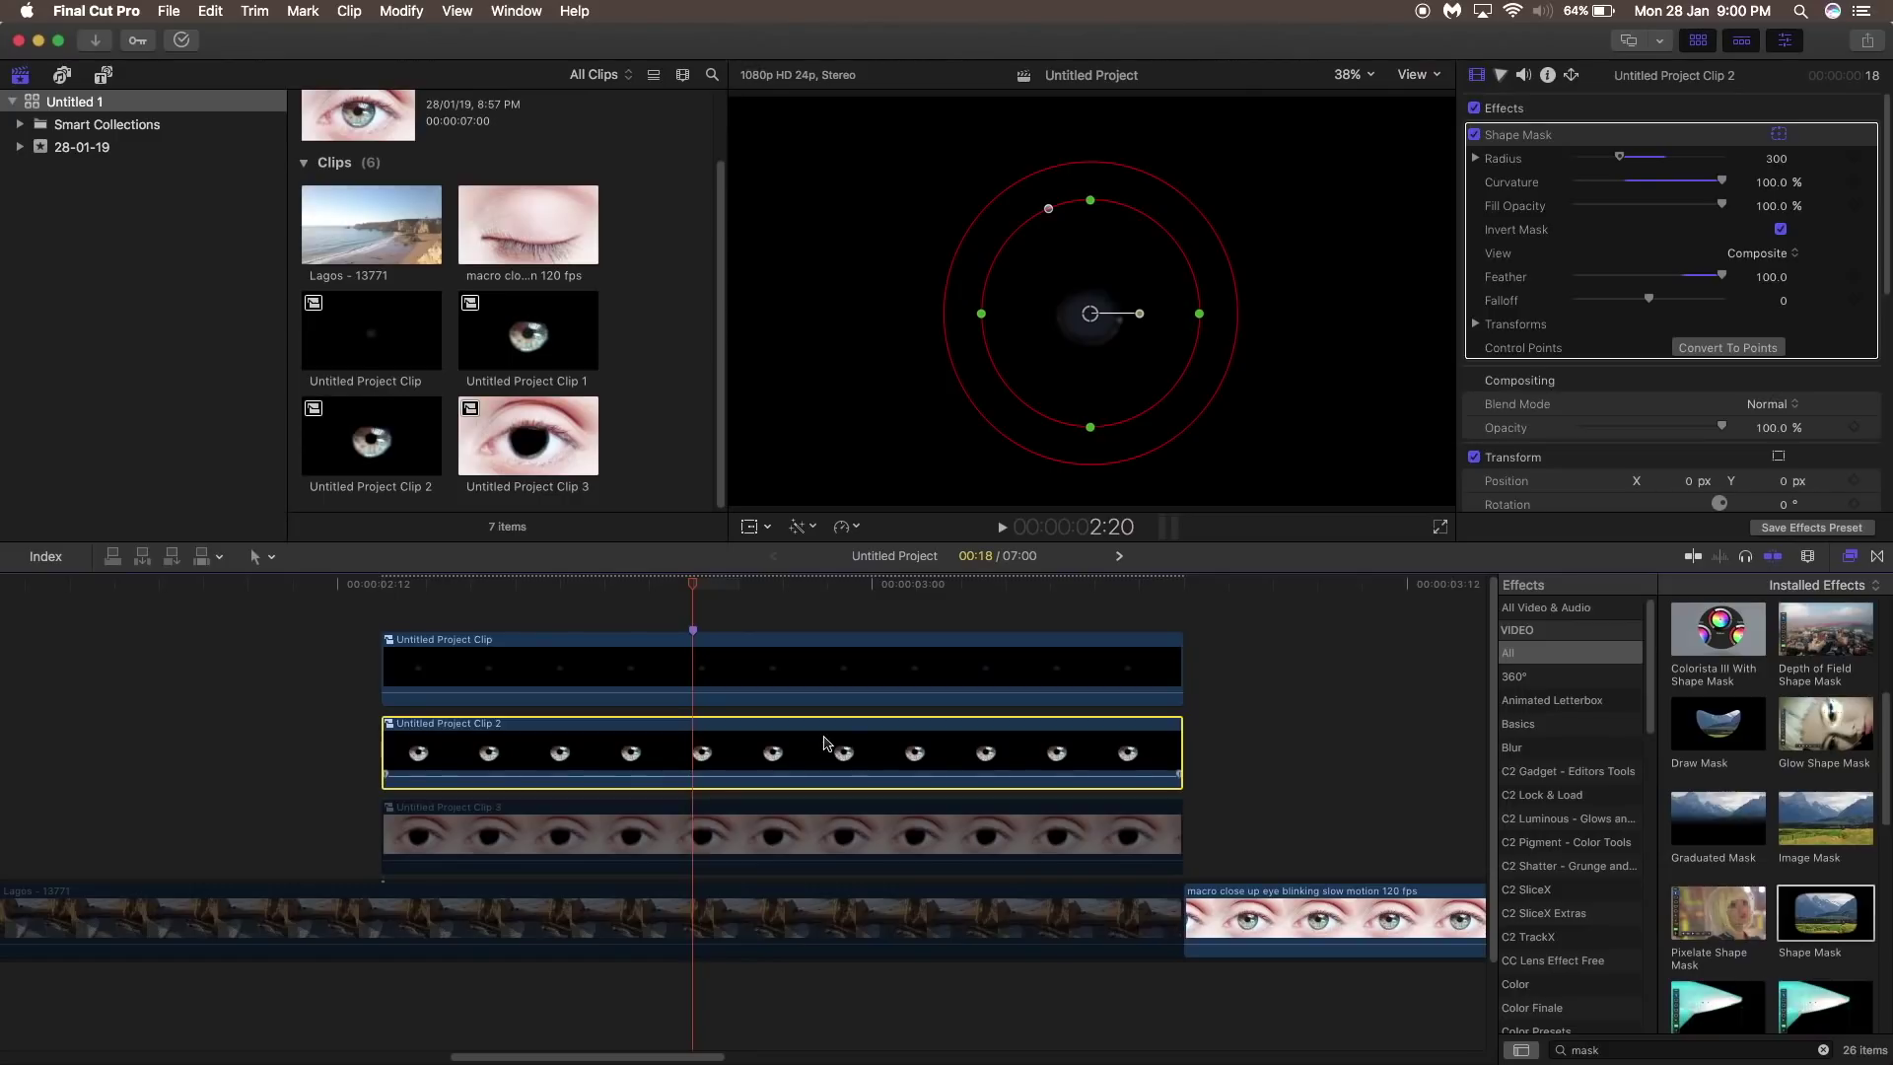
pyautogui.click(1854, 158)
pyautogui.moveTo(694, 590); pyautogui.dragTo(763, 593)
pyautogui.click(968, 596)
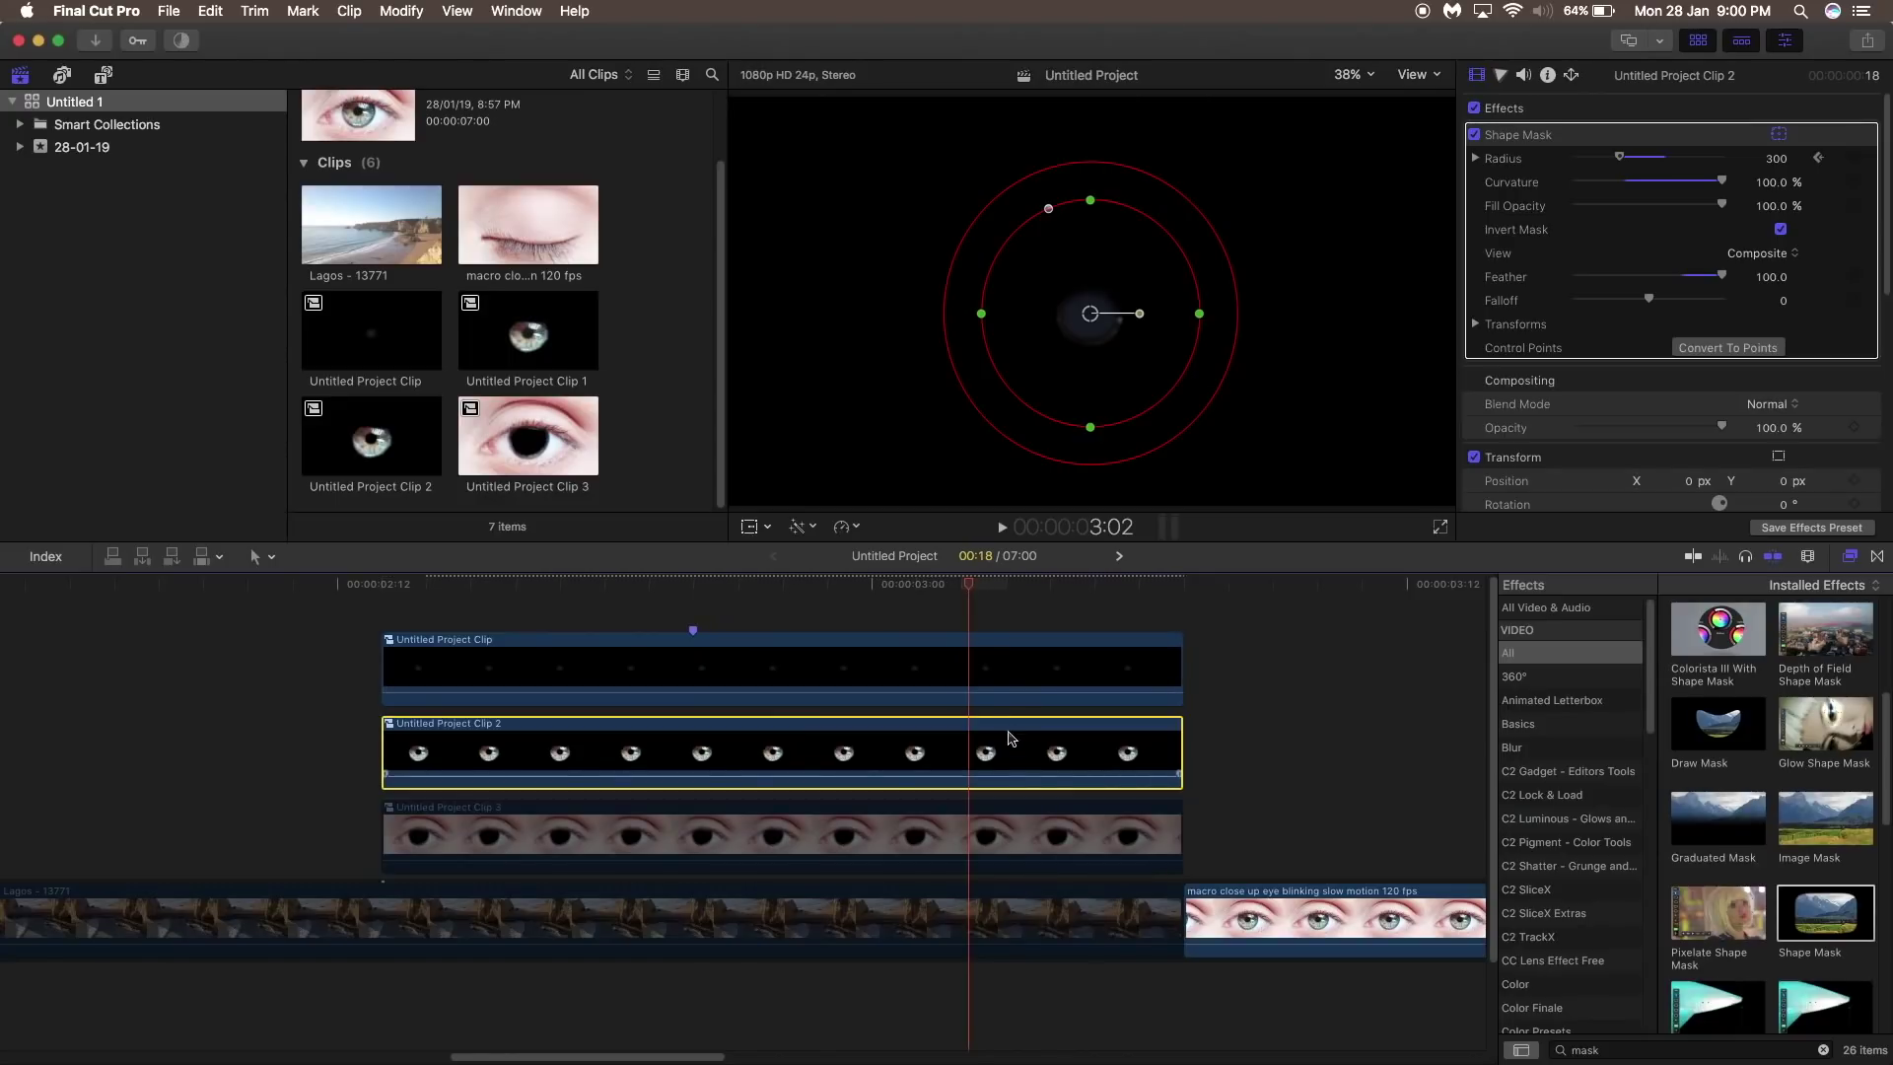
pyautogui.moveTo(1015, 589); pyautogui.dragTo(1106, 590)
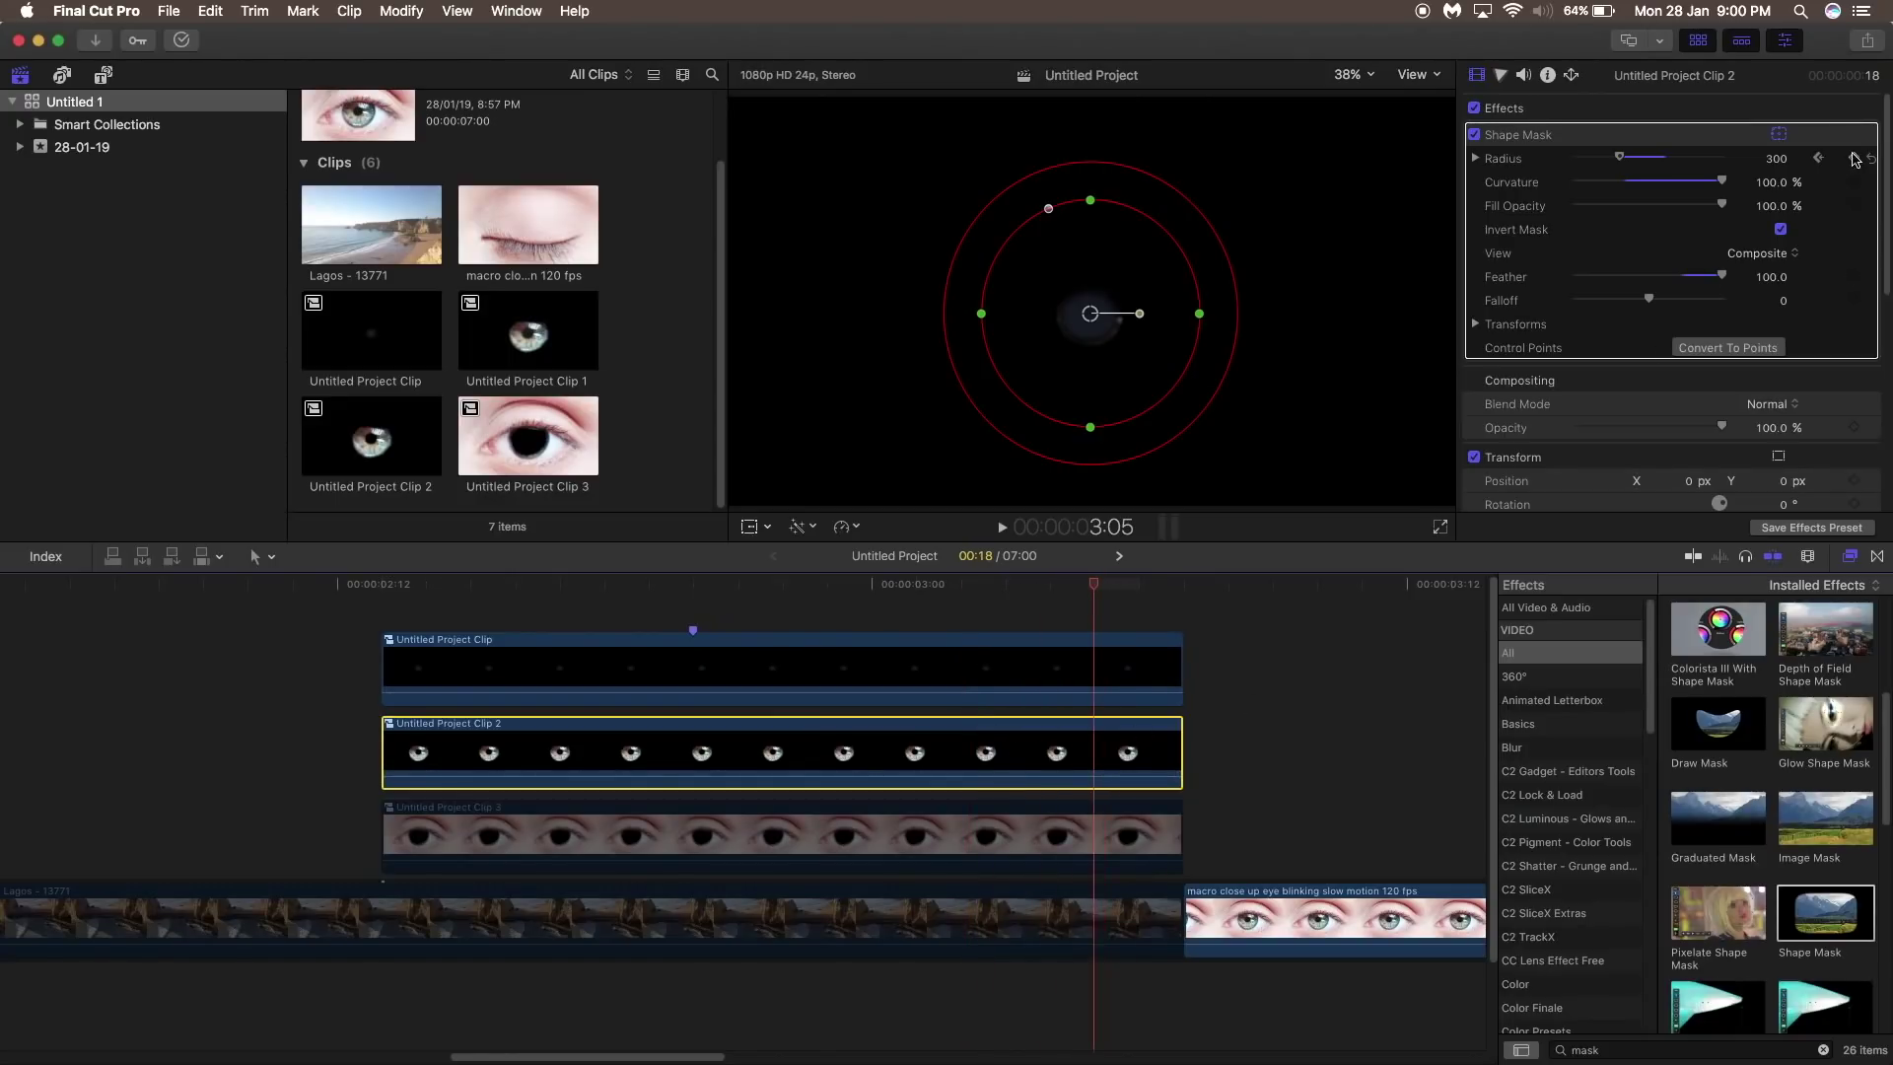
pyautogui.moveTo(1619, 158); pyautogui.dragTo(1561, 184)
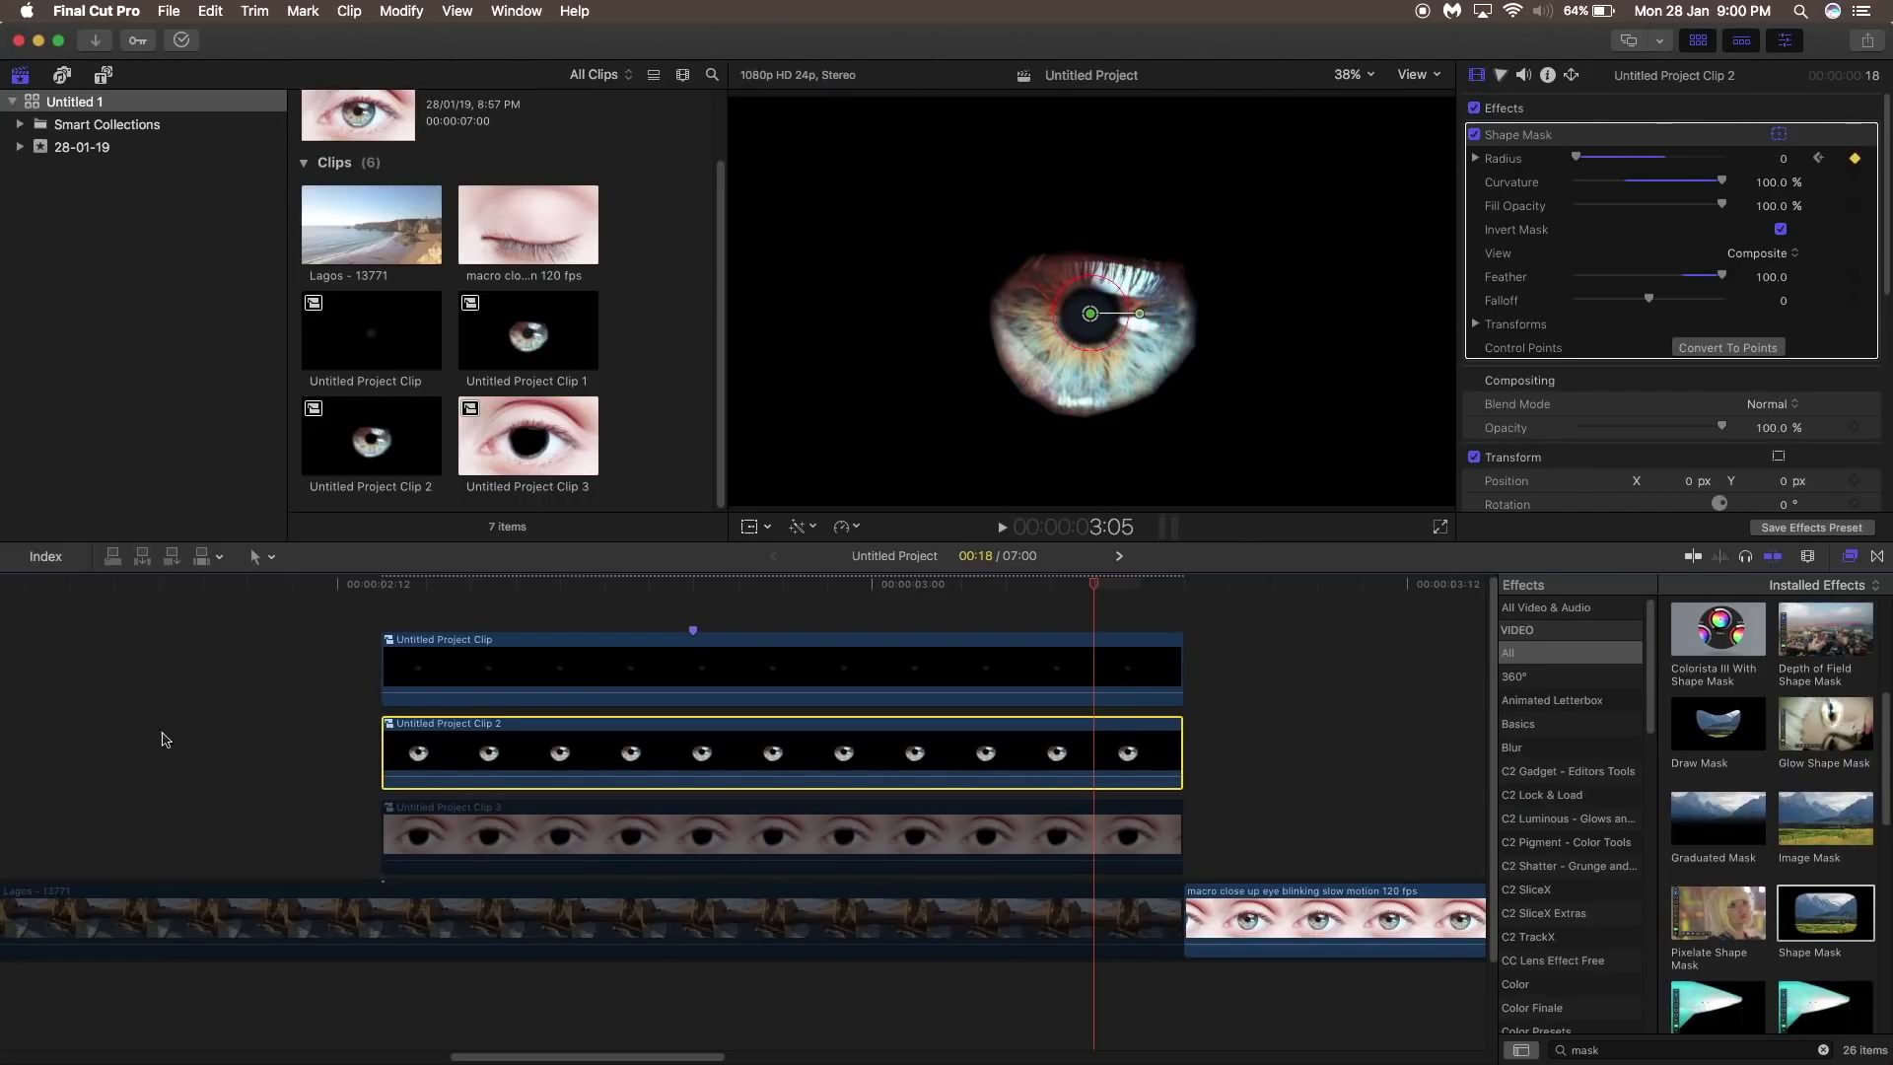
# Step: Scrub through the pupil and iris animation, and enable the surrounding-eye compound clip below them
pyautogui.click(382, 594)
pyautogui.moveTo(397, 588); pyautogui.dragTo(1166, 599)
pyautogui.click(1101, 844)
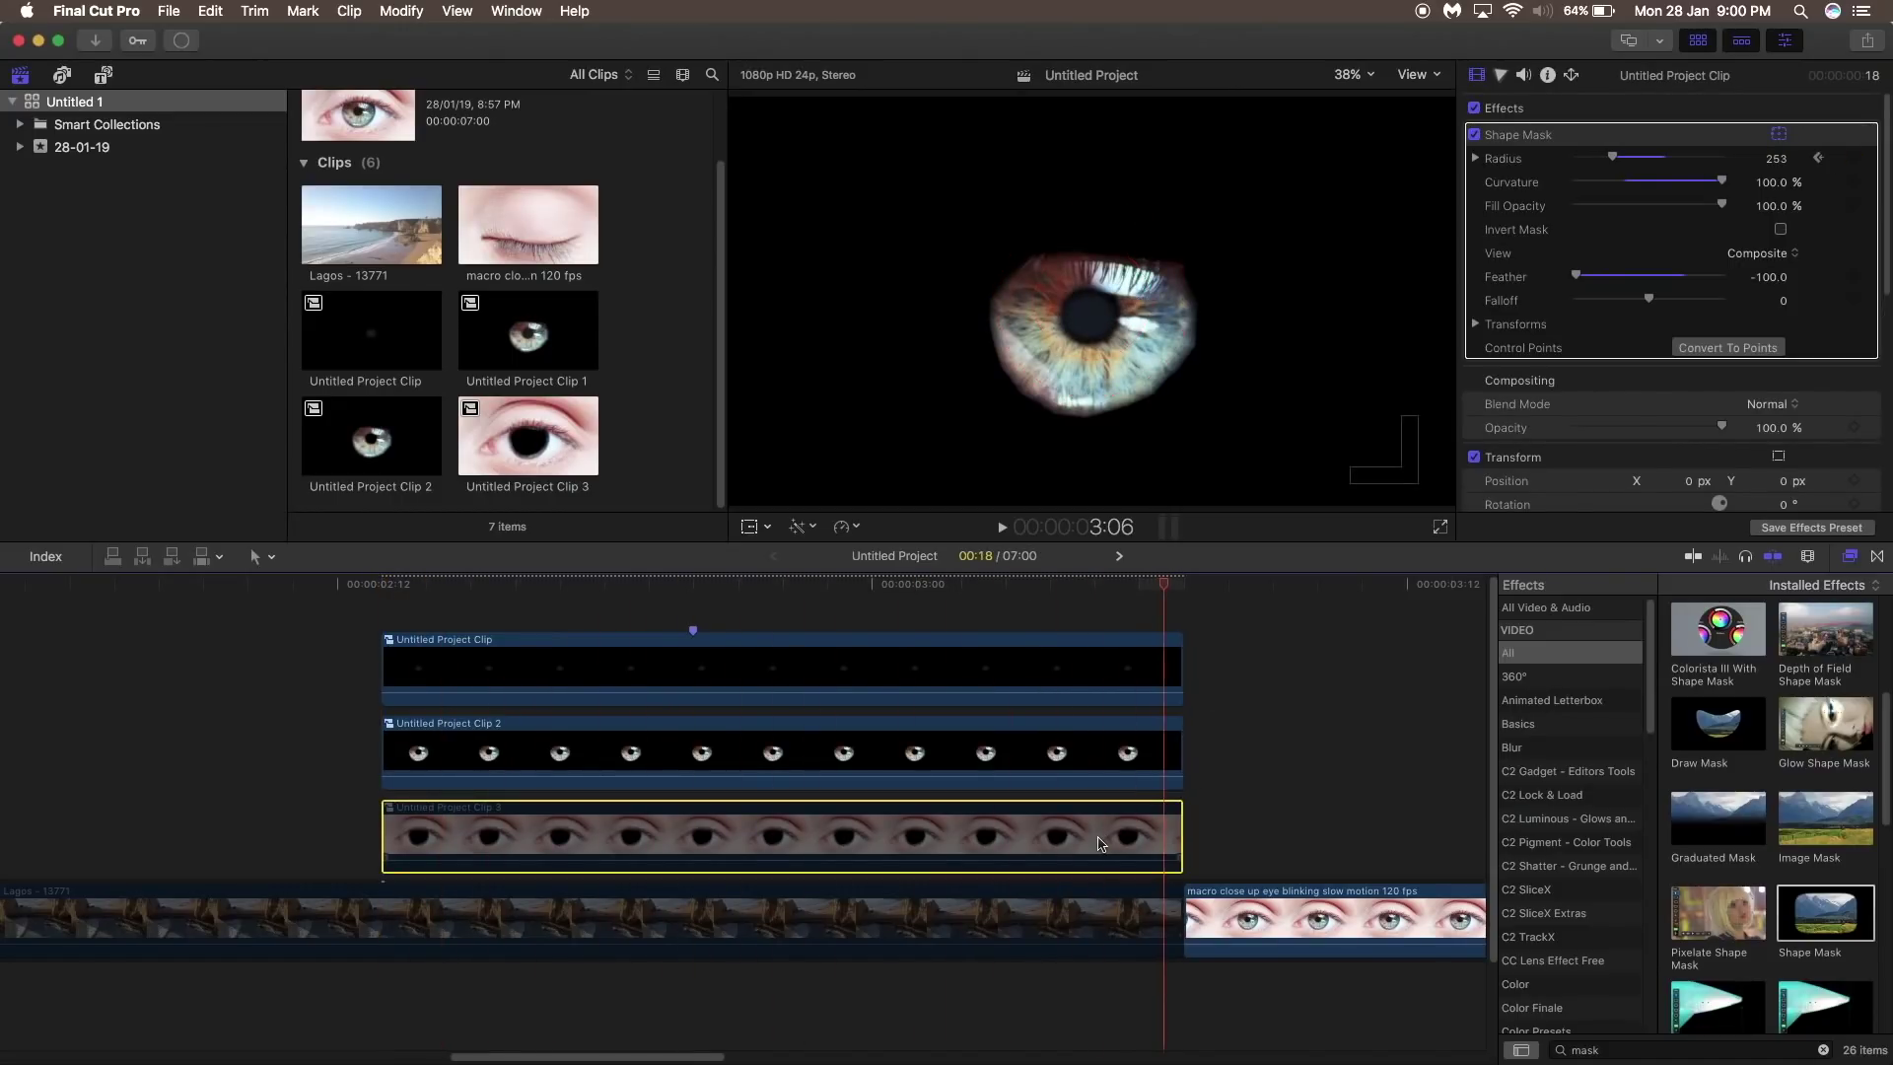
pyautogui.press('v')
# Step: Play the transition from the start of the compound clips and fit the whole project in the timeline
pyautogui.click(390, 613)
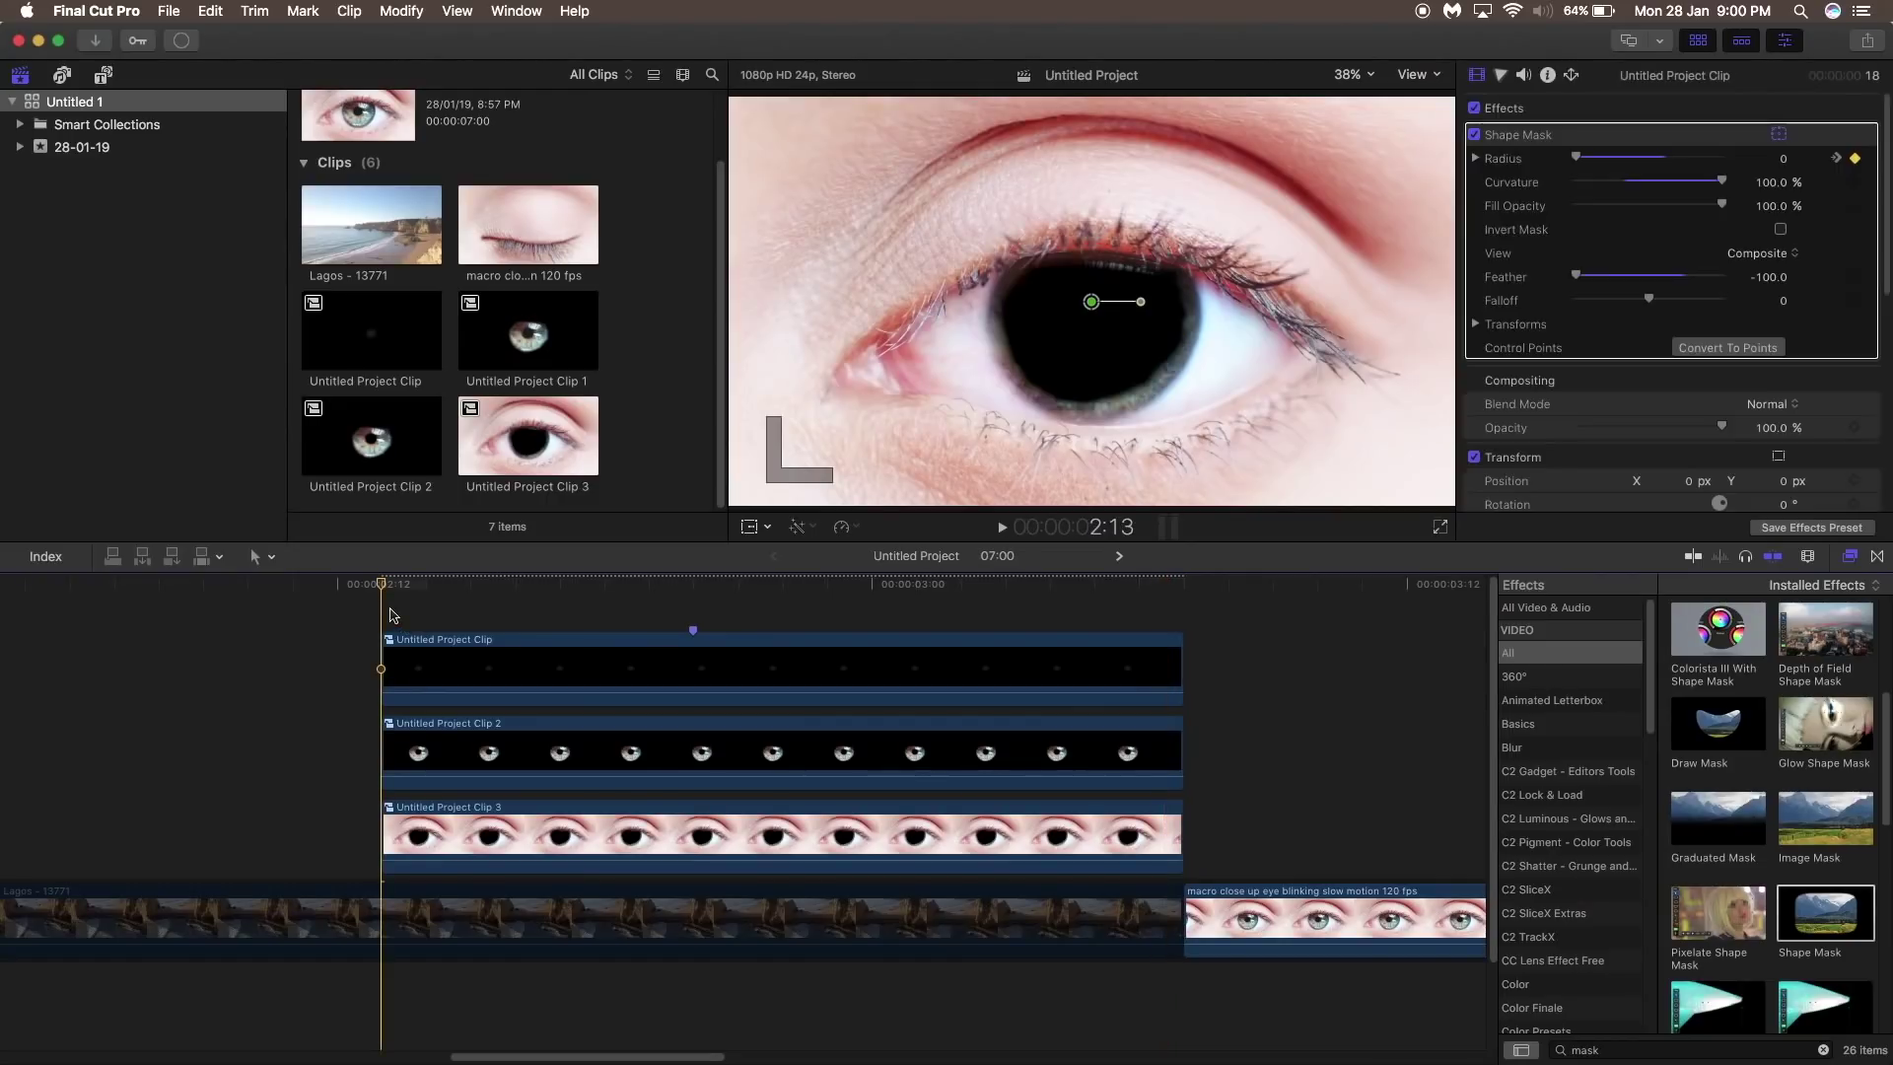
pyautogui.press('space')
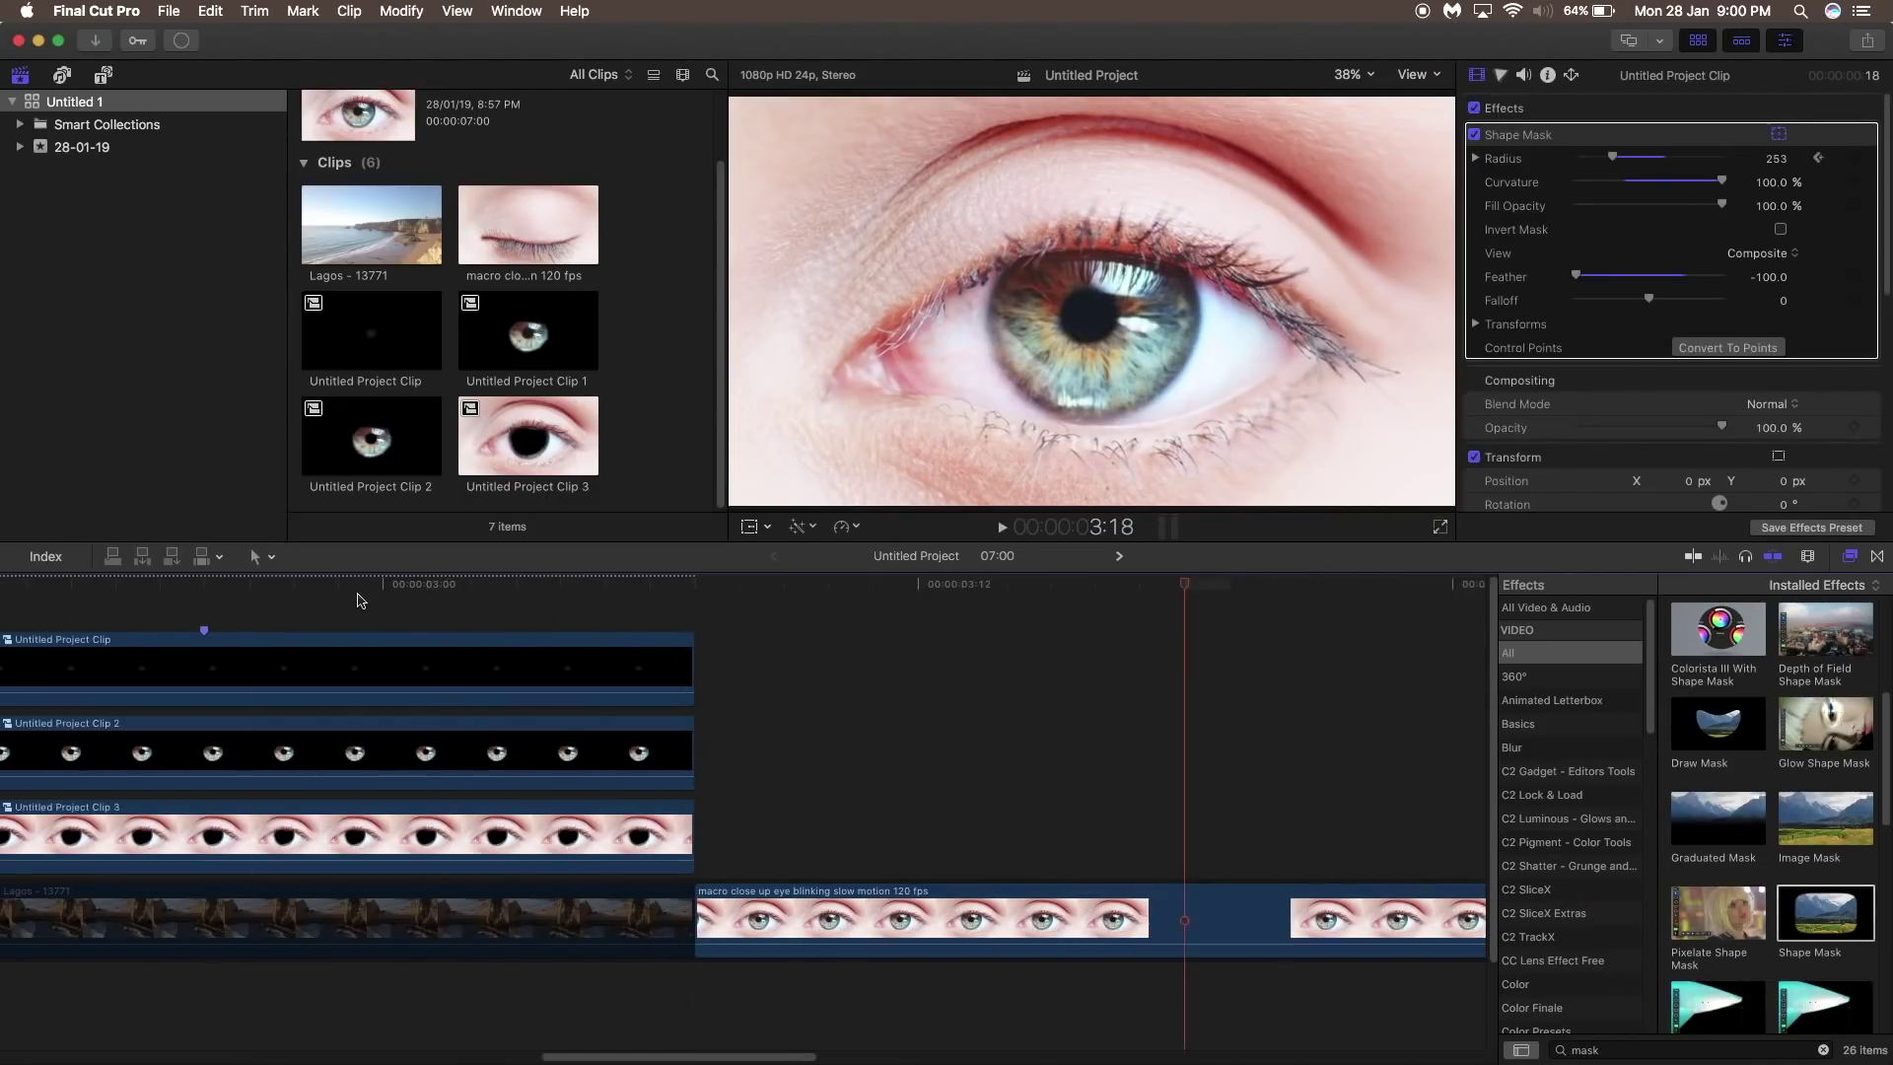
pyautogui.press('space')
pyautogui.click(358, 600)
pyautogui.hscroll(-10, 364, 602)
pyautogui.hotkey('shift', 'z')
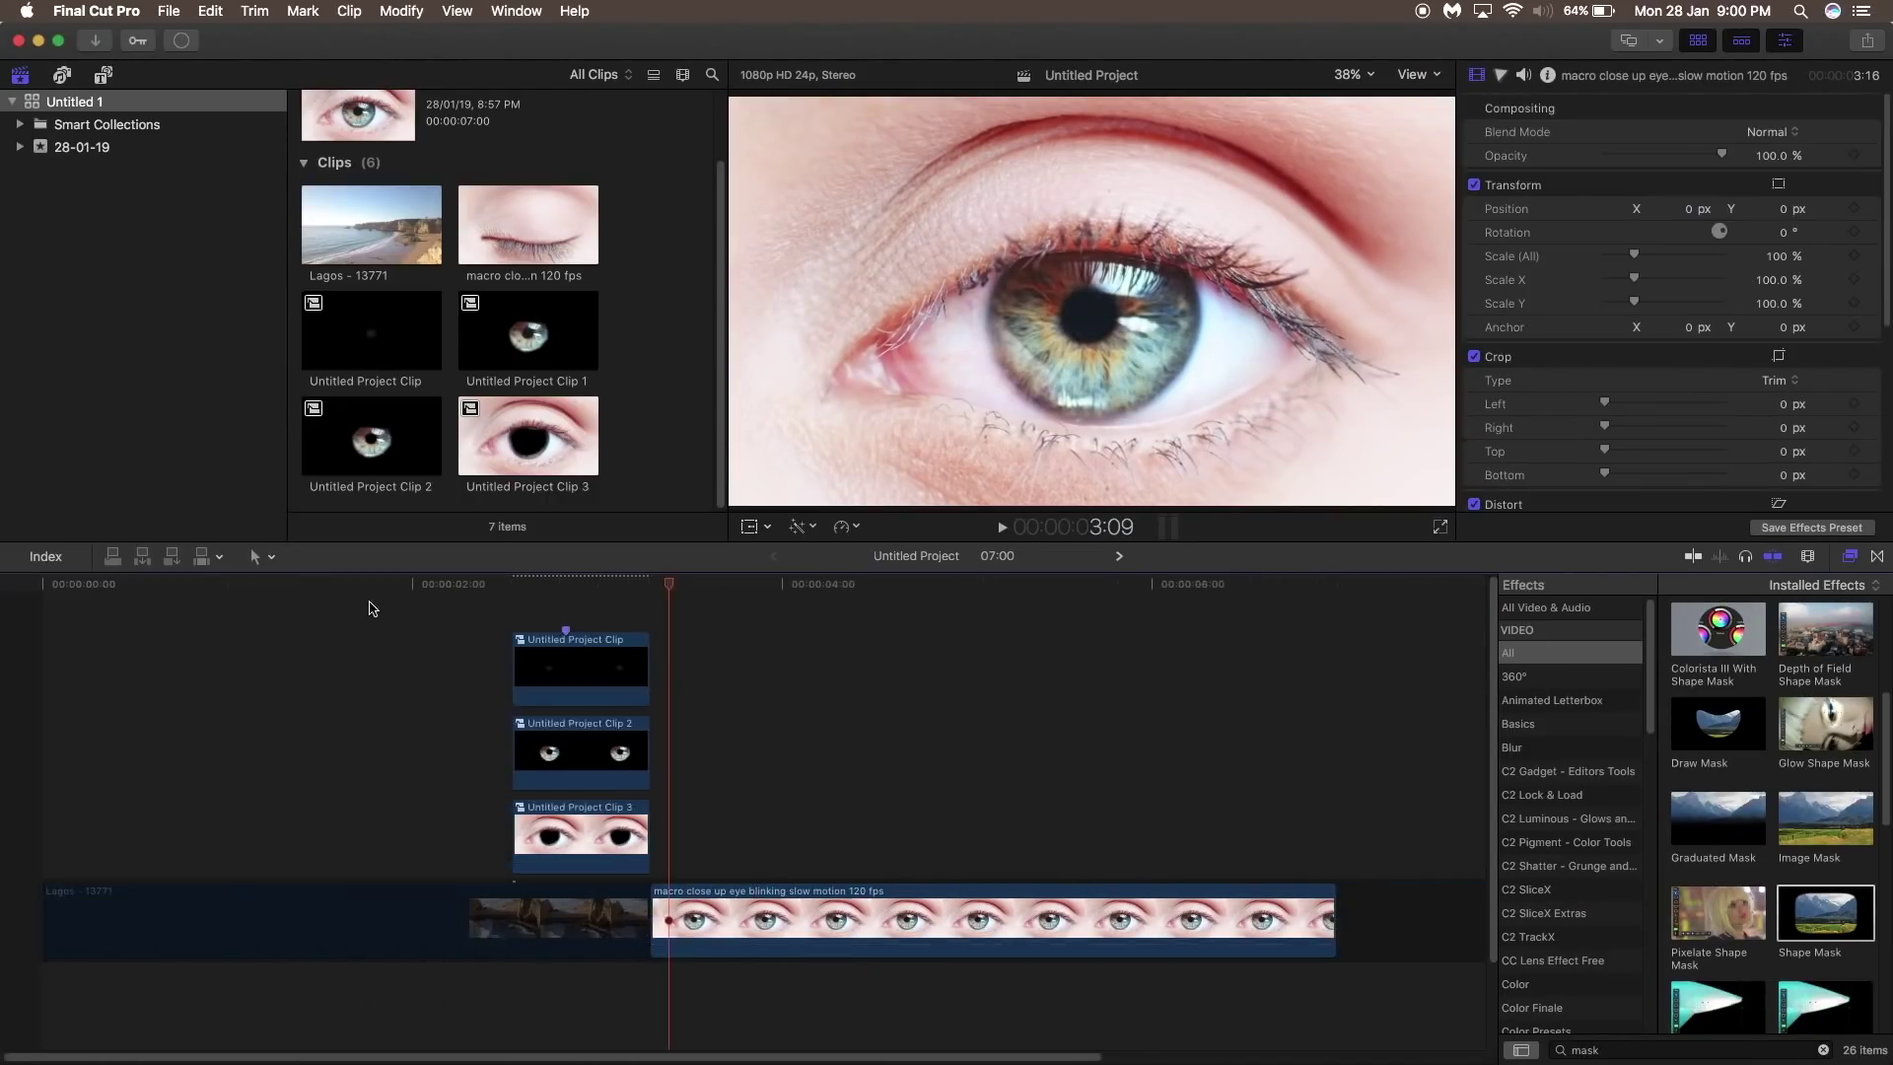
# Step: Enable the Lagos clip and play the transition from 2:10
pyautogui.click(582, 929)
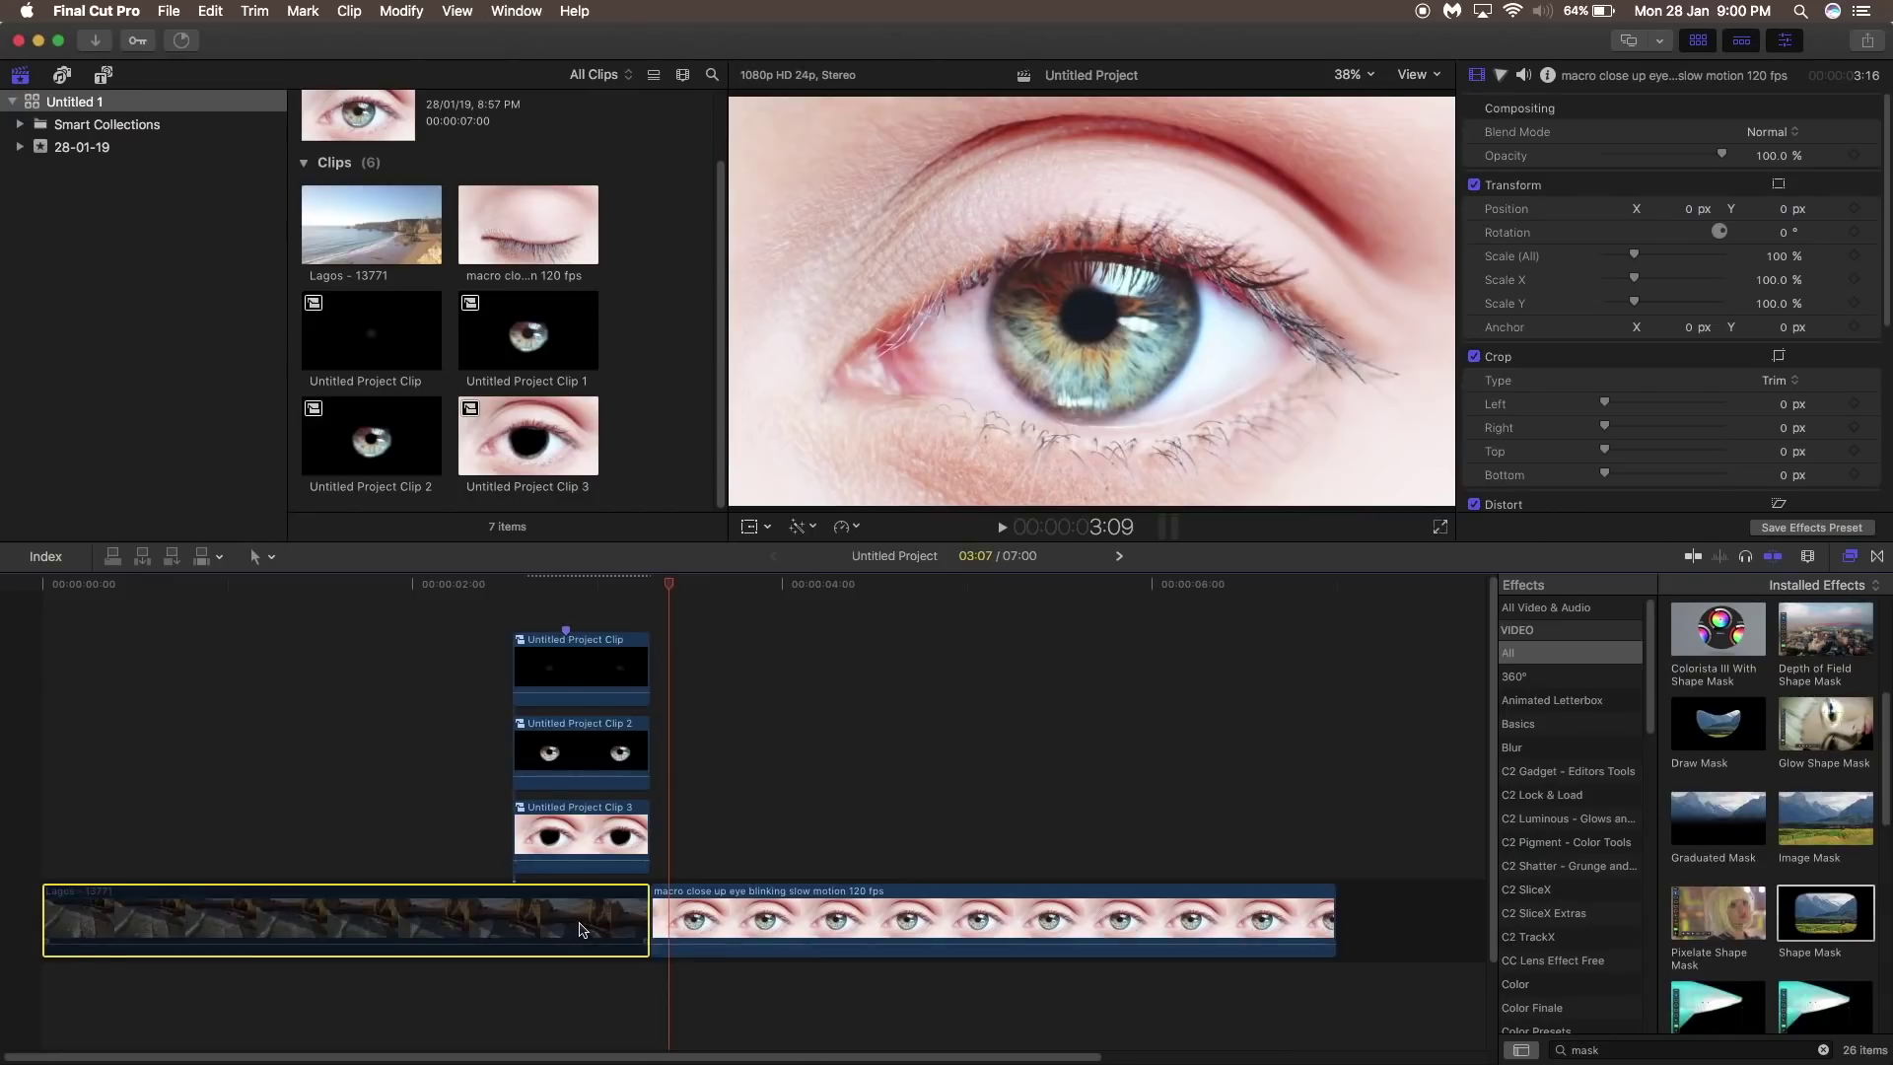
pyautogui.click(492, 584)
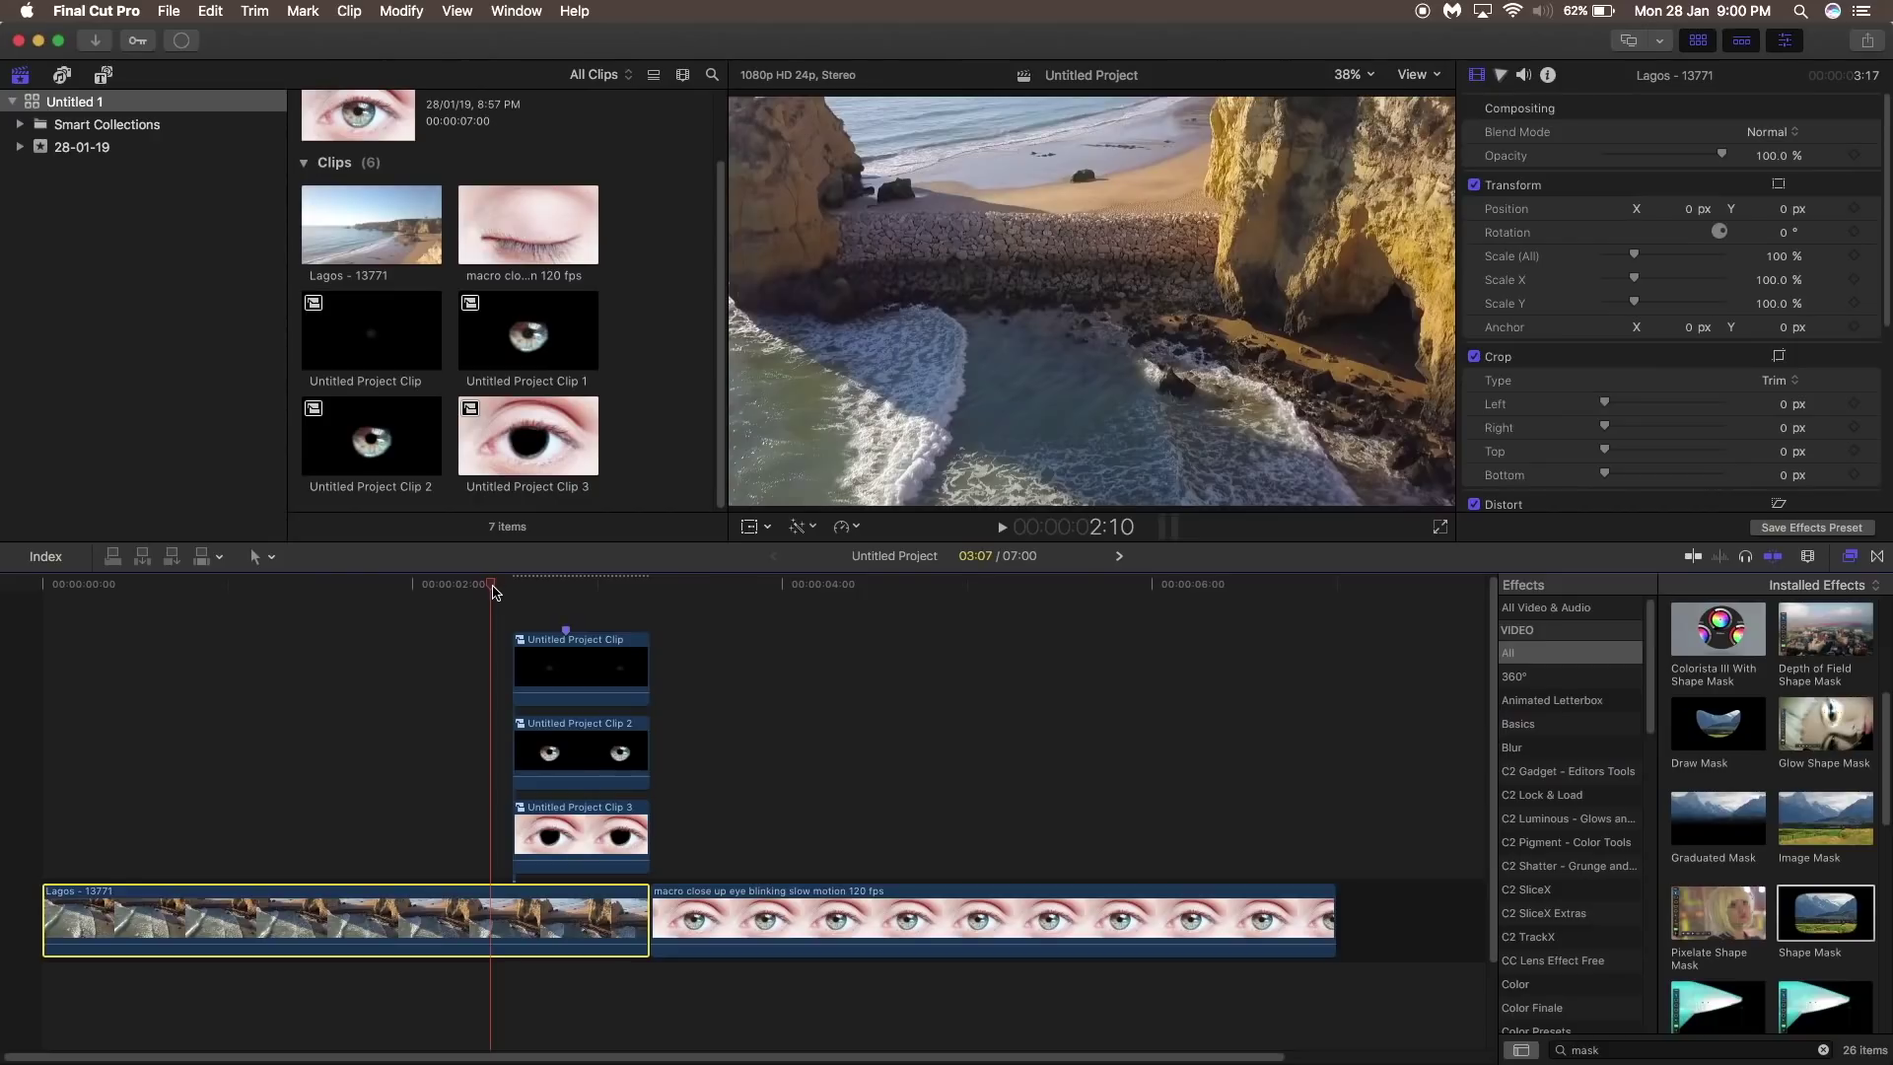
pyautogui.press('space')
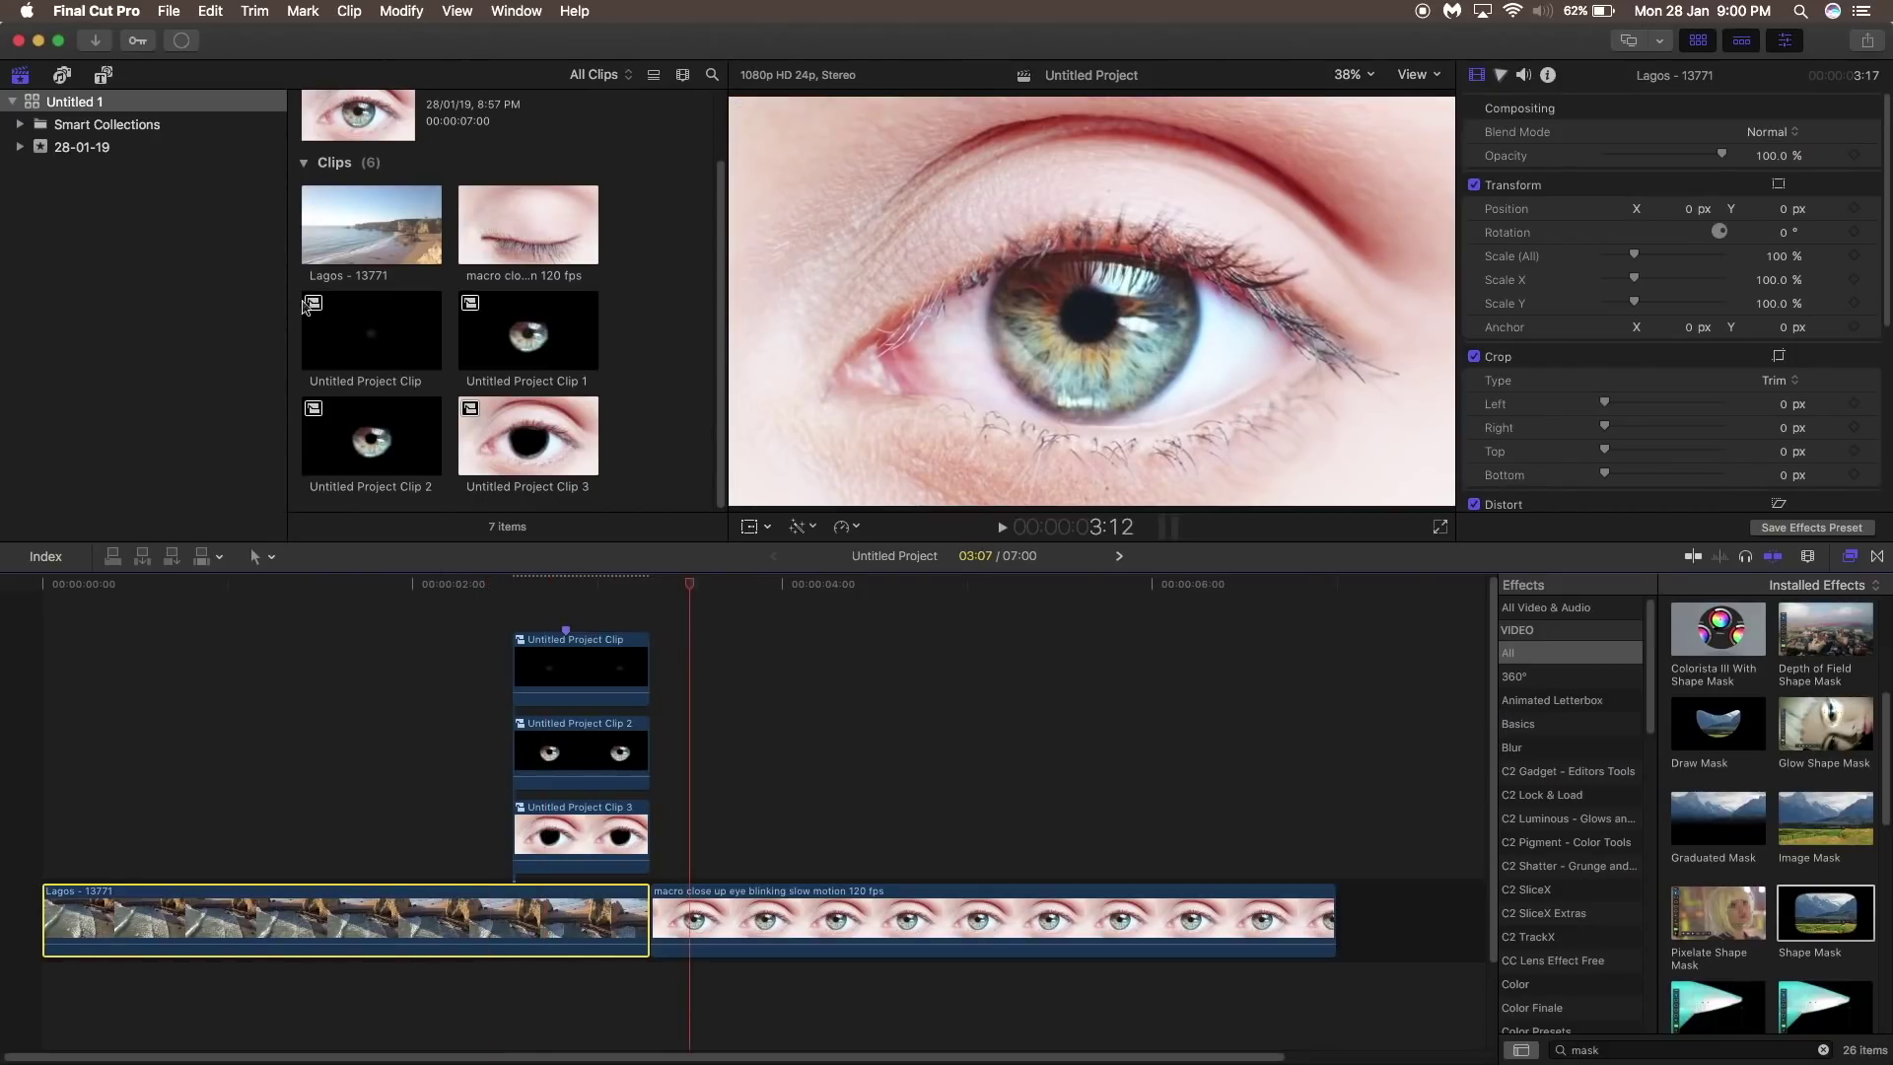
# Step: Check the background tasks for rendering progress and replay the transition from just before the eye clips
pyautogui.click(180, 47)
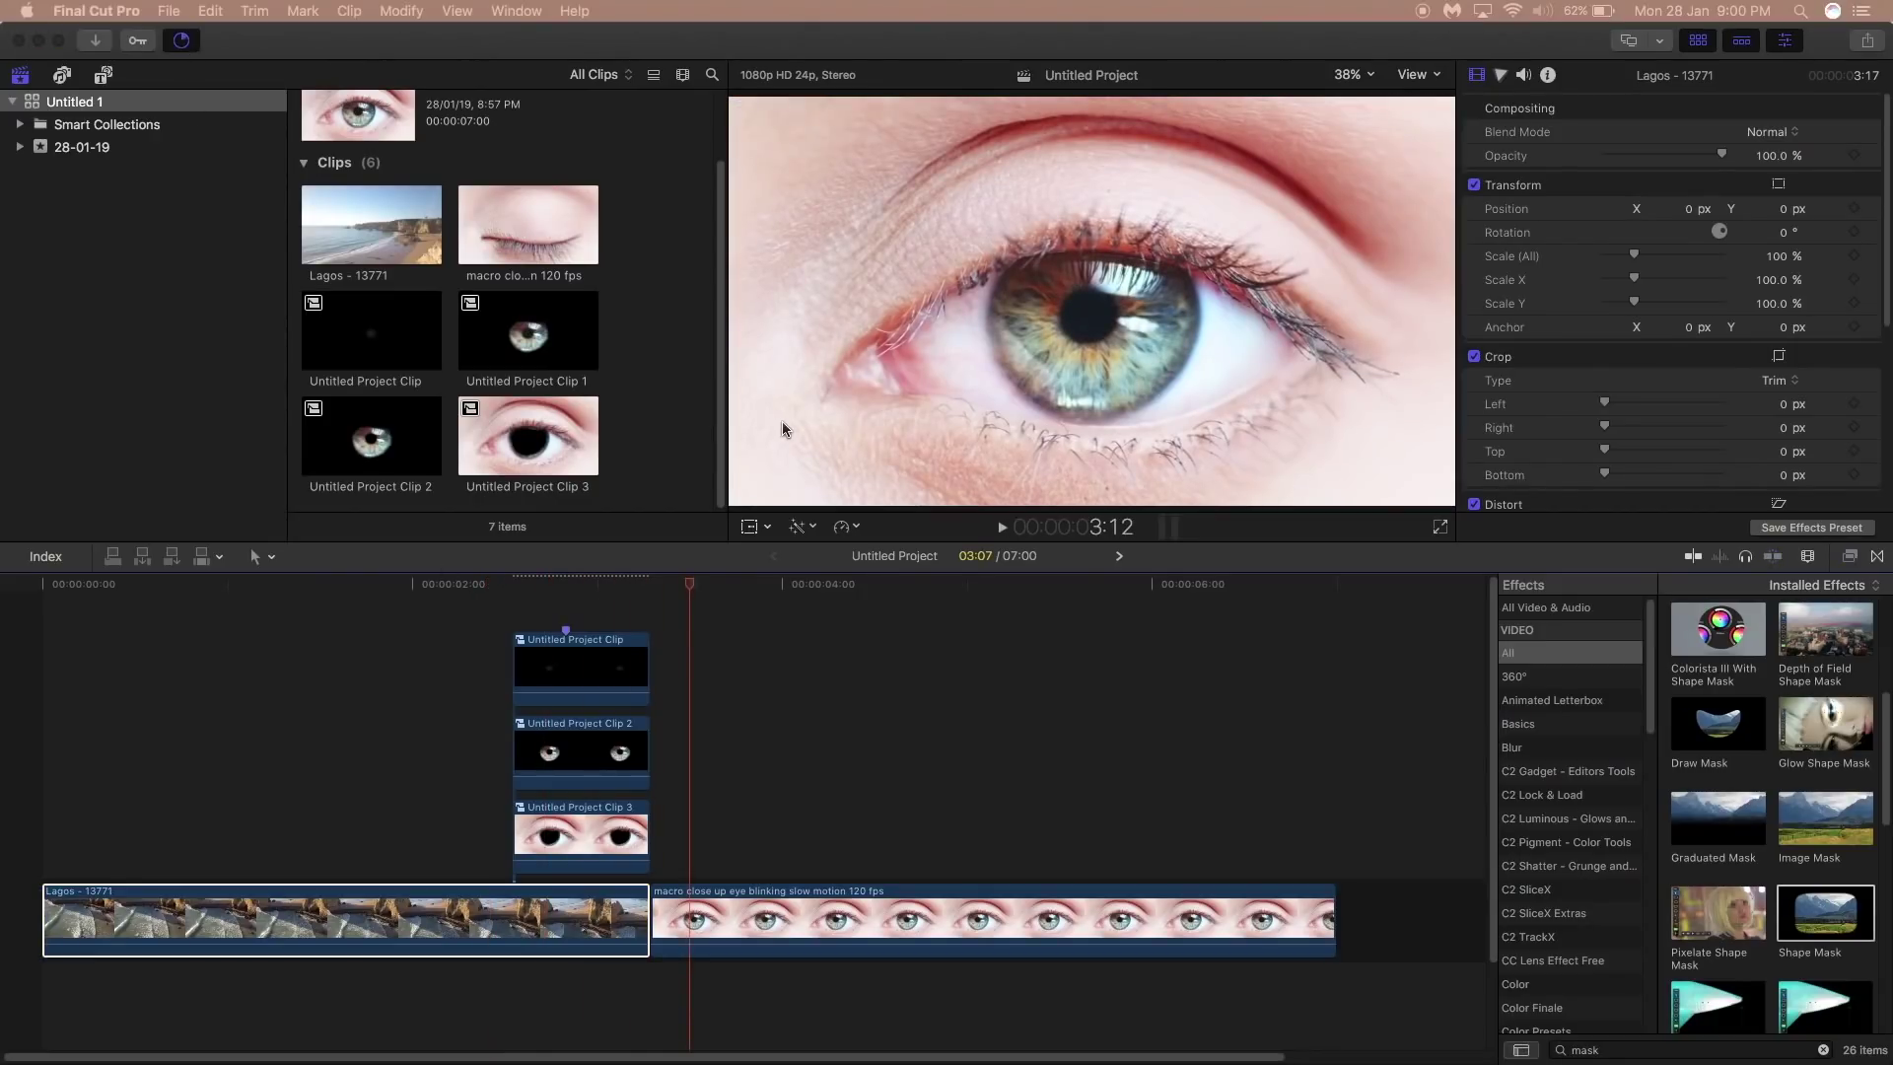
pyautogui.moveTo(797, 1035); pyautogui.dragTo(808, 434)
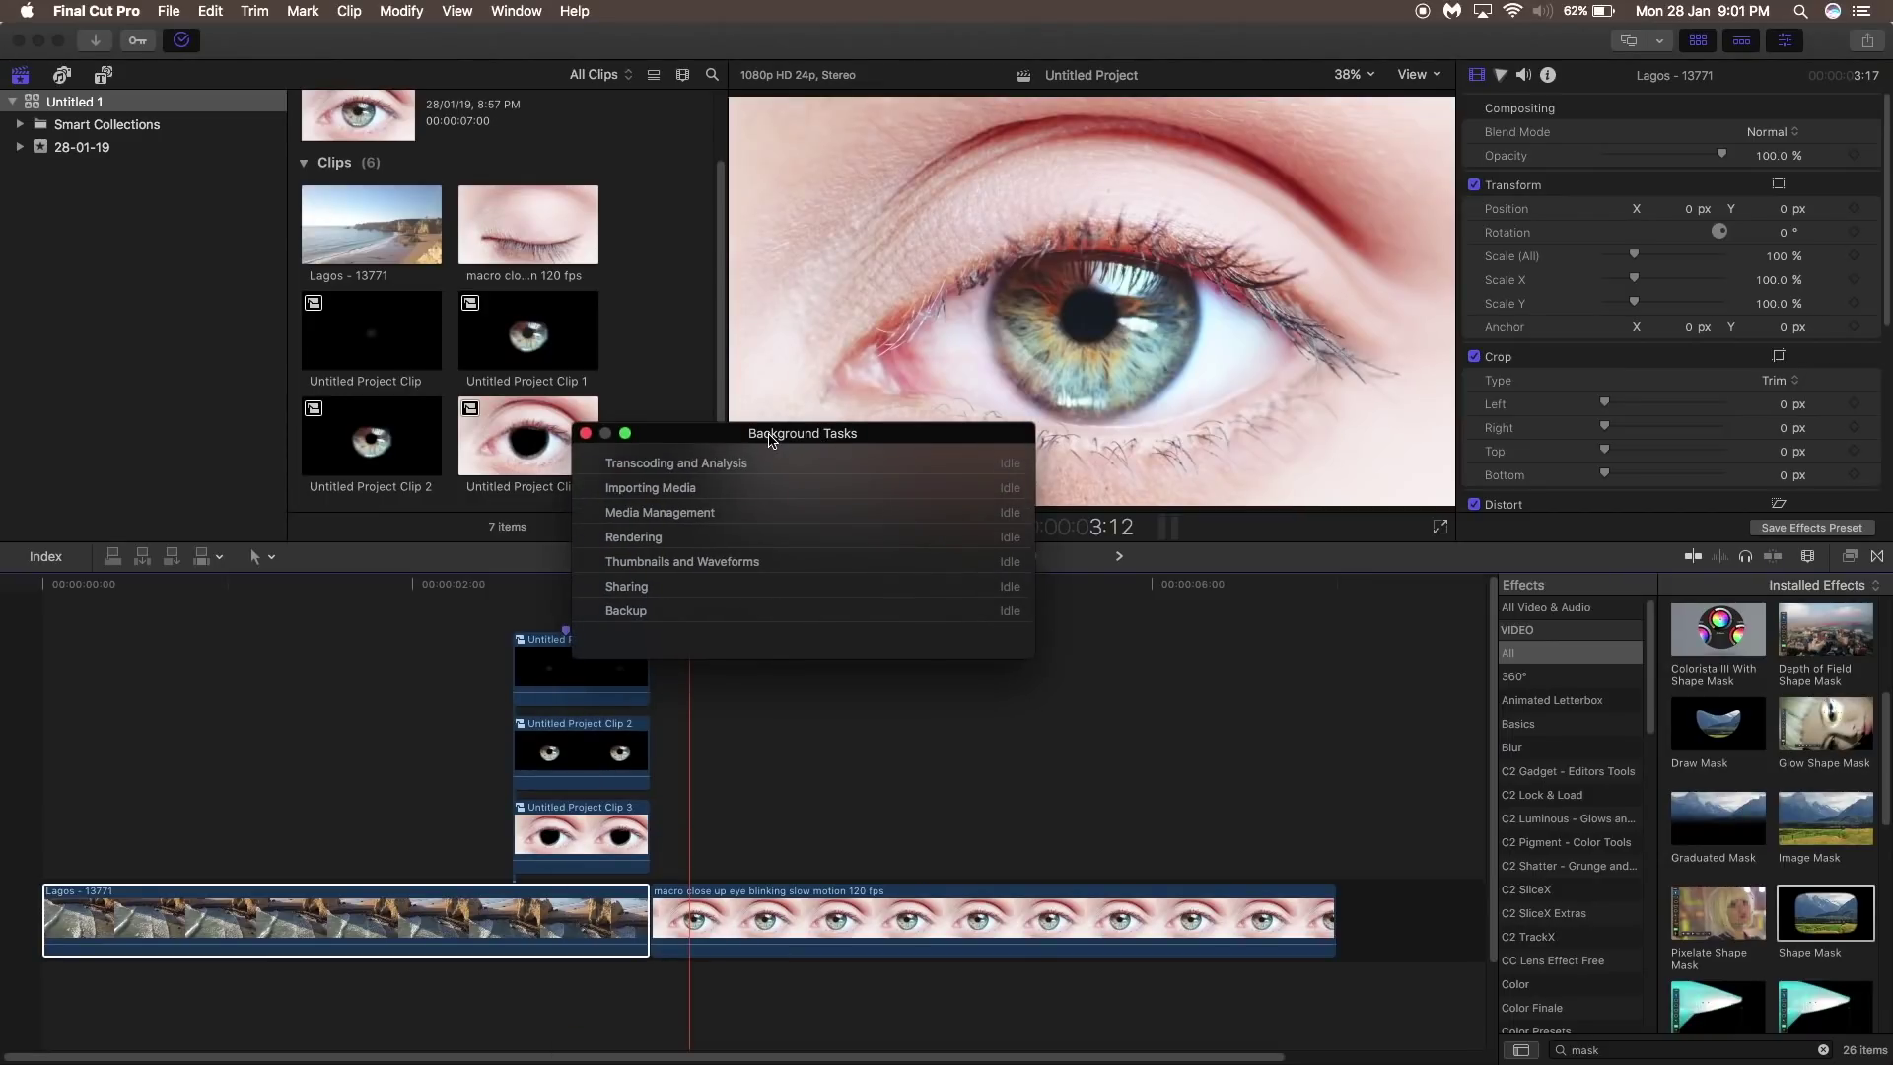
pyautogui.click(586, 434)
pyautogui.click(511, 595)
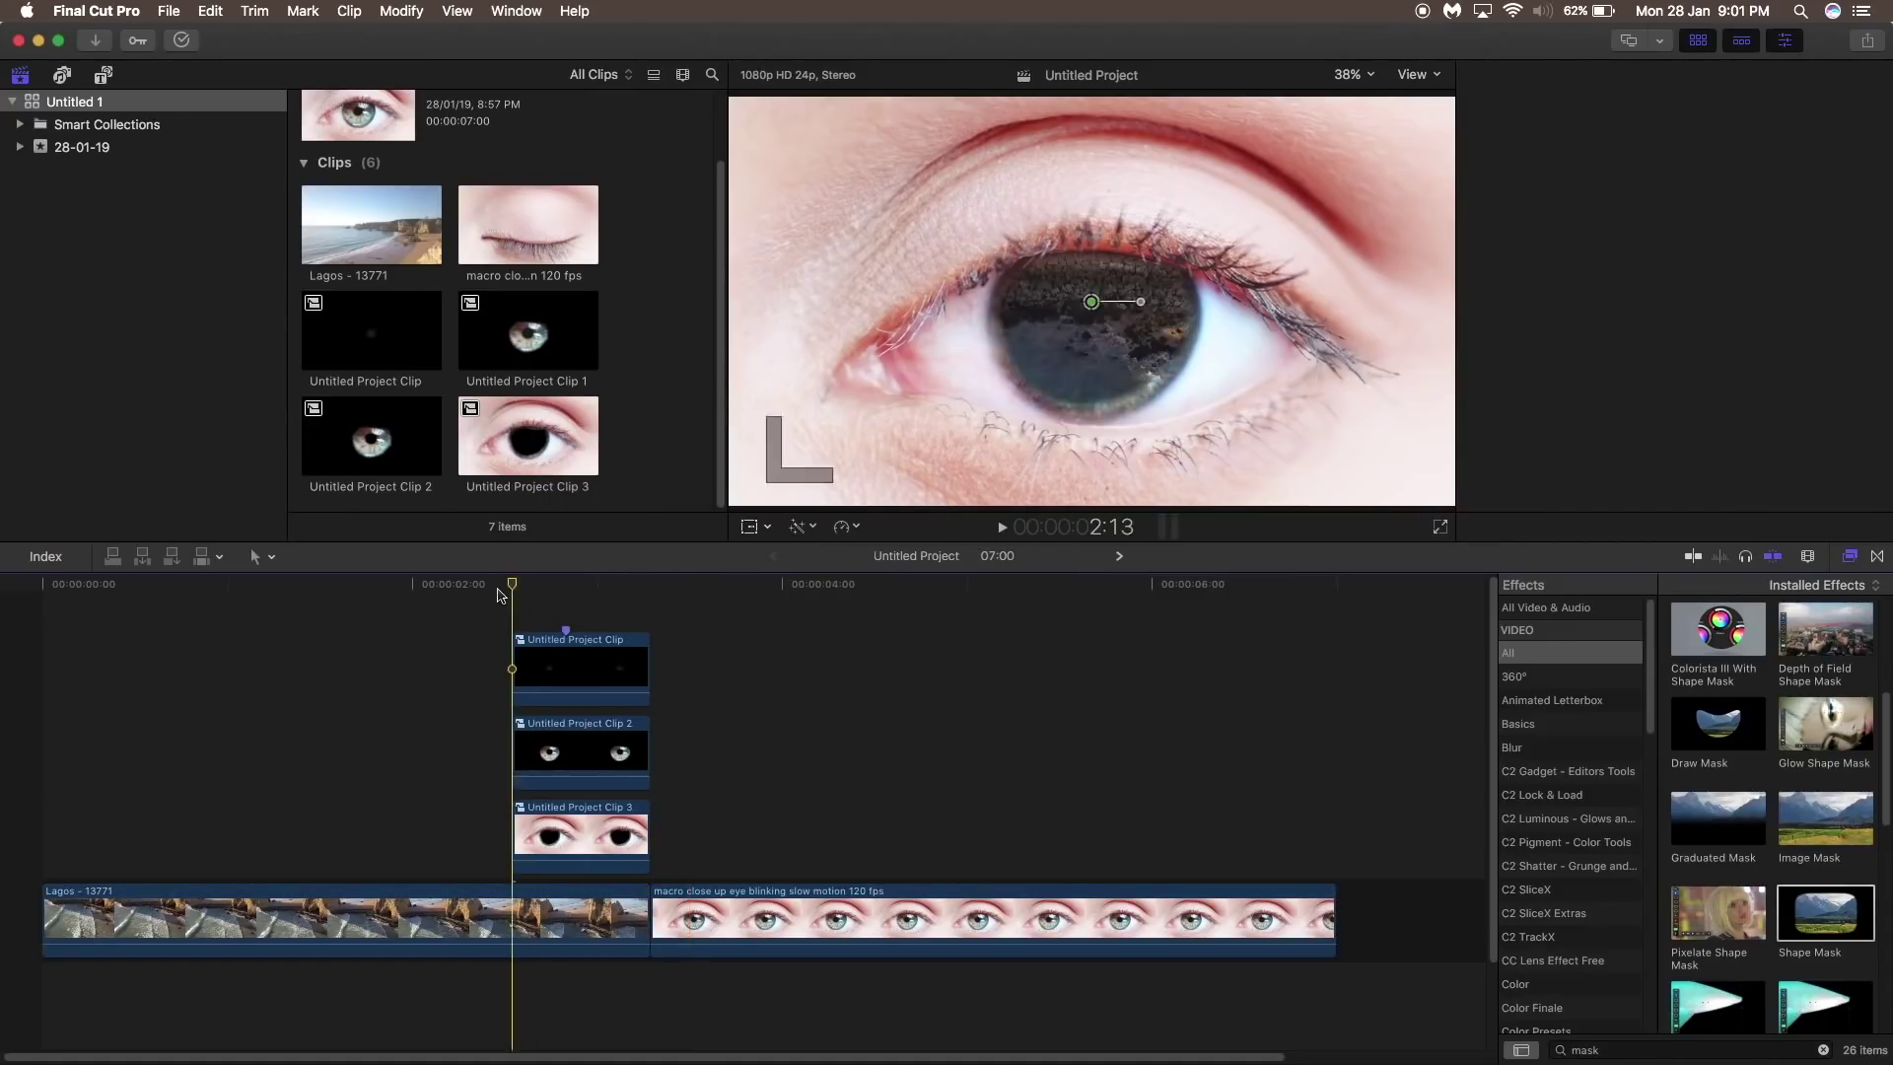
pyautogui.press('space')
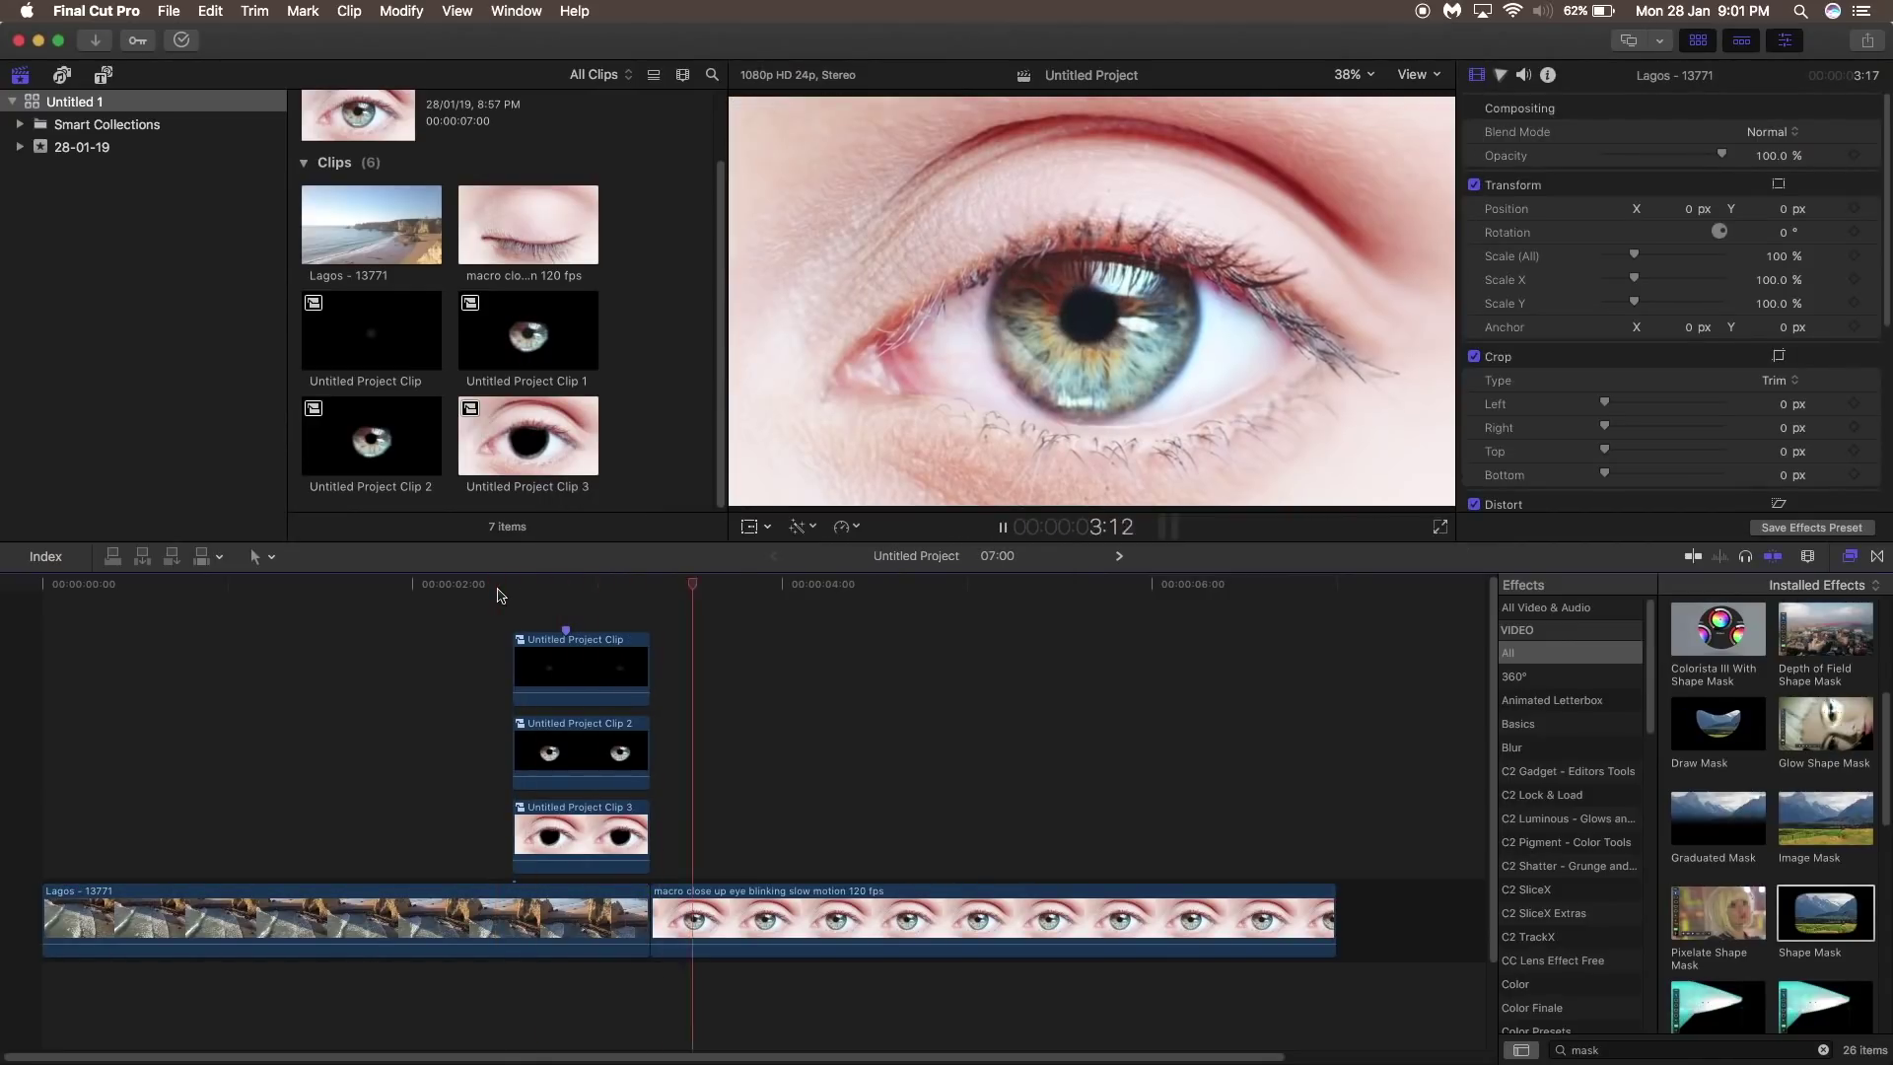
pyautogui.press('space')
# Step: Combine the three eye compound clips into one compound clip with the default name in event 28-01-19
pyautogui.moveTo(526, 590); pyautogui.dragTo(613, 854)
pyautogui.hotkey('alt', 'g')
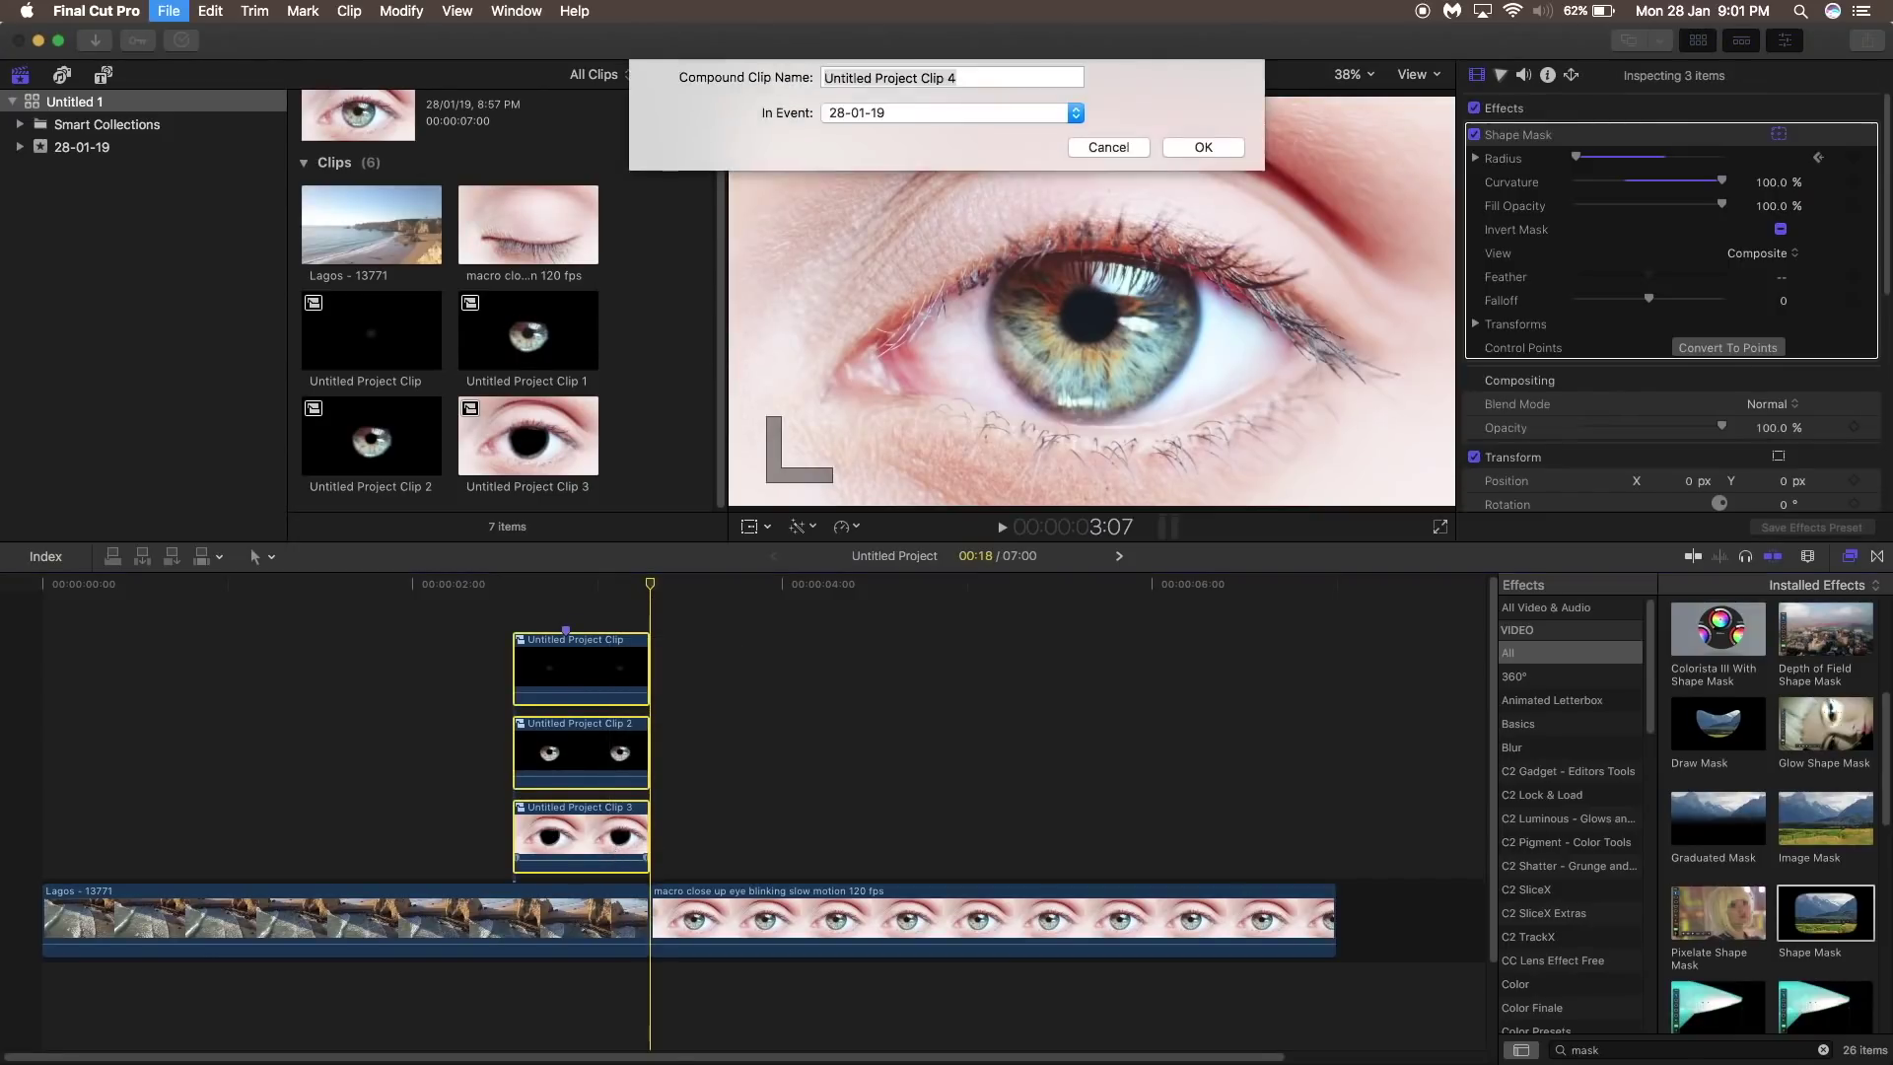
pyautogui.press('Return')
# Step: Play the new compound clip's transition from shortly before its start
pyautogui.click(514, 589)
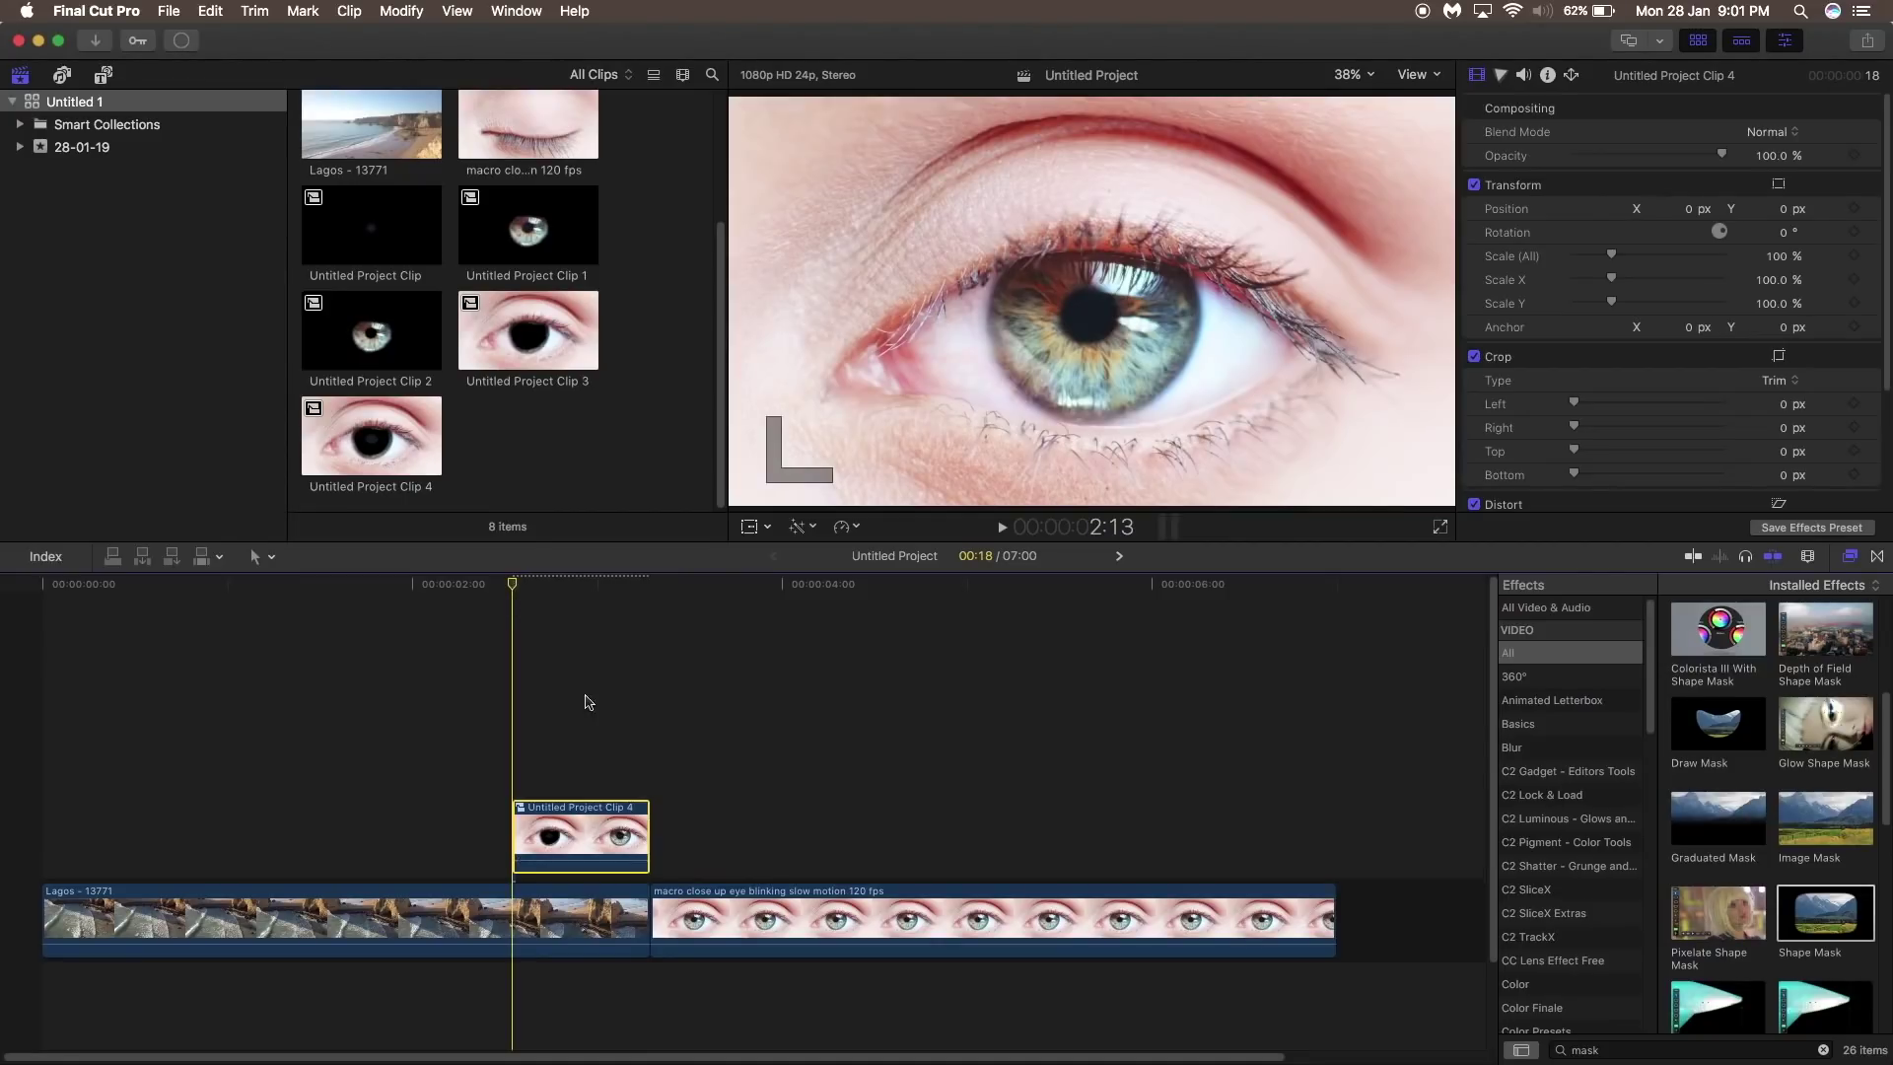
pyautogui.moveTo(524, 594)
pyautogui.mouseDown()
pyautogui.moveTo(561, 598)
pyautogui.moveTo(498, 605)
pyautogui.mouseUp()
pyautogui.press('space')
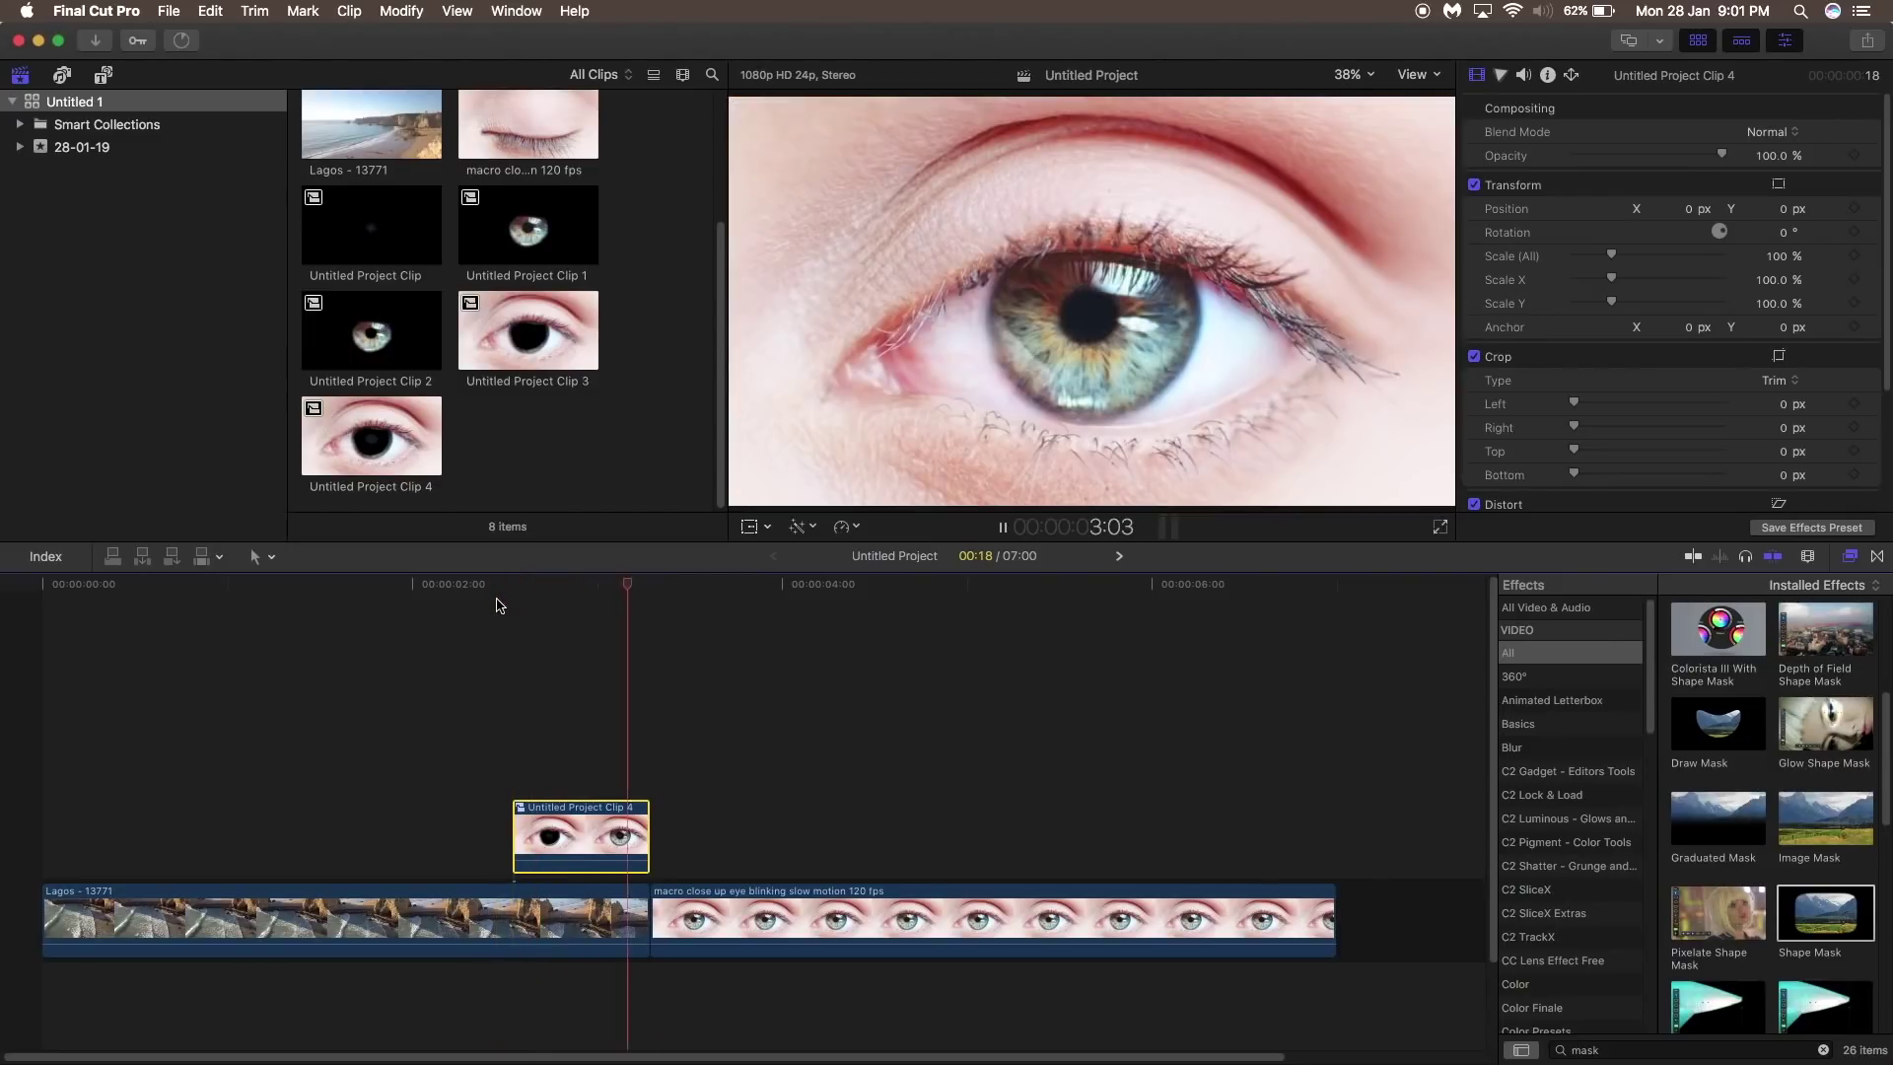
pyautogui.click(500, 606)
# Step: At 2:13, scale the combined eye clip to 400%, shift it upward, and keyframe its position and scale
pyautogui.click(512, 597)
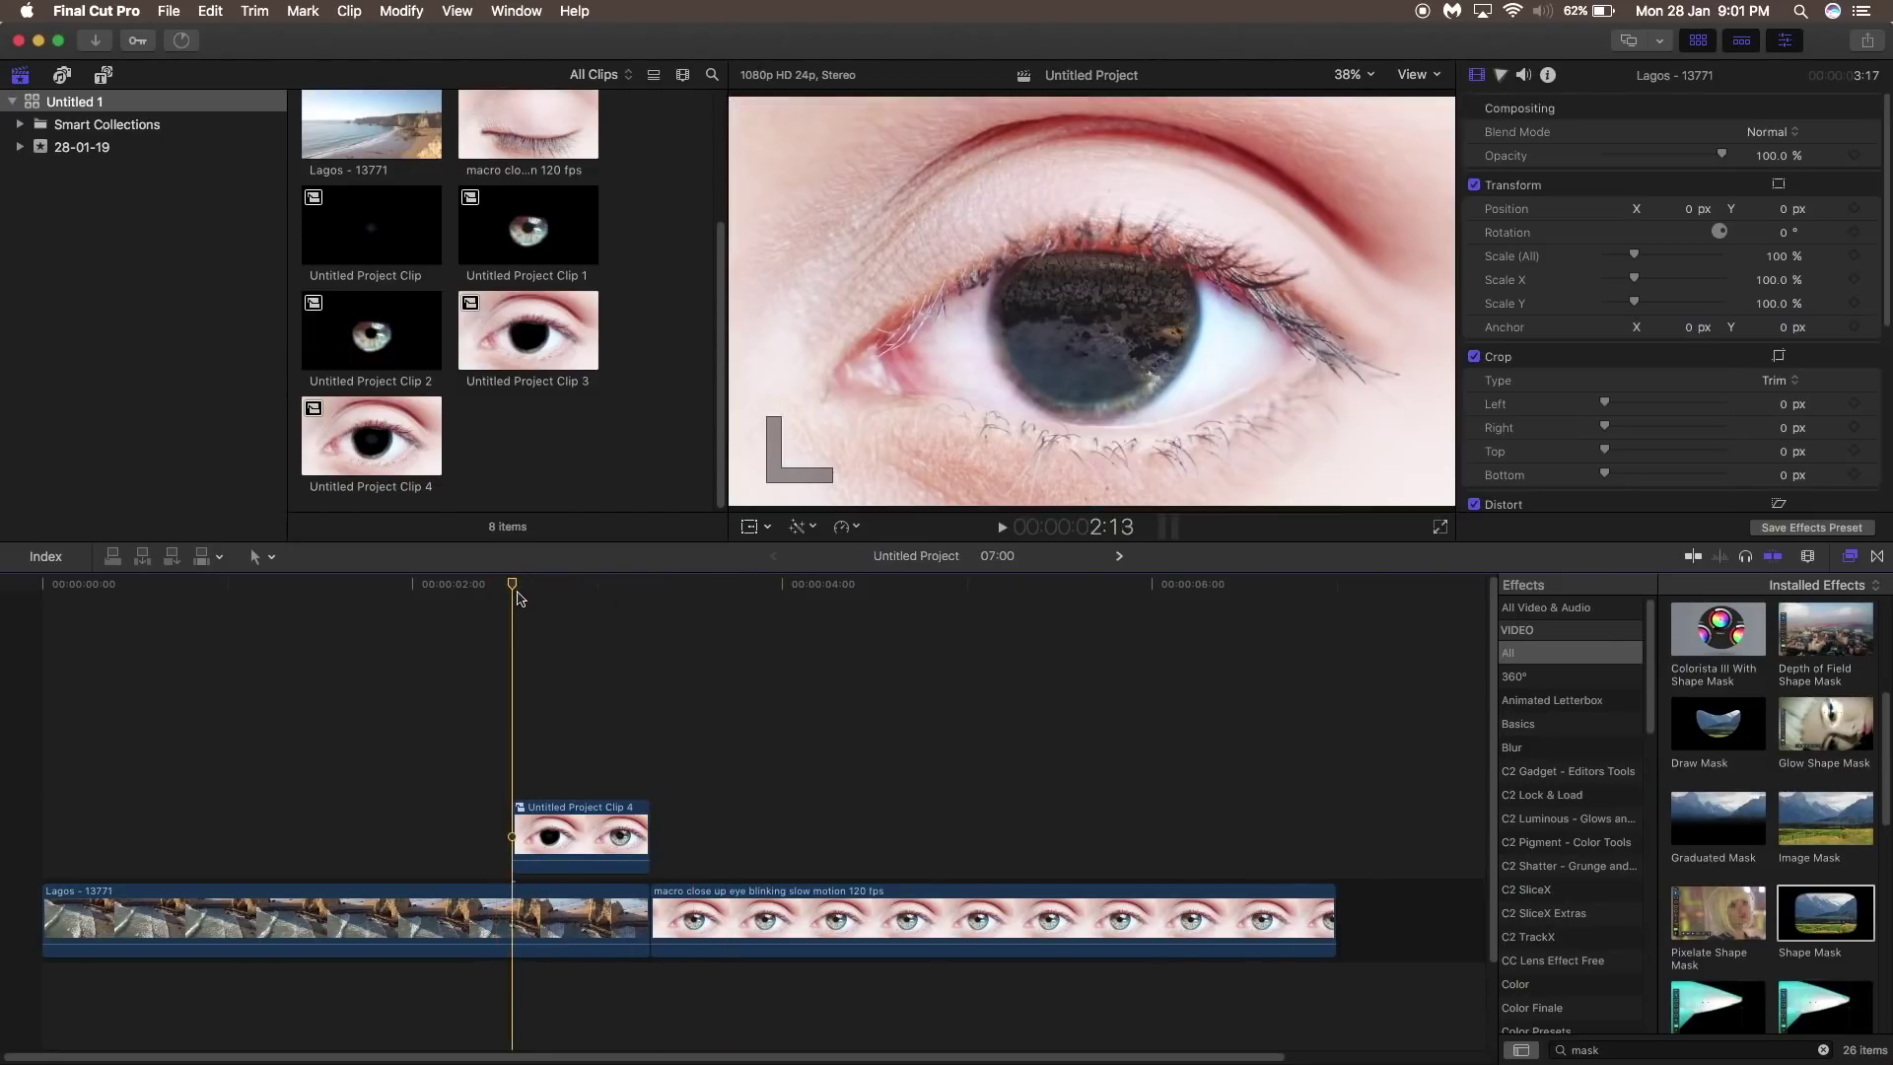
pyautogui.click(565, 820)
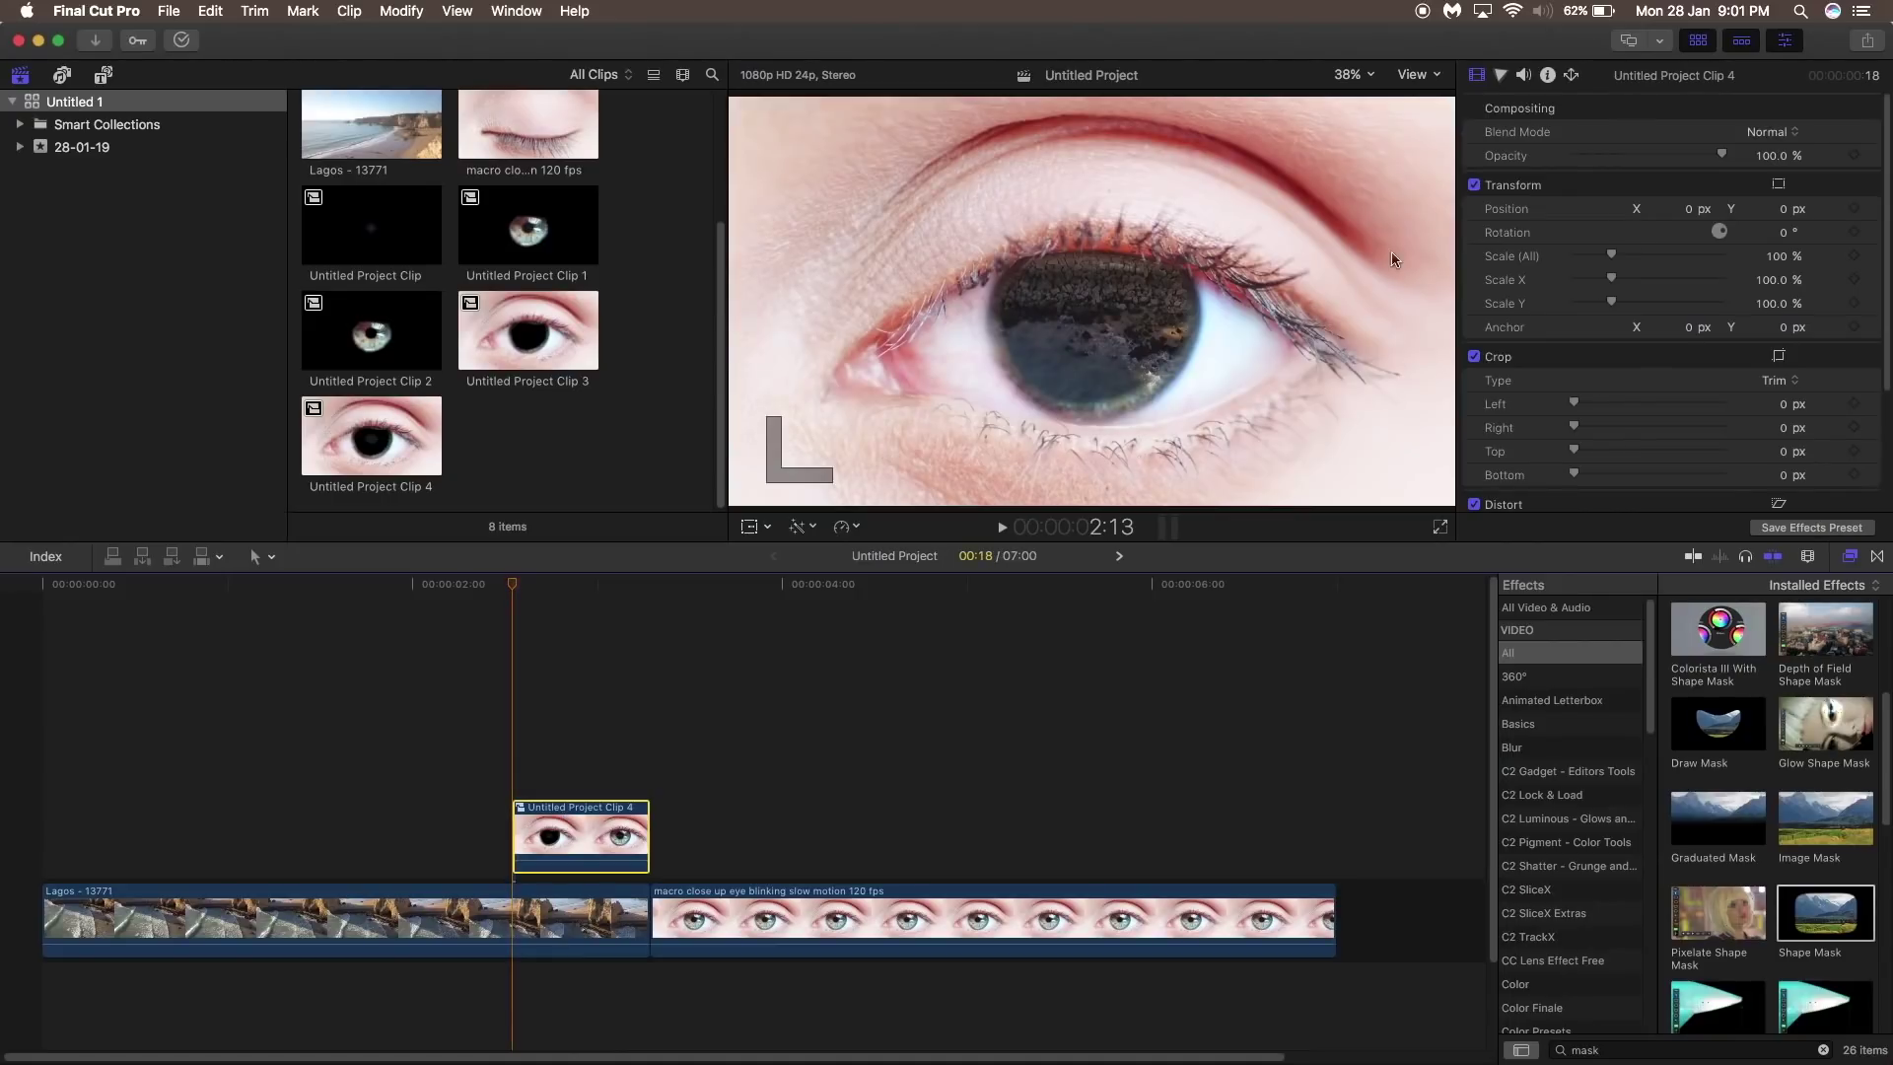
pyautogui.moveTo(1611, 255); pyautogui.dragTo(1785, 281)
pyautogui.rightClick(897, 268)
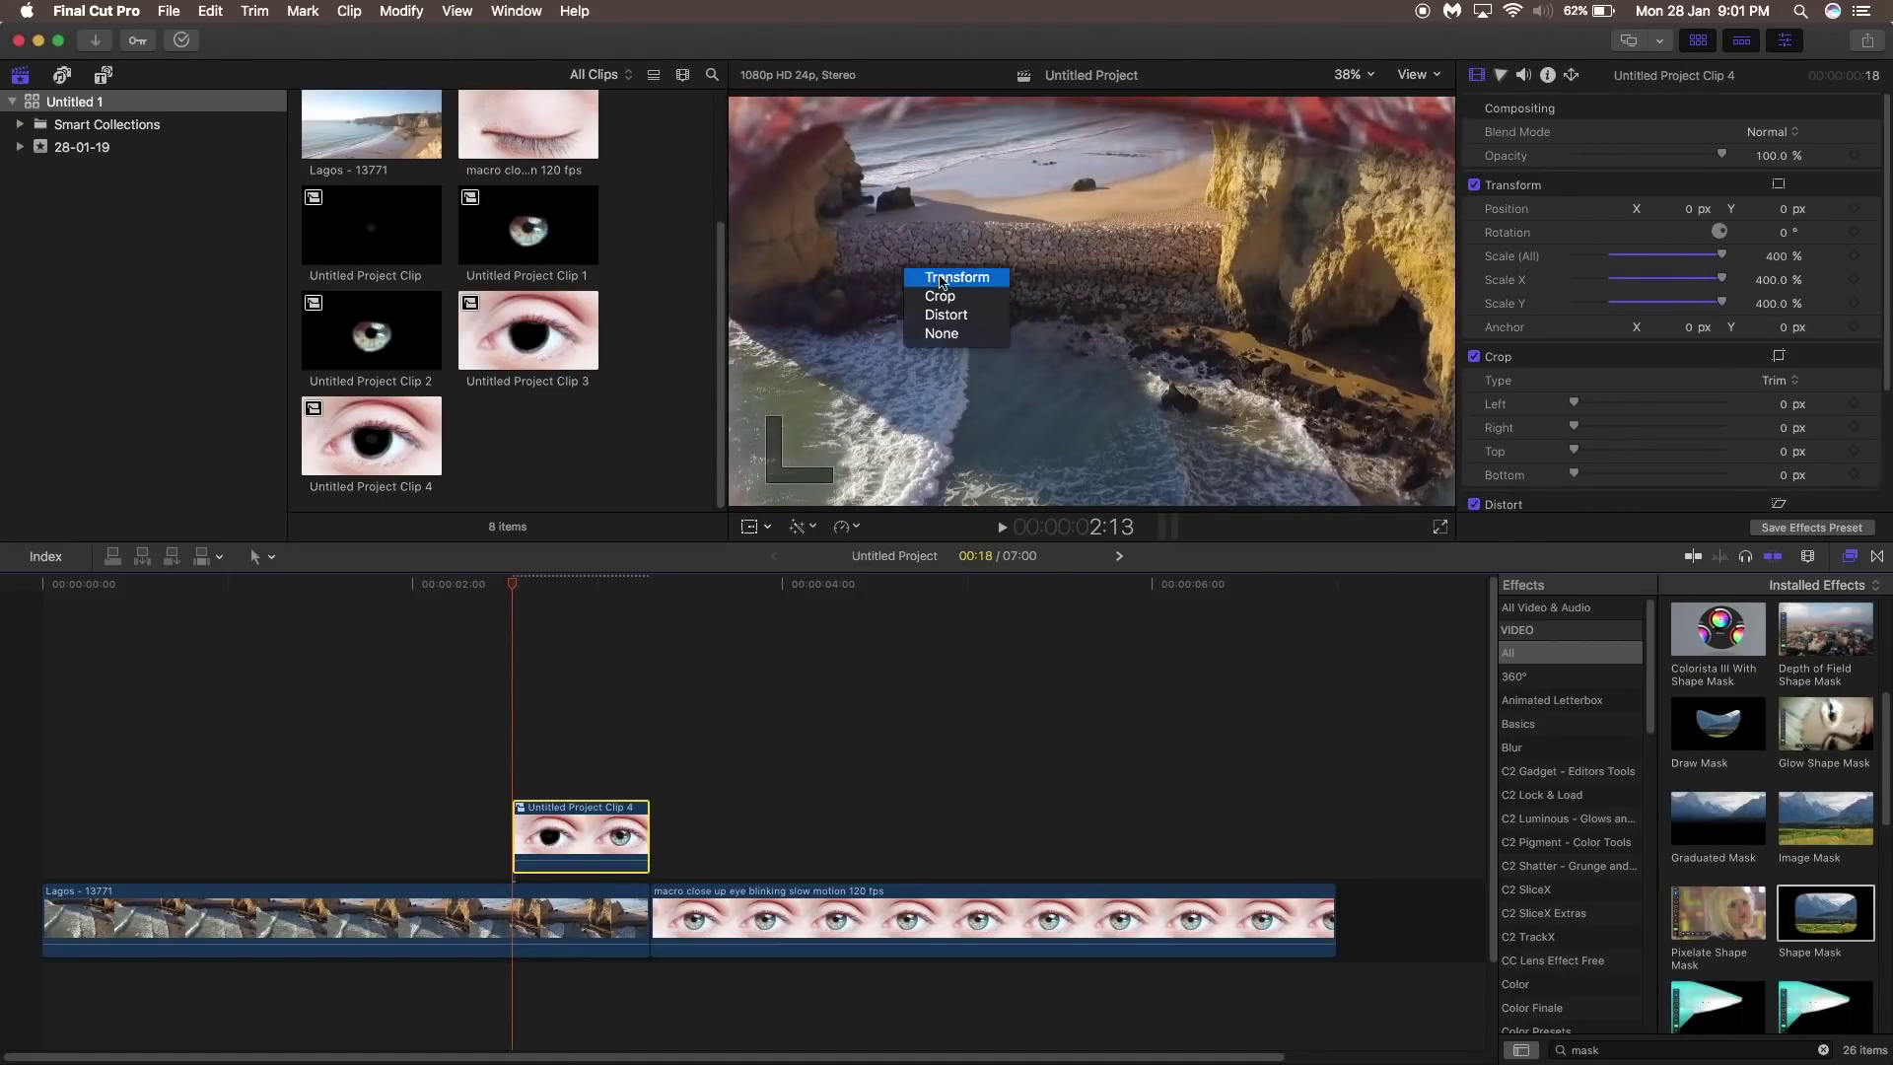
pyautogui.click(941, 274)
pyautogui.moveTo(1093, 300); pyautogui.dragTo(1089, 245)
pyautogui.click(1855, 208)
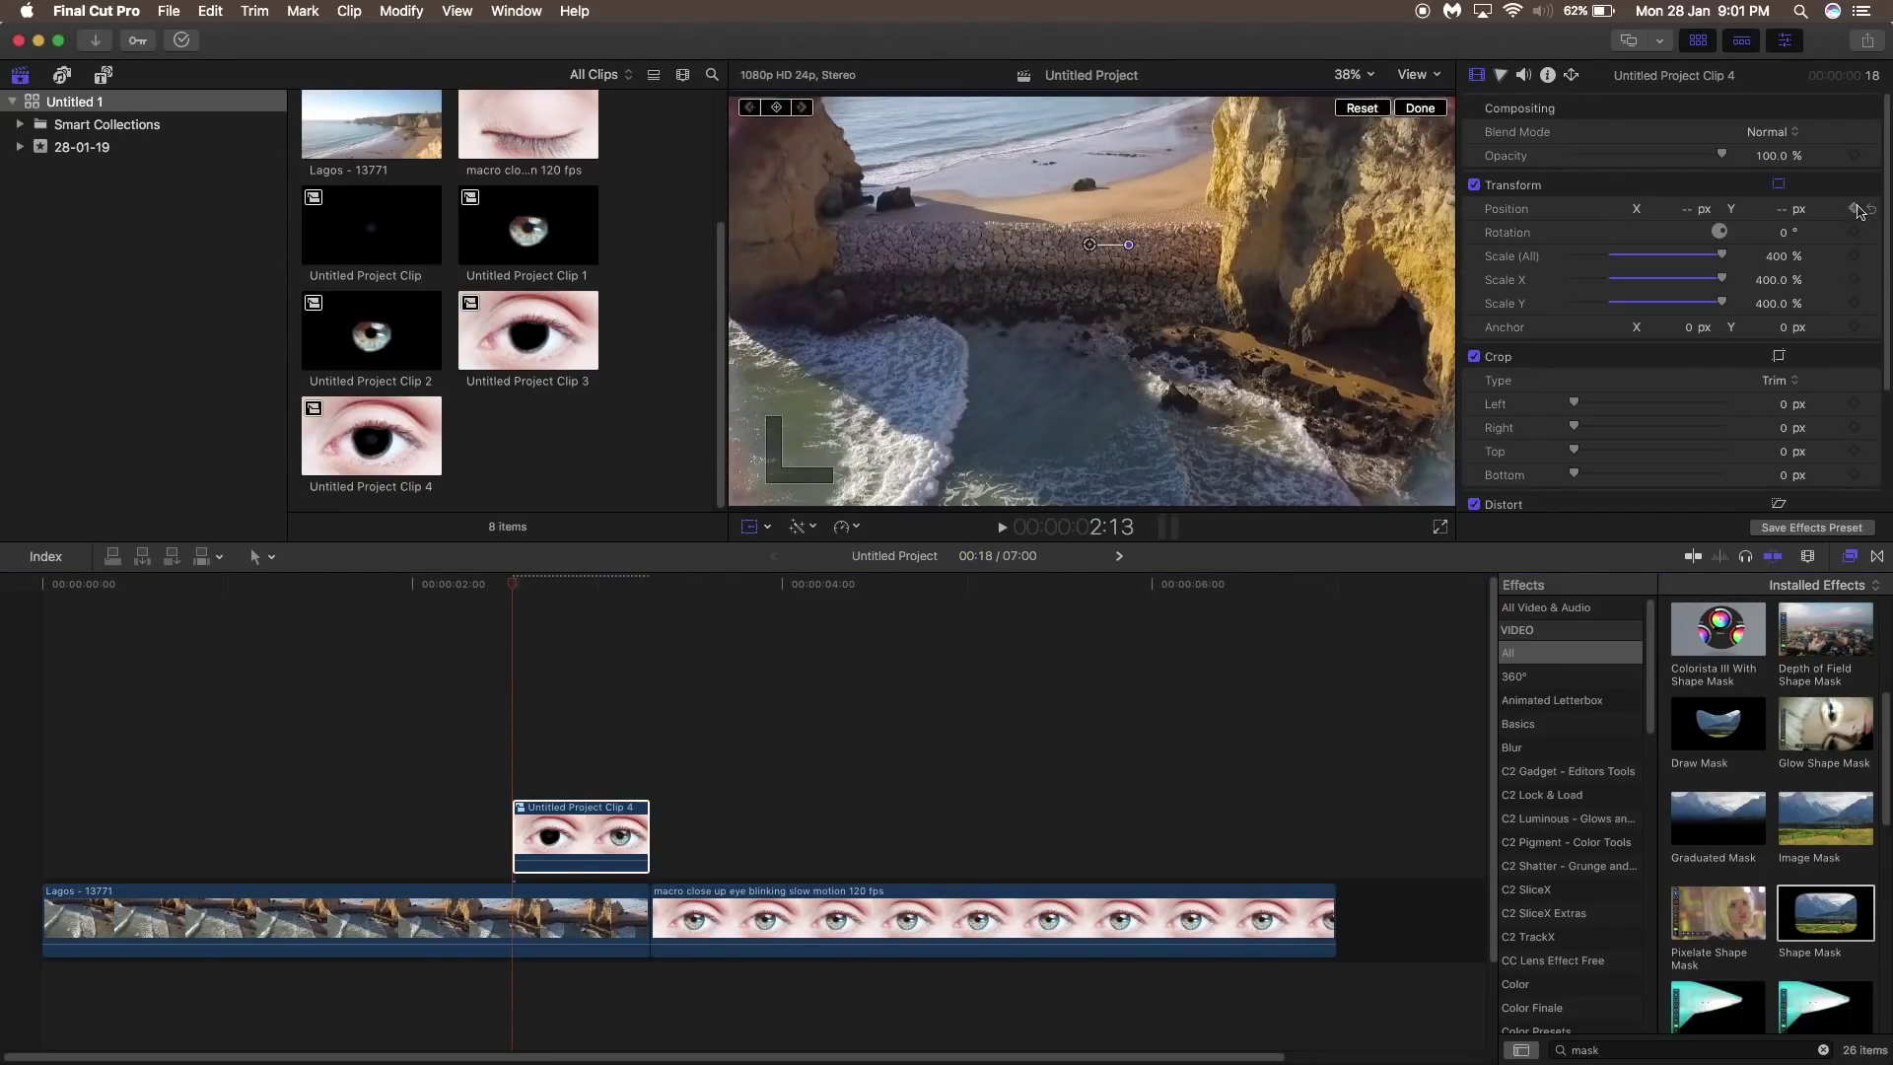
pyautogui.click(1854, 255)
# Step: At 3:05, keyframe the combined eye clip's position at X 0, Y 0 px and its scale at 100%
pyautogui.moveTo(532, 590); pyautogui.dragTo(638, 589)
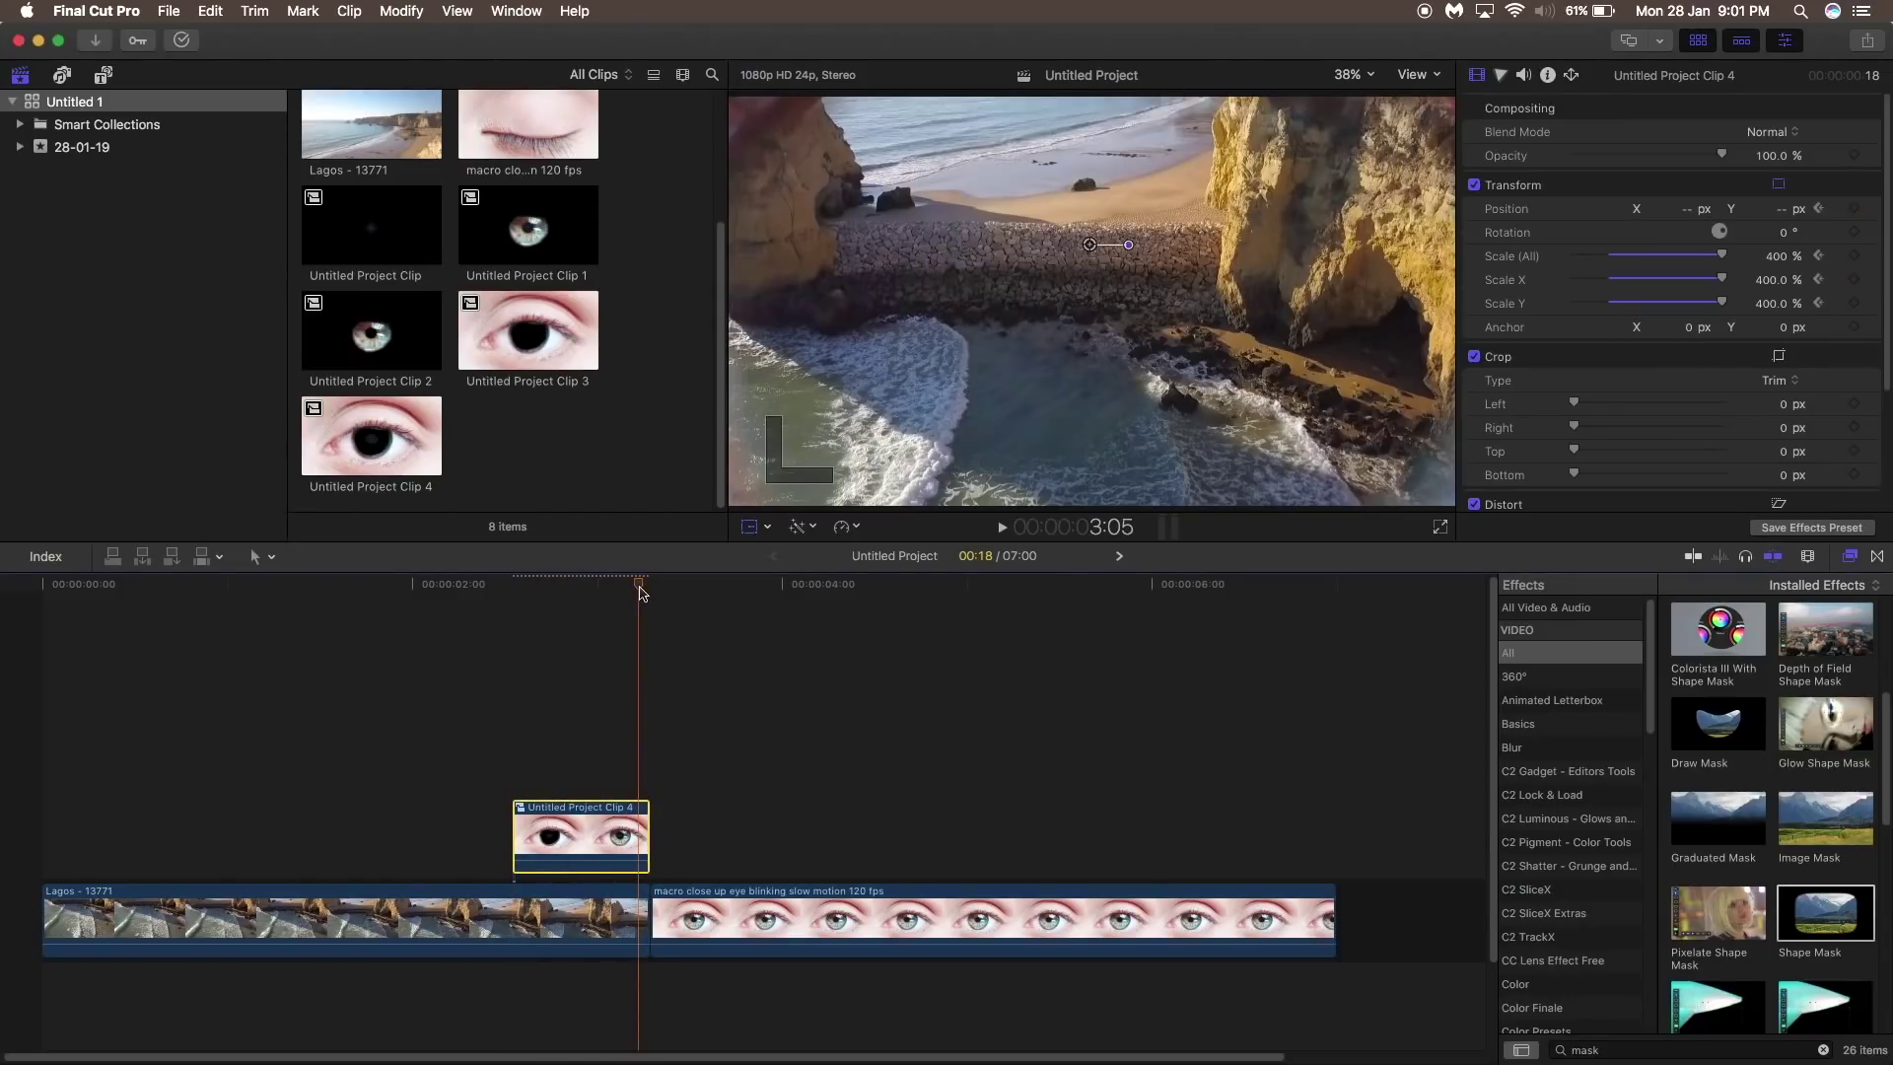
pyautogui.click(1688, 212)
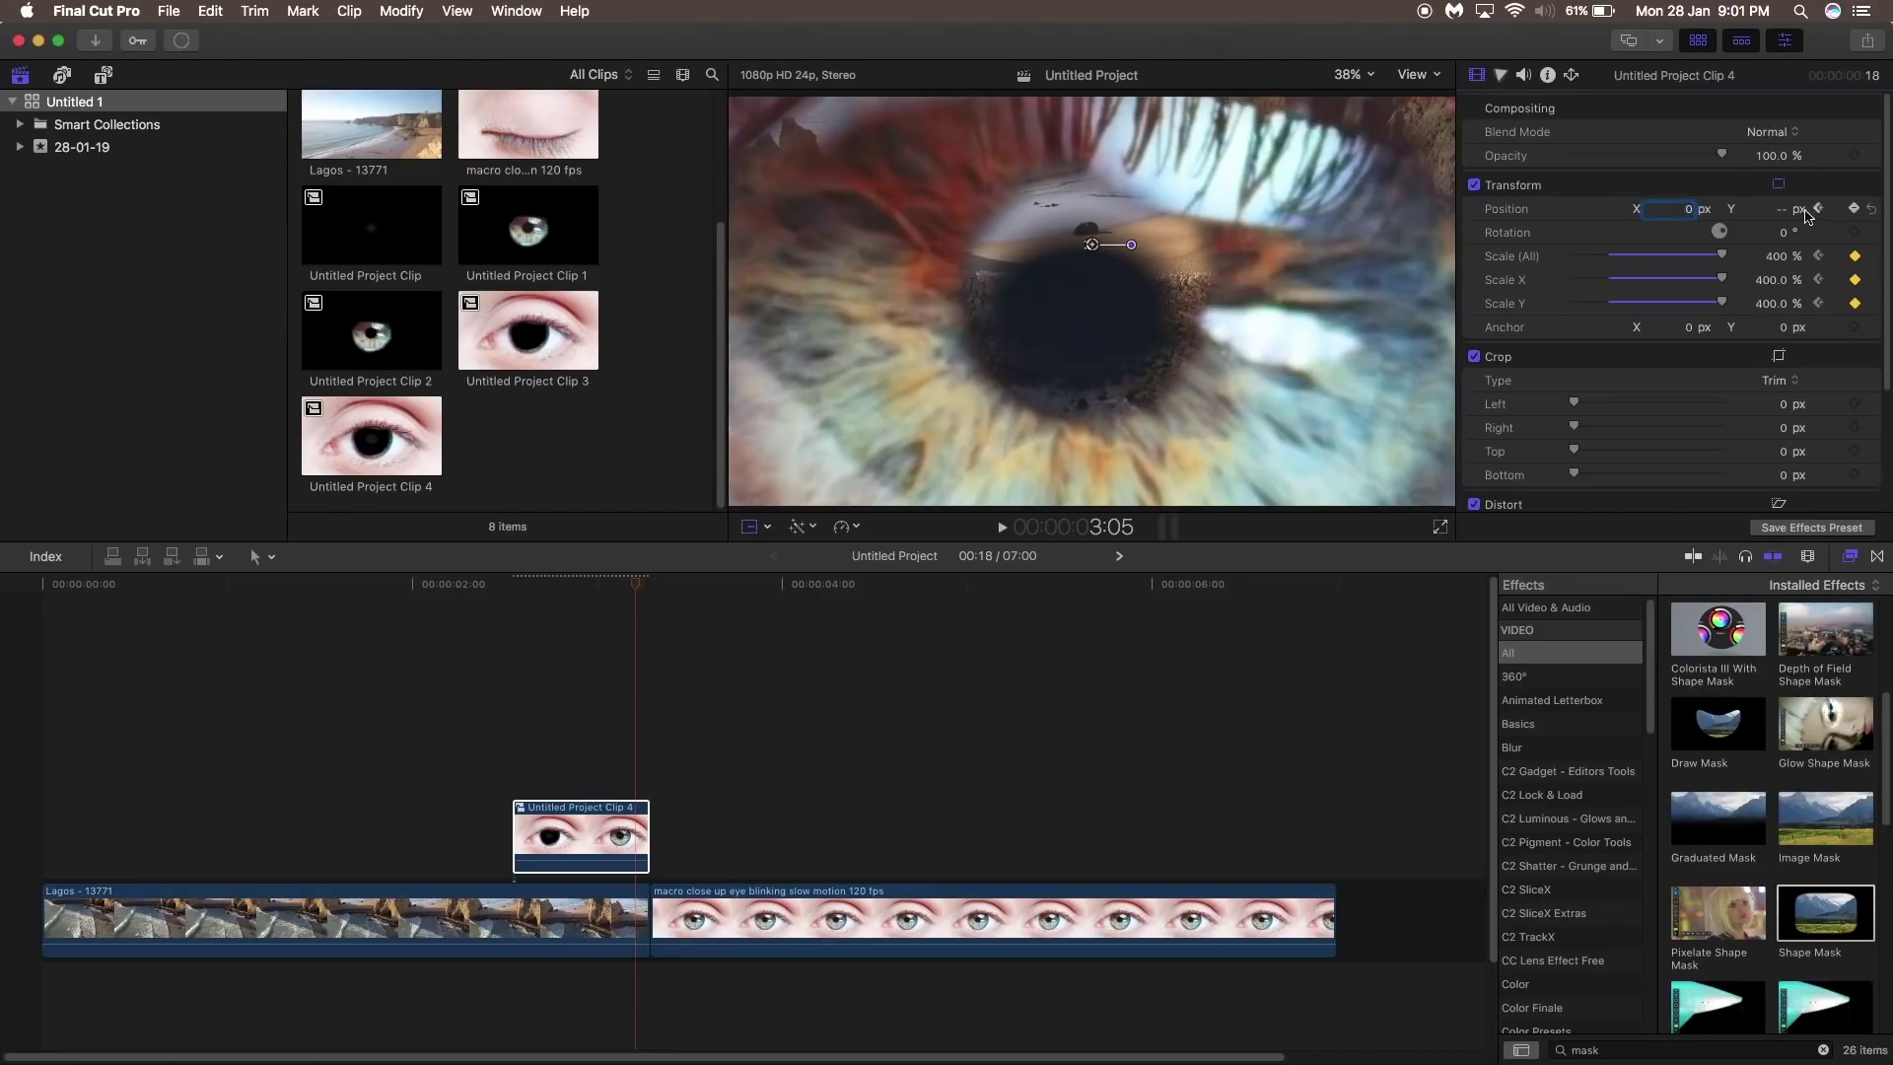
pyautogui.press('Tab')
pyautogui.write('0')
pyautogui.press('Return')
pyautogui.click(1777, 257)
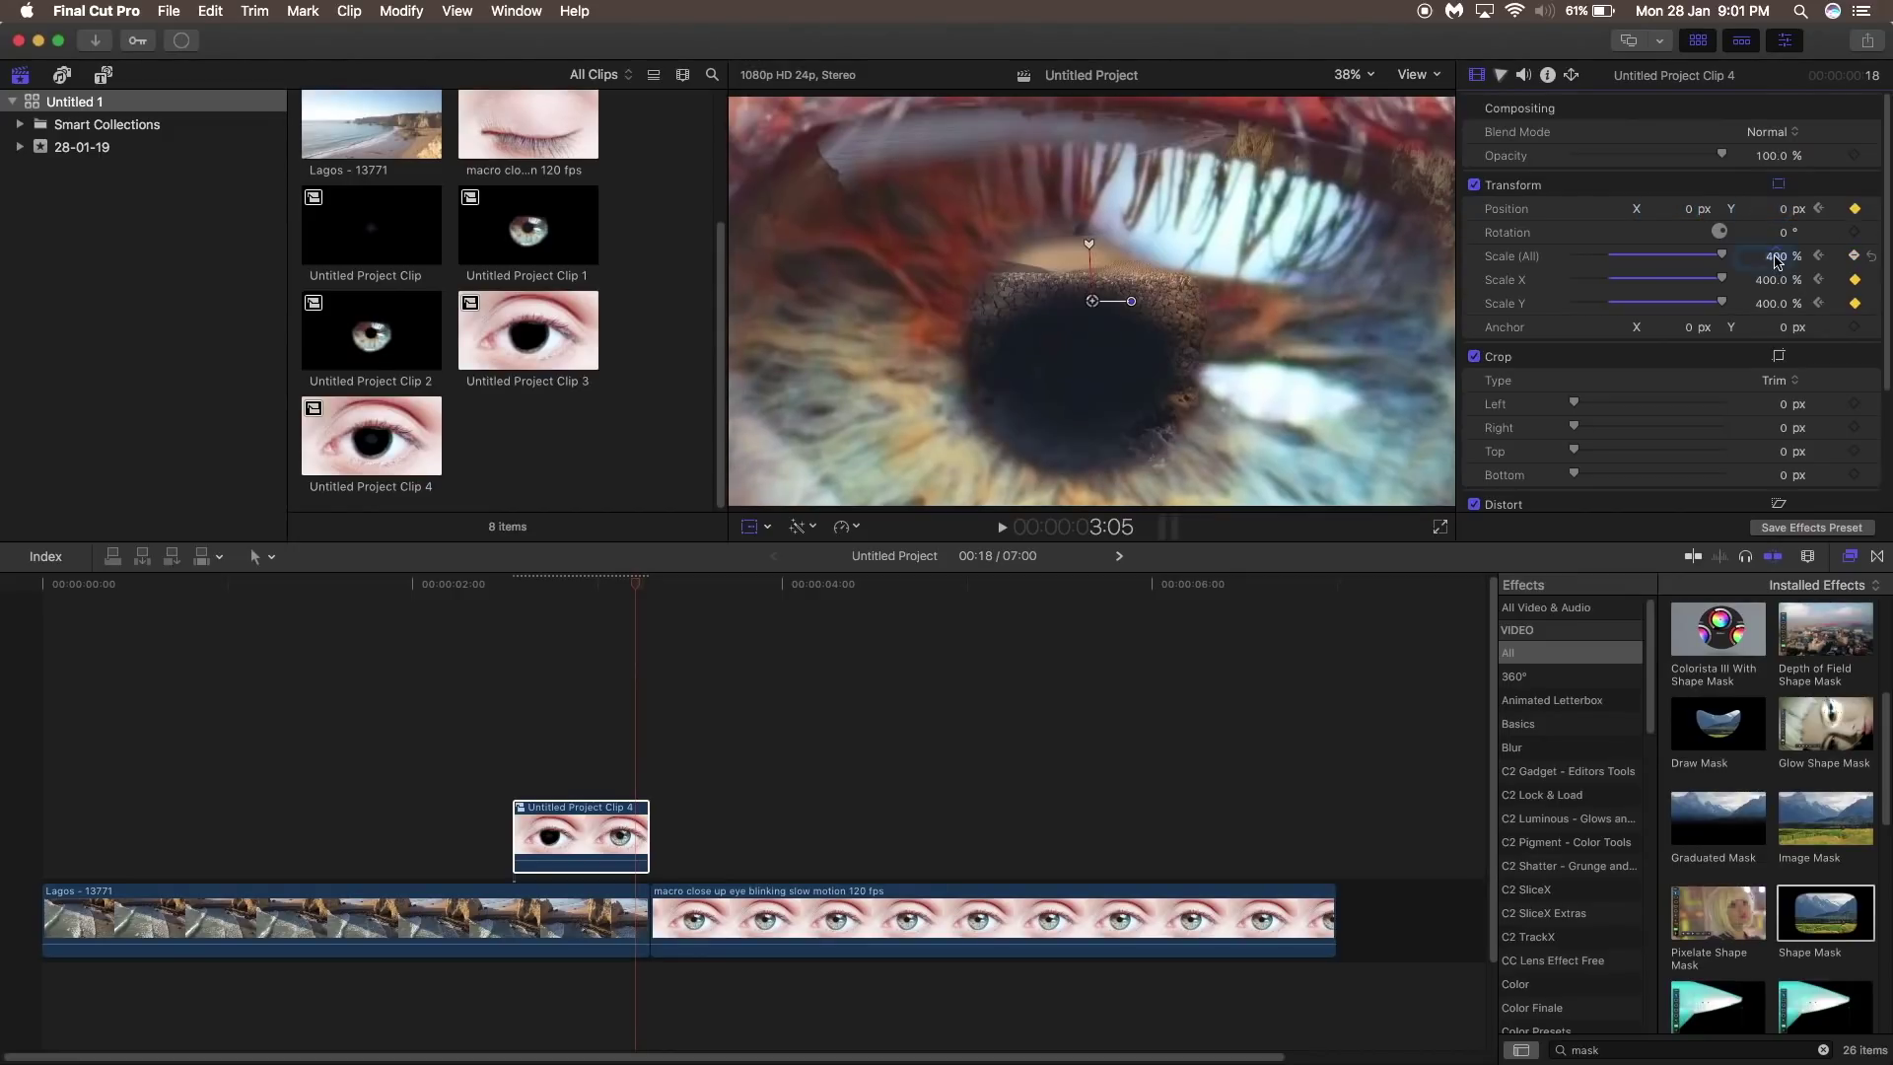
pyautogui.write('100')
pyautogui.press('Return')
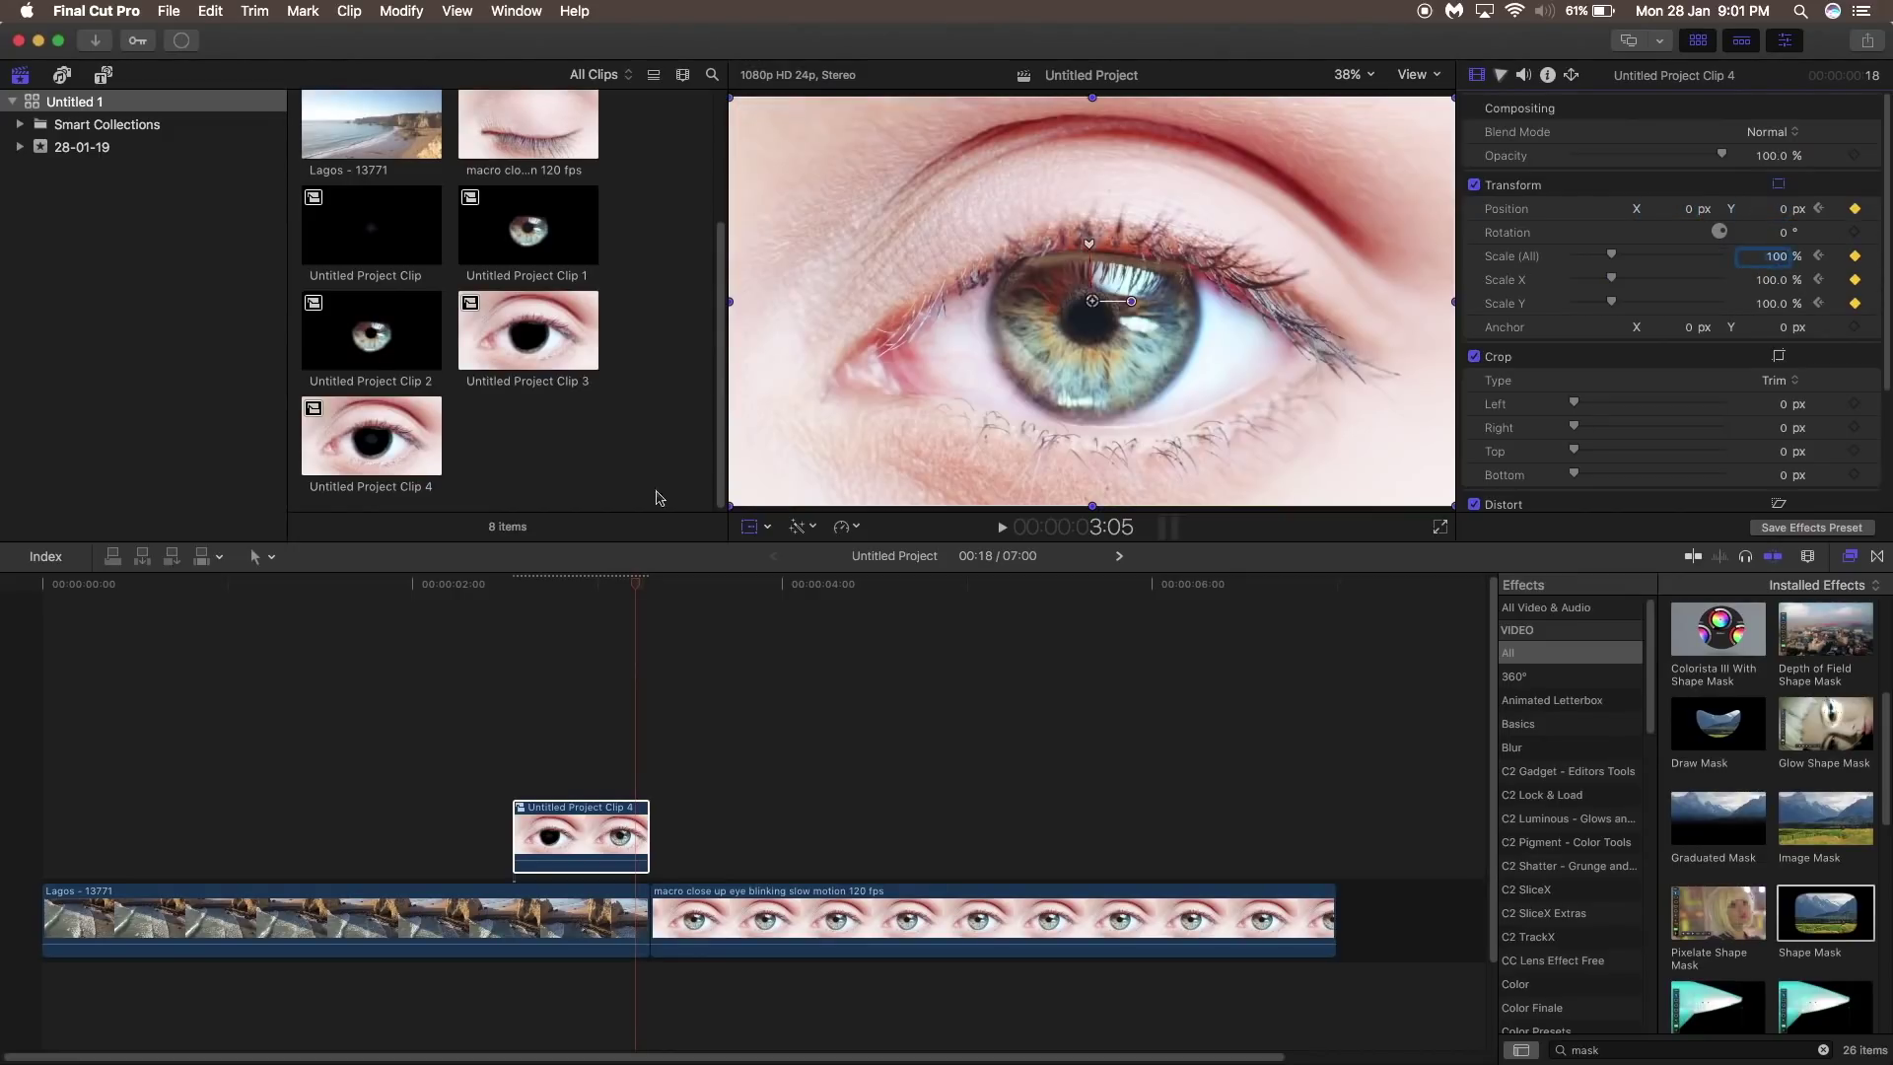
# Step: Play the eye zoom-out transition from 2:10, shortly before the combined eye clip starts
pyautogui.click(490, 585)
pyautogui.press('space')
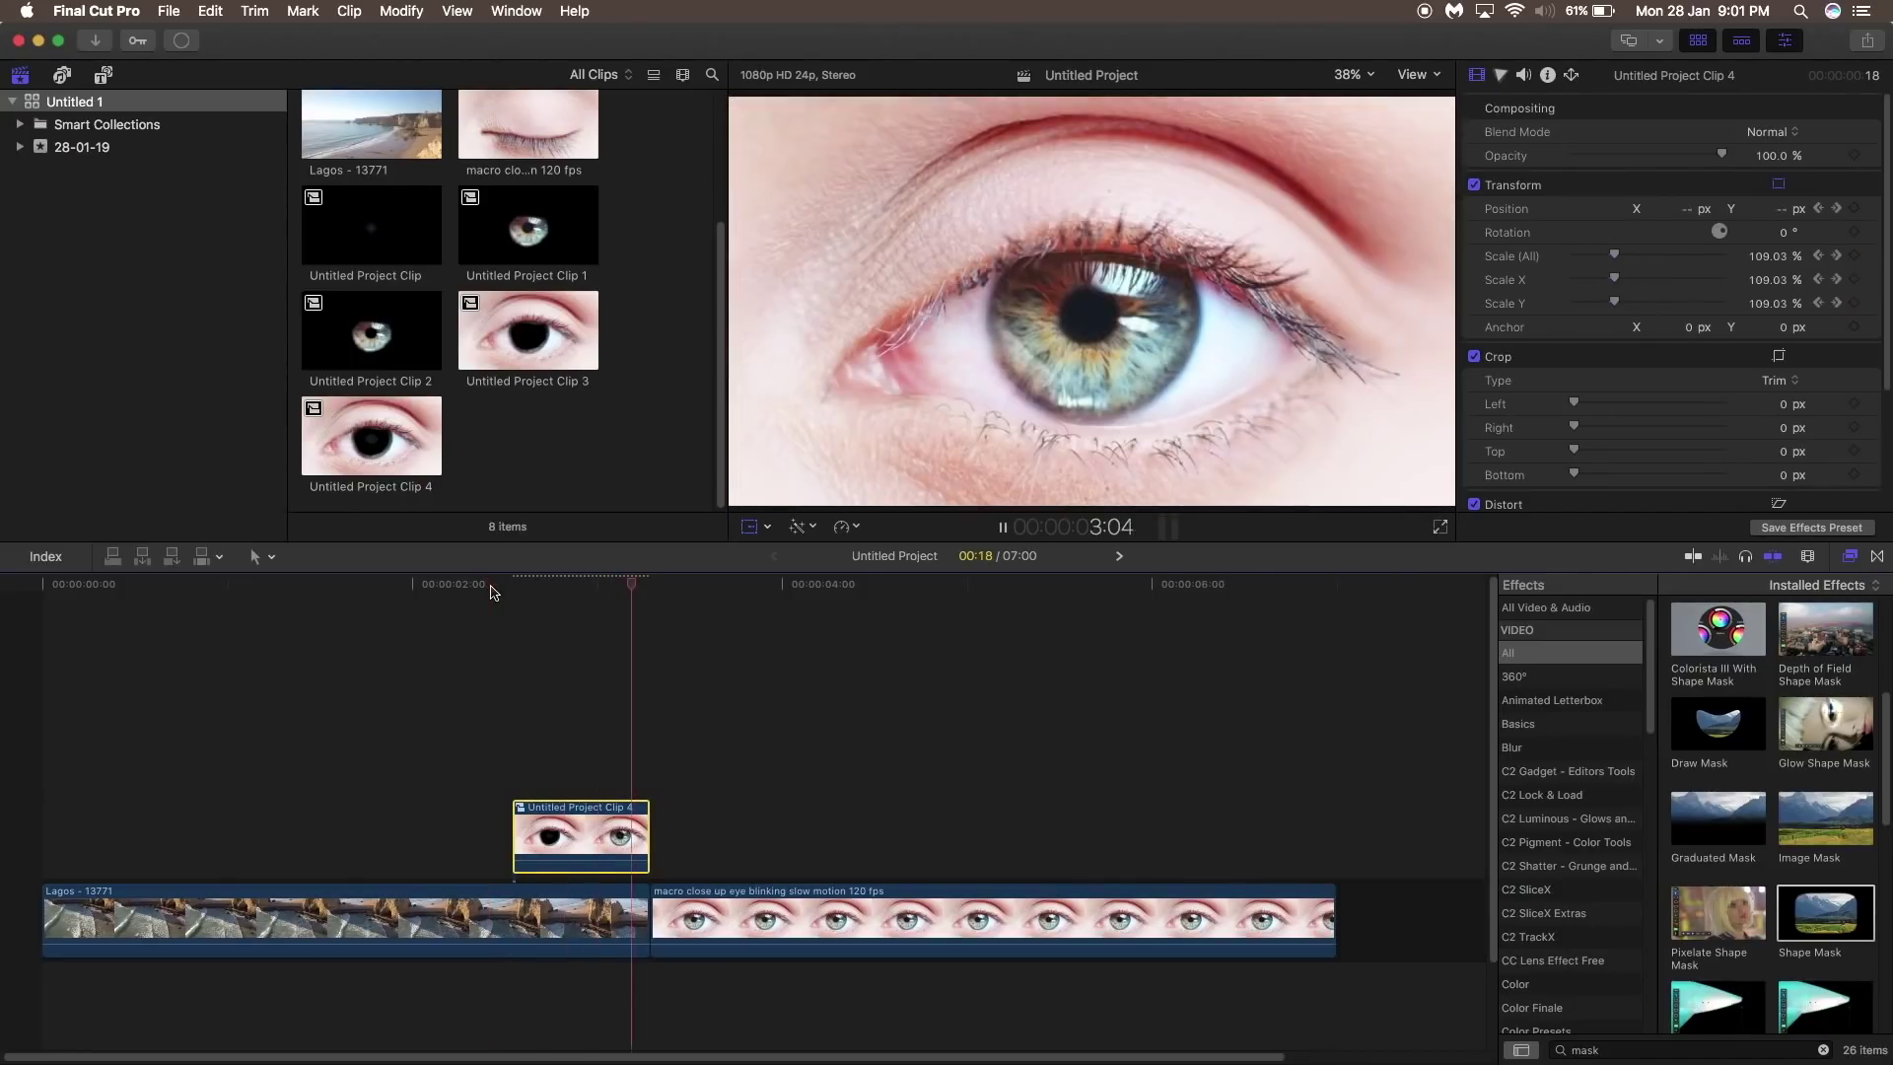
pyautogui.click(492, 586)
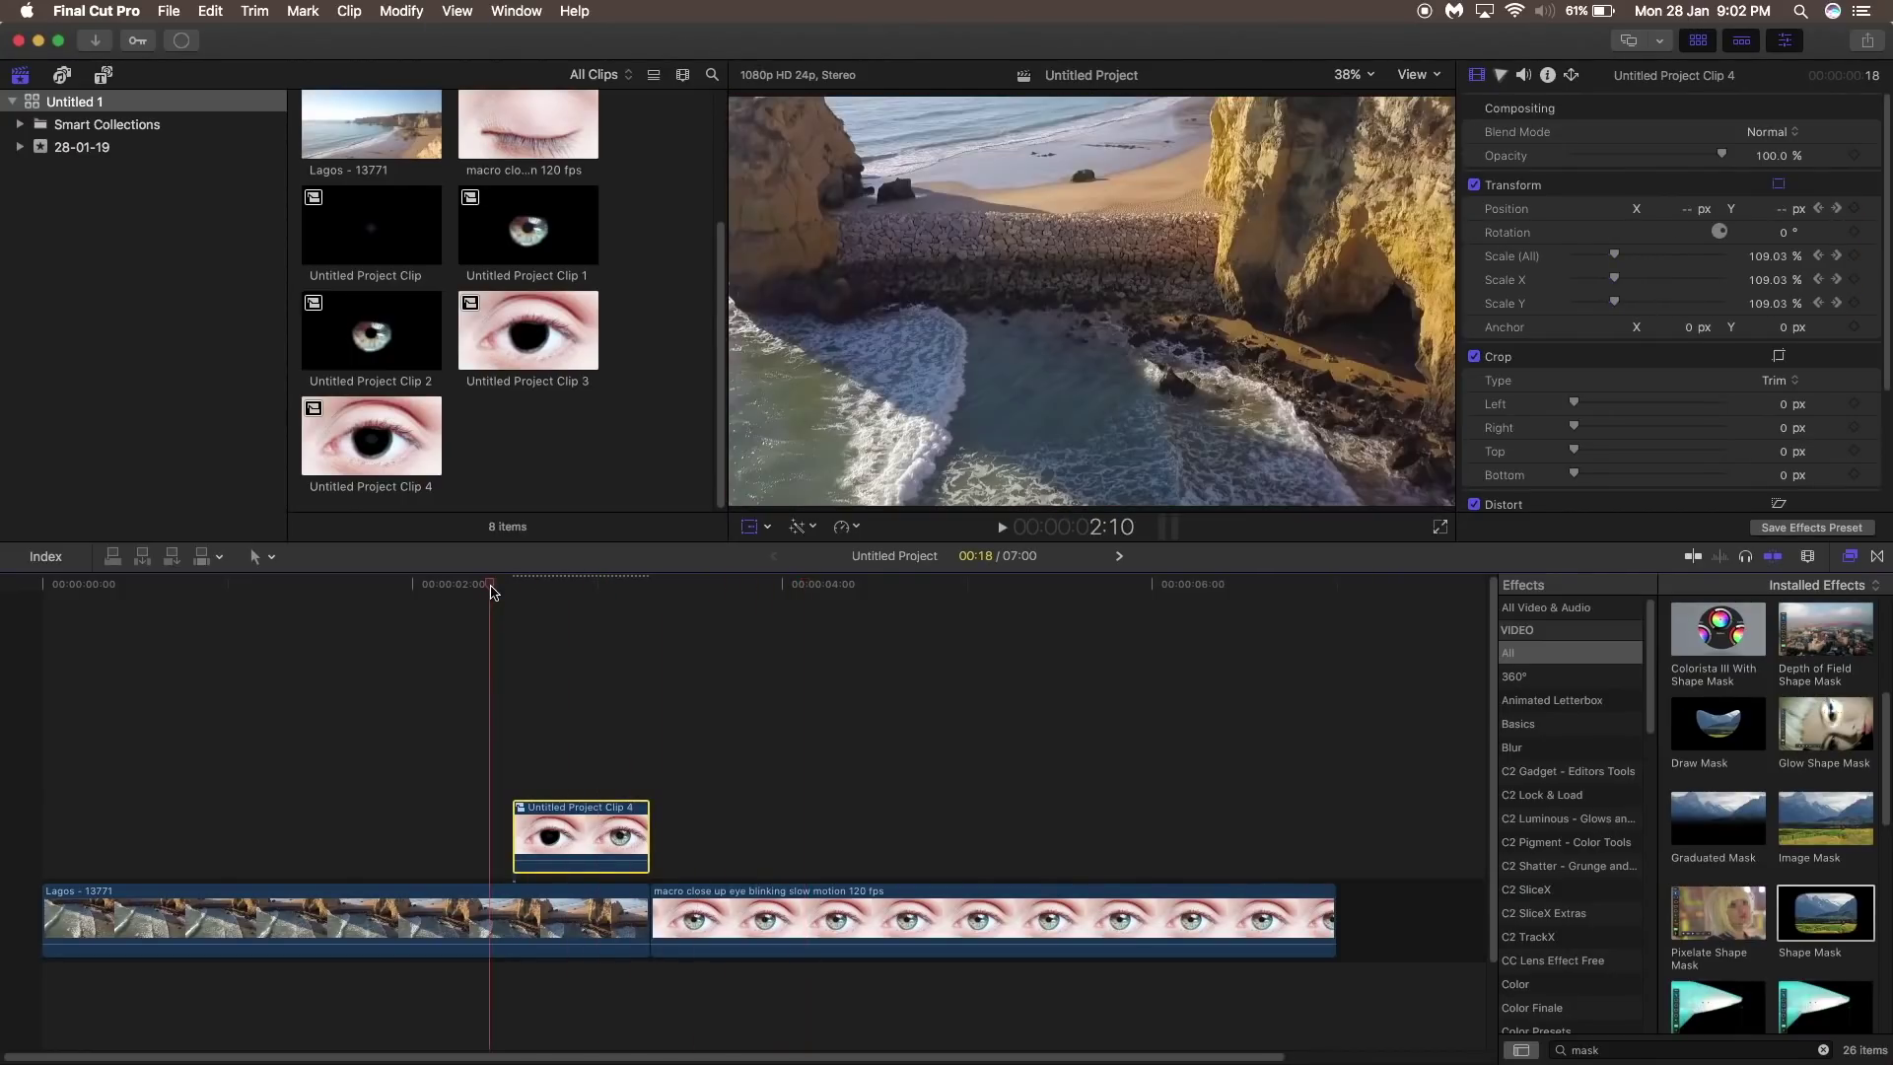
pyautogui.press('space')
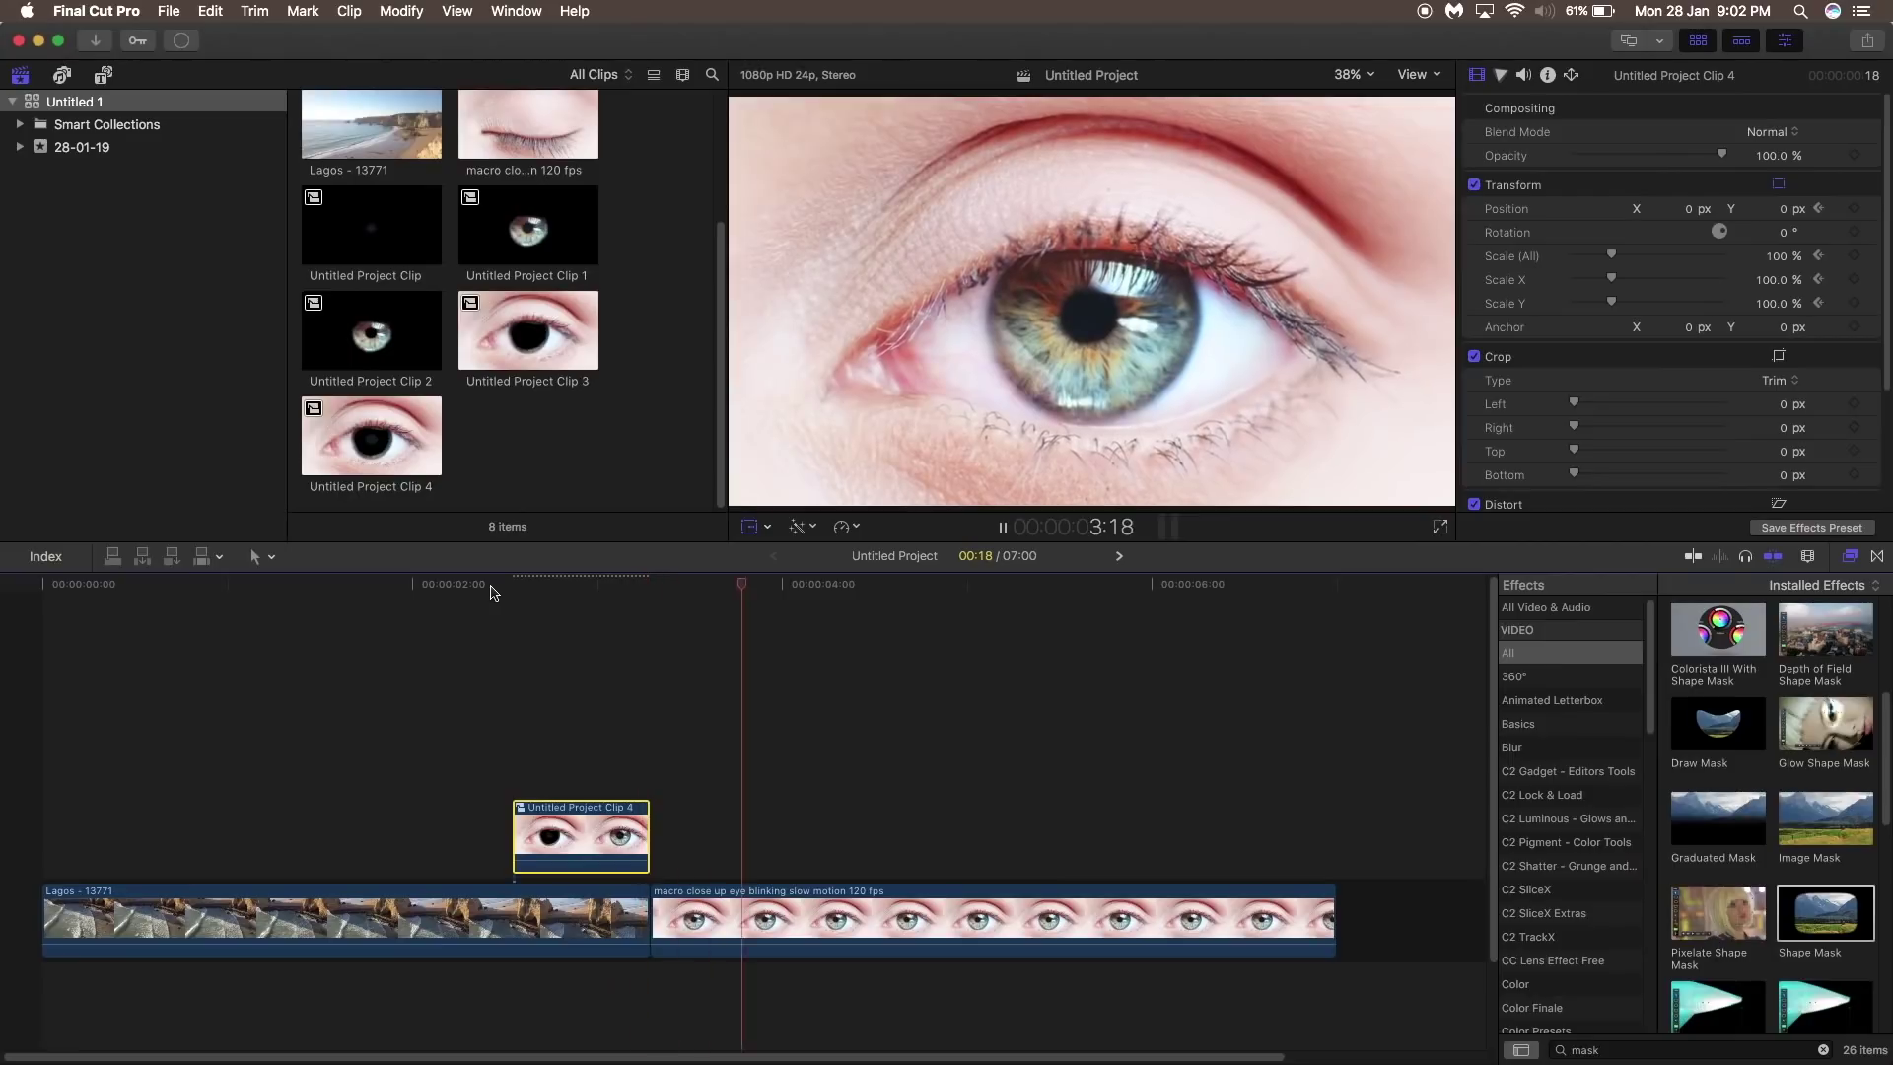
pyautogui.press('space')
# Step: Examine frame by frame how the end of the combined eye clip matches the following eye clip, between 3:04 and 3:07
pyautogui.click(632, 590)
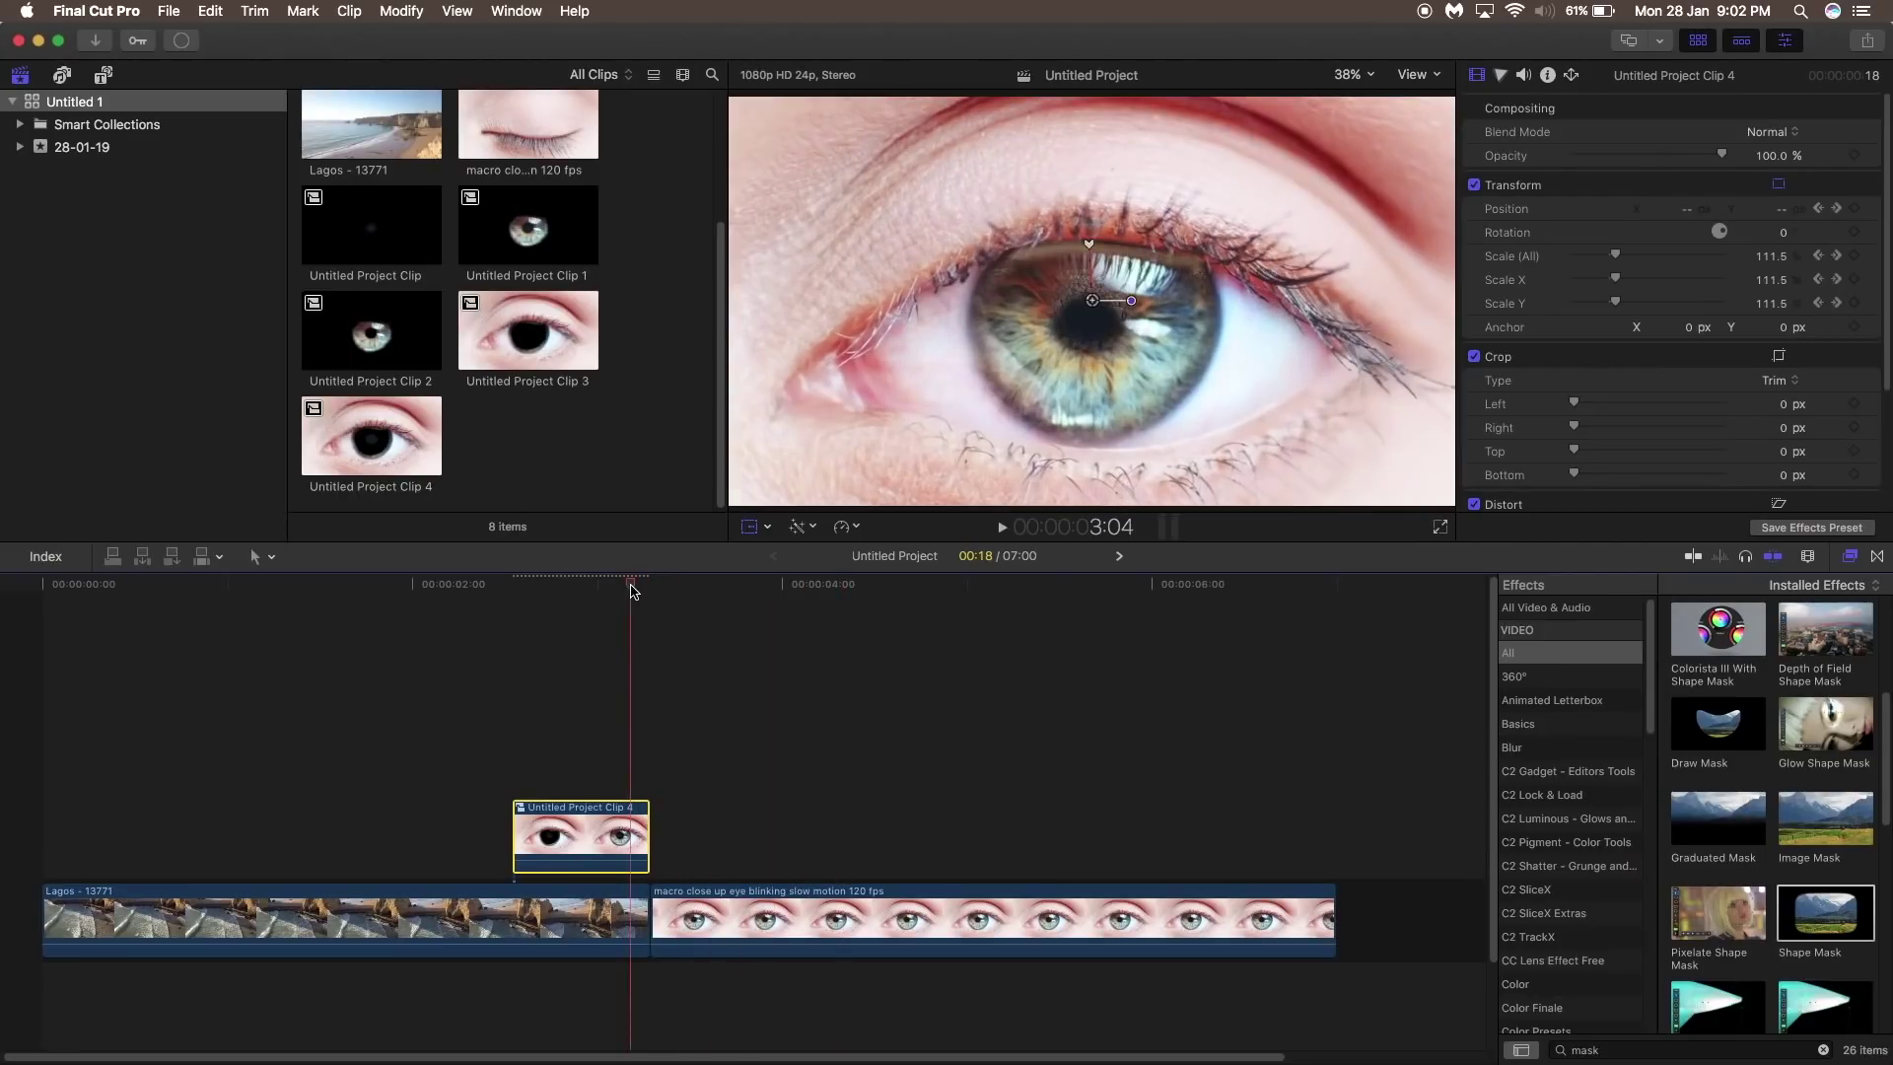
pyautogui.press('Down')
pyautogui.press('Left')
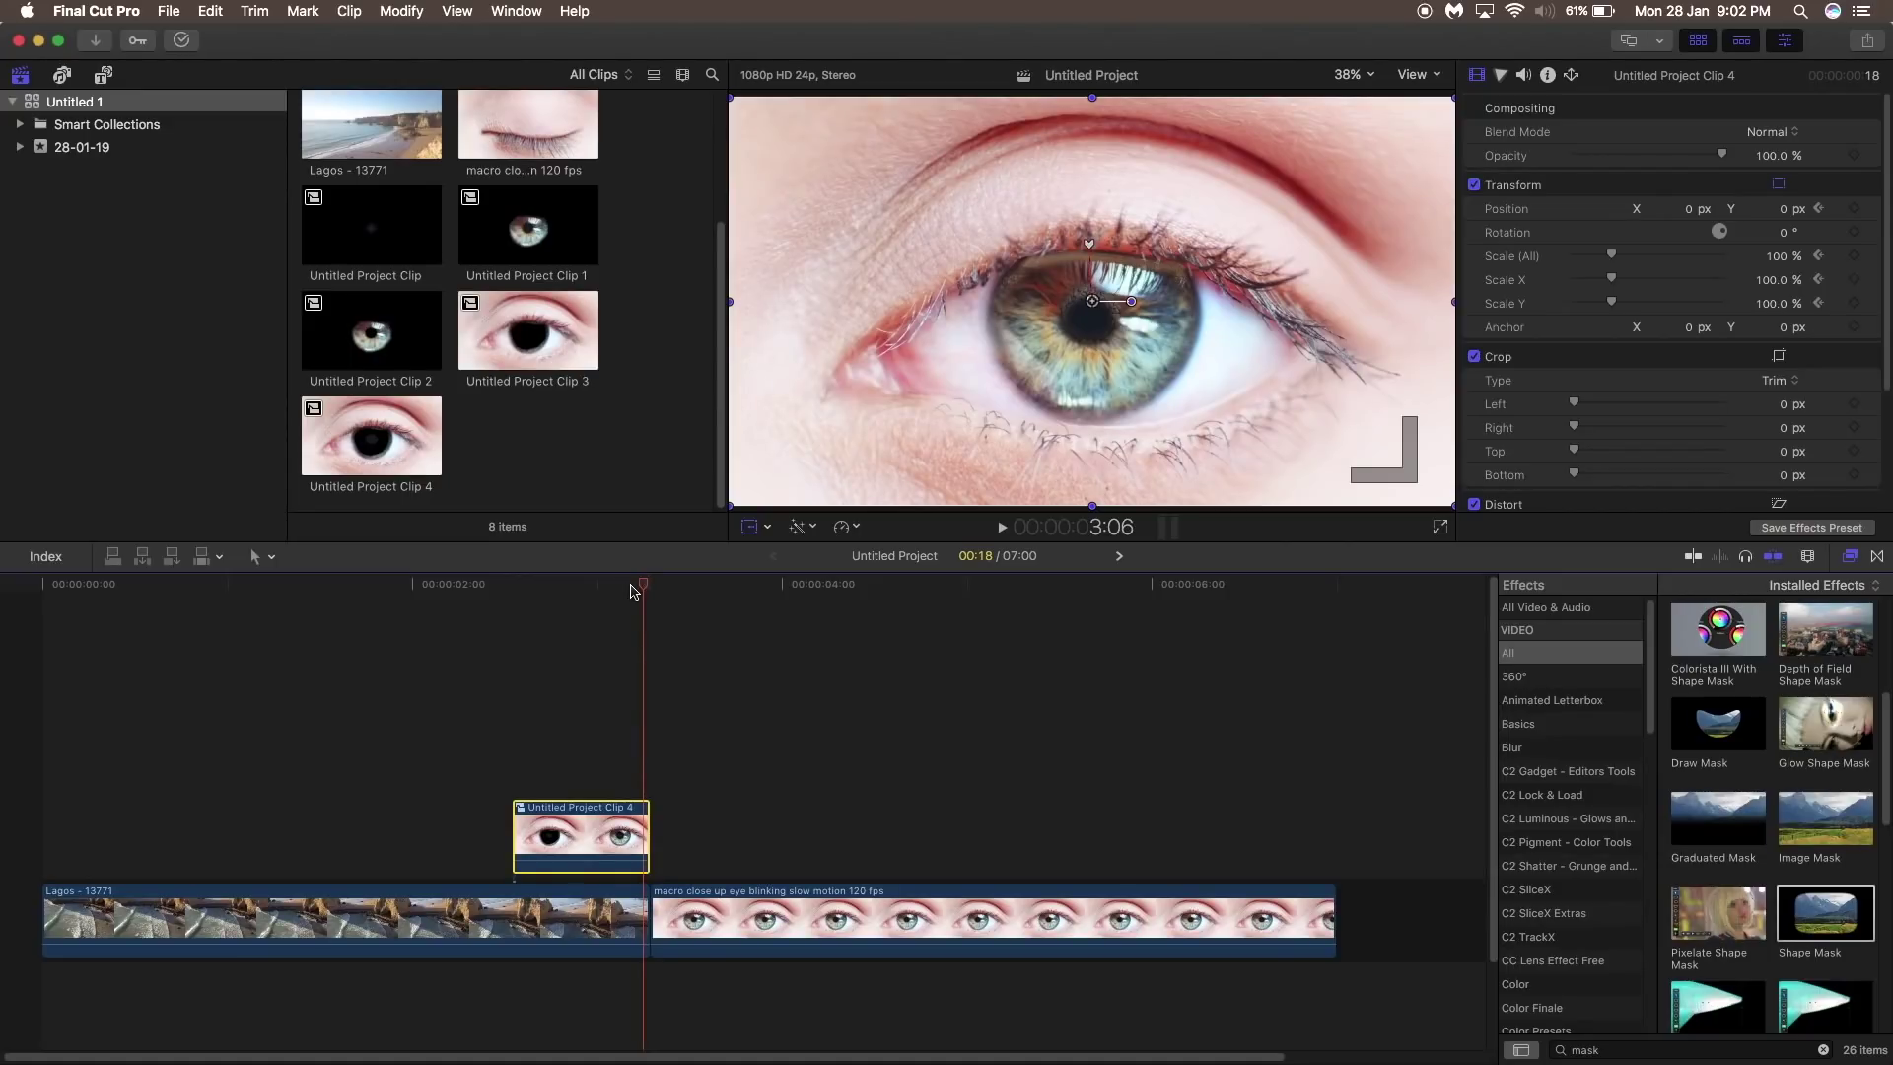
pyautogui.press('Right')
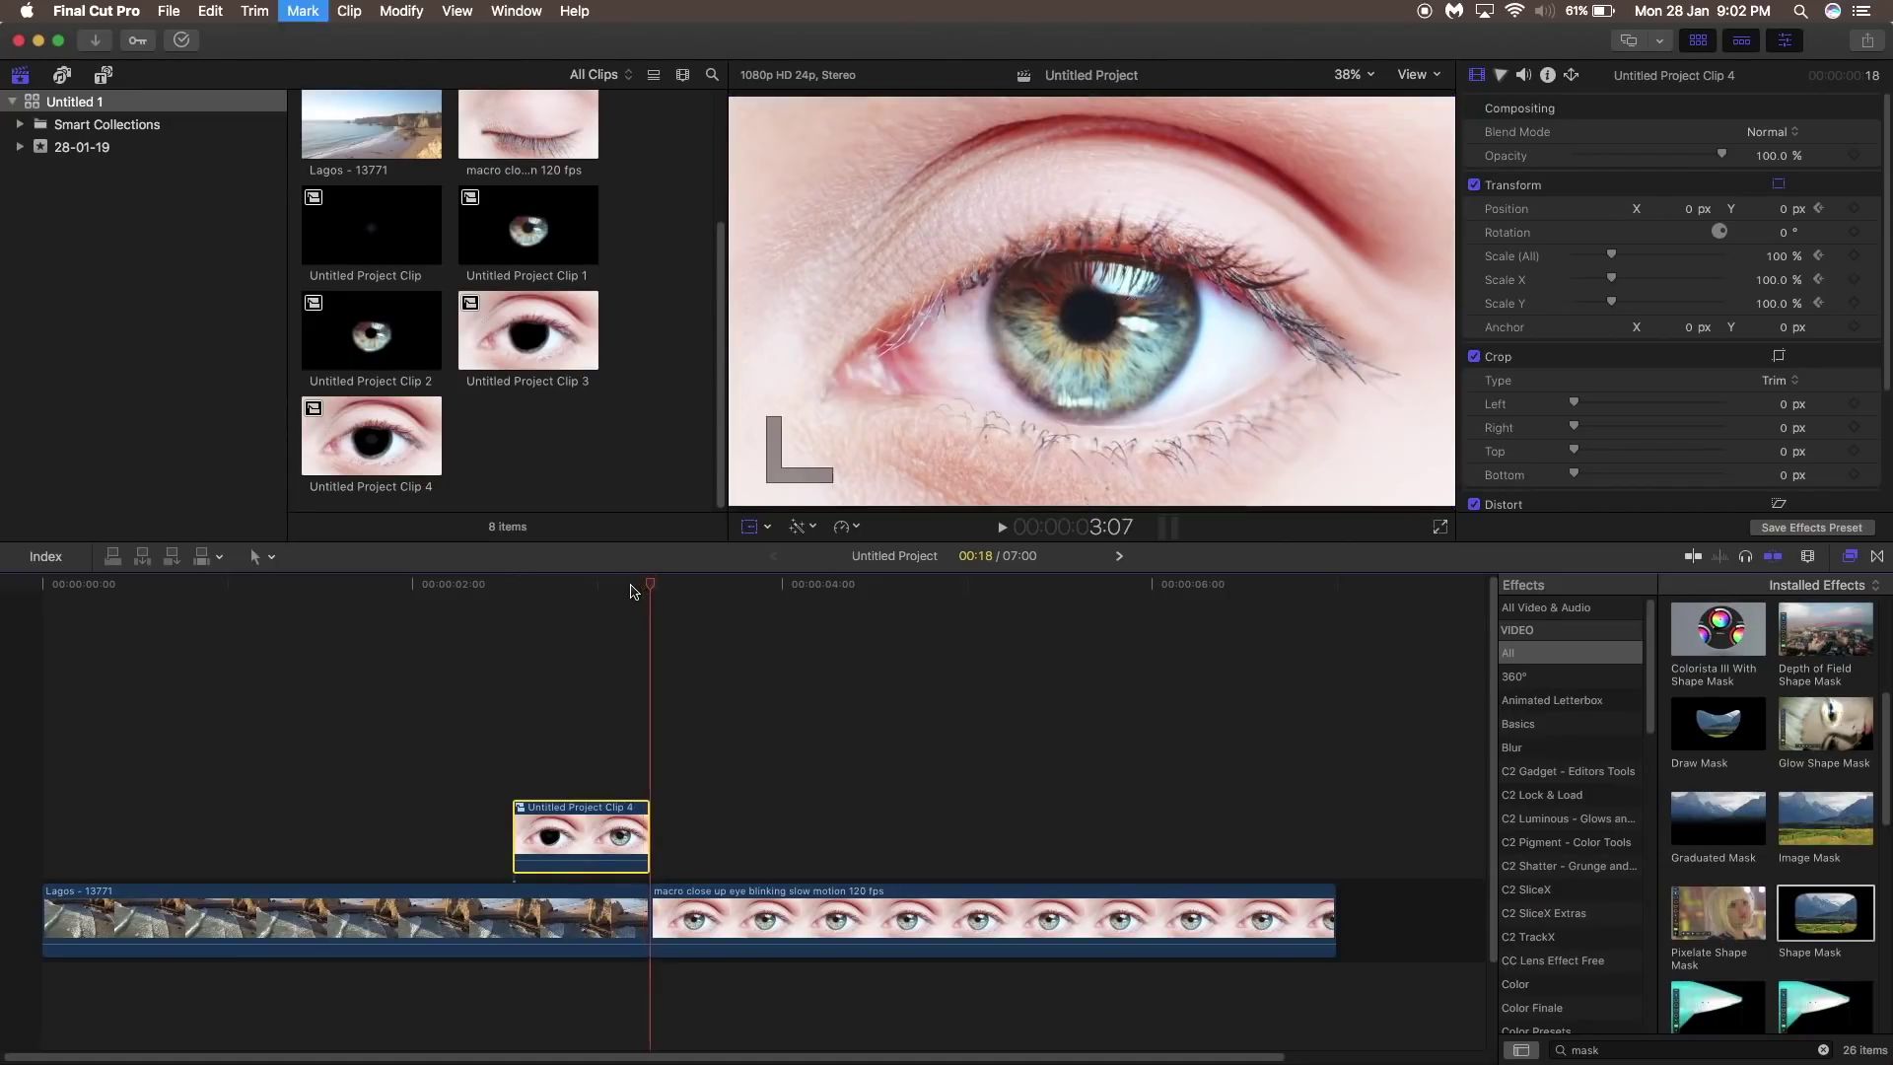
pyautogui.press('Left')
pyautogui.press('Left')
pyautogui.press('Left')
pyautogui.press('Left')
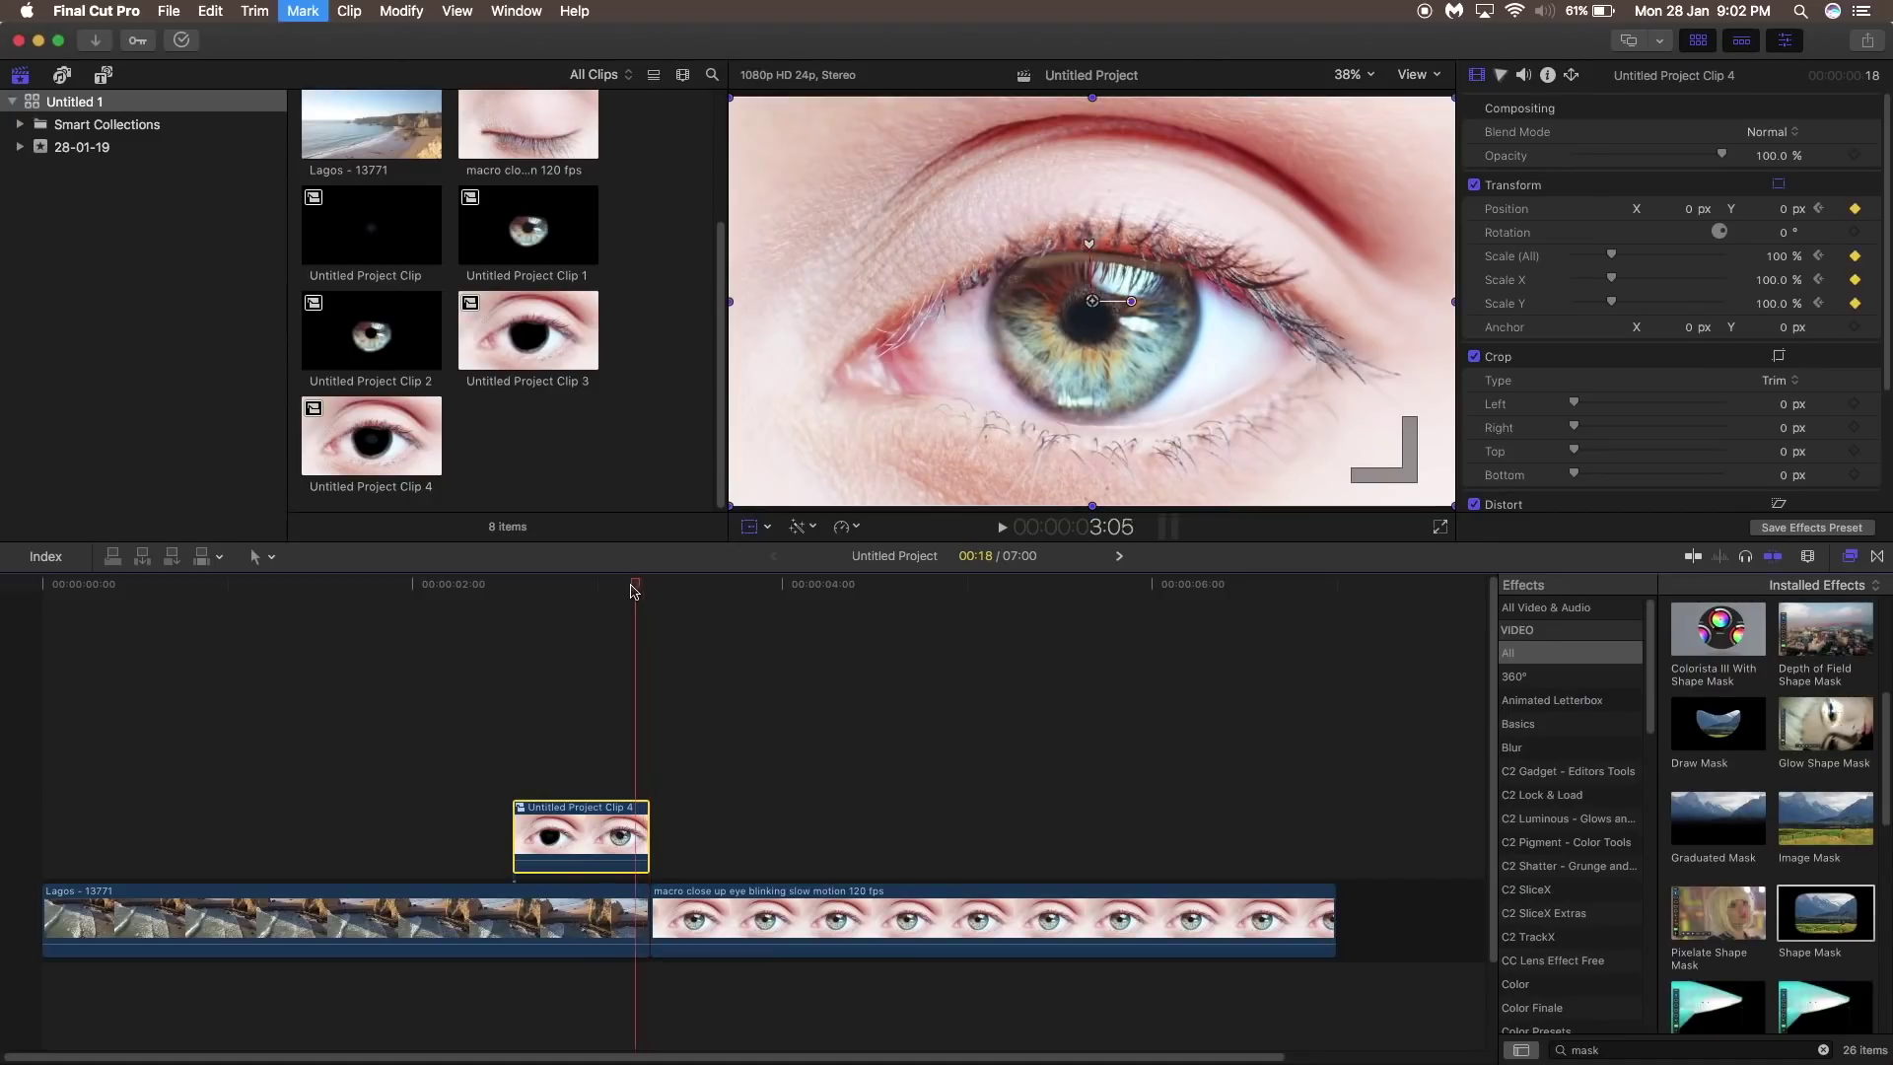
pyautogui.press('Right')
pyautogui.press('Right')
pyautogui.press('Right')
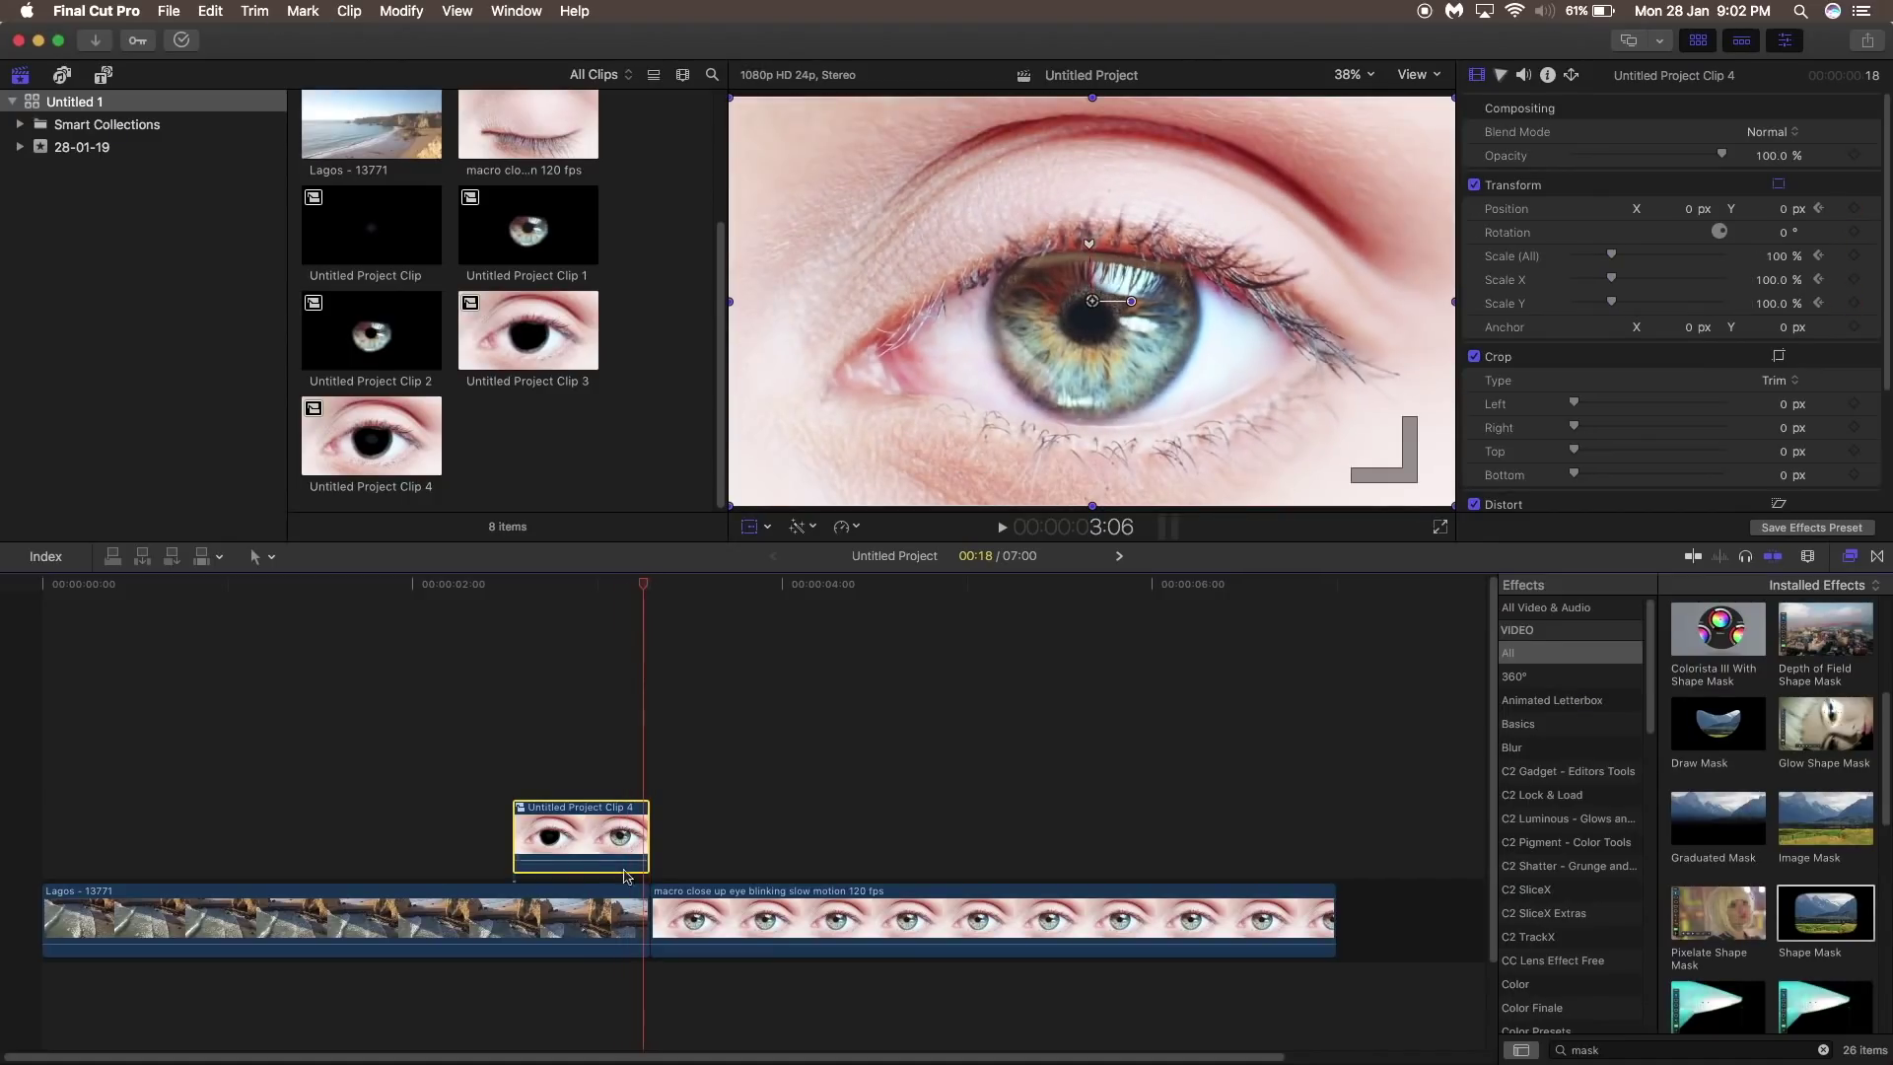
# Step: Inside the combined clip, open the nested full-eye compound clip and set its Draw Mask feather to -100
pyautogui.doubleClick(641, 841)
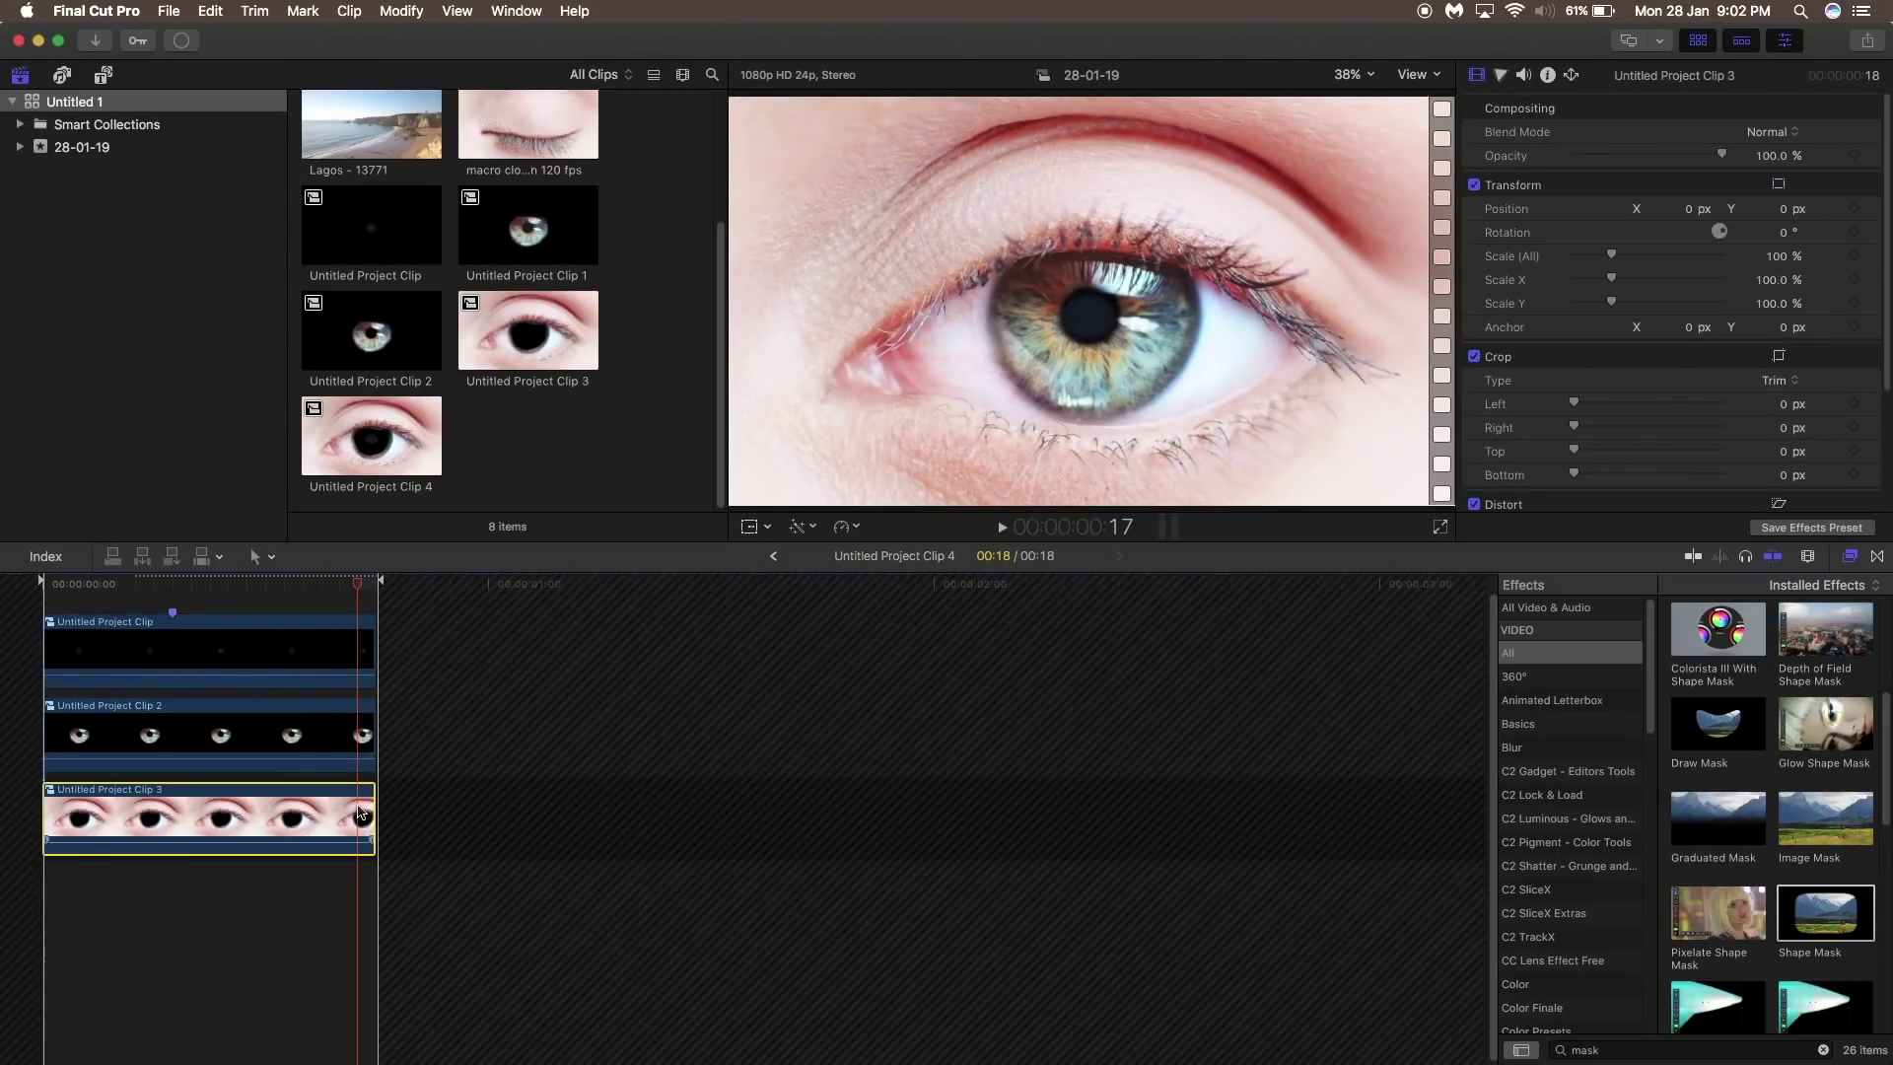
pyautogui.doubleClick(362, 814)
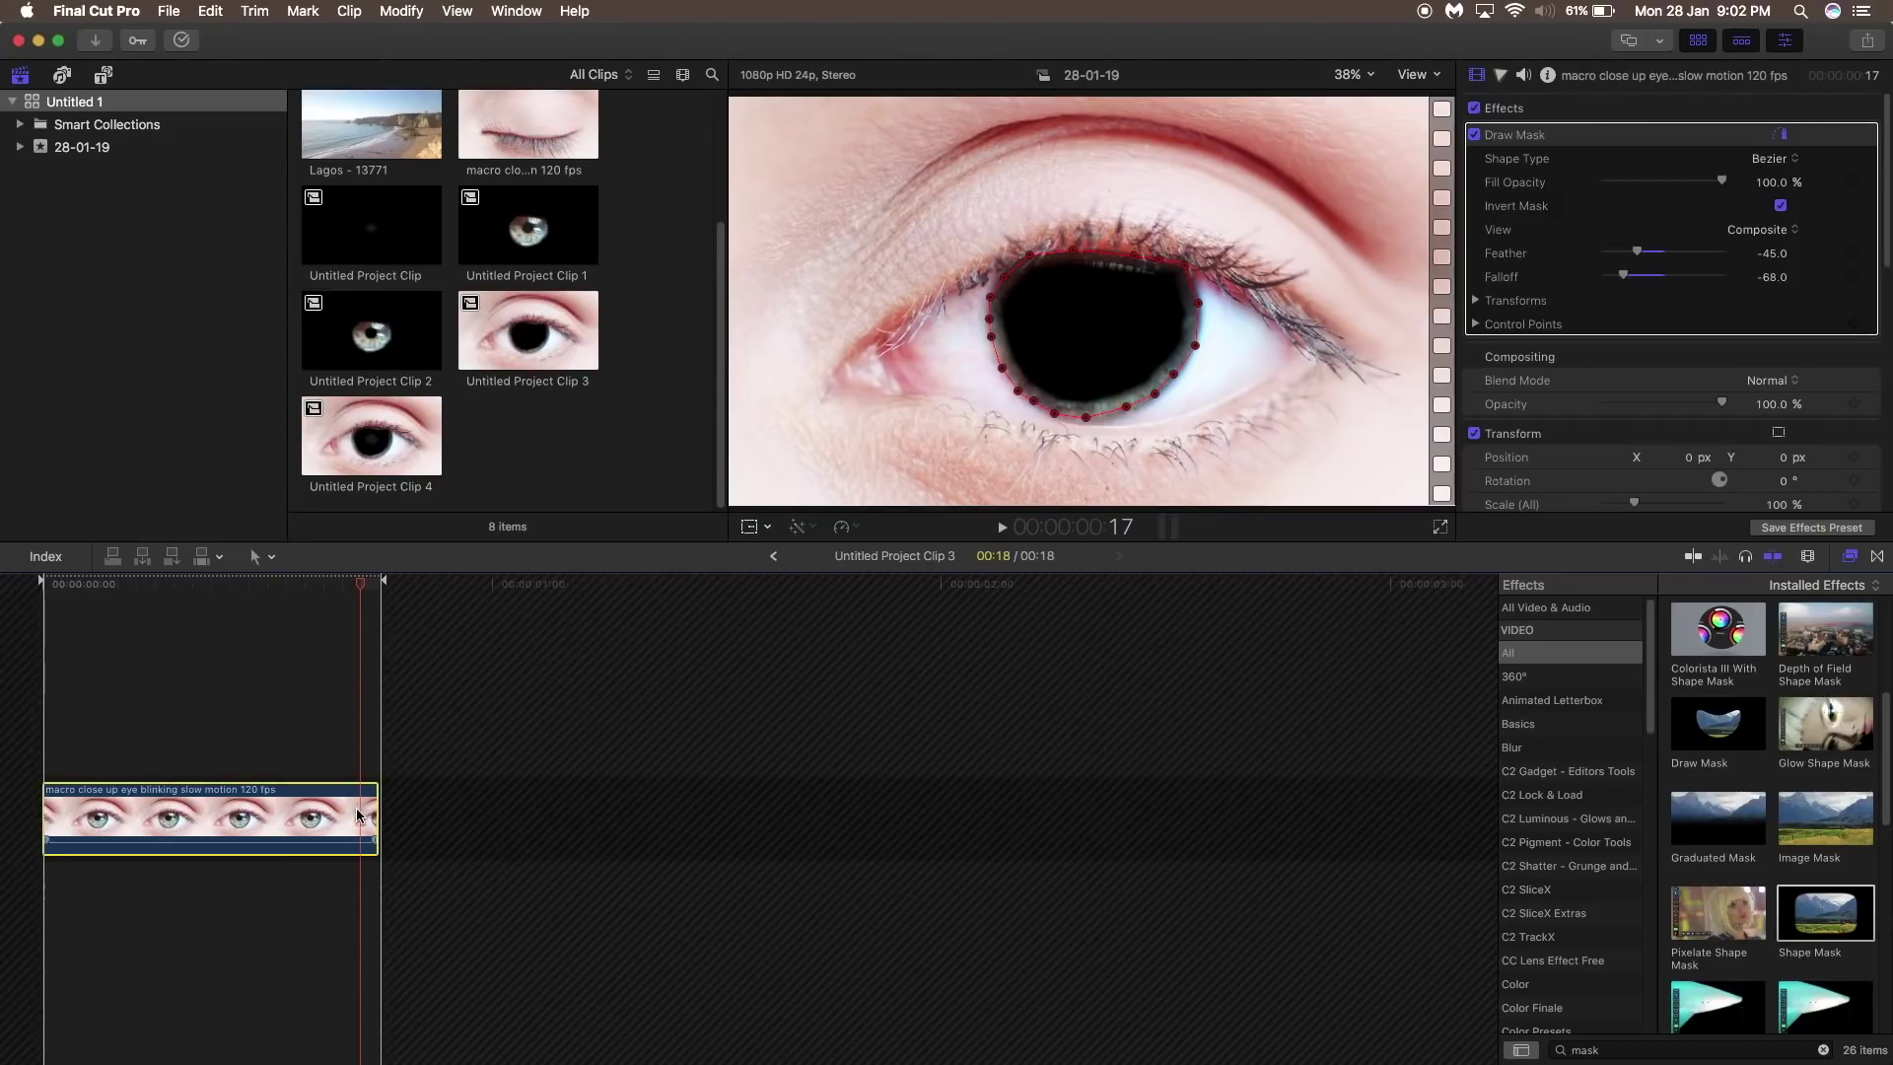
pyautogui.moveTo(1634, 254); pyautogui.dragTo(1563, 255)
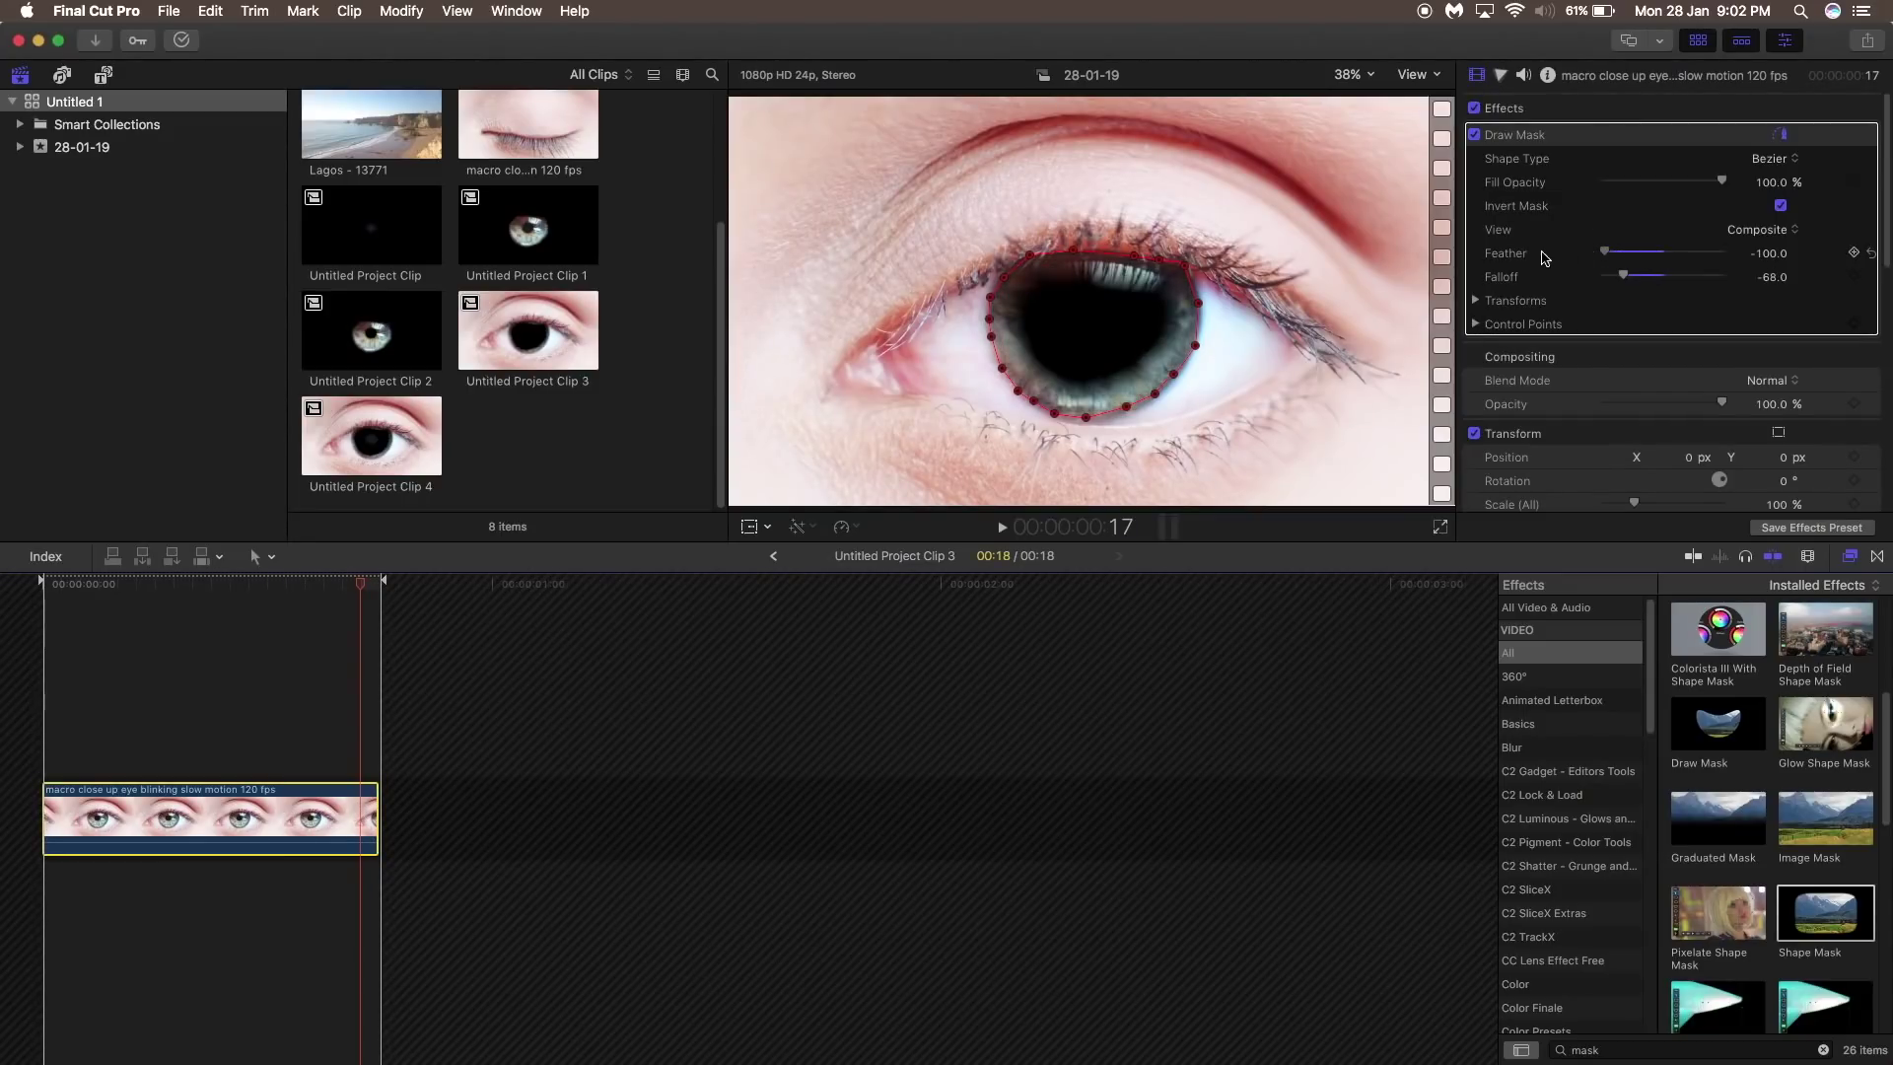
pyautogui.click(1770, 254)
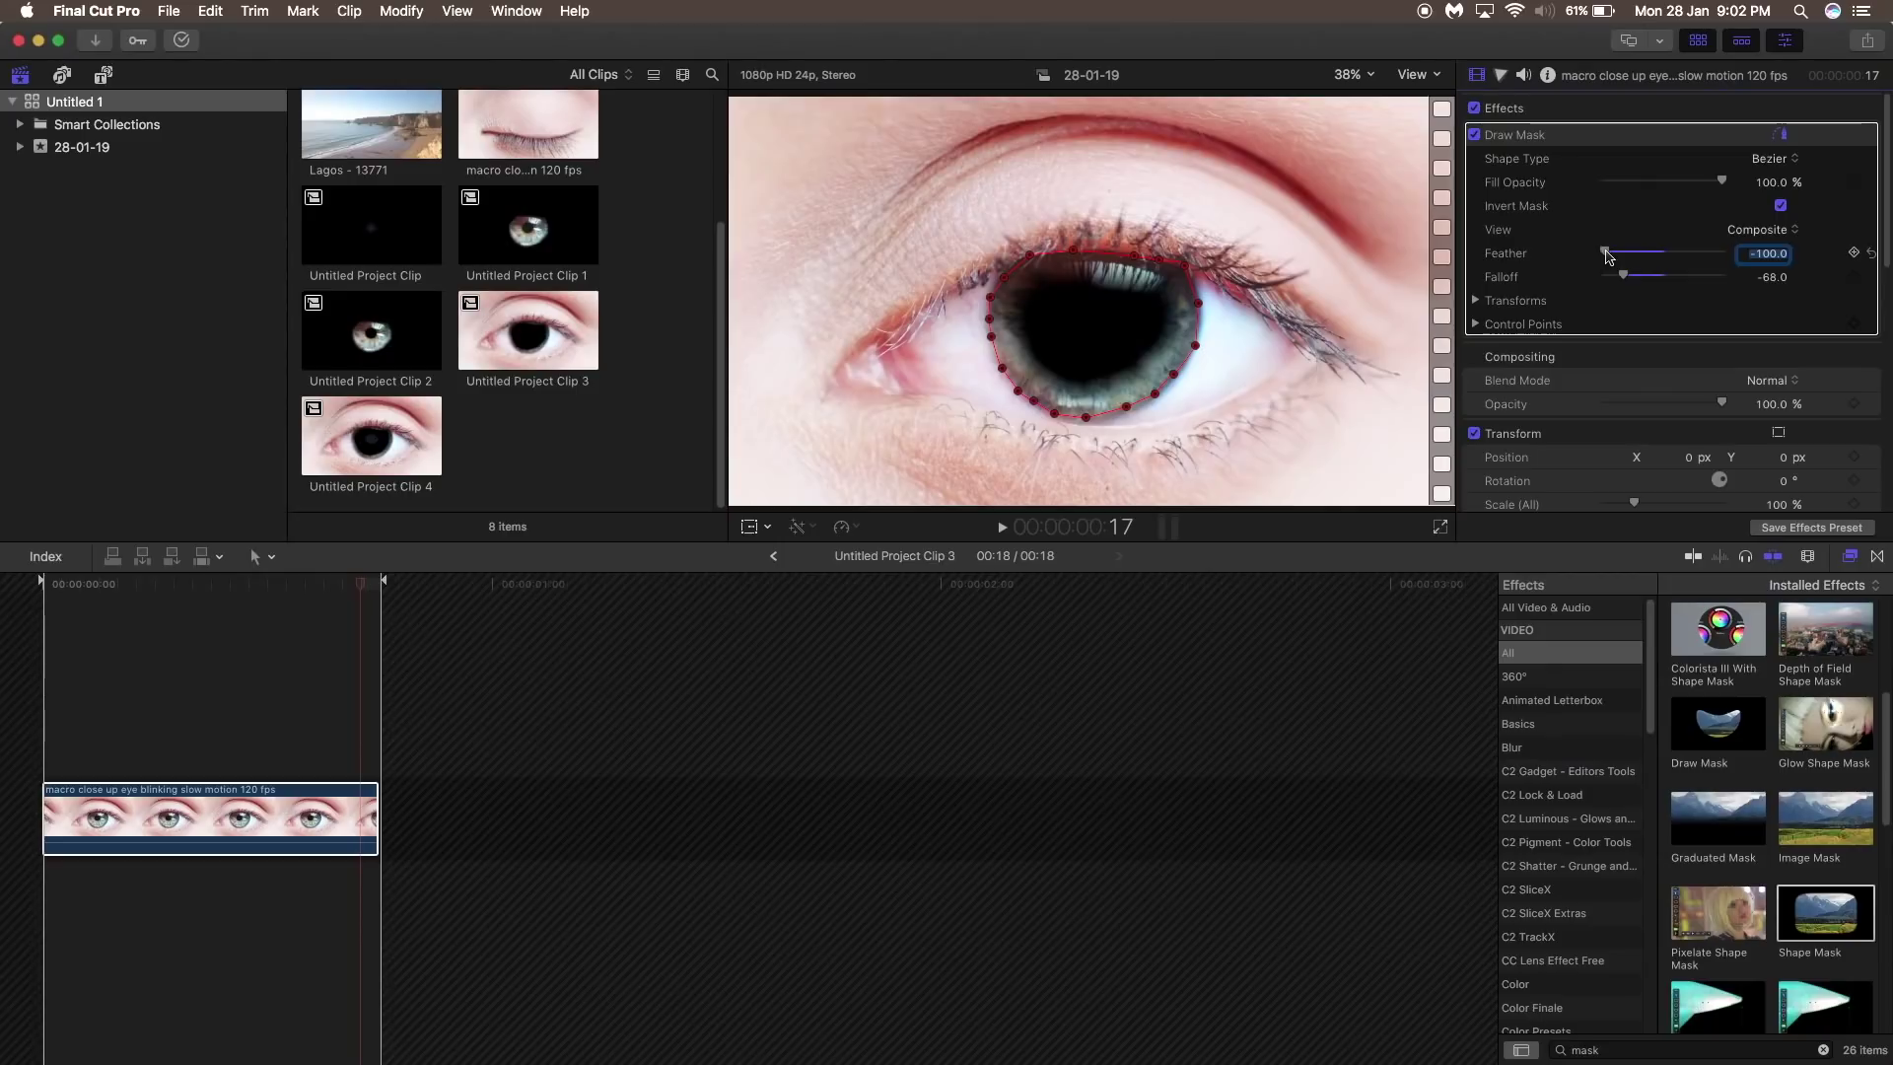
pyautogui.moveTo(1612, 256)
pyautogui.mouseDown()
pyautogui.moveTo(1635, 256)
pyautogui.moveTo(1589, 248)
pyautogui.mouseUp()
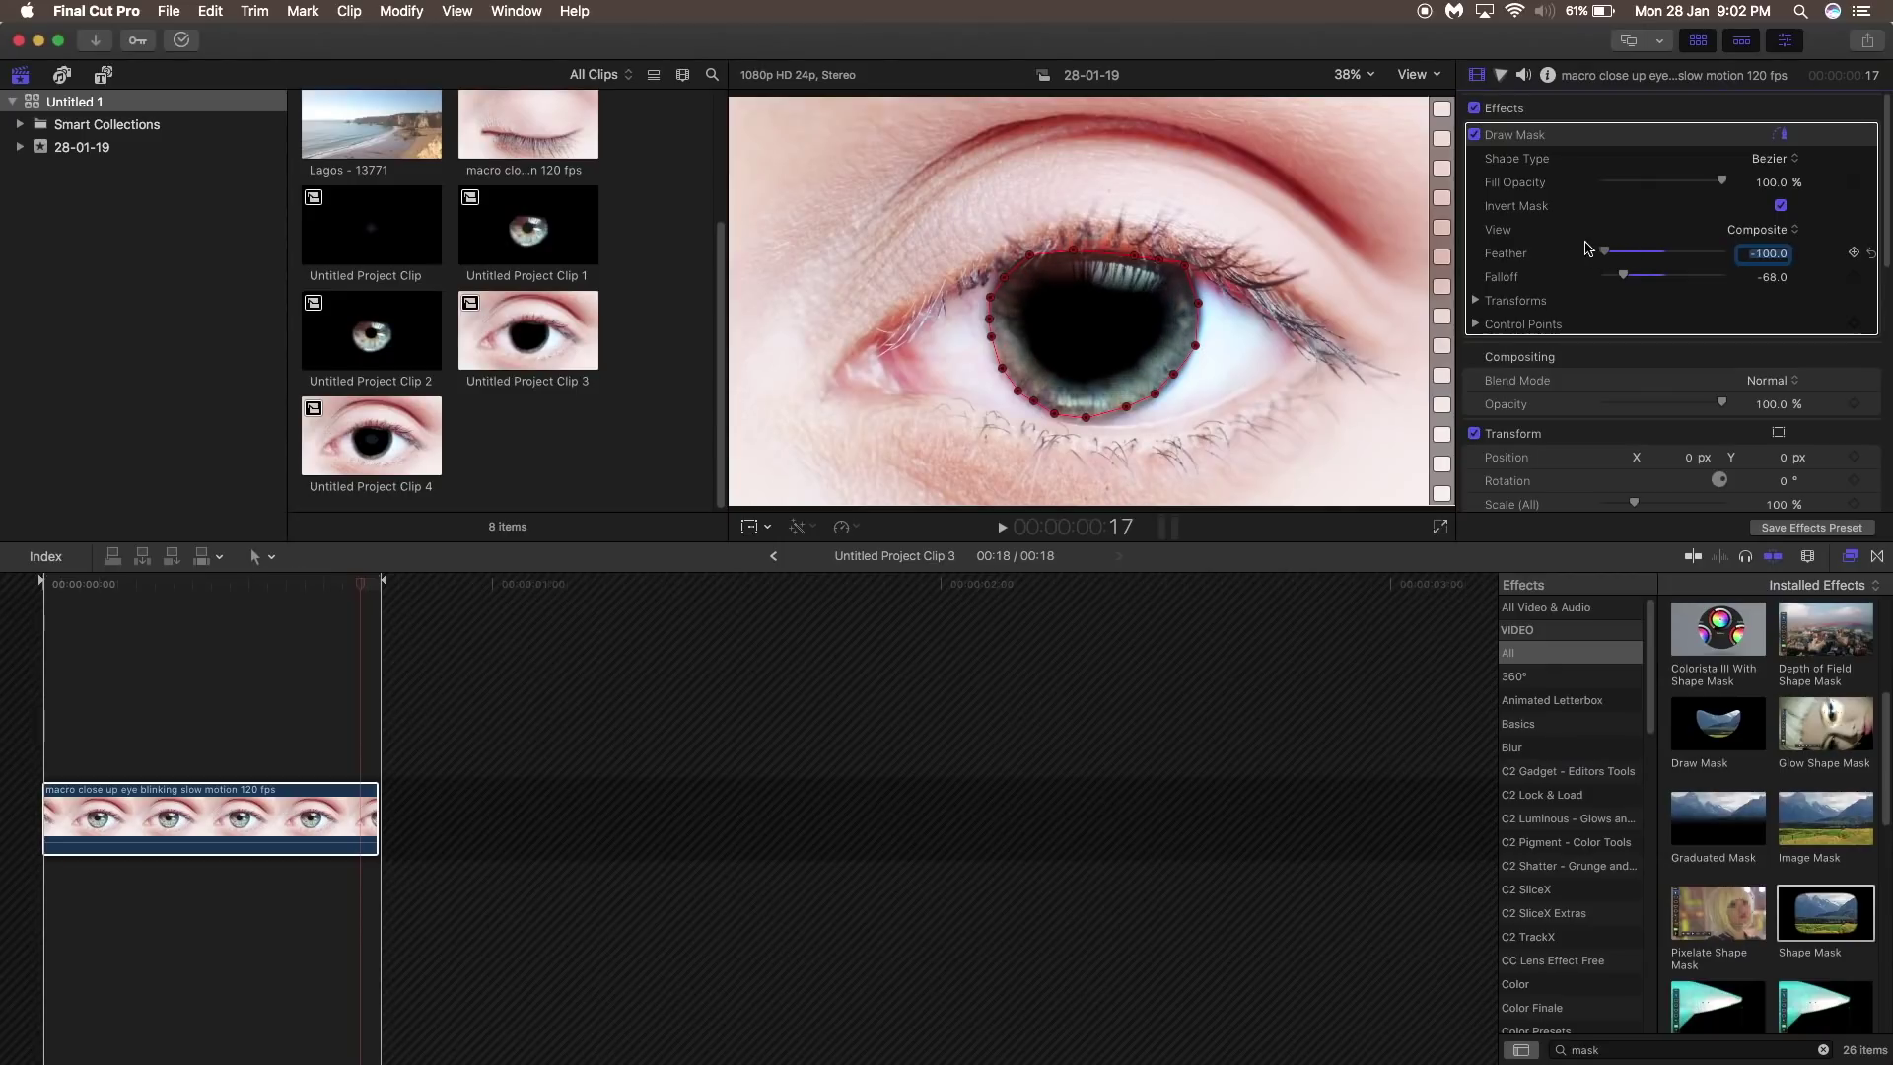
# Step: Keyframe the eye clip's Draw Mask feather at -27 on the first frame and -100 at frame 15
pyautogui.moveTo(366, 618); pyautogui.dragTo(49, 588)
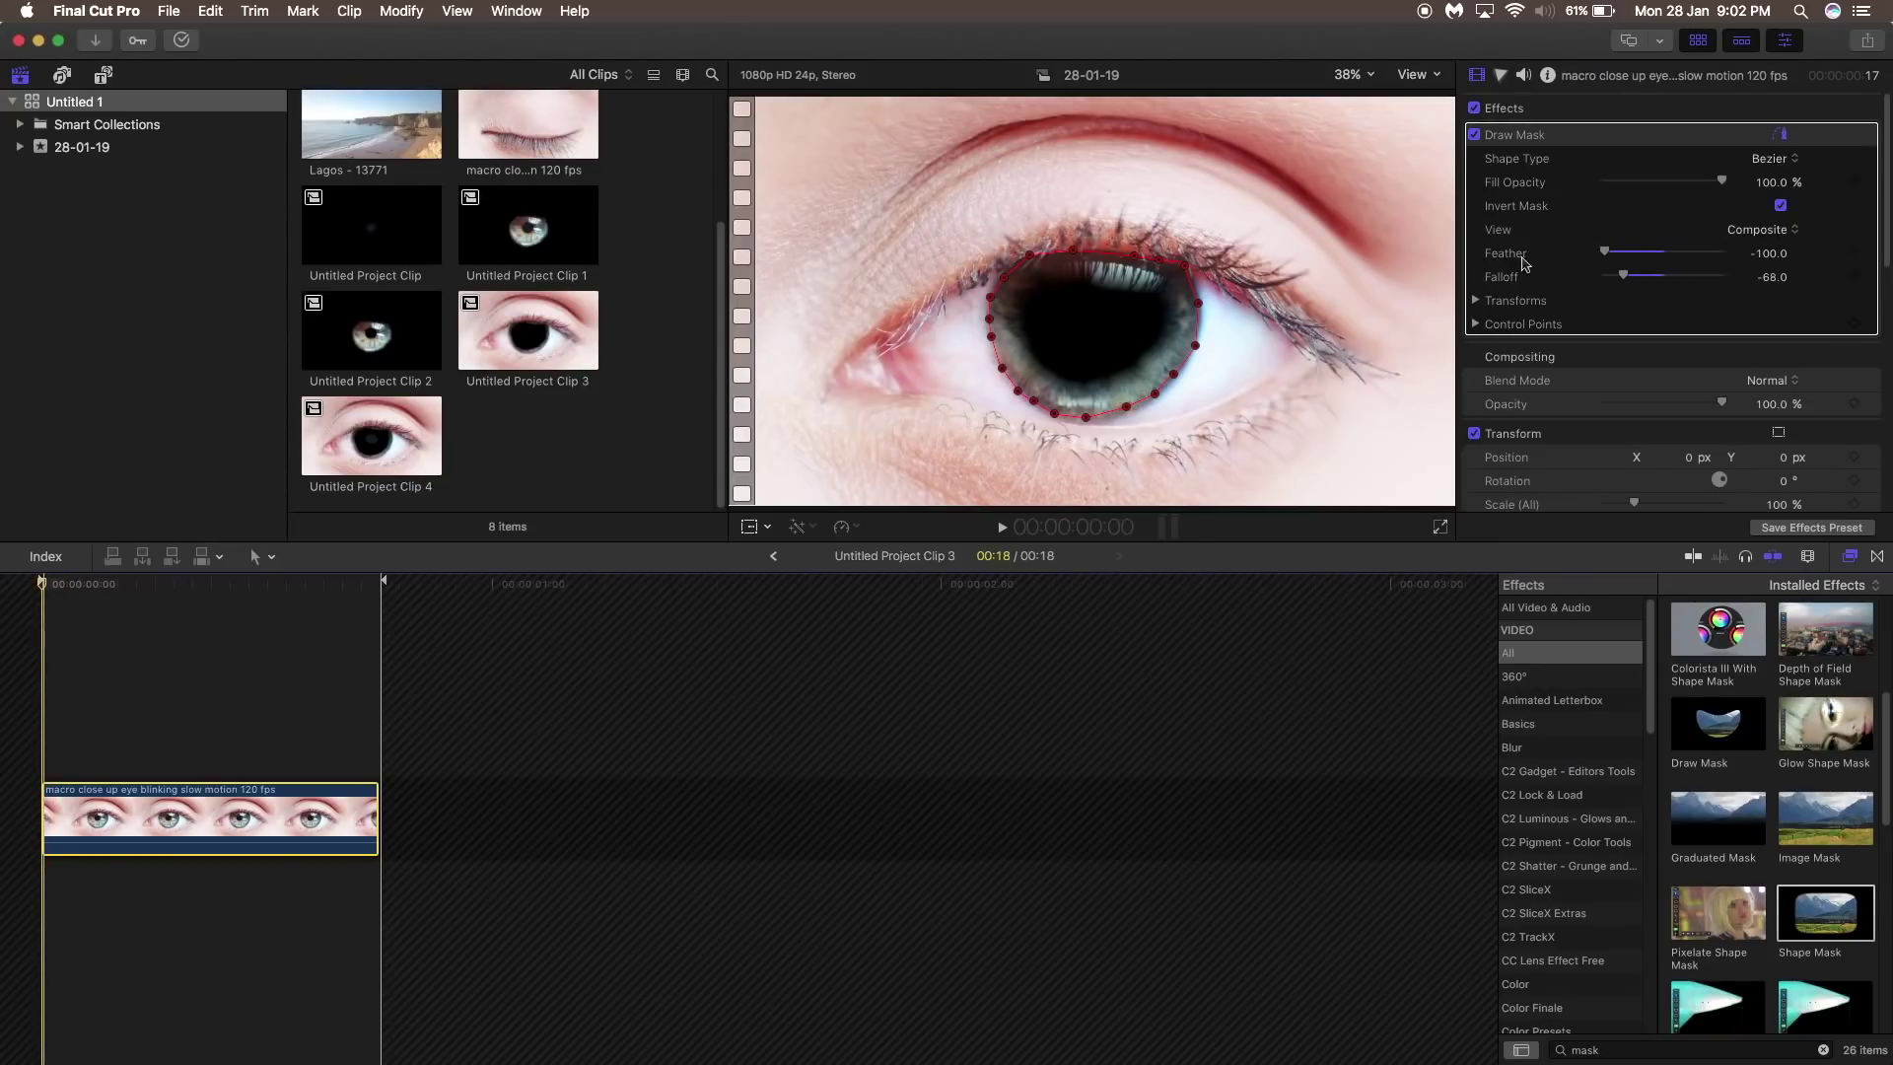
pyautogui.moveTo(1605, 253); pyautogui.dragTo(1650, 258)
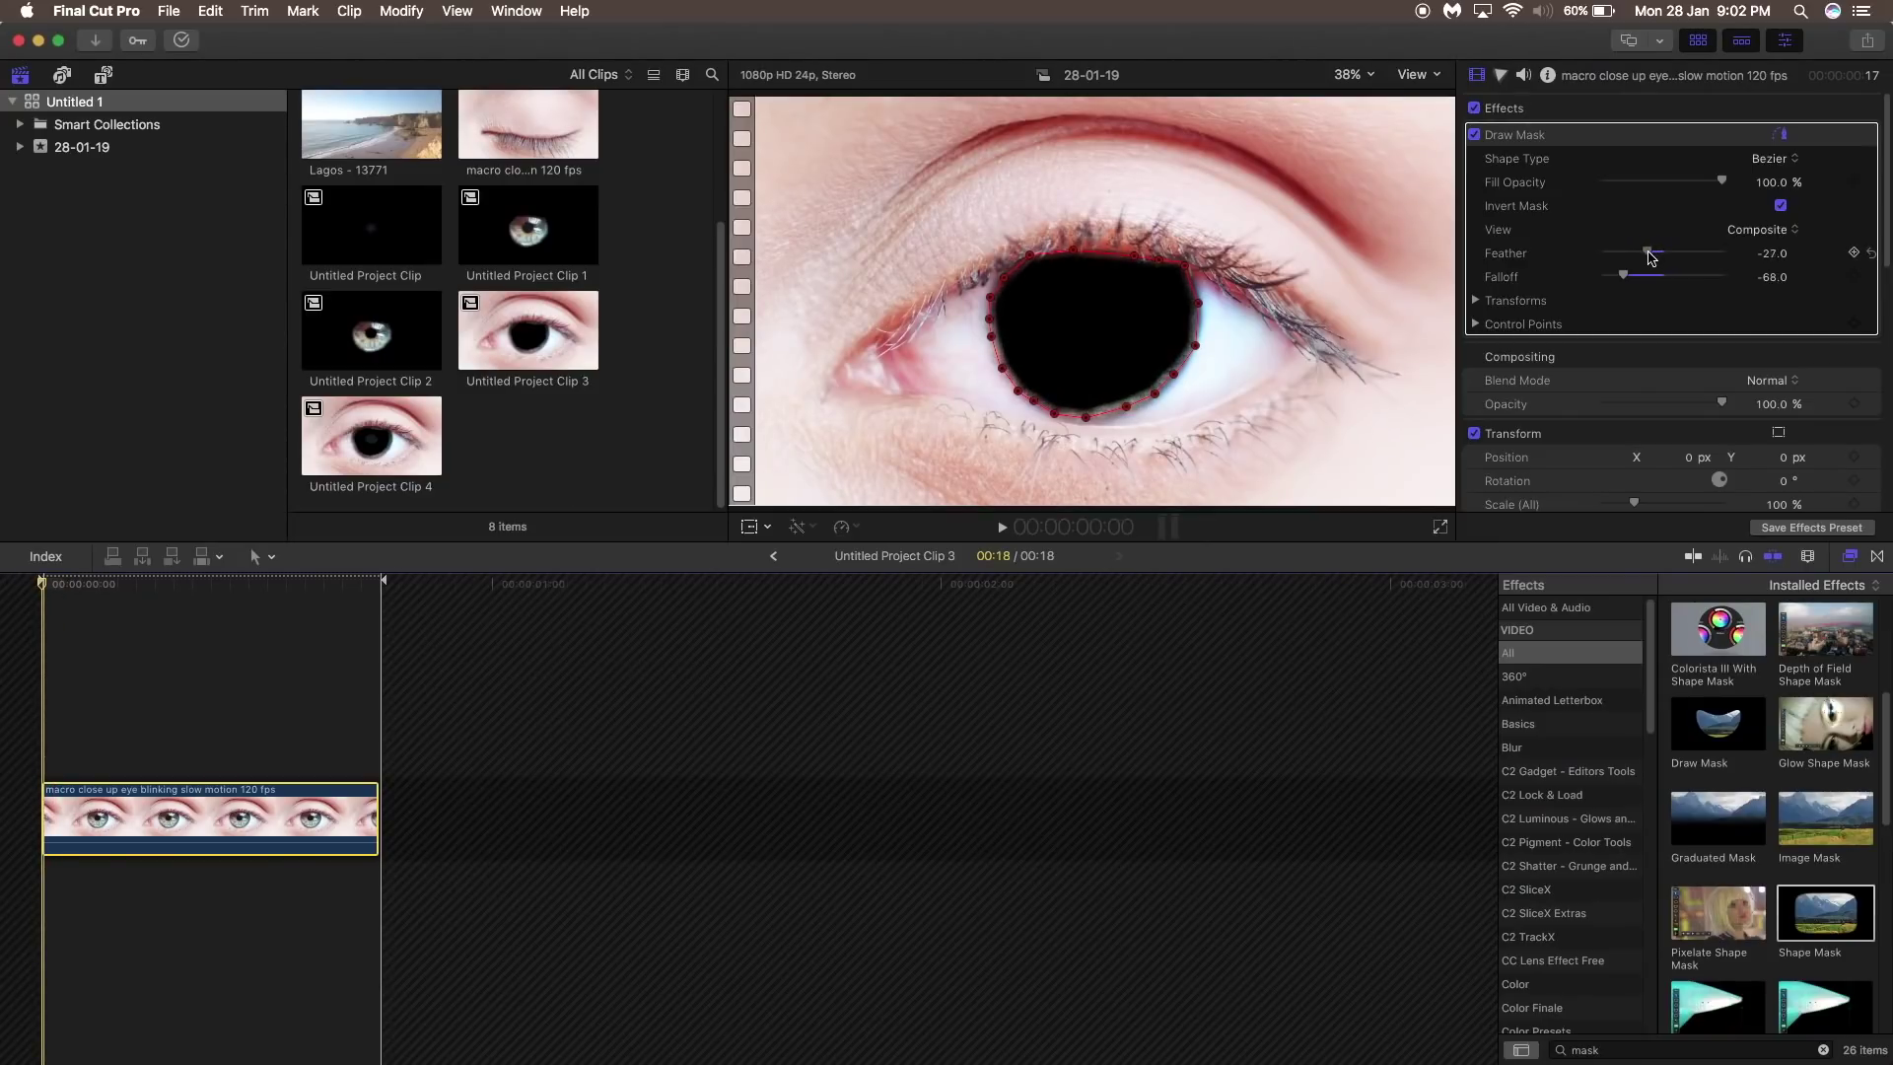
pyautogui.click(1854, 253)
pyautogui.click(324, 590)
pyautogui.moveTo(1648, 252); pyautogui.dragTo(1602, 254)
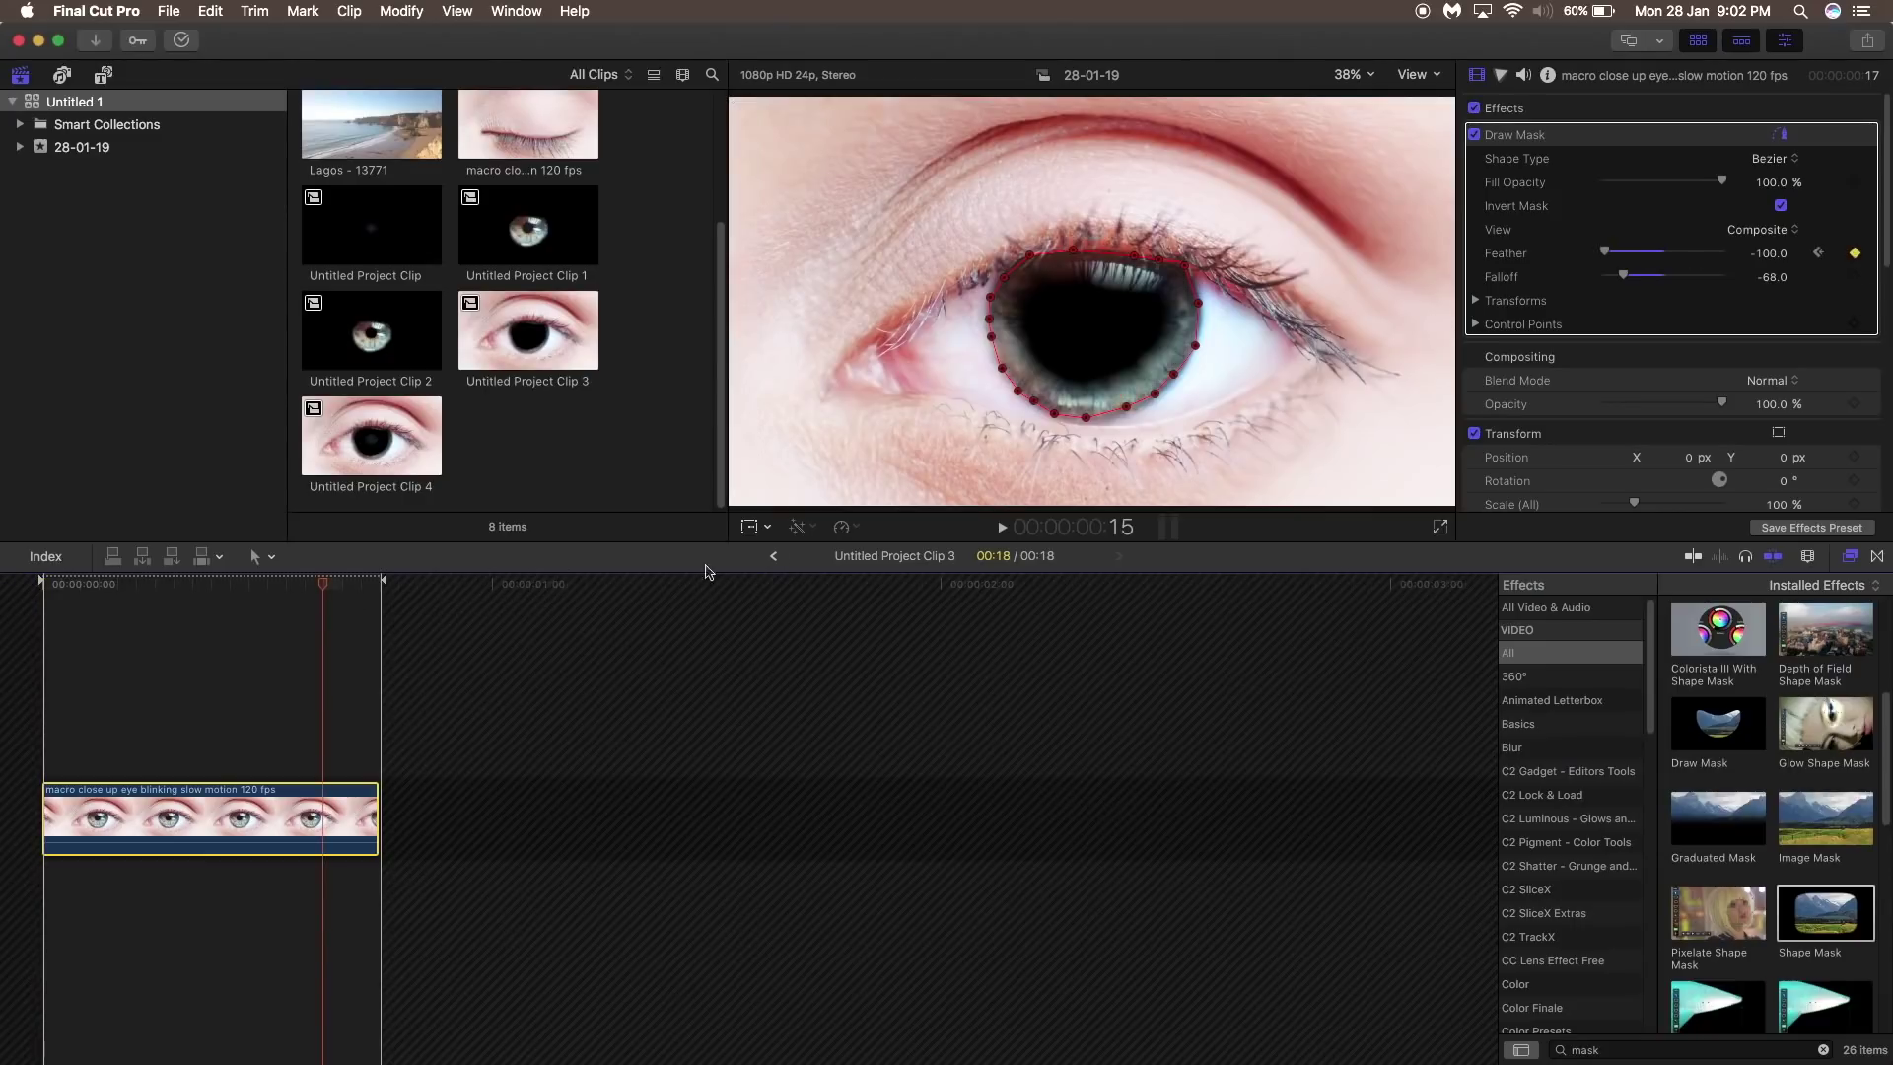
# Step: Return to the main project timeline and play the transition from before the combined eye clip, dismissing the Background Tasks window
pyautogui.click(773, 556)
pyautogui.click(484, 584)
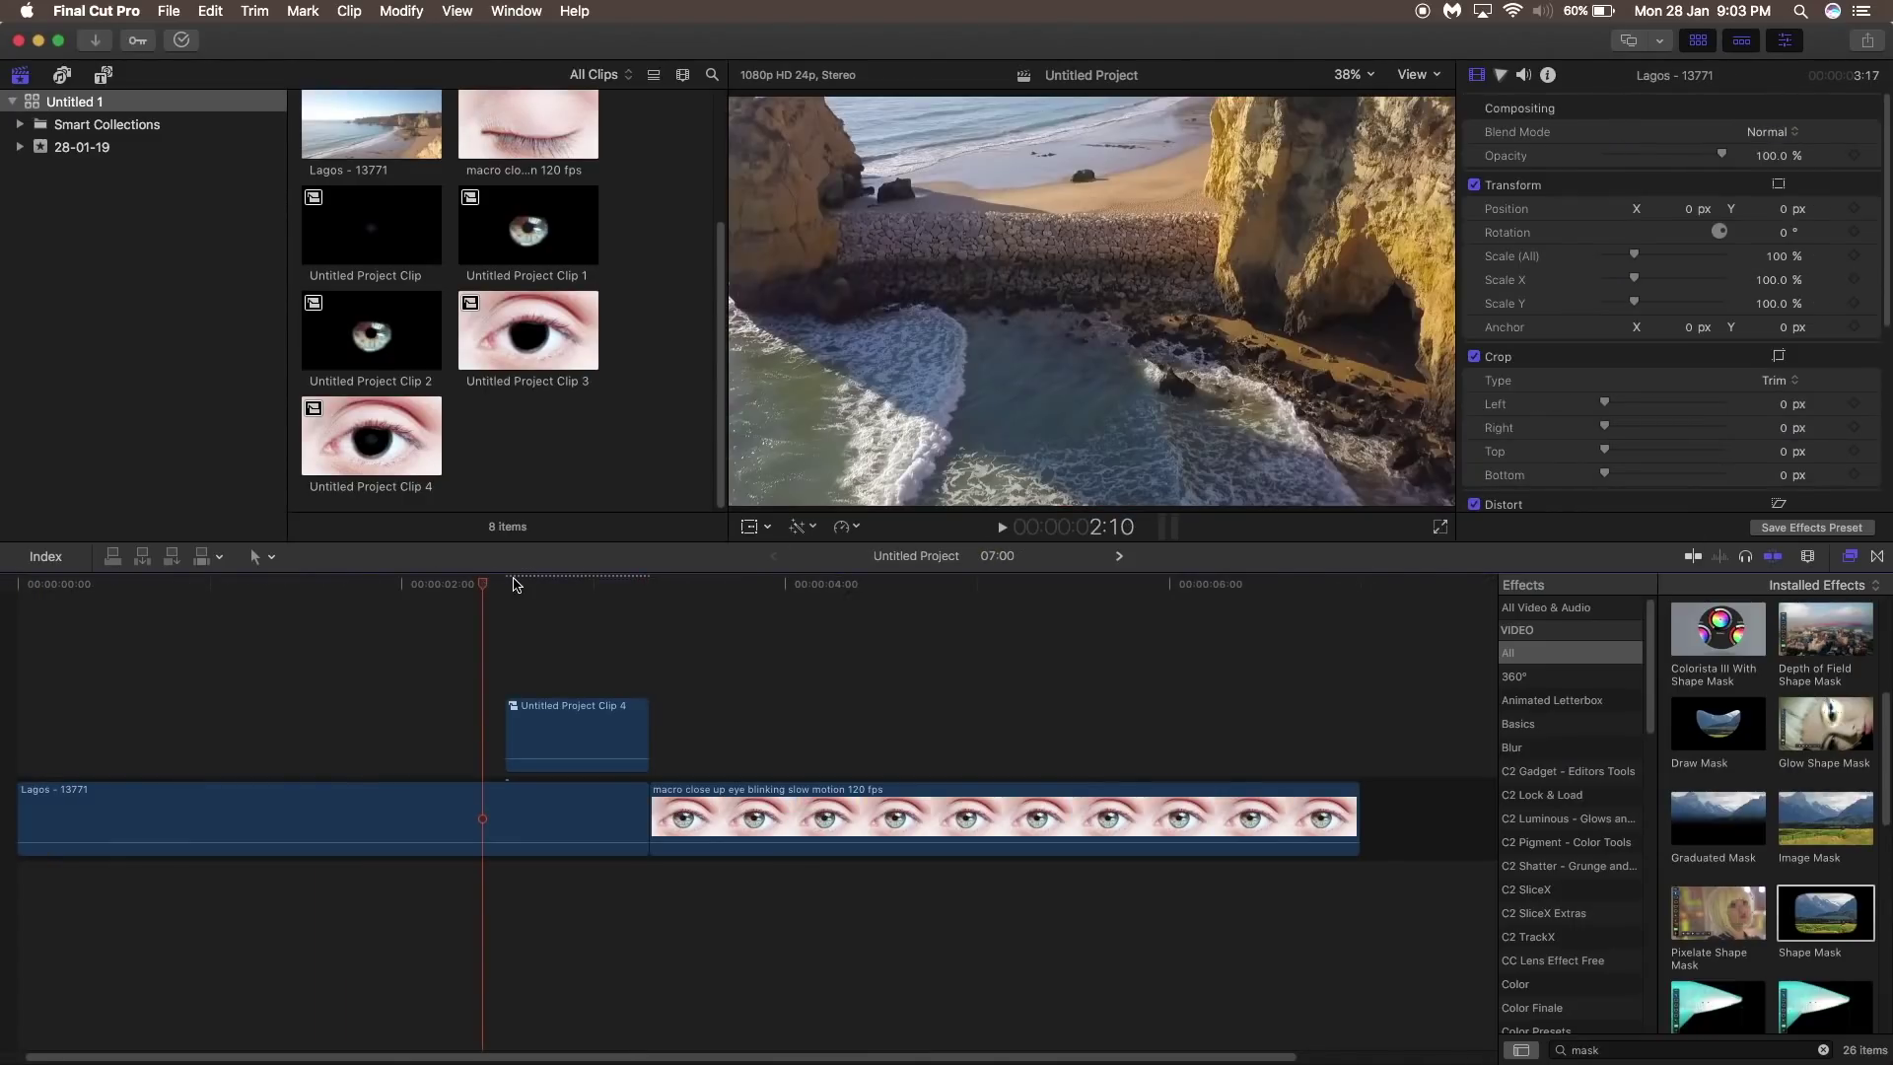
pyautogui.press('space')
pyautogui.press('space')
pyautogui.press('super+9')
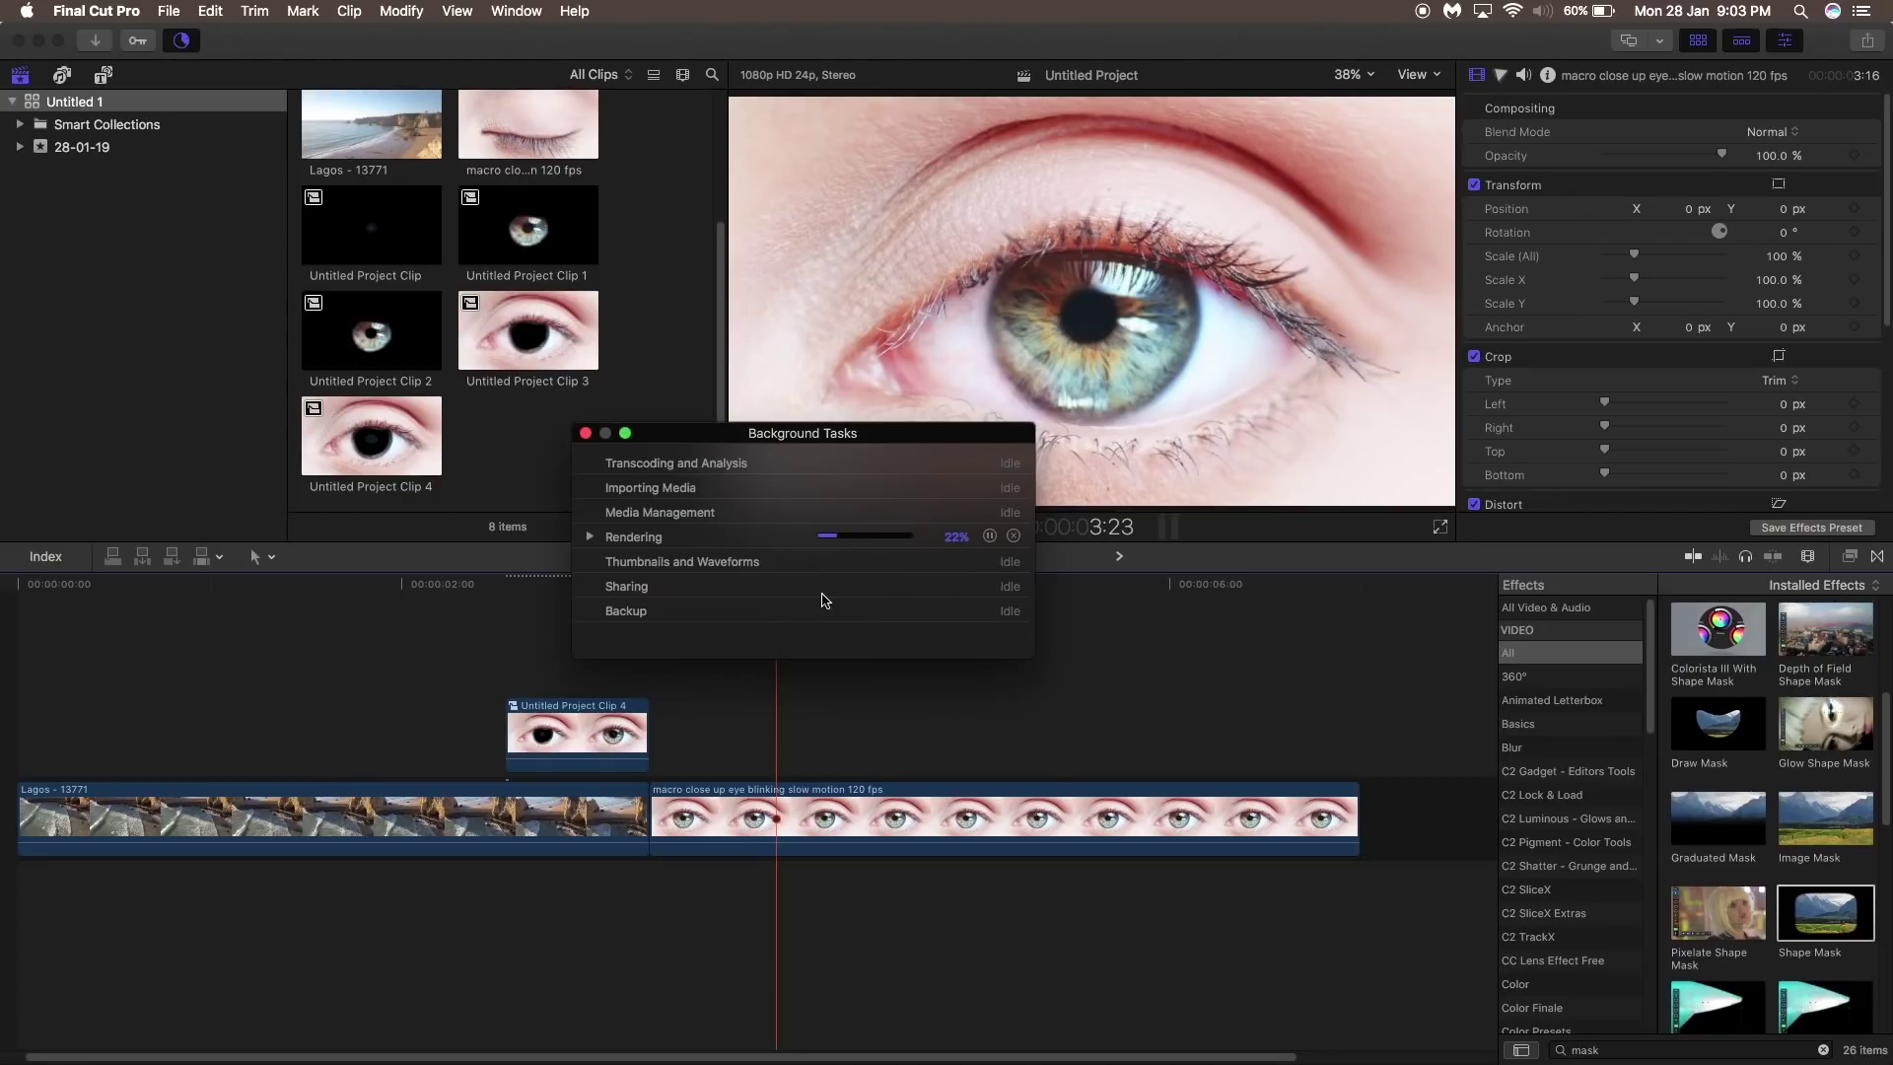
pyautogui.click(585, 433)
pyautogui.click(450, 592)
pyautogui.press('space')
pyautogui.press('space')
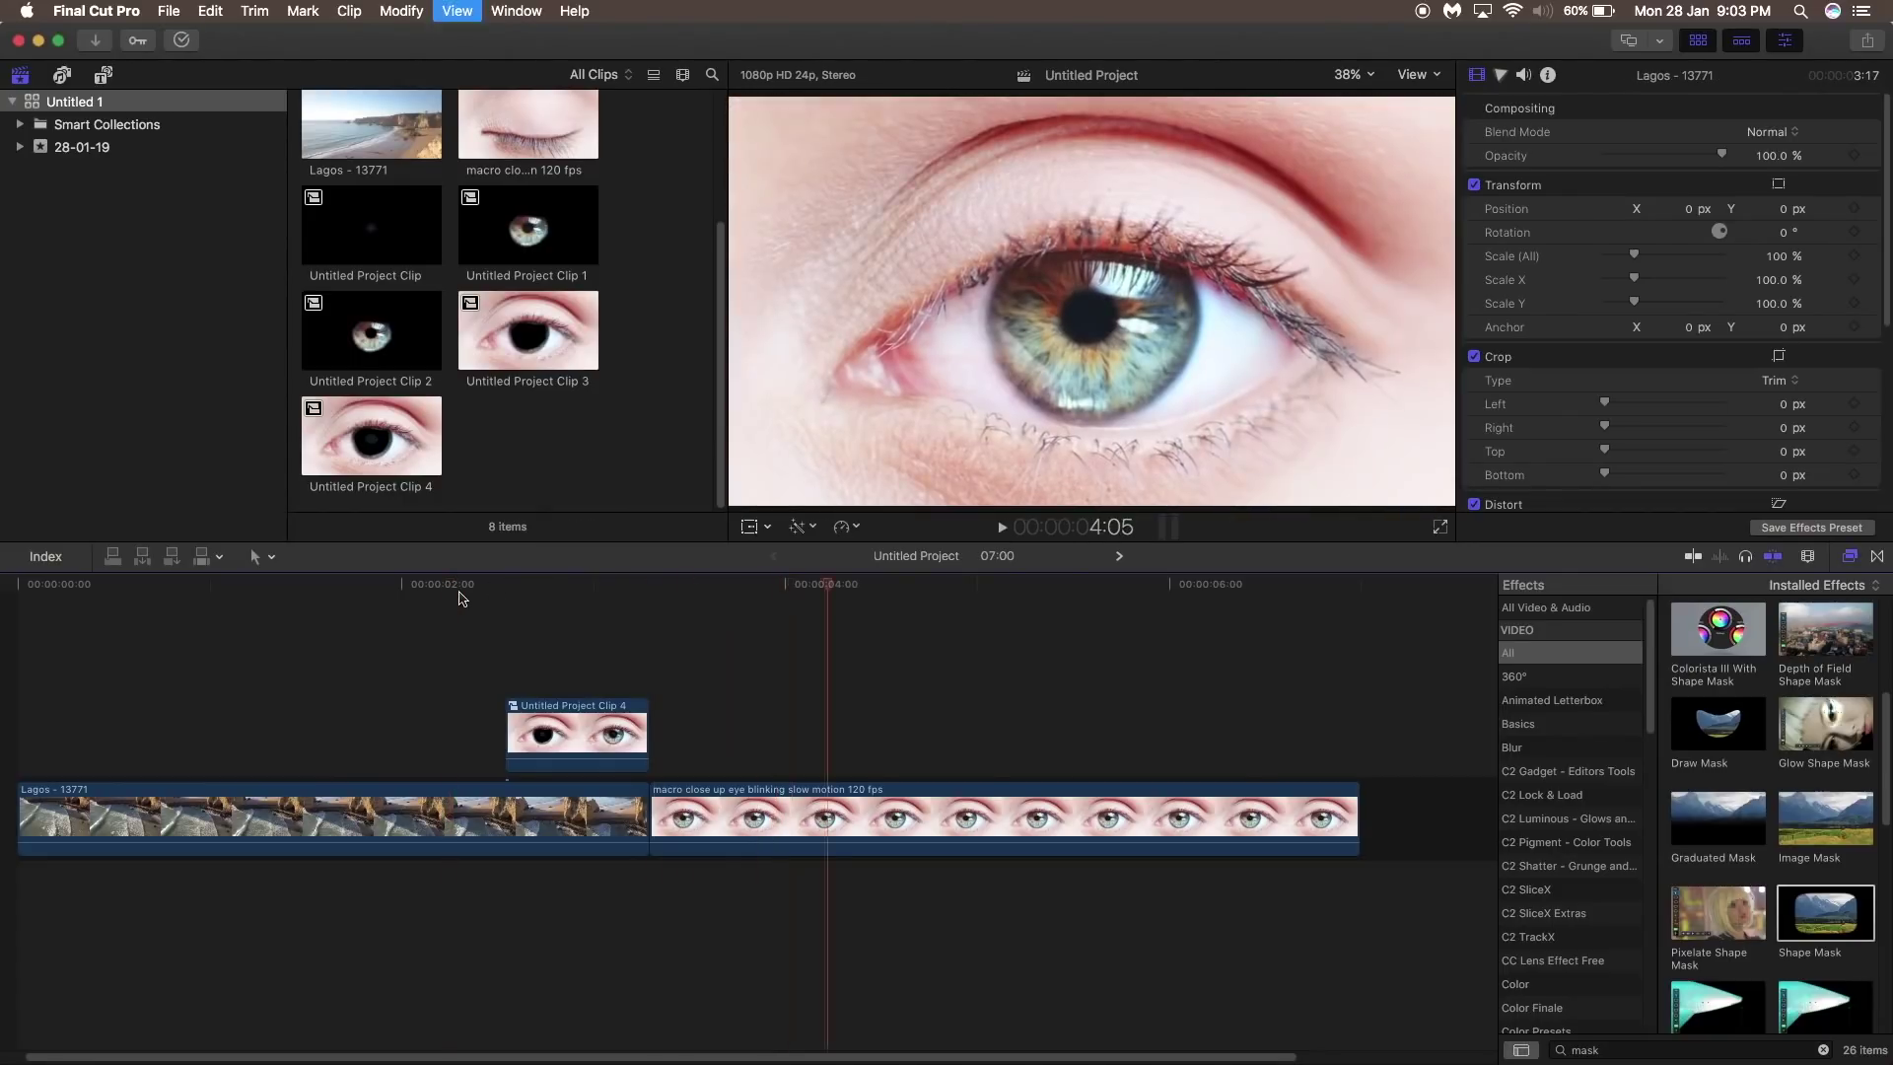
# Step: Add a Color Curves correction to the combined eye clip, pull the luma curve's midtones down, and check frames 2:23 and 3:05
pyautogui.click(618, 706)
pyautogui.click(1499, 75)
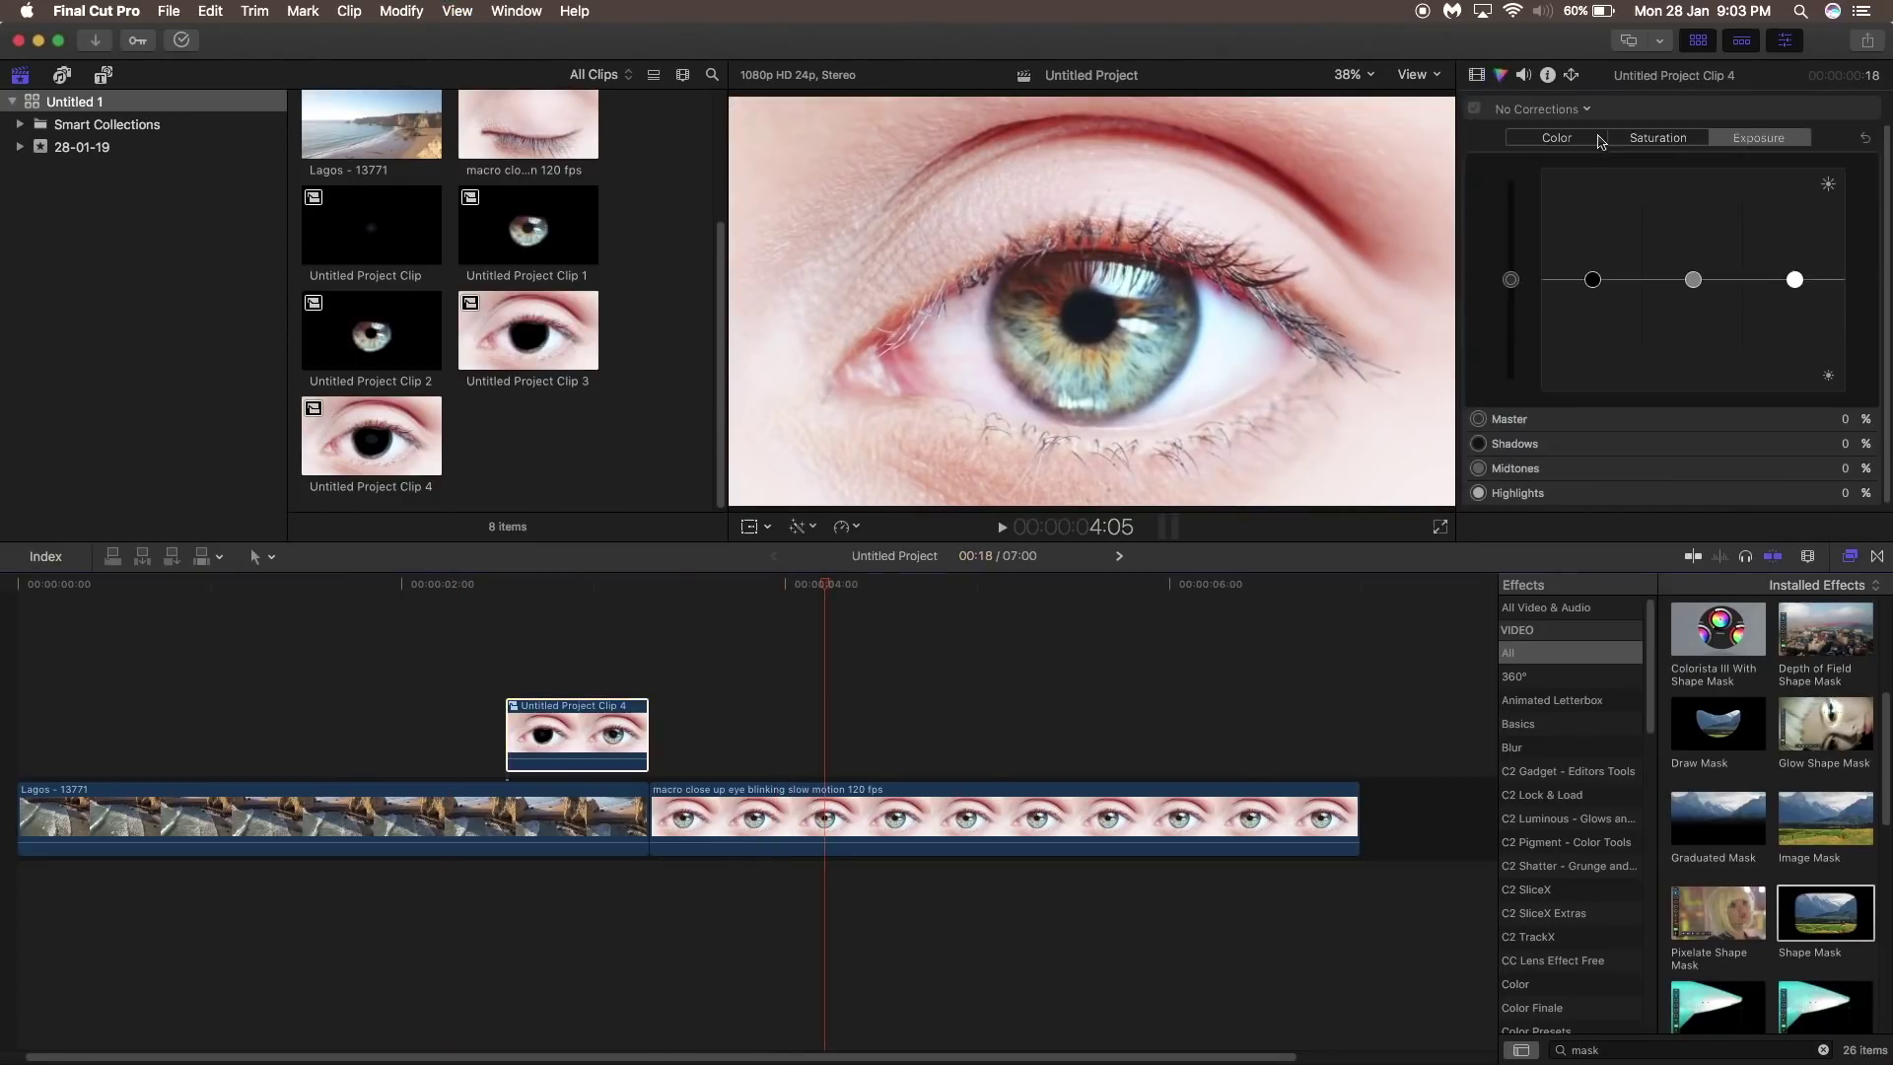
pyautogui.click(1547, 109)
pyautogui.click(1563, 183)
pyautogui.moveTo(1676, 291); pyautogui.dragTo(1682, 333)
pyautogui.click(588, 585)
pyautogui.click(633, 583)
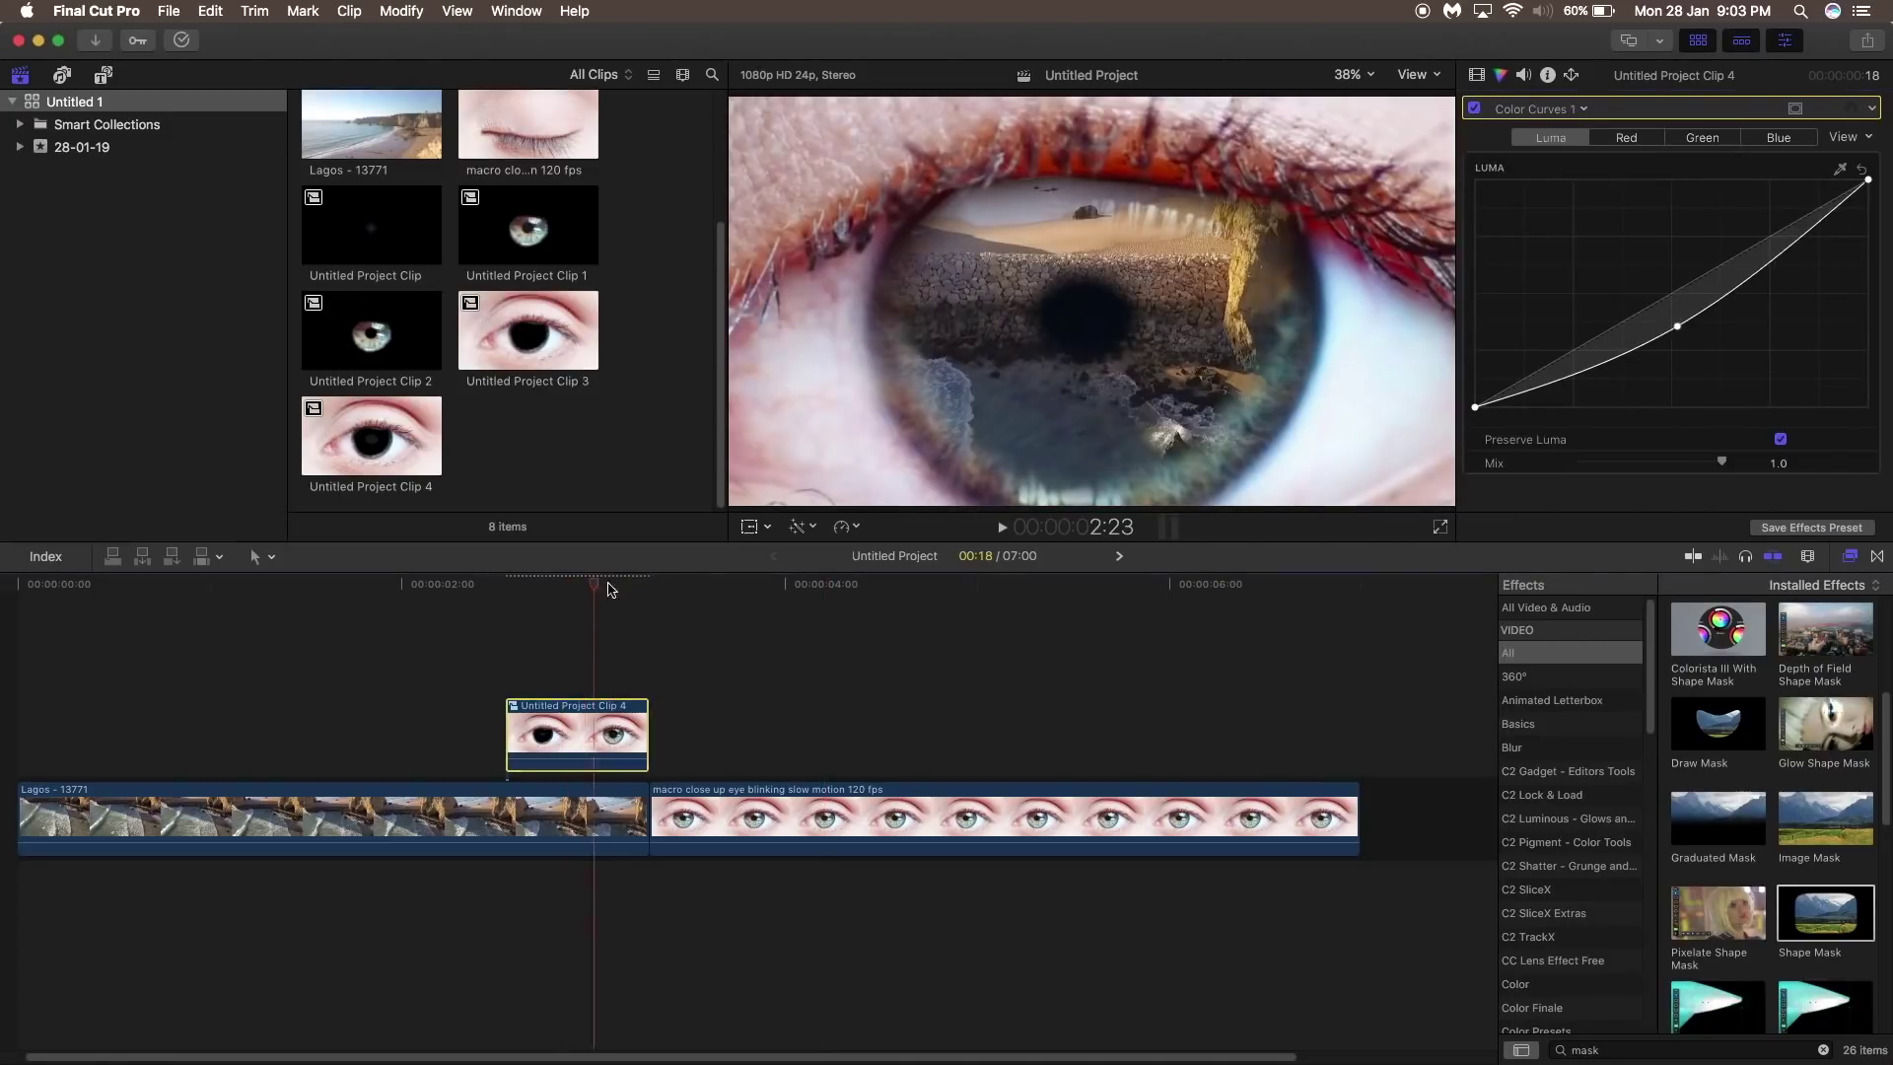
pyautogui.moveTo(1868, 180)
pyautogui.mouseDown()
pyautogui.moveTo(1871, 221)
pyautogui.moveTo(1871, 183)
pyautogui.mouseUp()
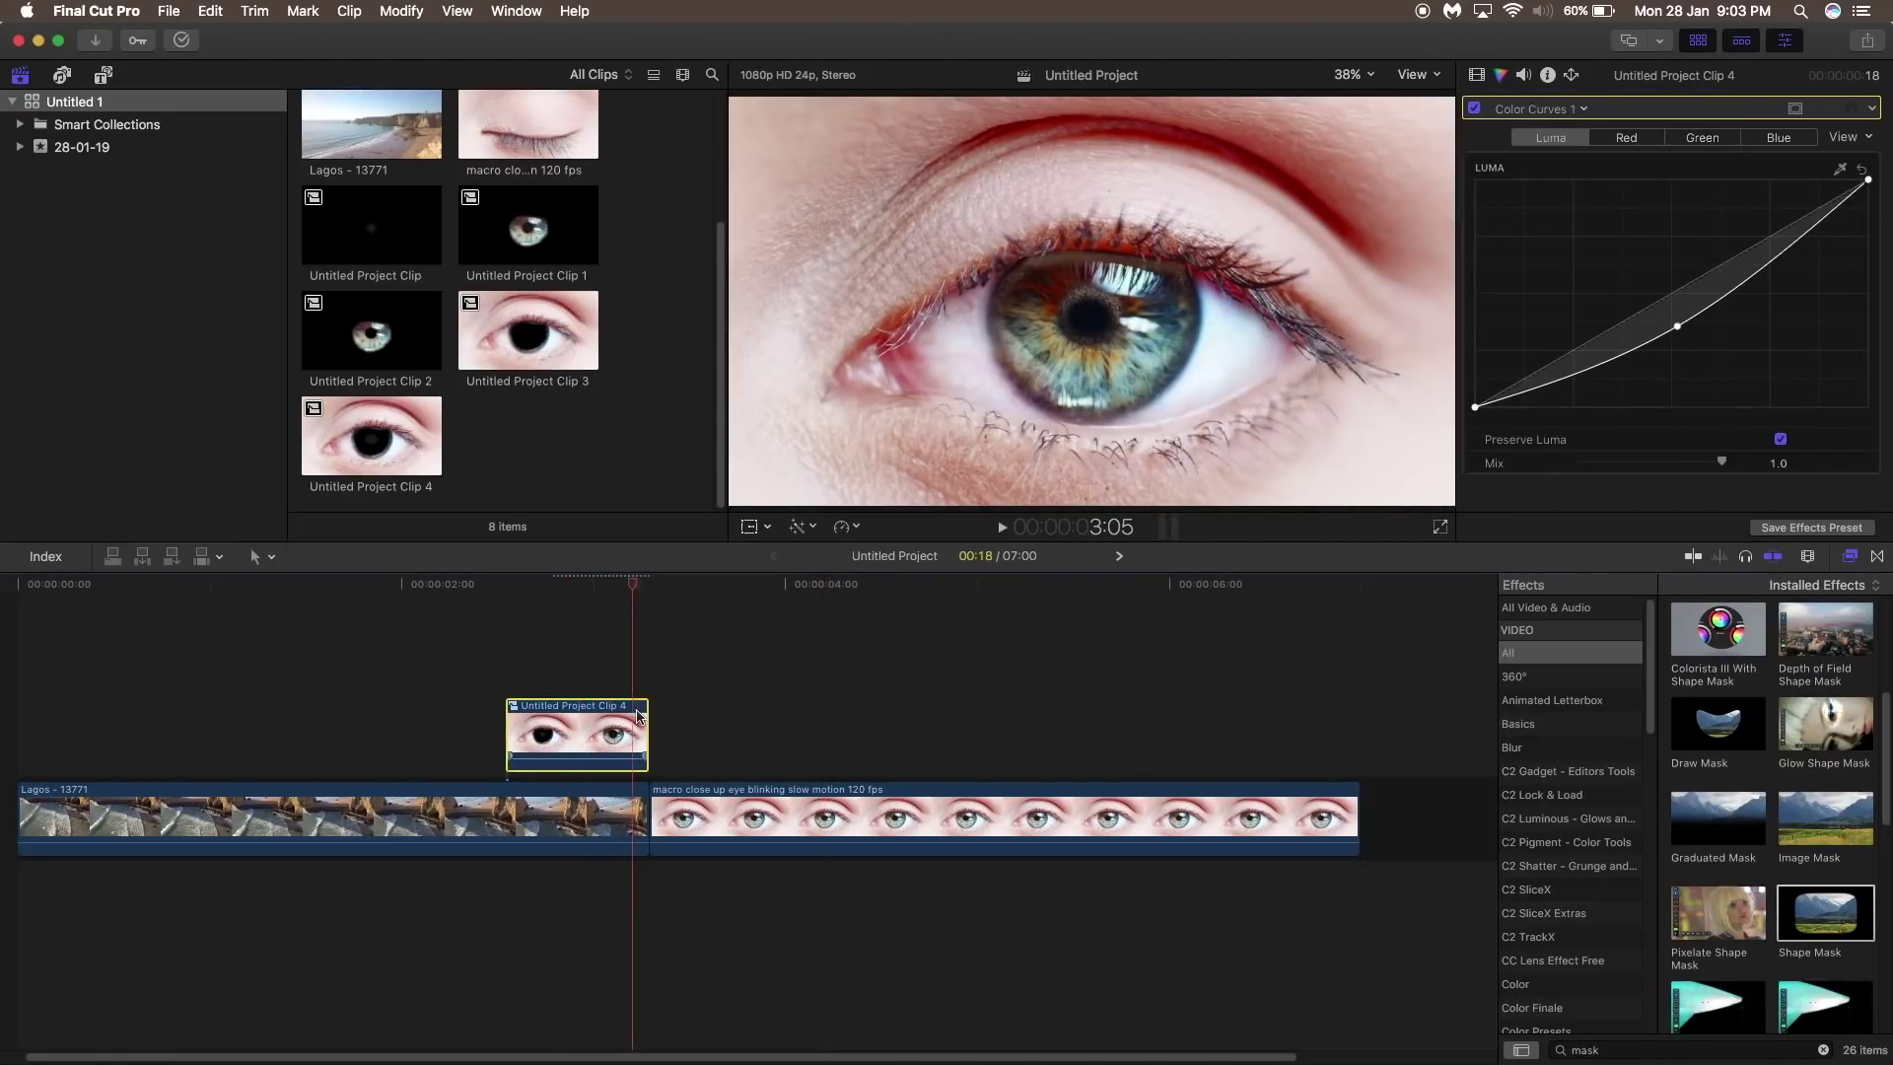